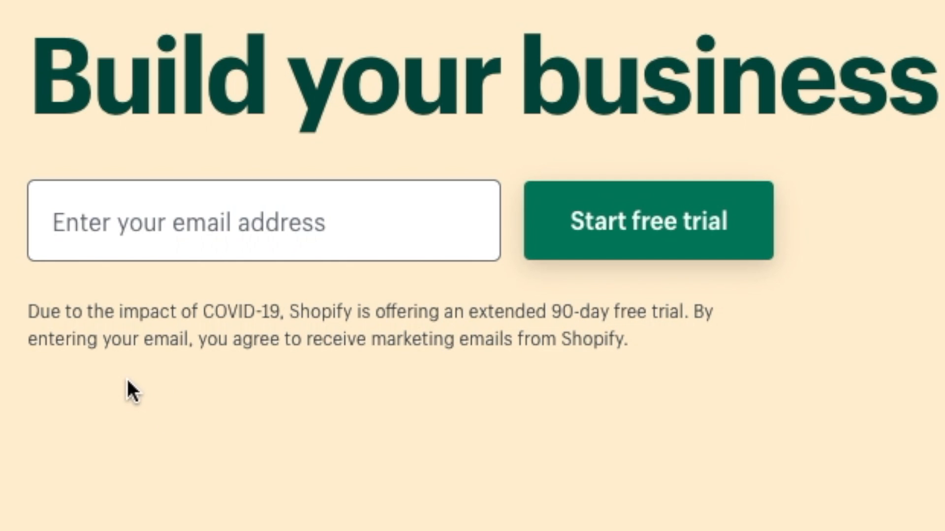
Look over the Shopify home page, from the free trial offer to the Sell, Market, Manage and support sections
scroll(248, 414, "down", 3)
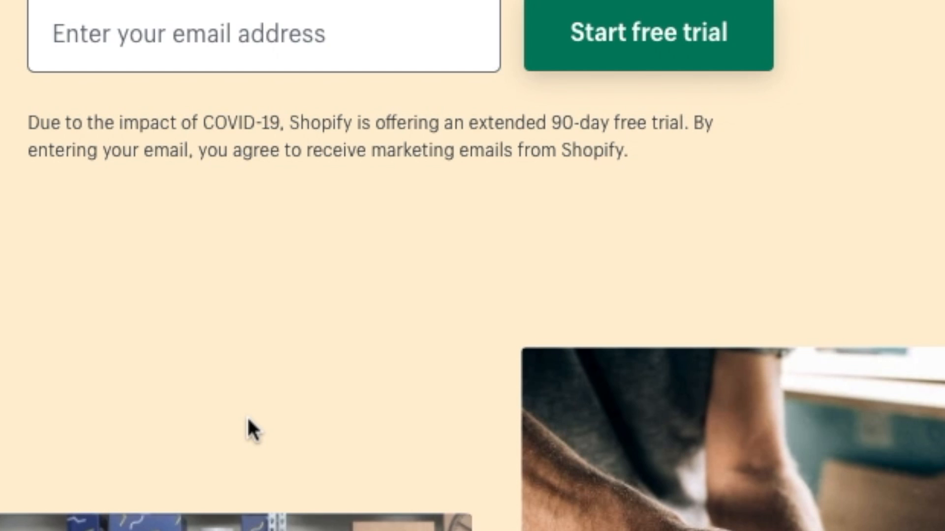
scroll(442, 525, "up", 2)
scroll(441, 525, "up", 1)
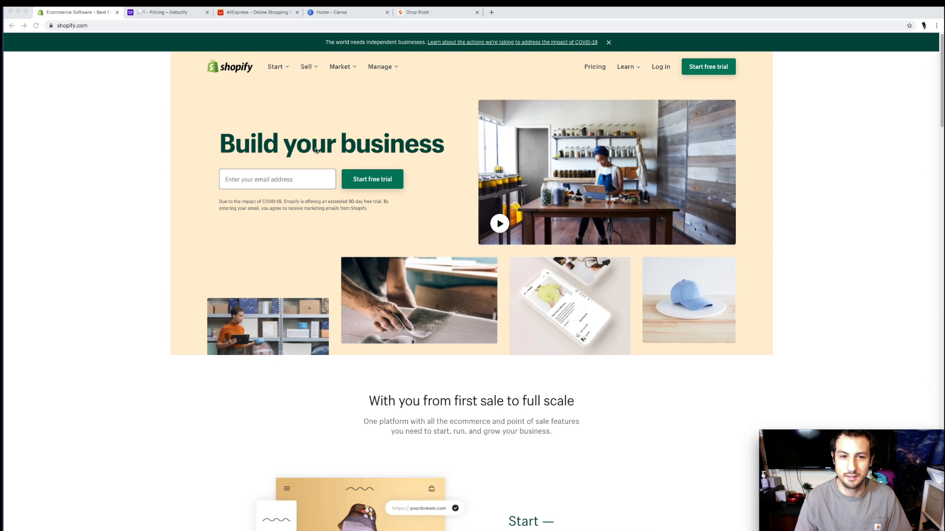
scroll(494, 350, "down", 1)
scroll(494, 350, "down", 15)
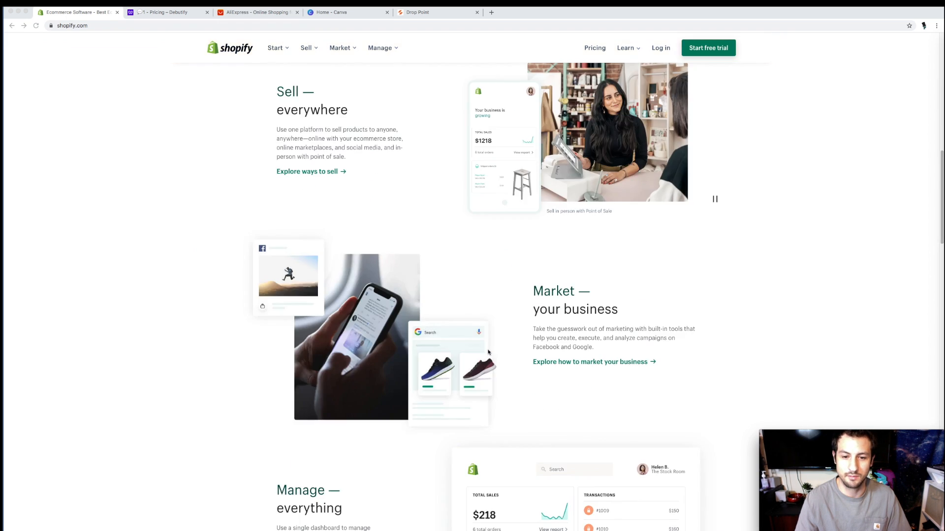
scroll(486, 353, "down", 12)
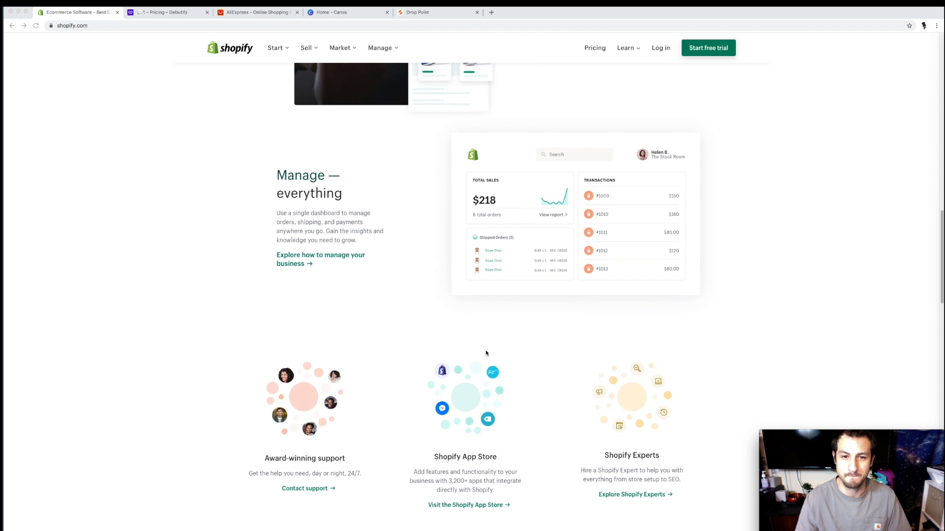
scroll(485, 354, "up", 20)
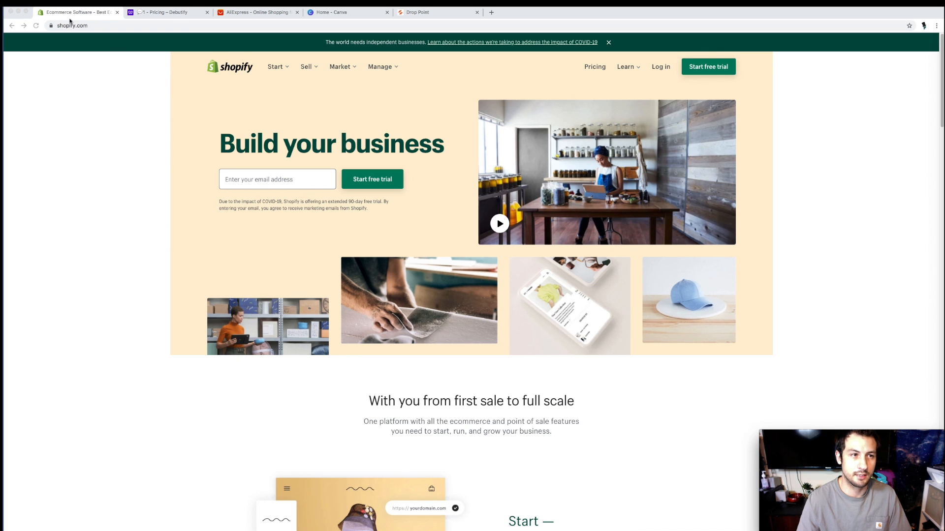
Open Shopify in a new browser tab and log in to the hypetrendsonline store admin
left_click(491, 13)
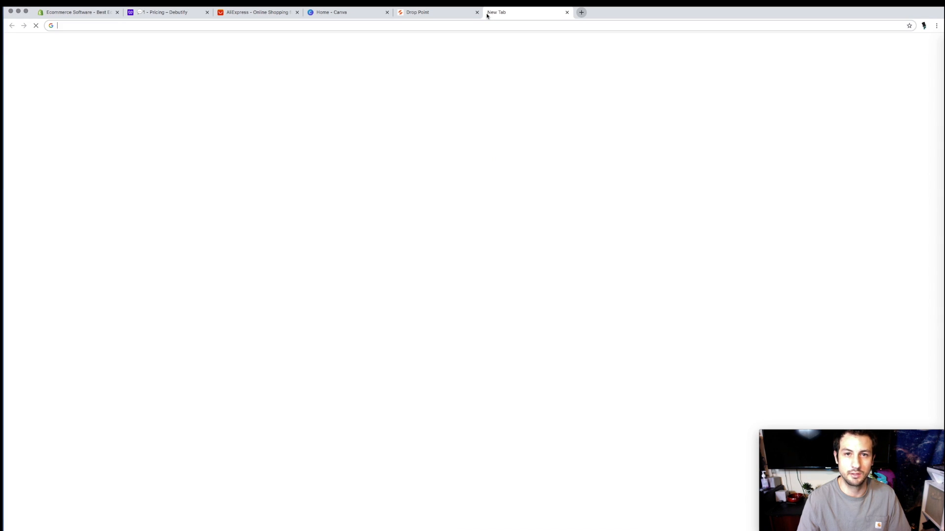
left_click(428, 287)
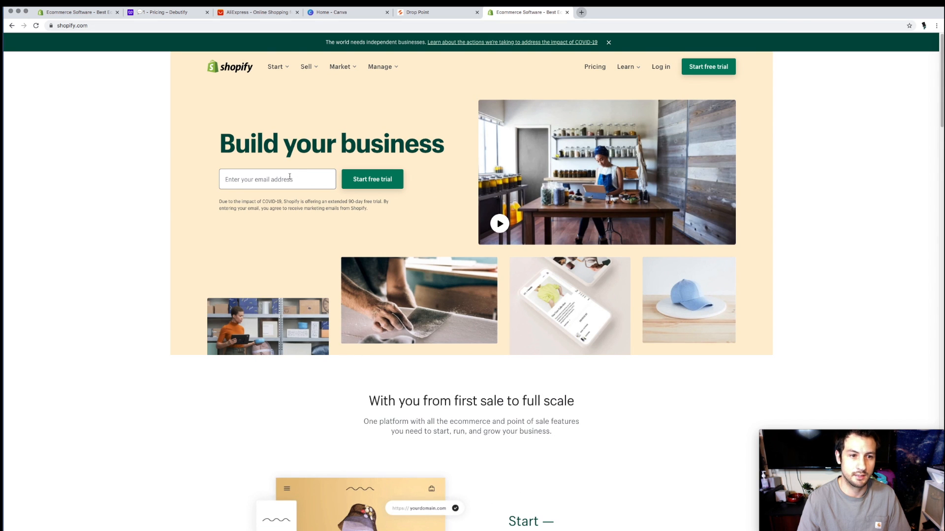
left_click(660, 68)
left_click(433, 220)
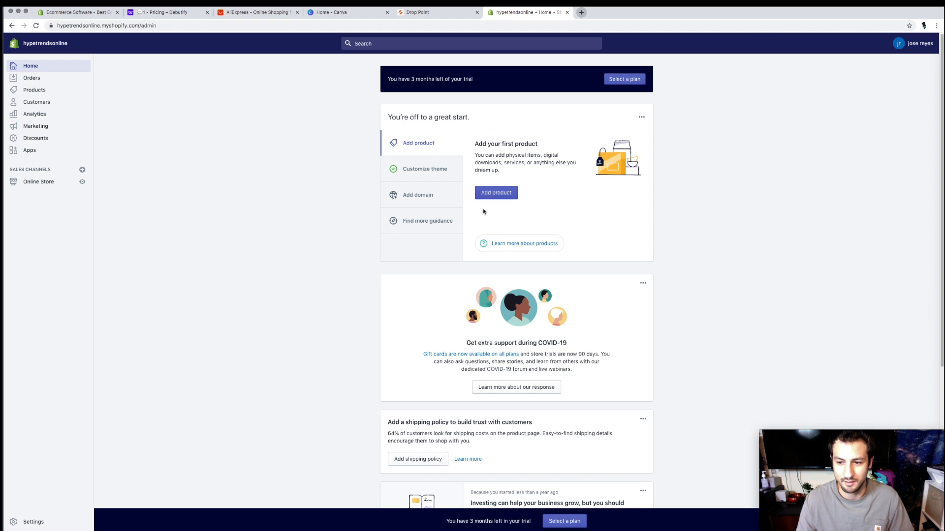
Look over the admin home page and open the store's General settings
scroll(524, 248, "down", 1)
scroll(524, 248, "down", 3)
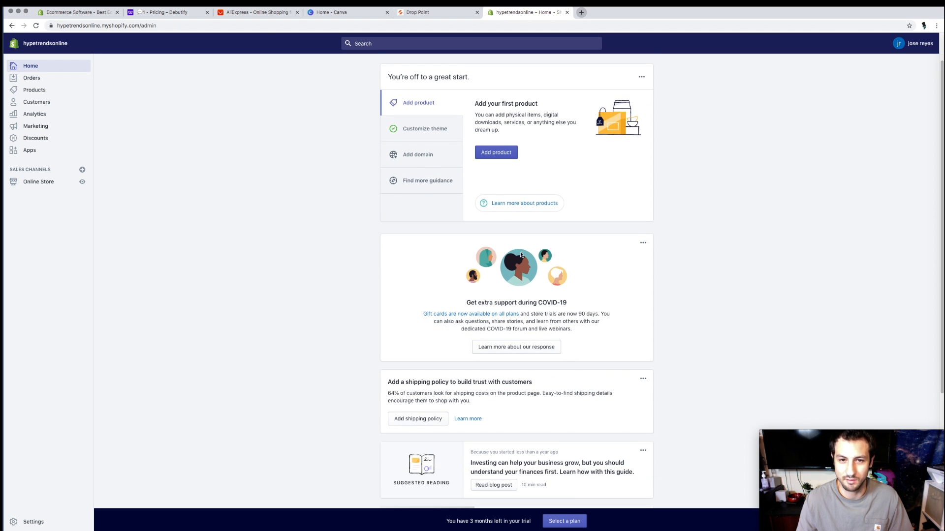
scroll(523, 254, "up", 4)
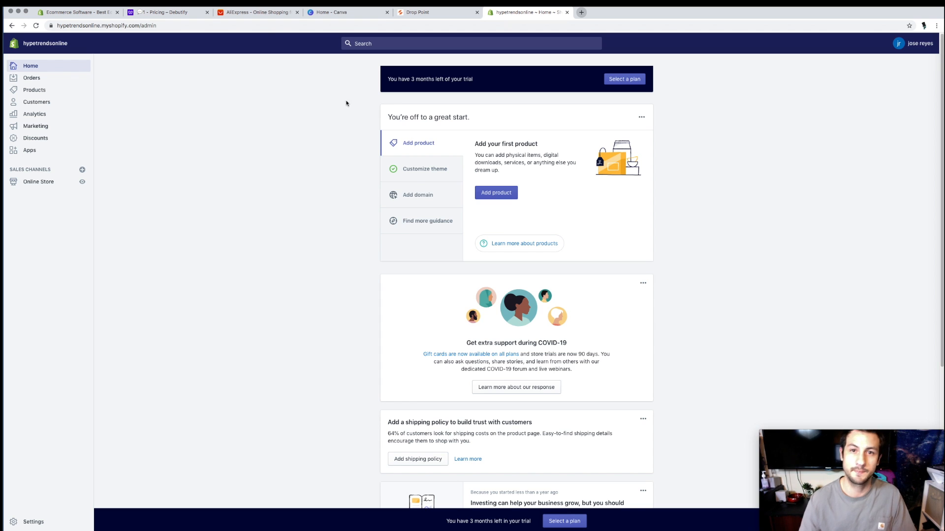
scroll(446, 263, "down", 2)
scroll(423, 216, "up", 2)
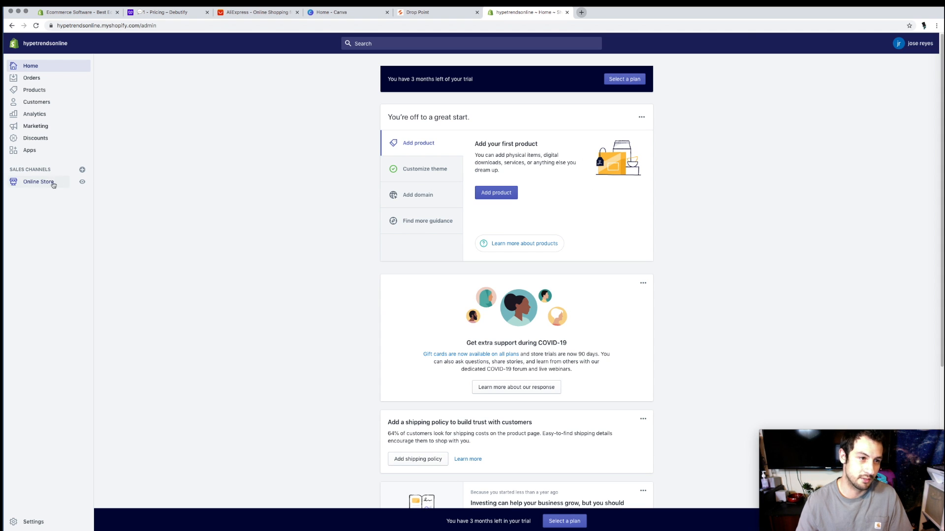
left_click(30, 521)
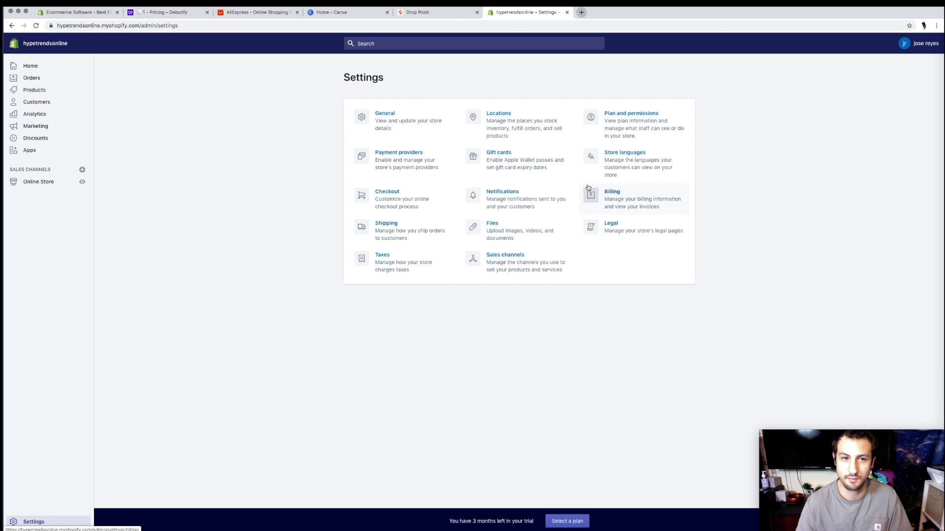
left_click(380, 118)
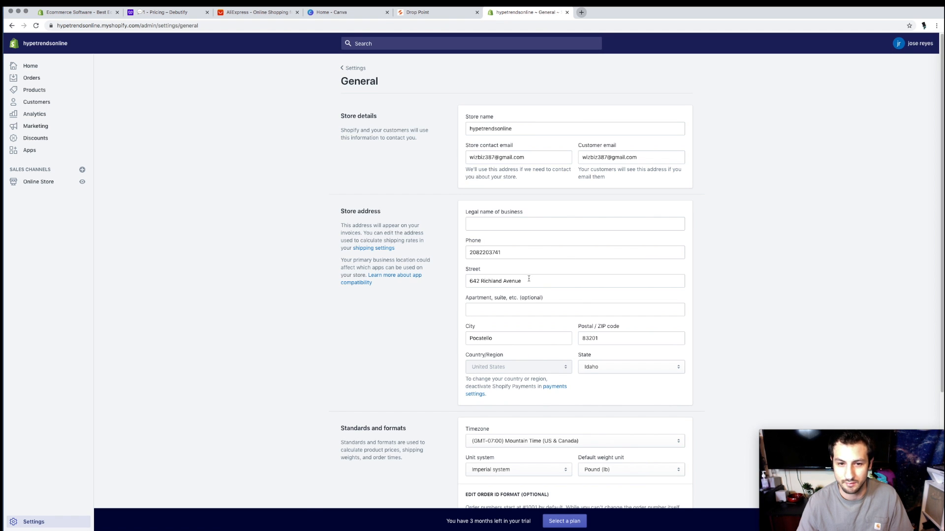
Review the store details, store address, standards and formats, and store currency sections of the General settings
scroll(509, 199, "down", 2)
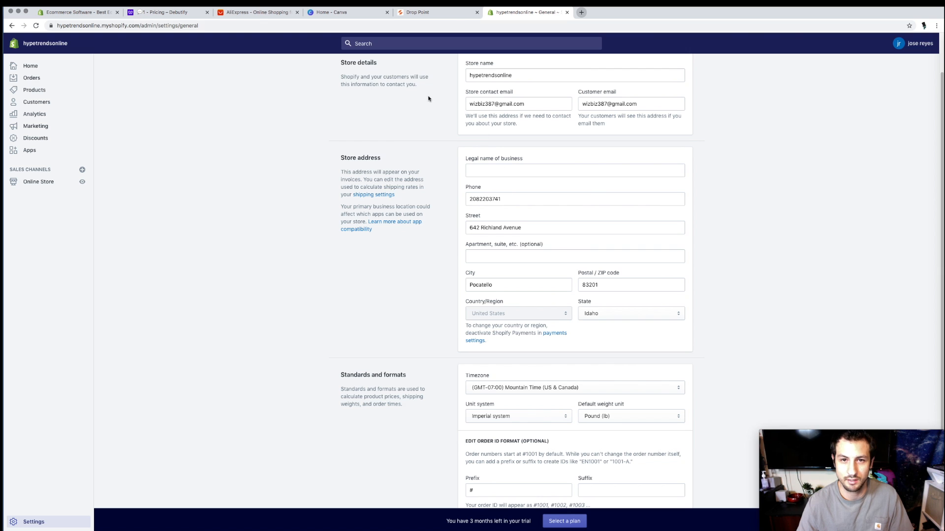
scroll(541, 224, "down", 1)
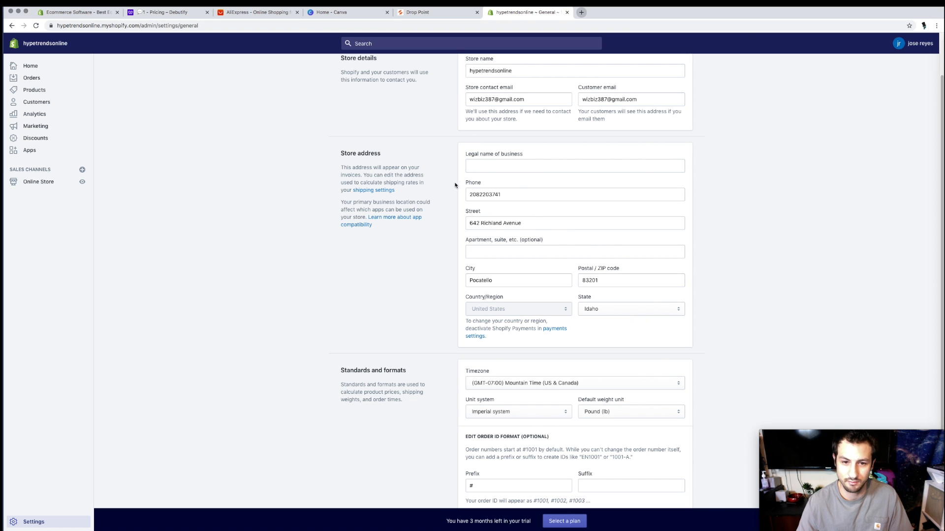
scroll(494, 245, "down", 2)
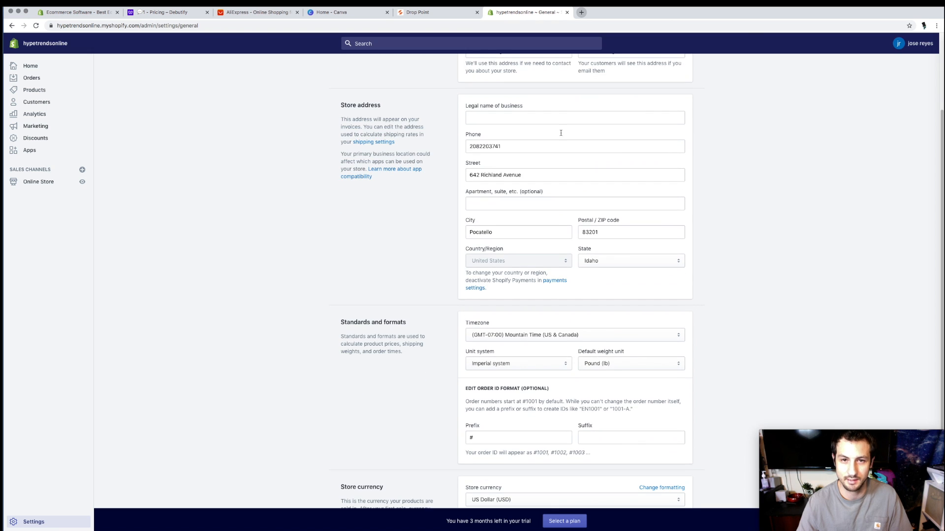
scroll(539, 223, "down", 4)
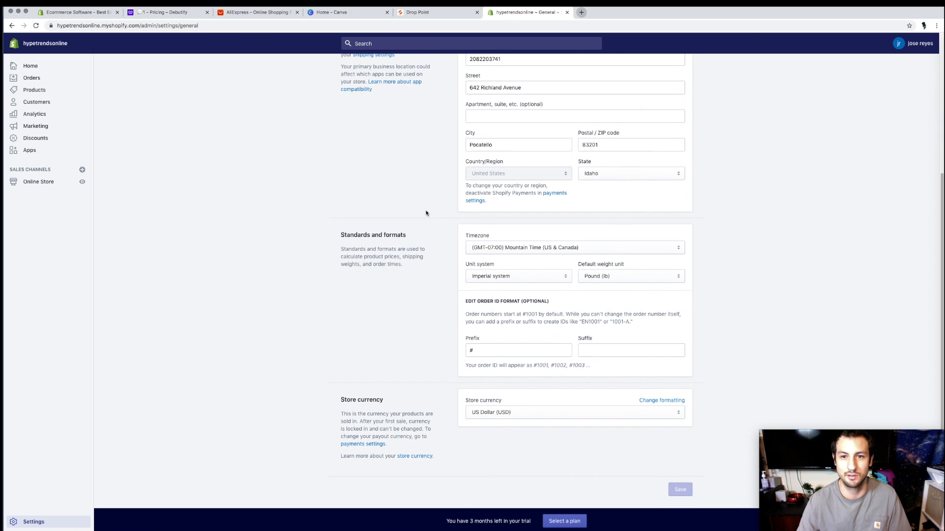
scroll(425, 216, "up", 1)
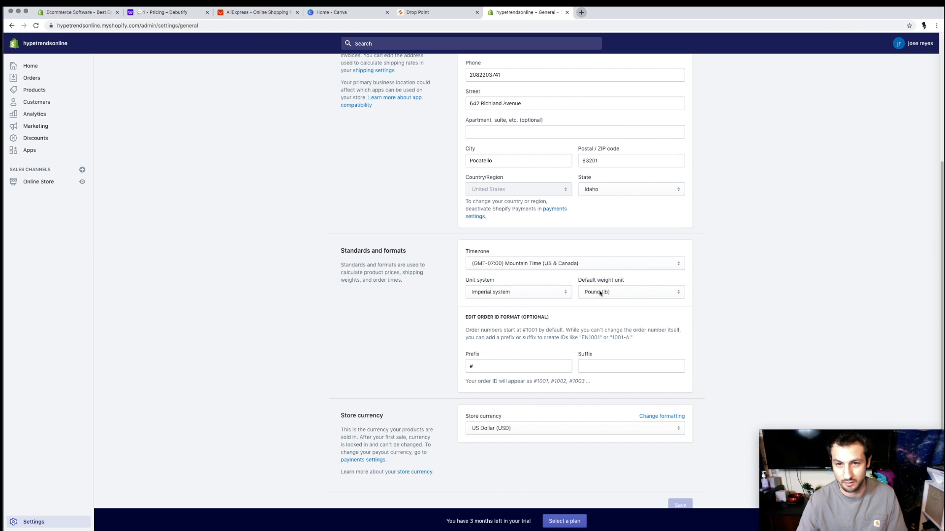
scroll(512, 277, "down", 1)
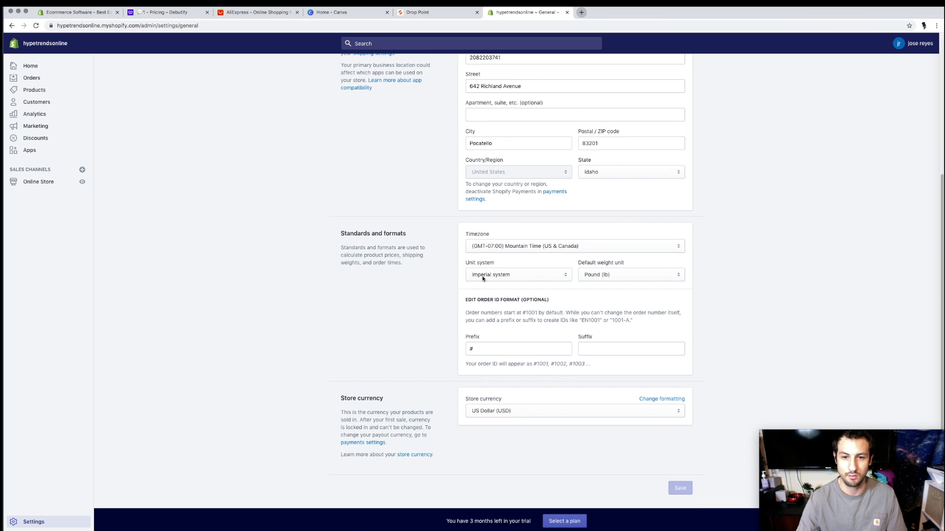
scroll(487, 275, "up", 5)
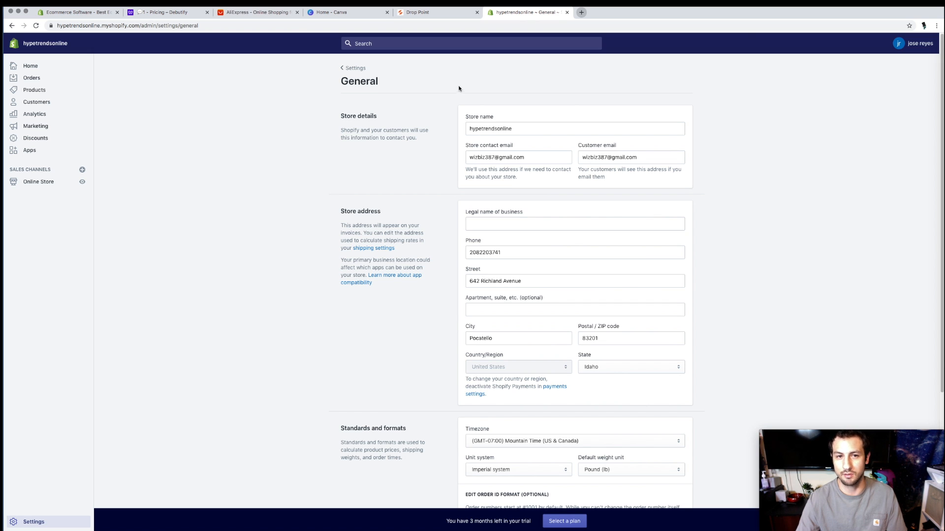
scroll(490, 315, "down", 1)
scroll(490, 316, "down", 5)
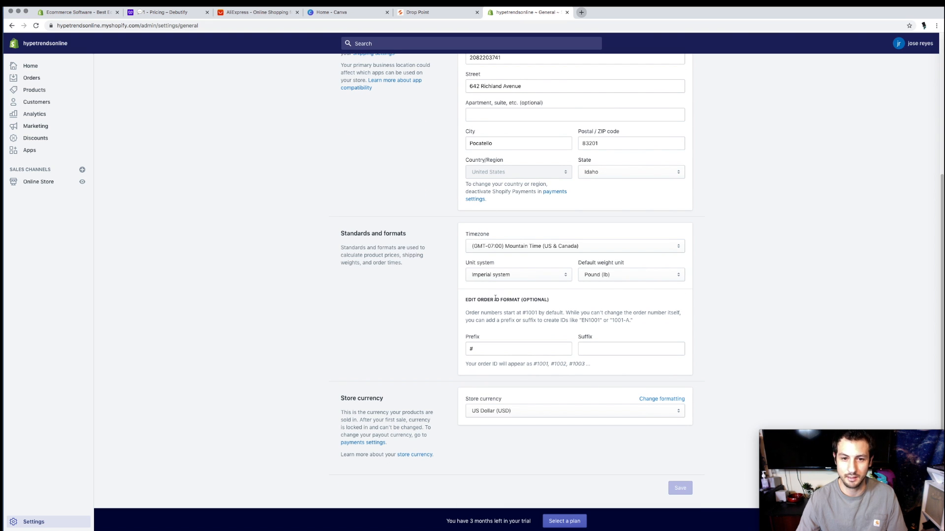
scroll(500, 310, "up", 2)
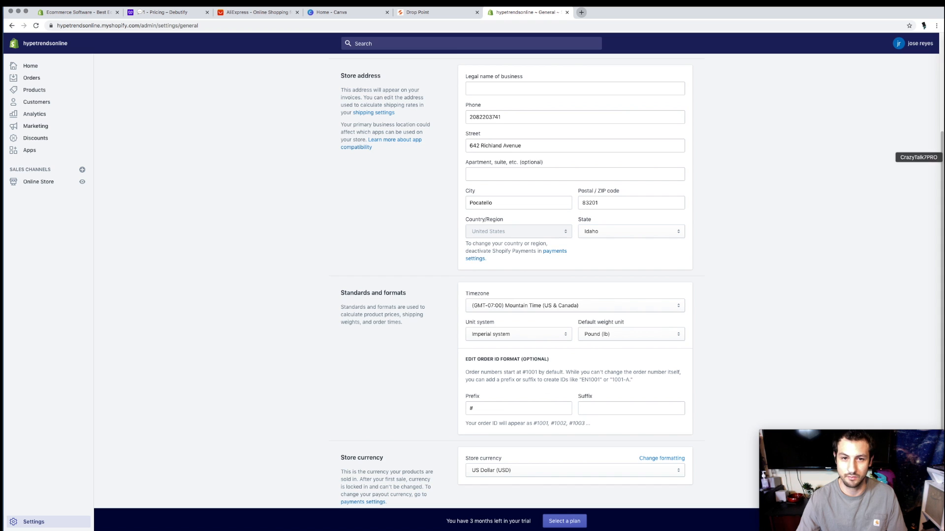
scroll(611, 459, "down", 2)
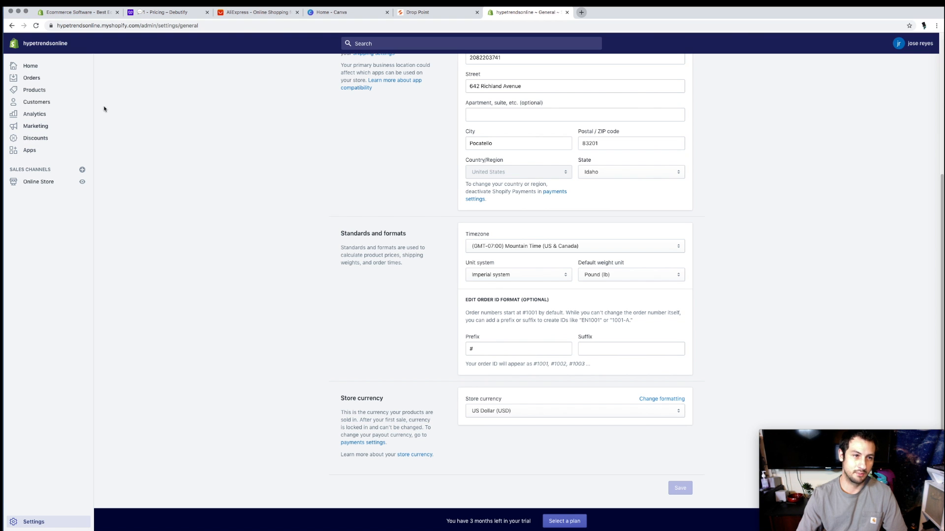
Leave the General settings and open the Shopify Payments account setup form from the payment providers settings
scroll(354, 303, "up", 5)
left_click(356, 68)
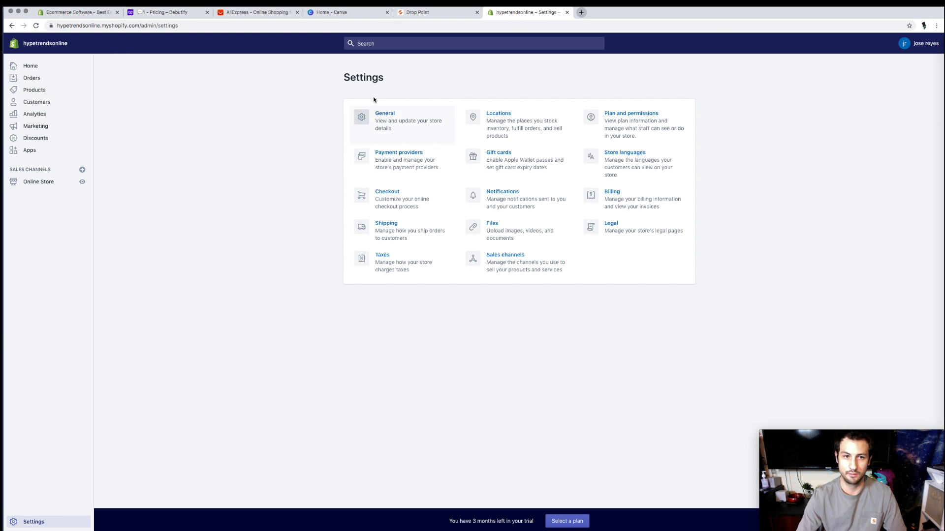
left_click(404, 161)
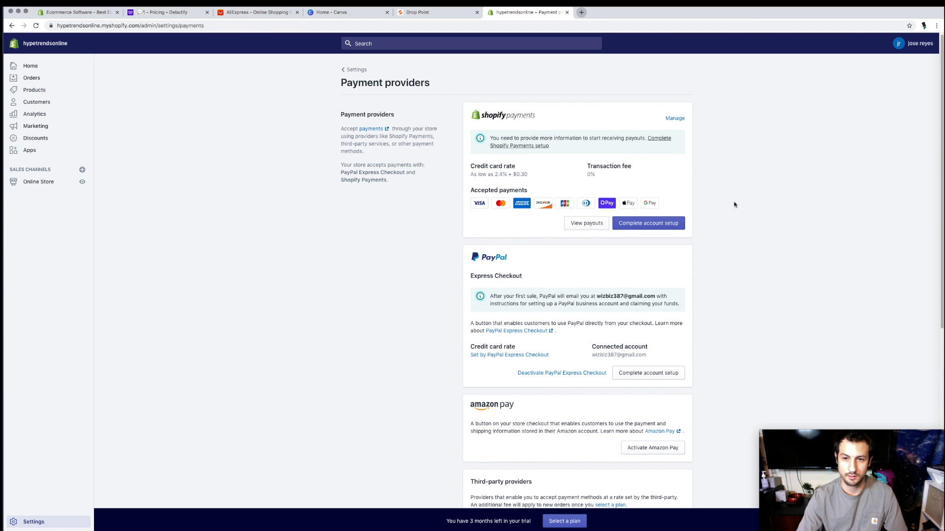
left_click(662, 225)
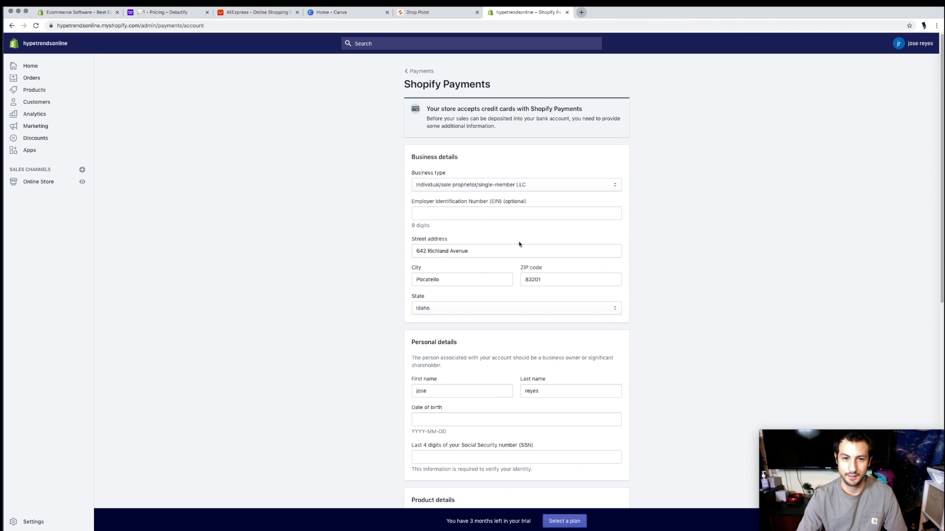
Review the business, personal, product, billing statement and banking sections of the Shopify Payments setup form
scroll(522, 244, "down", 5)
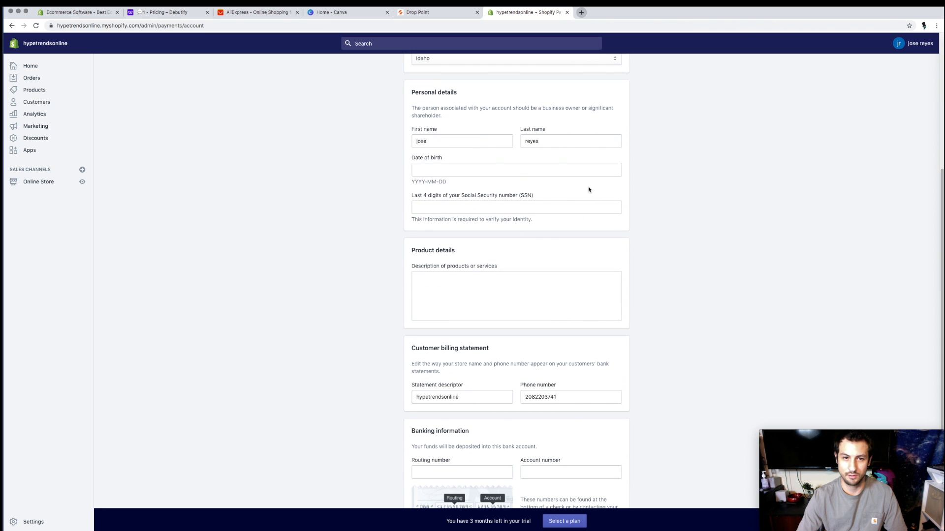
scroll(542, 278, "down", 4)
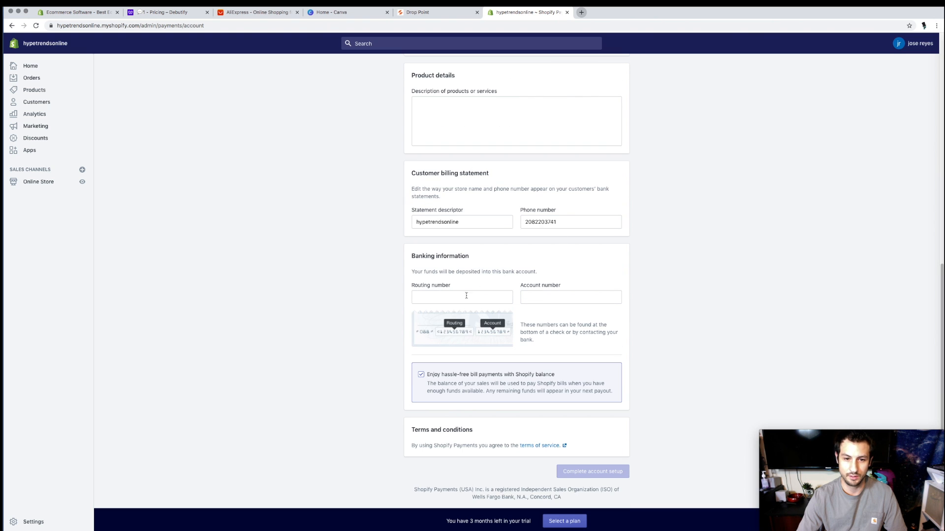
scroll(333, 352, "up", 9)
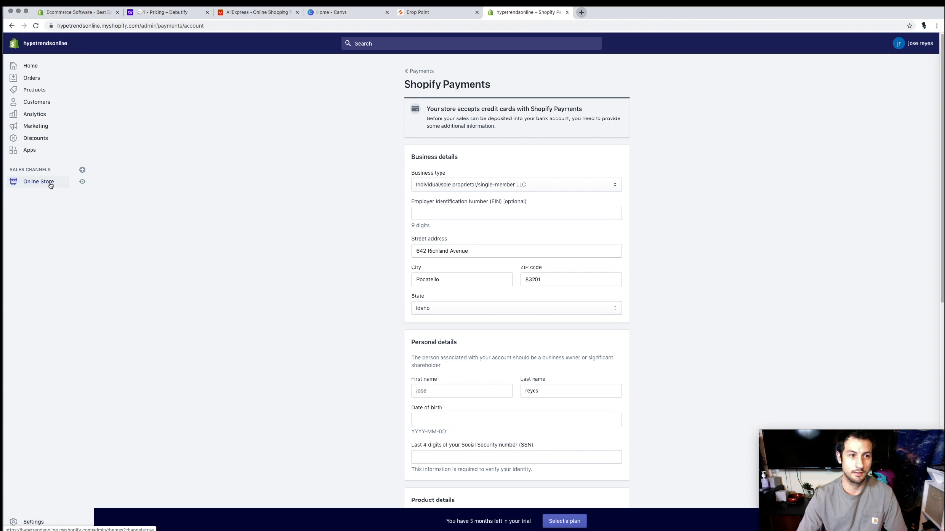
scroll(133, 257, "down", 10)
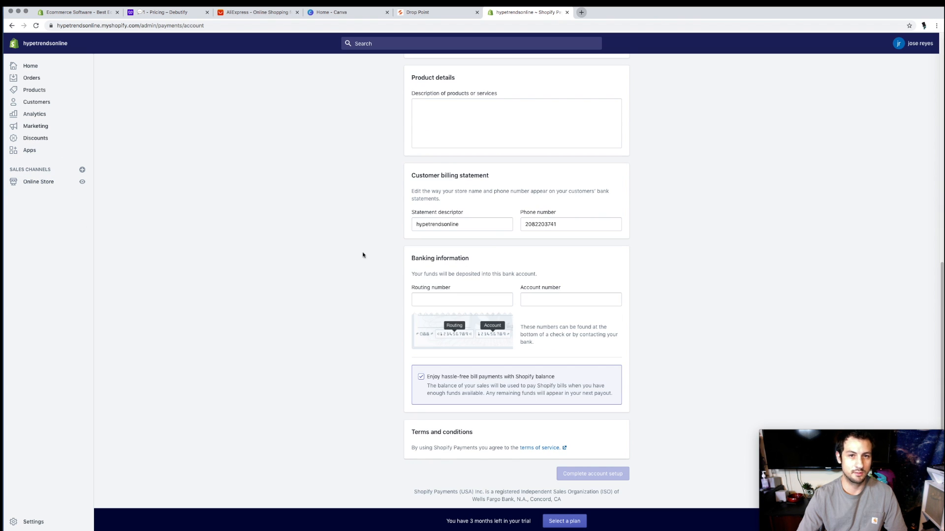
scroll(360, 325, "up", 10)
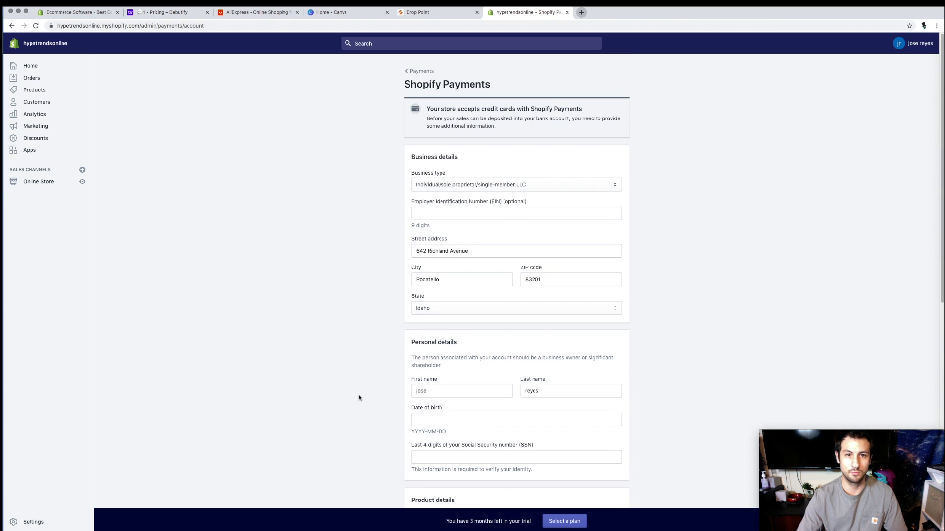
Go back to the payment providers, look over the available options, and return to the settings overview
left_click(422, 72)
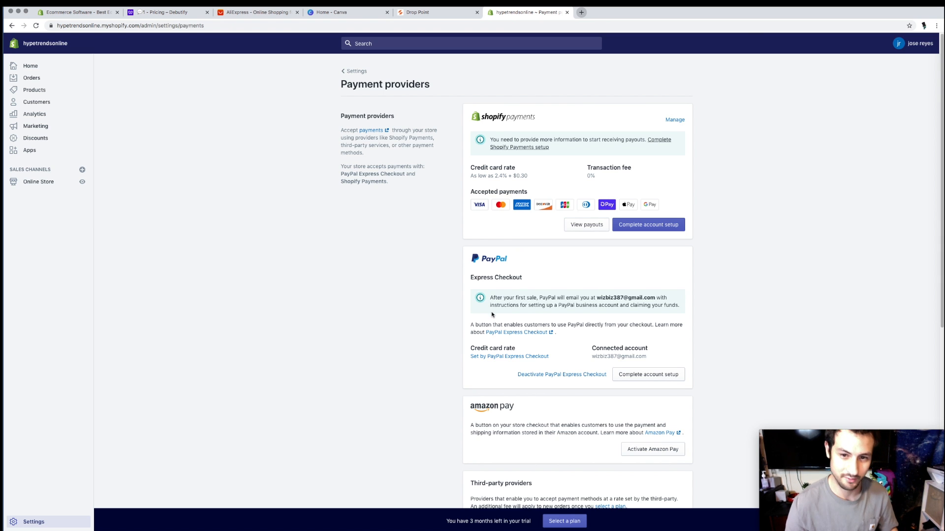
scroll(490, 307, "down", 6)
scroll(494, 366, "up", 6)
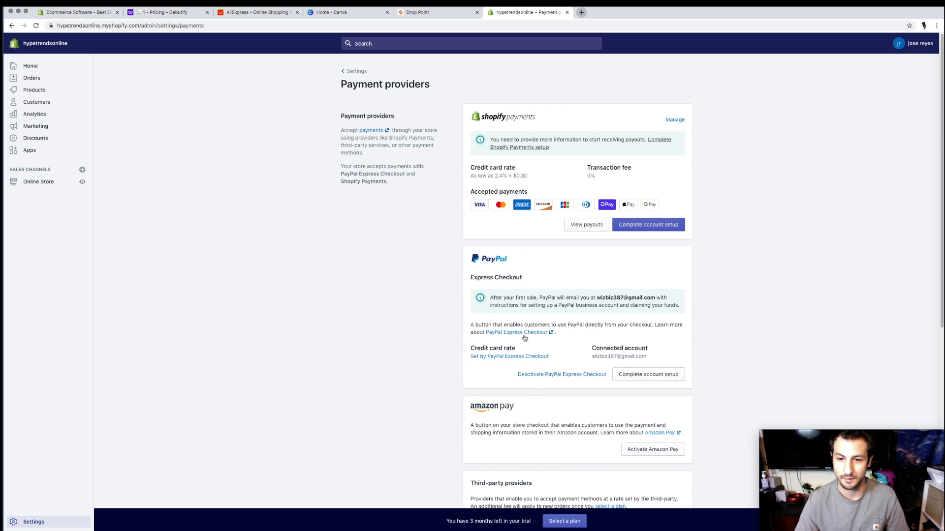
scroll(401, 261, "down", 1)
scroll(316, 253, "up", 1)
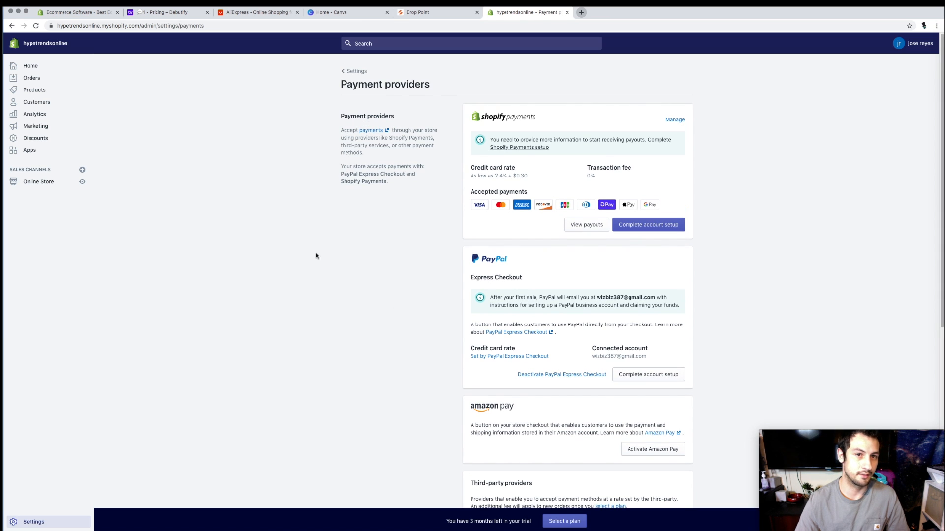
left_click(359, 71)
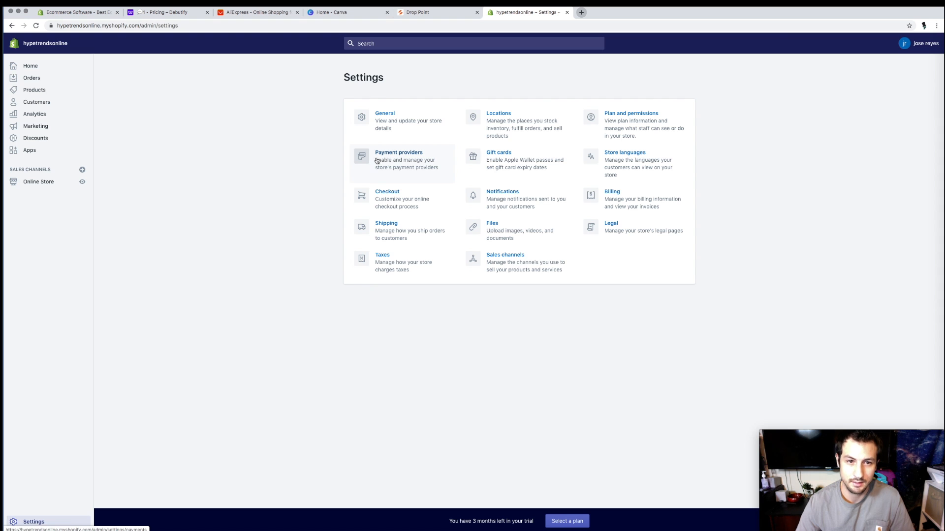
In the Checkout settings, enter "shipping estimated 7-20 Days" as the order processing additional scripts and save the settings
left_click(389, 197)
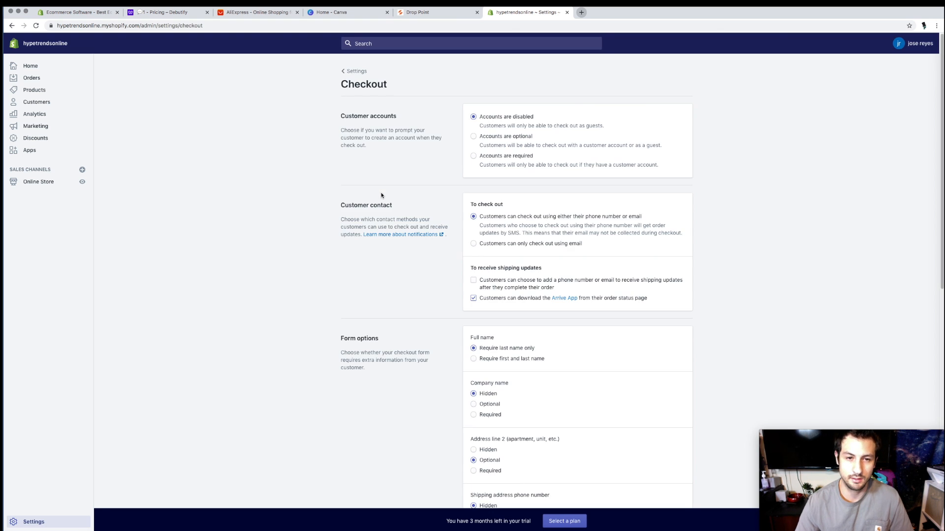
scroll(491, 179, "down", 4)
scroll(498, 214, "down", 6)
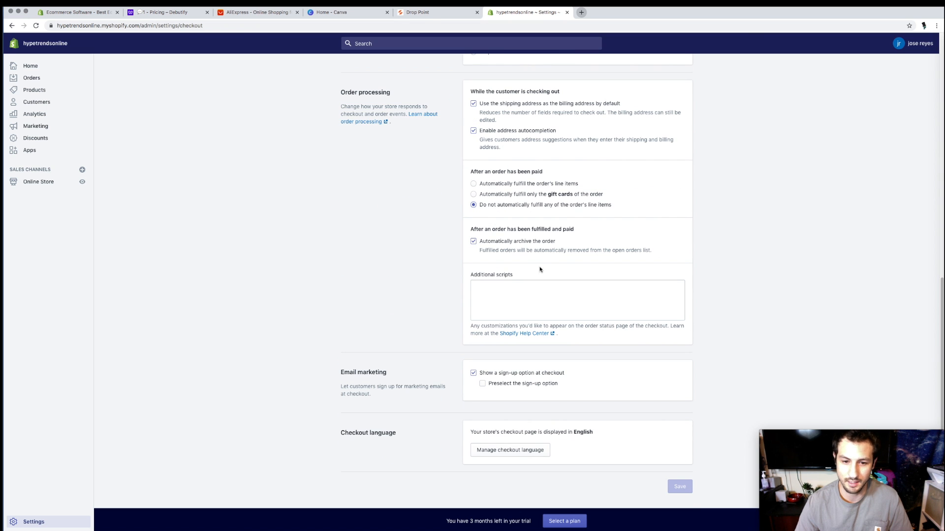
left_click(487, 291)
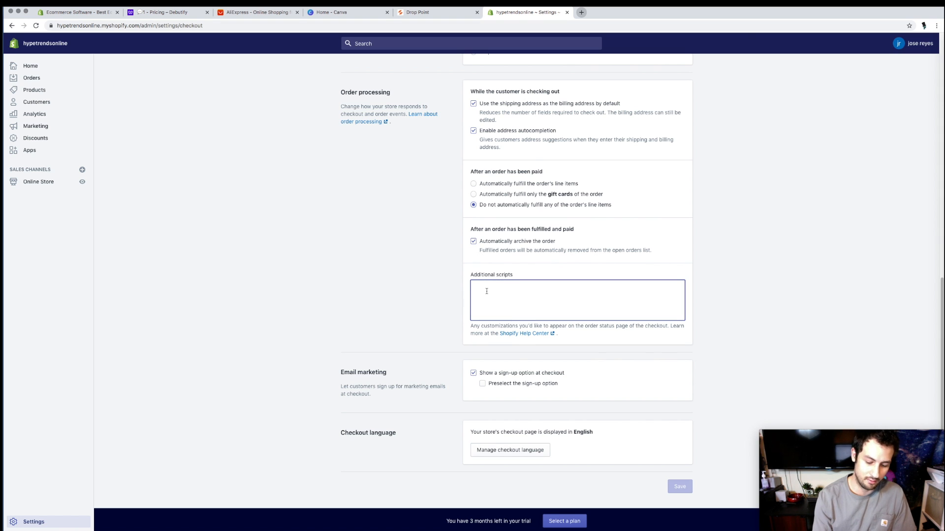
type("shipping es")
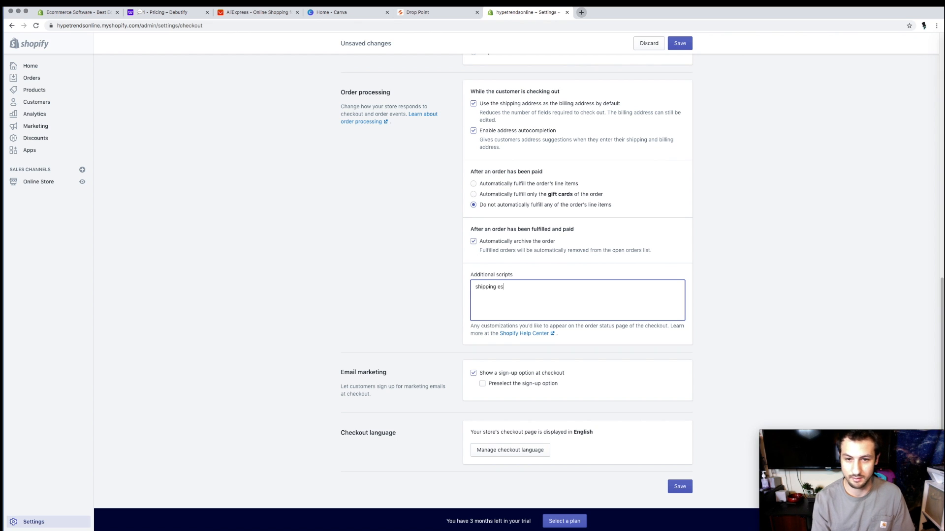
type("mated 7-20 Days")
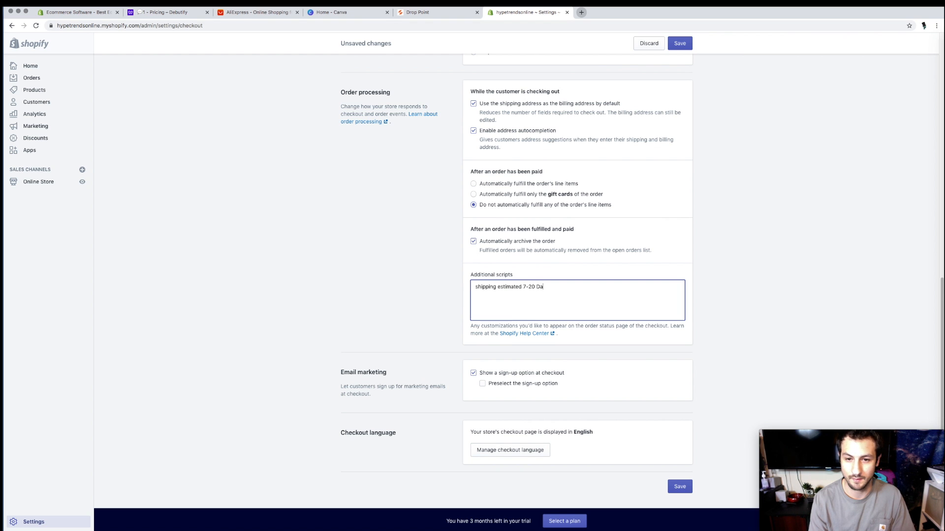
left_click(679, 486)
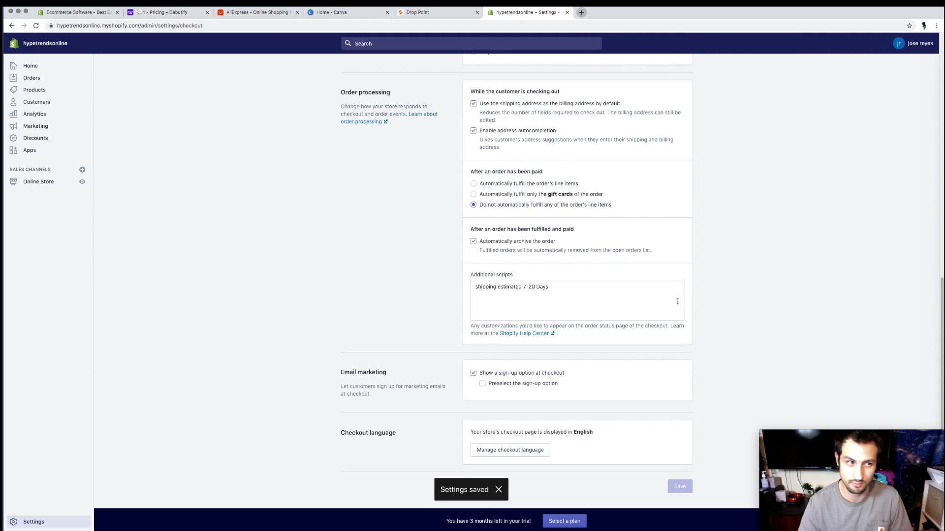
Leave the Checkout settings and open the store's Legal settings to look over the policy sections
scroll(243, 242, "up", 3)
scroll(243, 242, "up", 10)
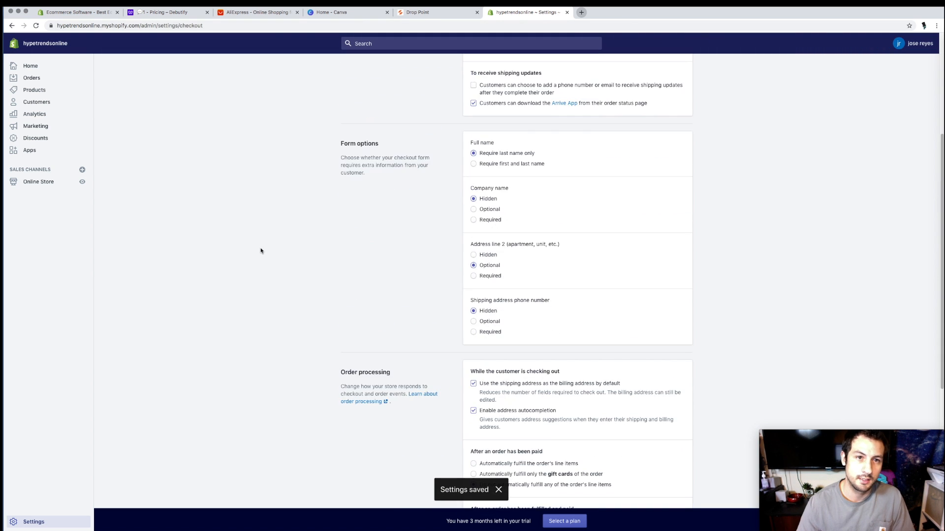
left_click(357, 72)
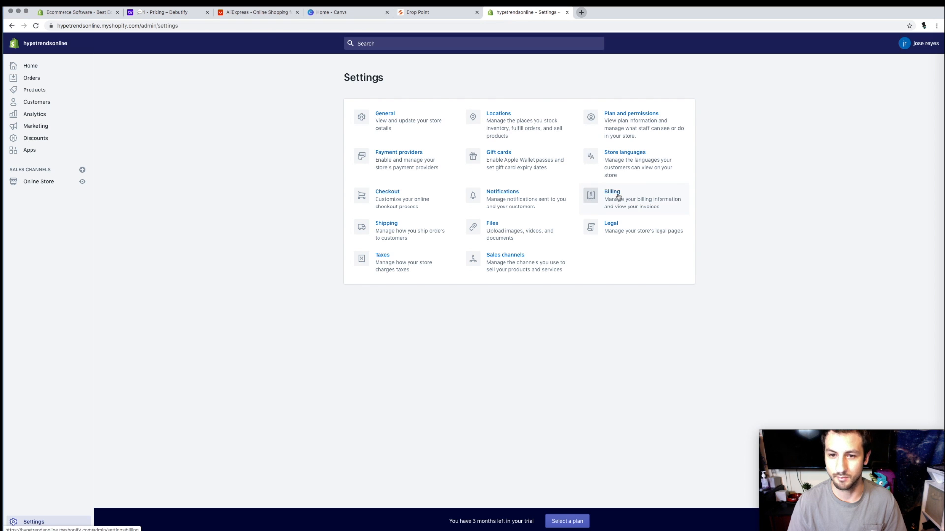
left_click(628, 229)
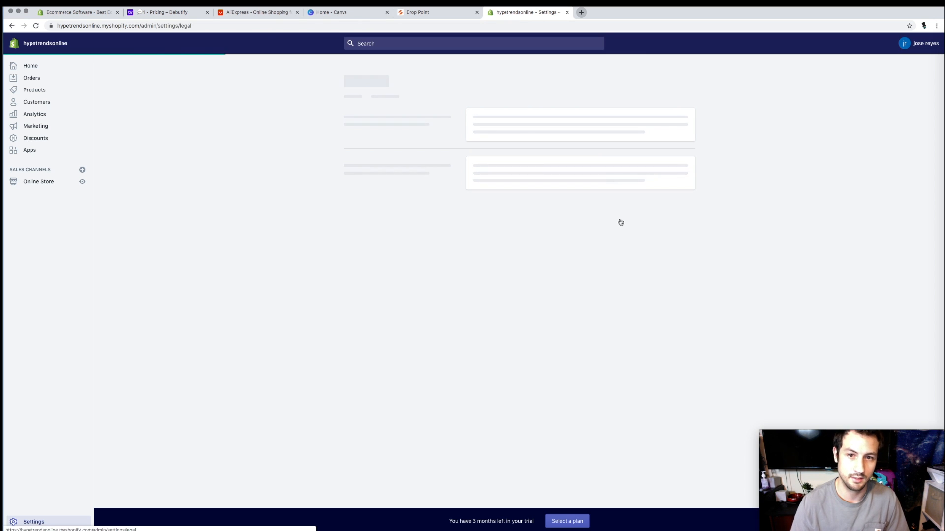
scroll(618, 219, "down", 3)
scroll(615, 217, "up", 3)
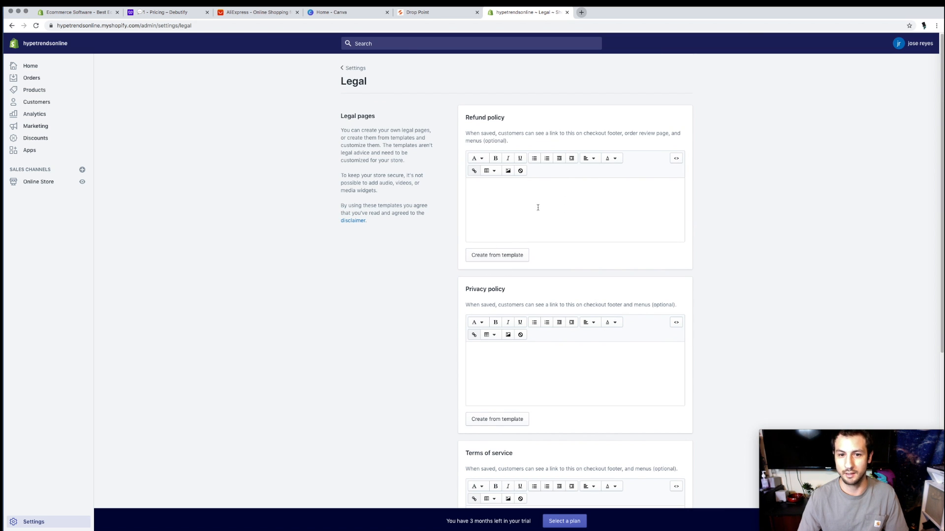
Create the refund policy from the template and read through its returns, refunds, gifts and shipping sections
left_click(516, 258)
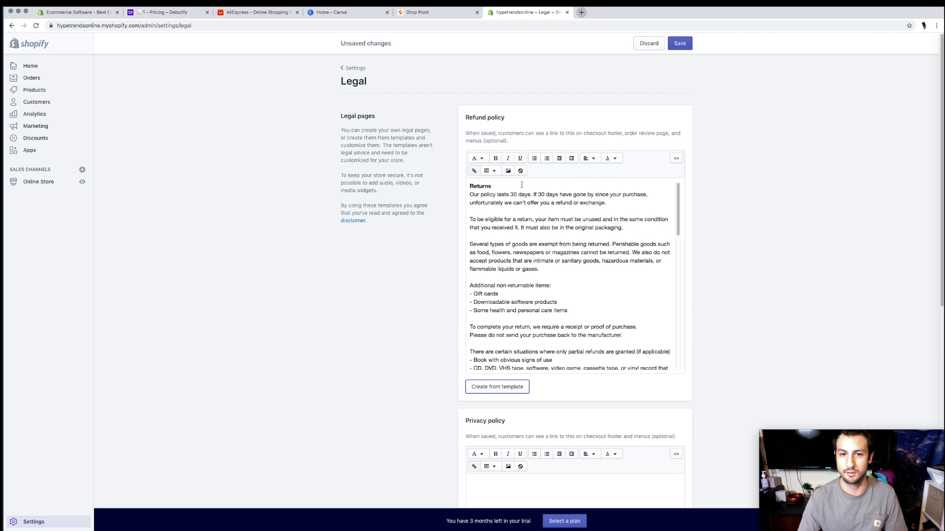
scroll(530, 291, "down", 10)
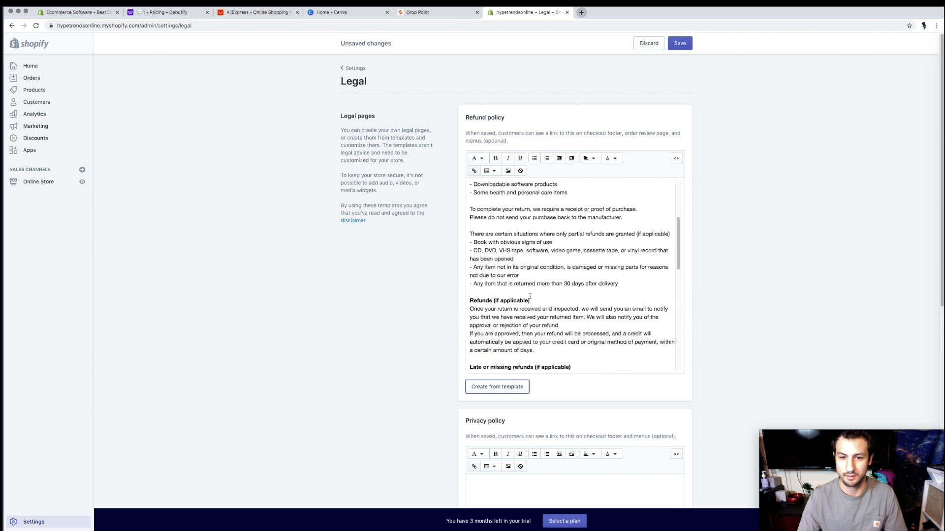
scroll(579, 273, "up", 10)
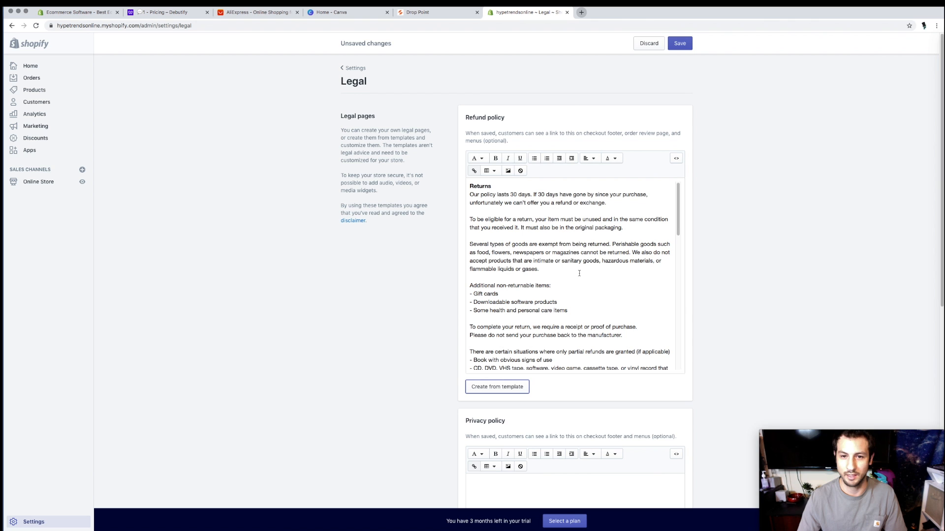
scroll(549, 272, "down", 10)
scroll(532, 271, "up", 3)
scroll(598, 254, "down", 15)
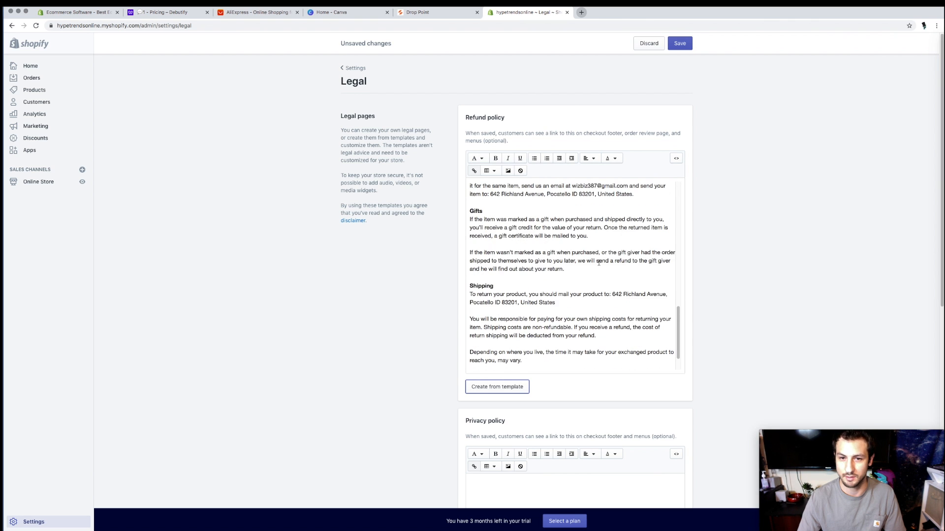
scroll(541, 171, "up", 10)
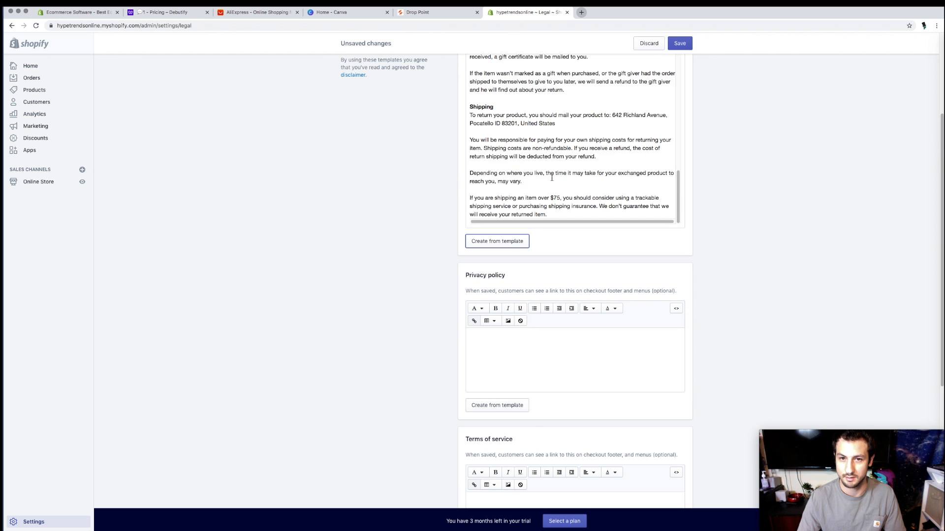
scroll(564, 190, "up", 10)
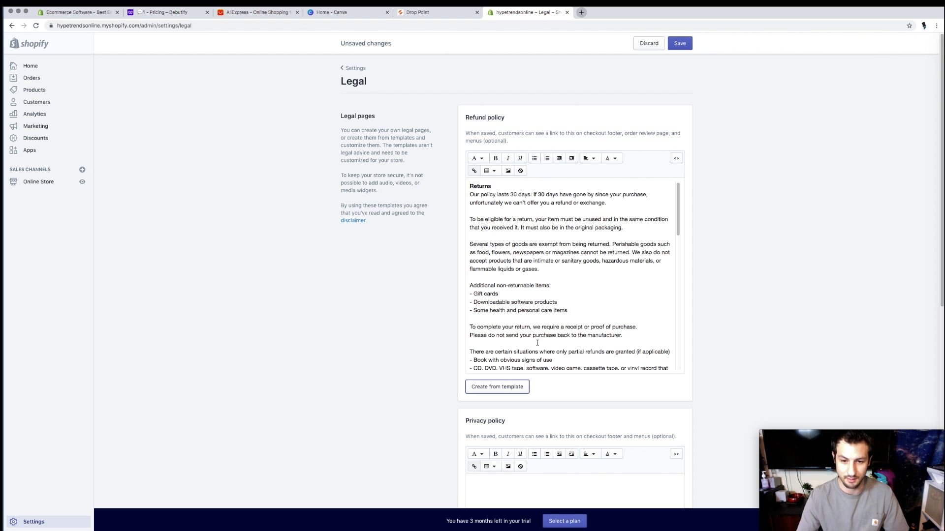
Create the privacy policy from the template and read it through to the contact section at its end
scroll(517, 391, "down", 5)
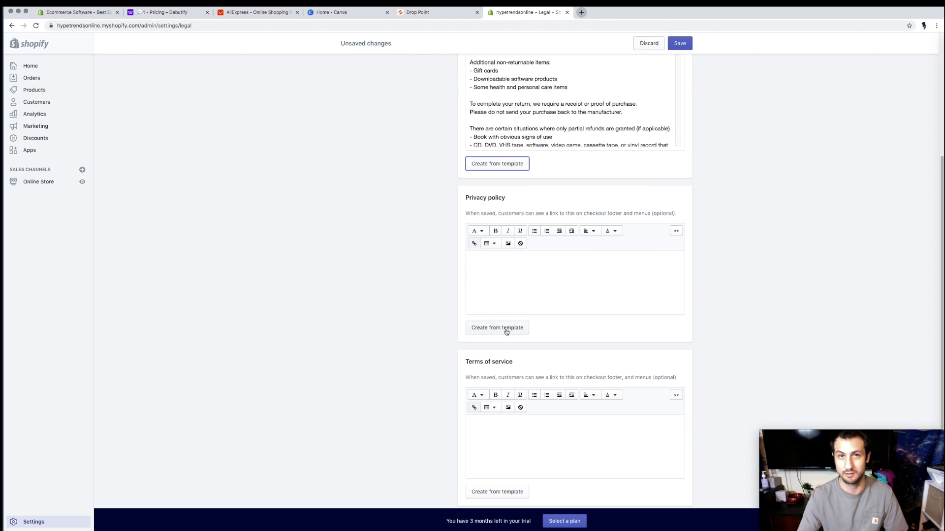
scroll(534, 122, "down", 4)
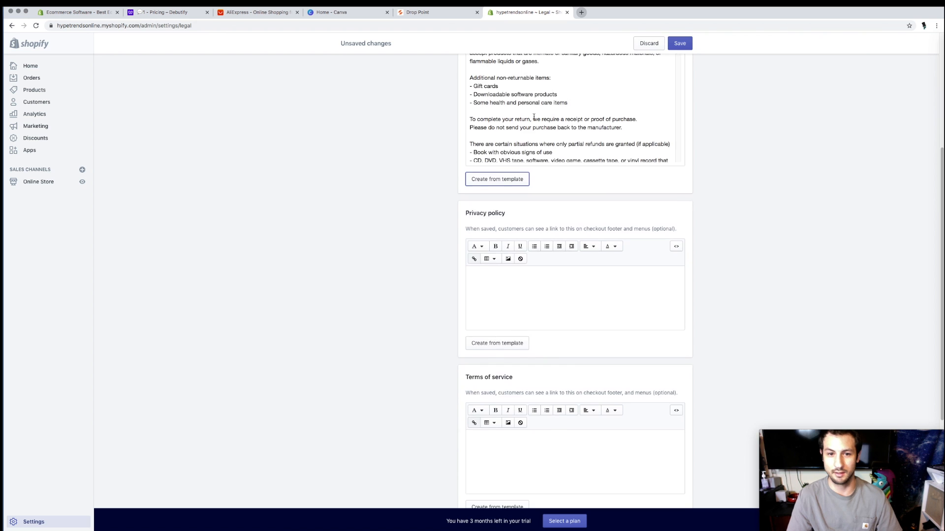
scroll(514, 162, "down", 1)
left_click(514, 162)
scroll(558, 121, "up", 1)
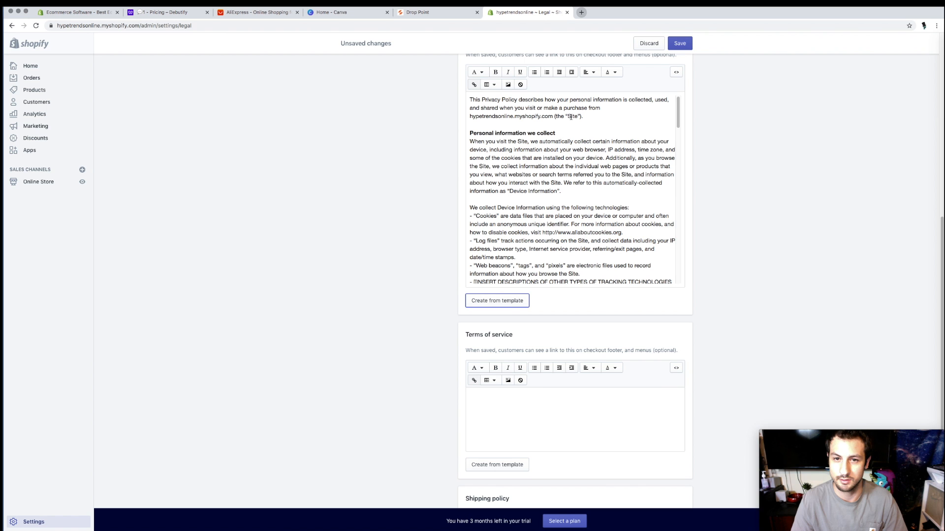
scroll(561, 148, "down", 10)
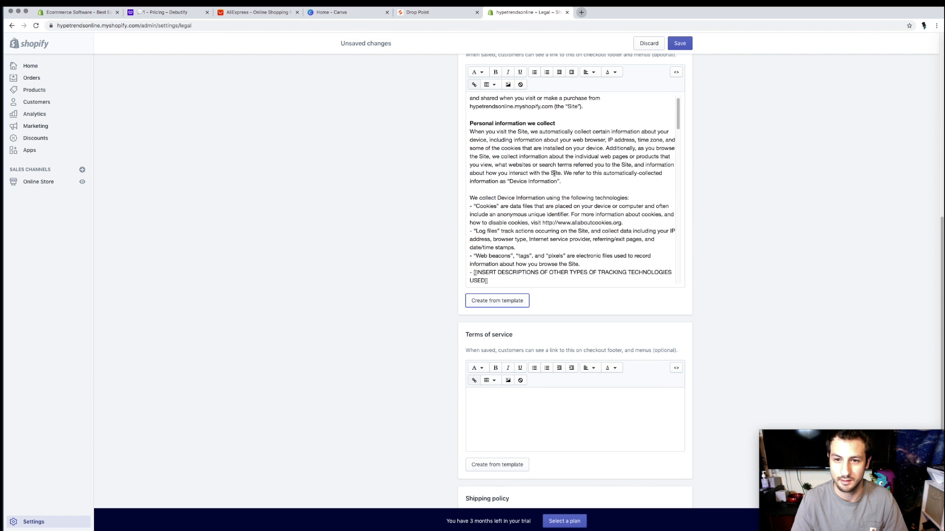
scroll(555, 173, "down", 10)
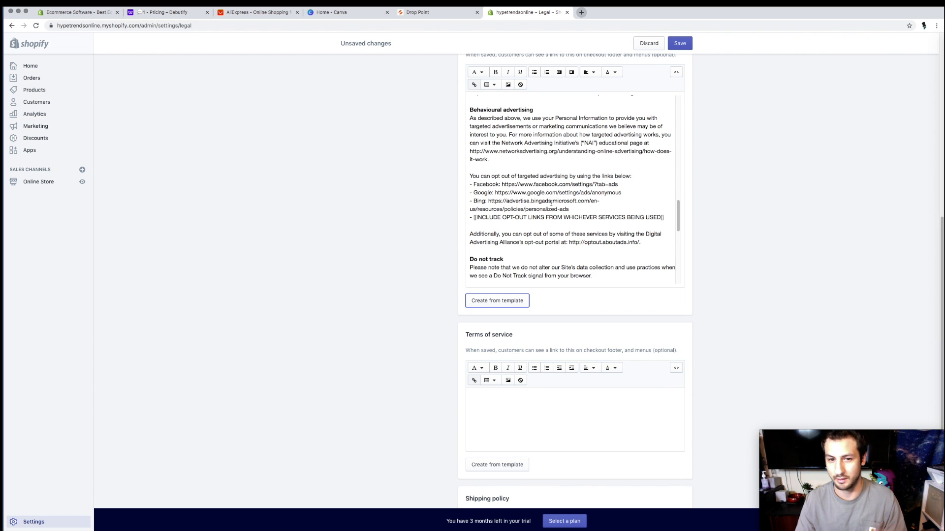
scroll(551, 203, "down", 5)
scroll(551, 202, "up", 10)
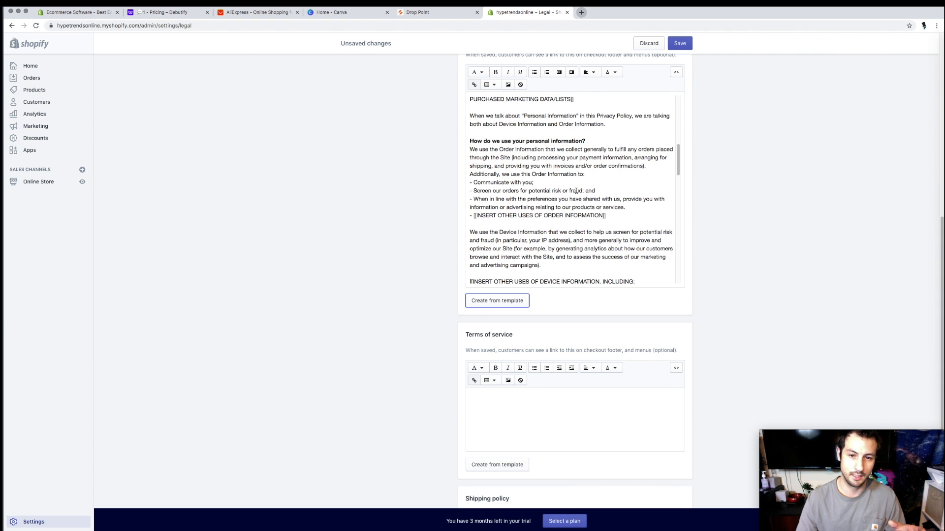
scroll(574, 182, "up", 2)
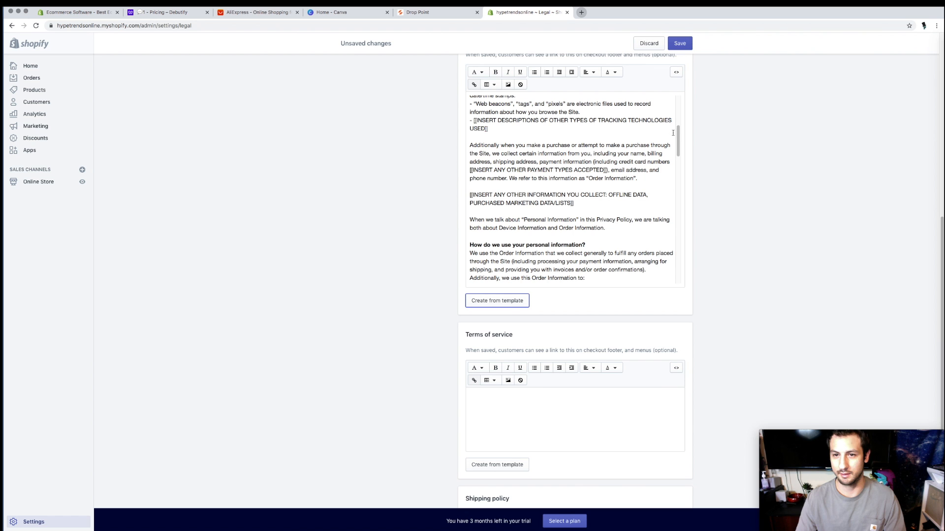
left_click_drag(677, 134, 672, 275)
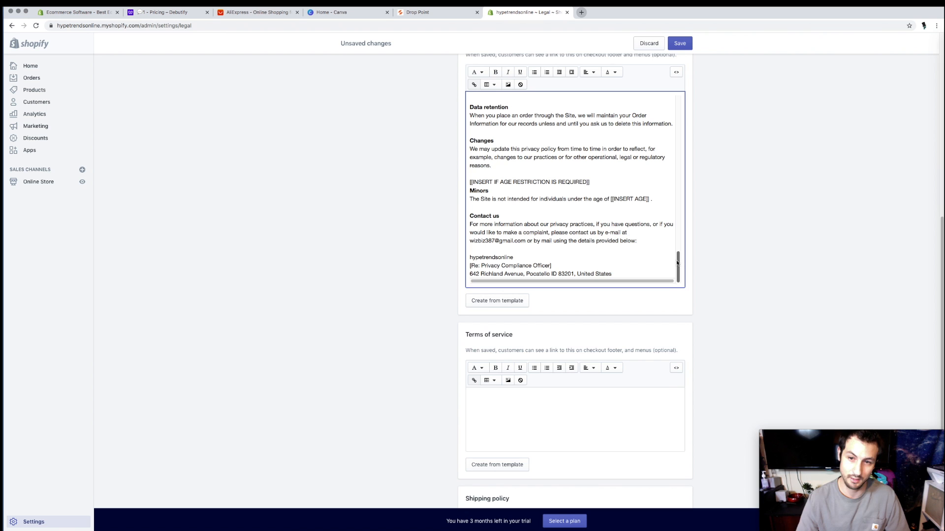
Create the terms of service from the template and skim through its sections
scroll(752, 261, "down", 5)
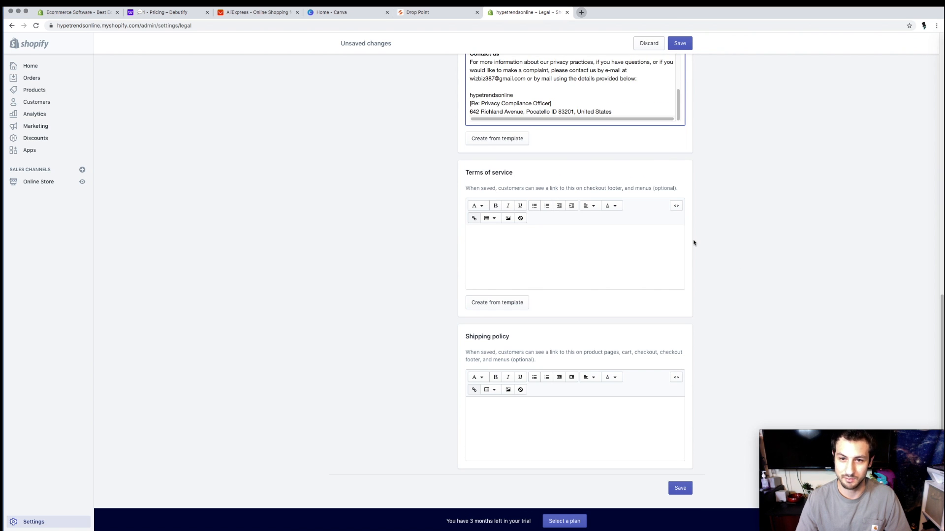
left_click(507, 302)
scroll(559, 270, "down", 15)
scroll(565, 269, "down", 20)
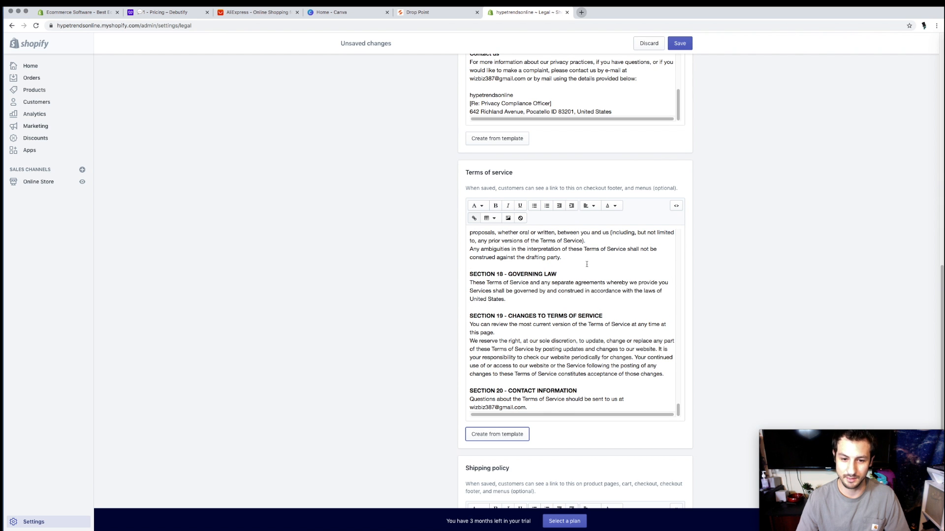
left_click_drag(678, 412, 678, 308)
Place the cursor in the empty shipping policy, then leave the Legal settings for the settings overview
scroll(645, 310, "down", 3)
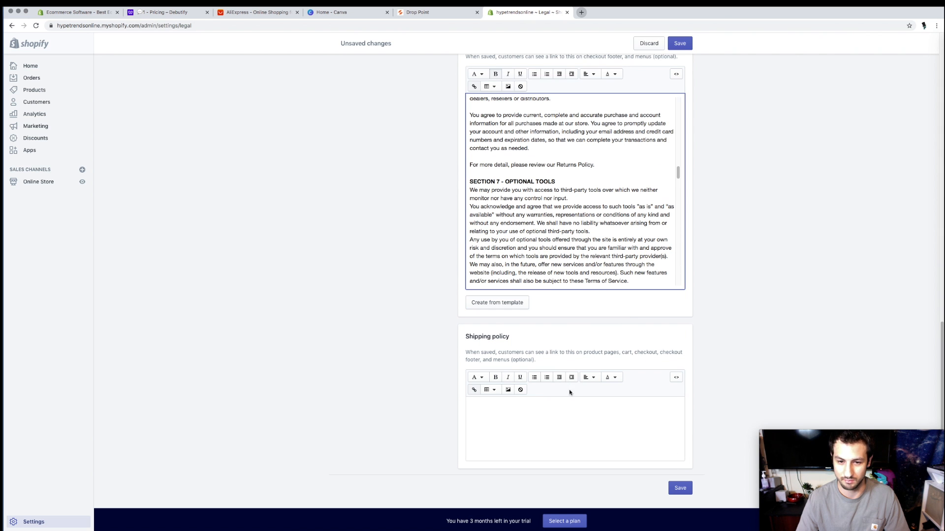
left_click(480, 424)
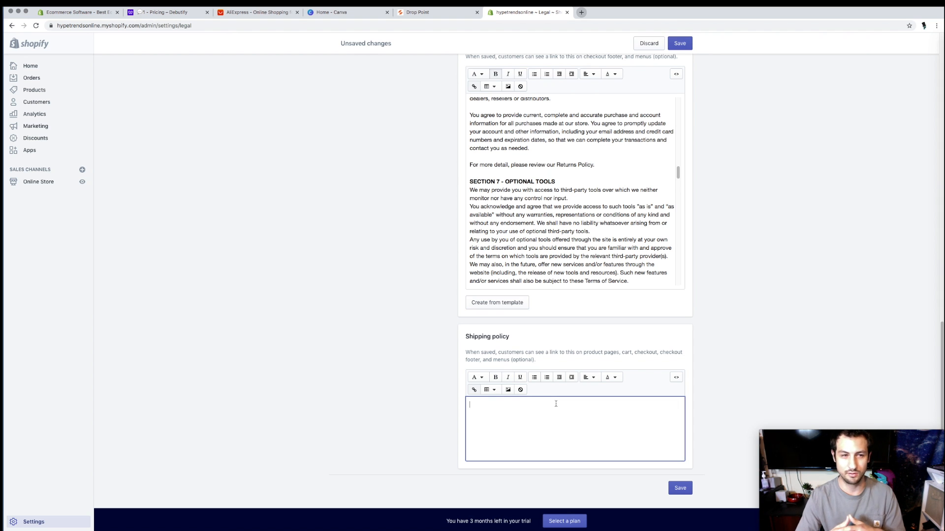
scroll(418, 324, "up", 15)
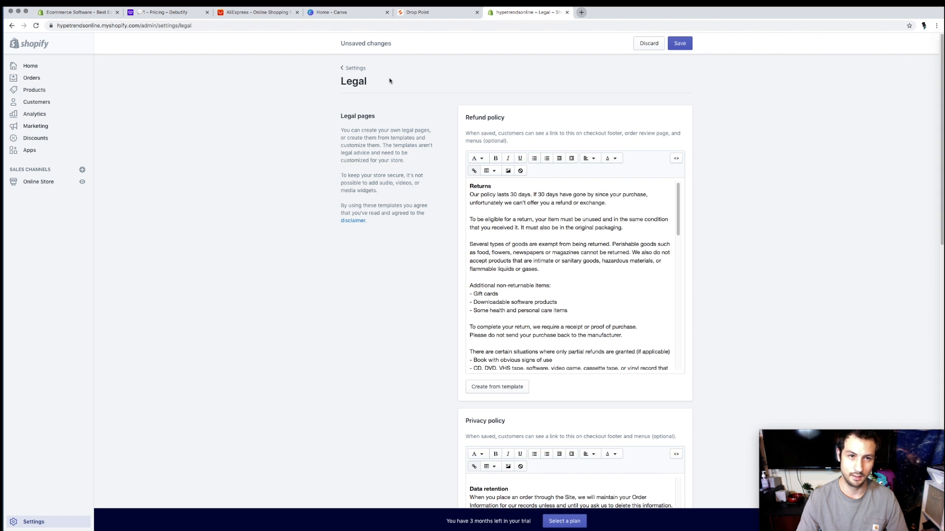
left_click(347, 70)
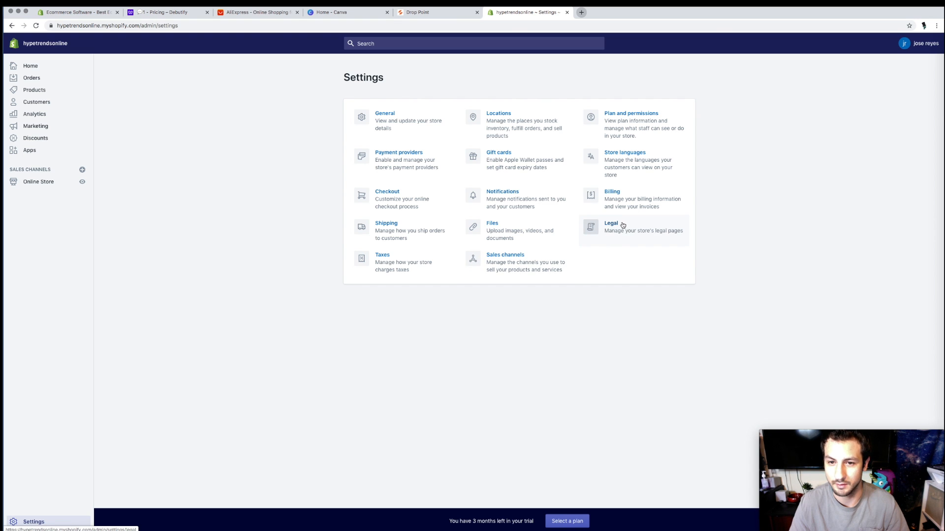
Check the store languages settings, then go back and open the admin home page
left_click(608, 158)
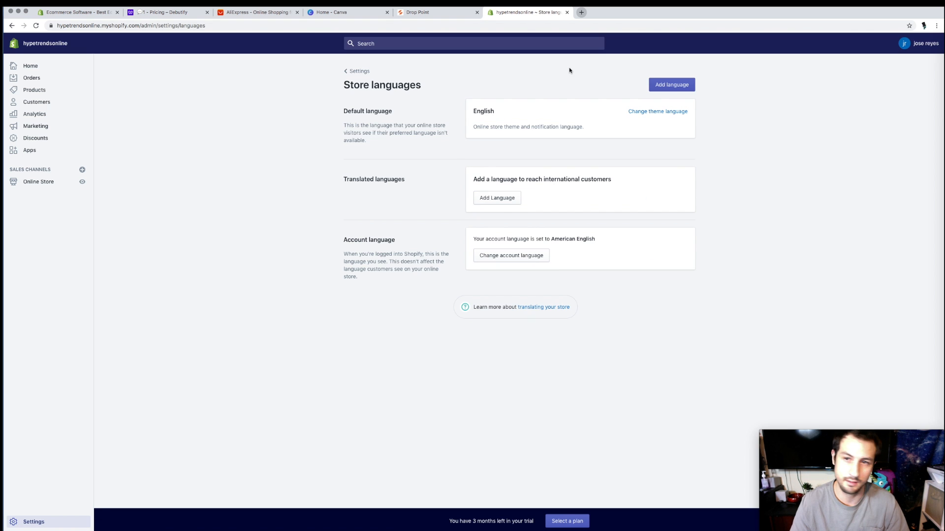
left_click(357, 72)
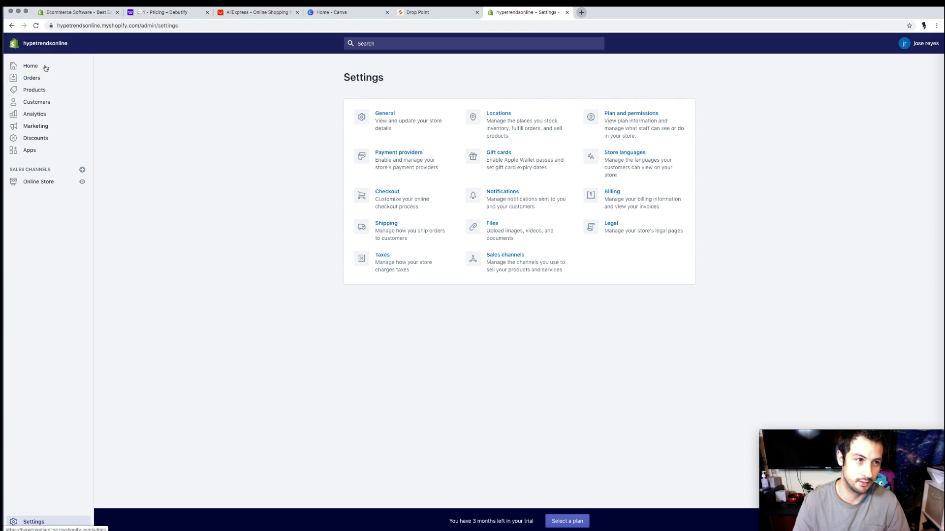
left_click(37, 66)
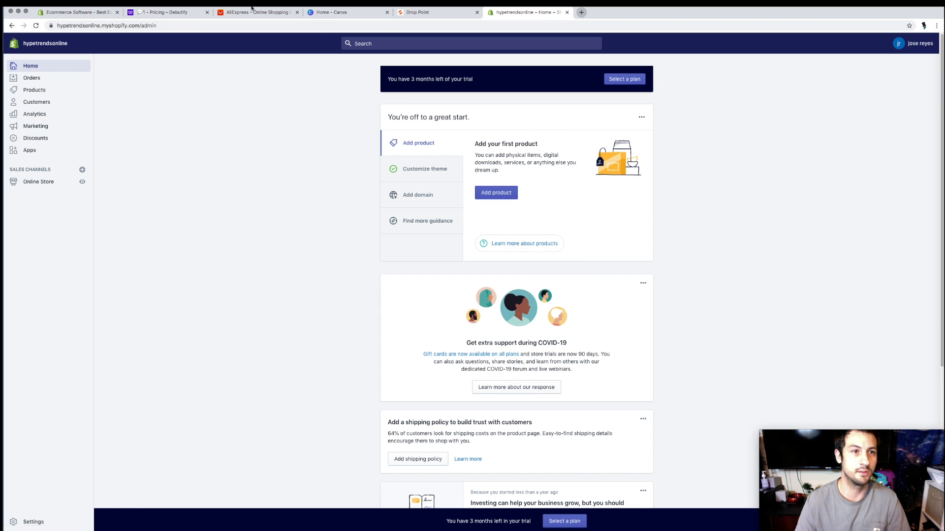
Switch to the Debutify pricing page and dismiss its subscription pop-up
left_click(184, 14)
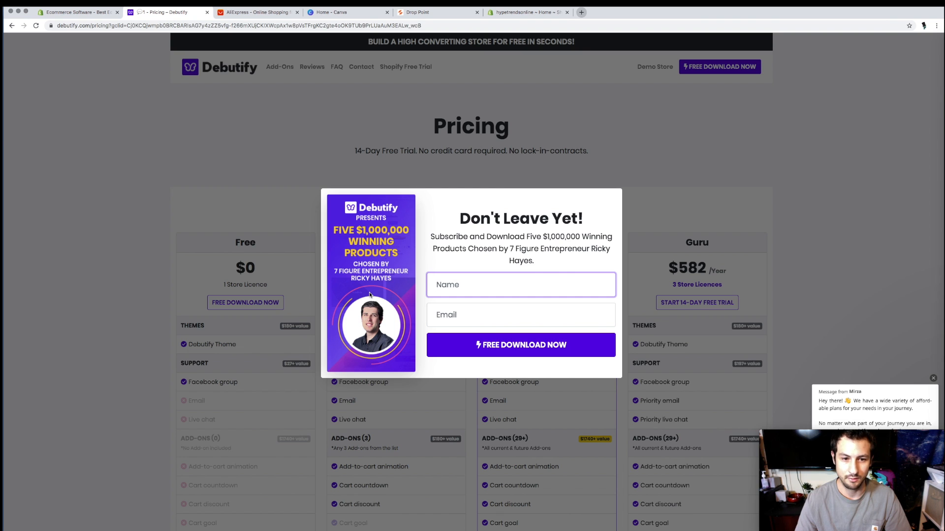
left_click(404, 166)
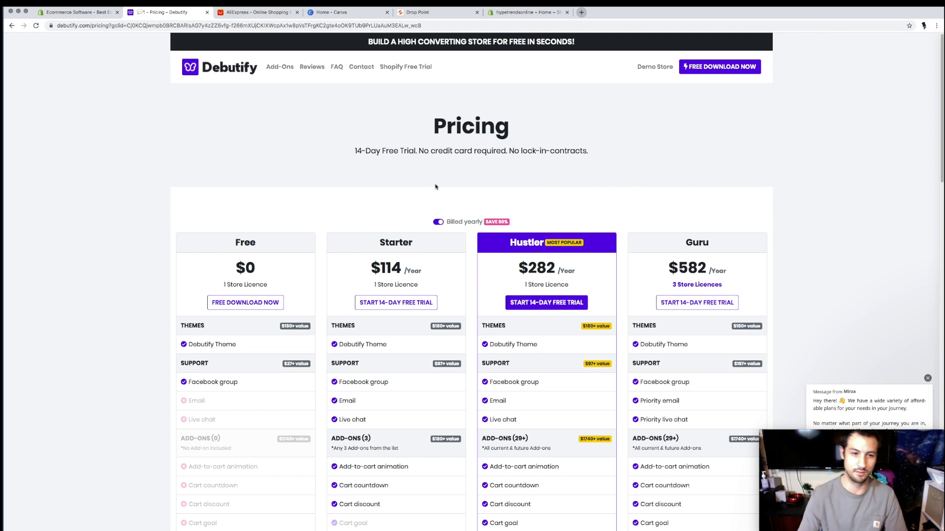
Compare the prices, support options and add-on allowances of the Free, Starter, Hustler and Guru plans on the pricing page
scroll(268, 327, "down", 4)
scroll(267, 328, "down", 2)
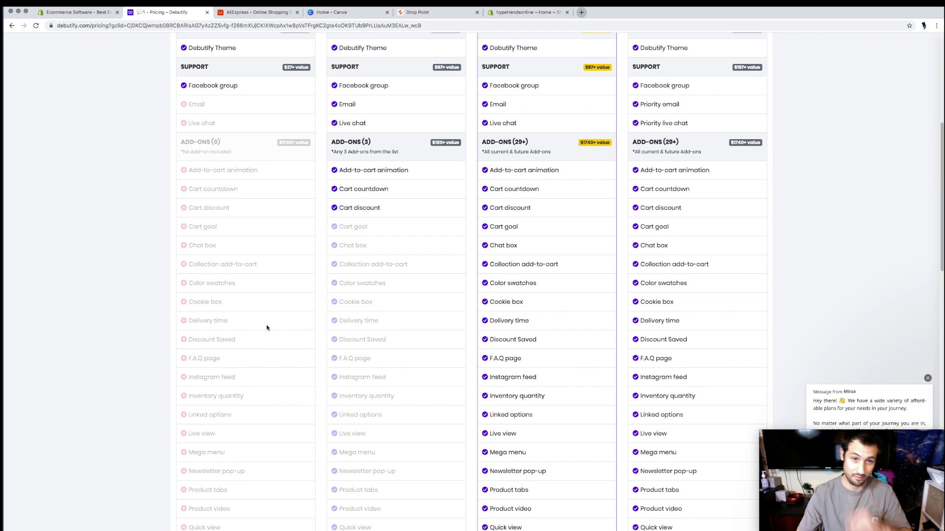
scroll(405, 324, "up", 6)
scroll(406, 322, "down", 3)
scroll(427, 329, "up", 3)
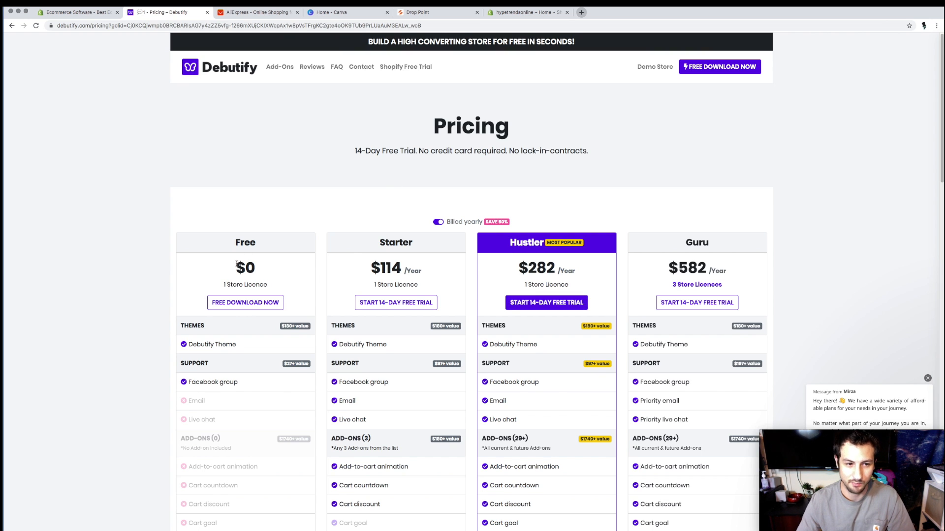
scroll(345, 266, "down", 3)
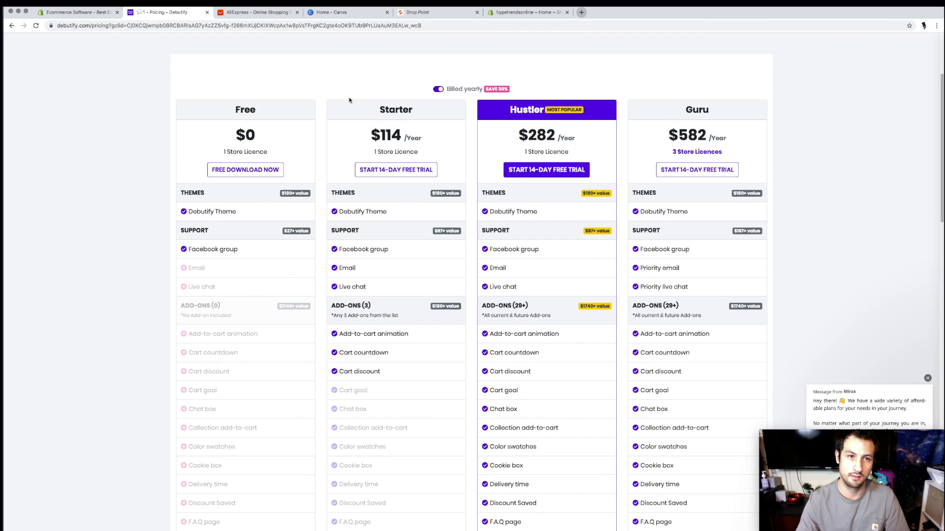
scroll(349, 100, "up", 5)
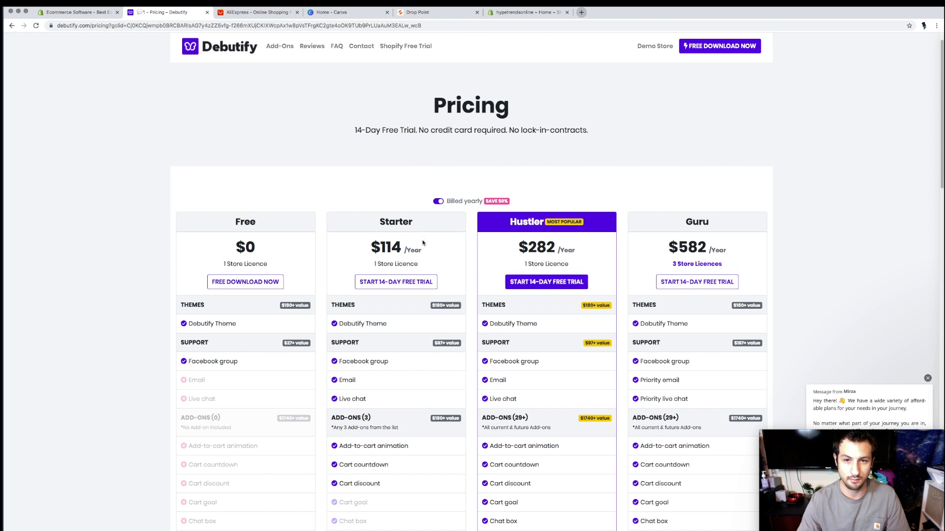
scroll(423, 242, "down", 6)
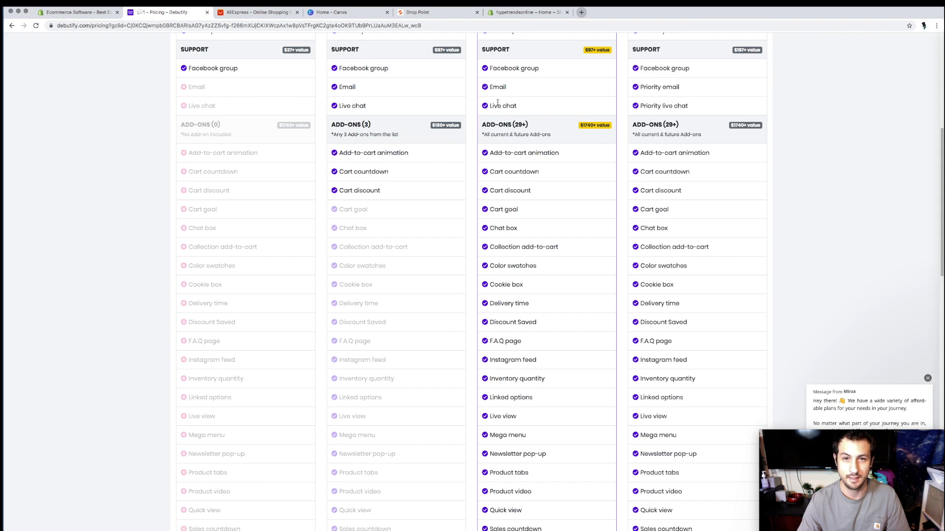
scroll(474, 394, "up", 4)
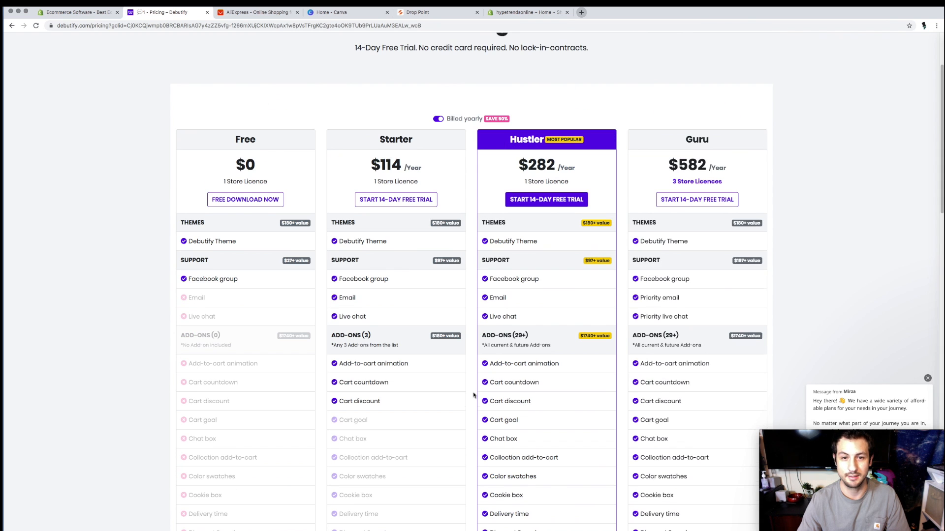
Examine the individual add-ons, mentoring, winning products and courses included in each Debutify plan
scroll(473, 395, "down", 2)
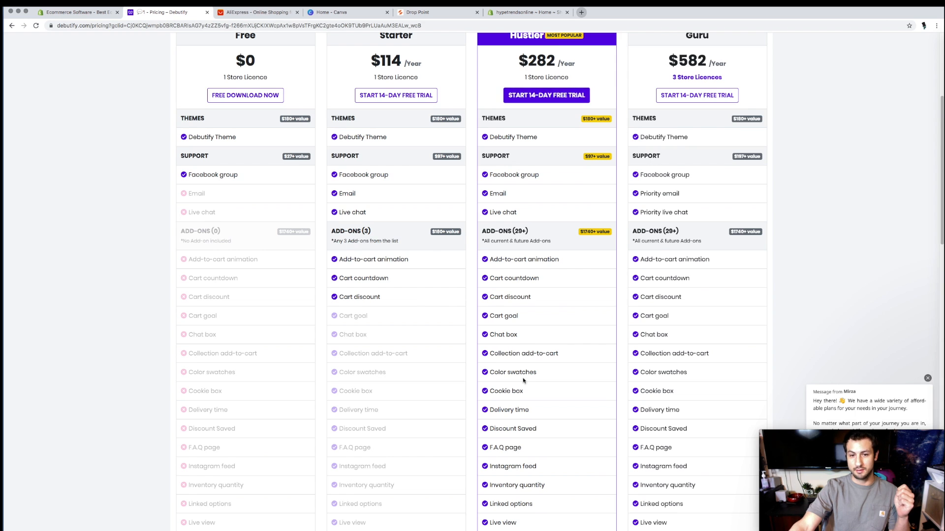
scroll(521, 369, "down", 3)
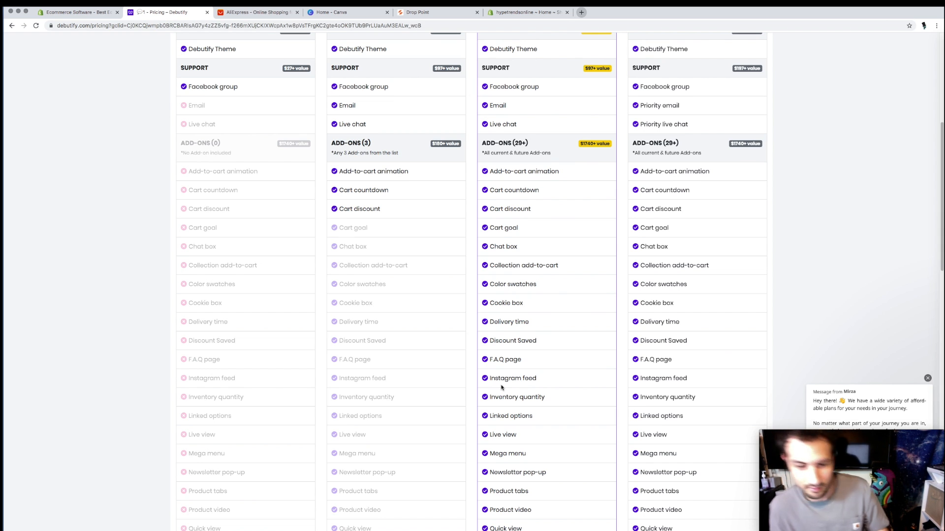
scroll(504, 447, "down", 5)
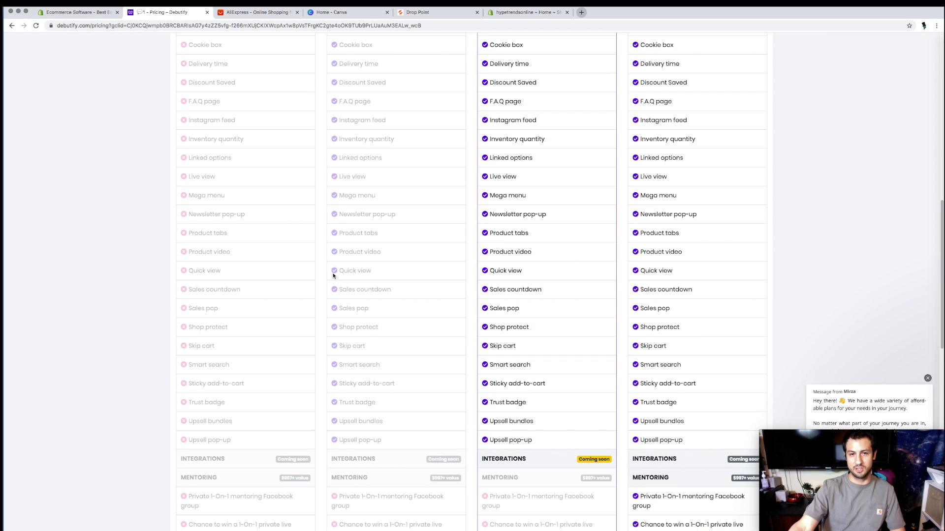
scroll(200, 304, "up", 15)
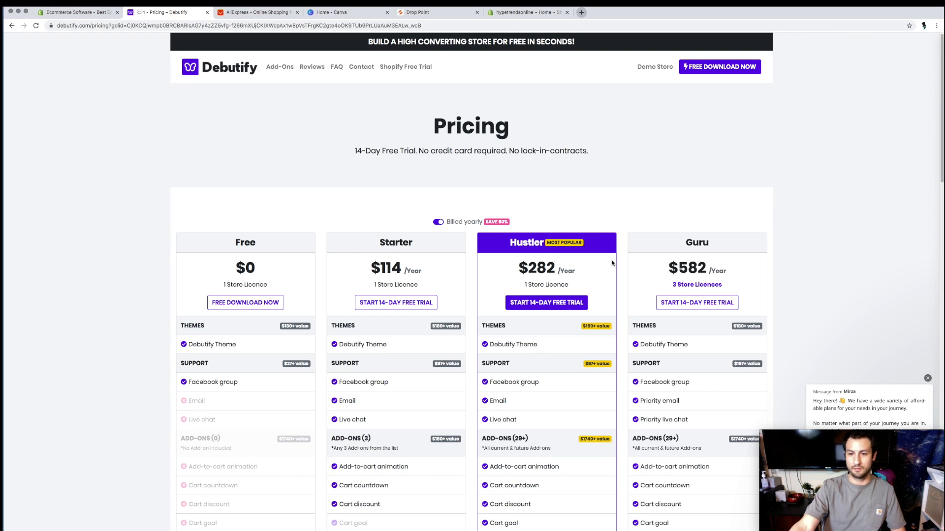
scroll(491, 394, "down", 5)
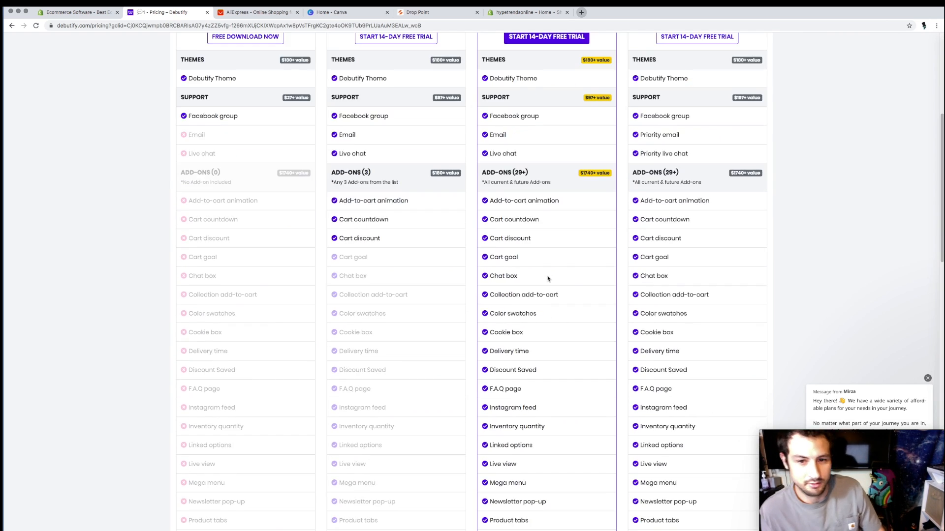
scroll(547, 279, "down", 14)
scroll(546, 305, "up", 20)
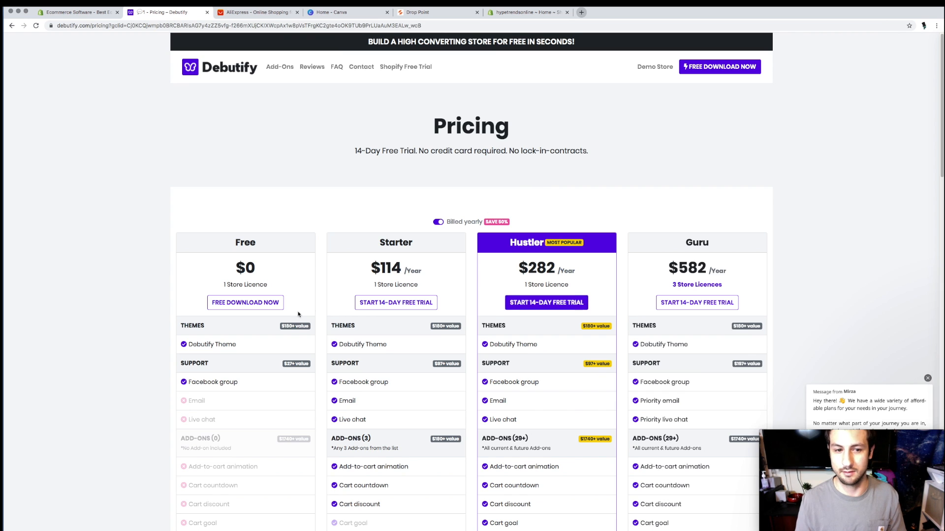
scroll(298, 314, "down", 20)
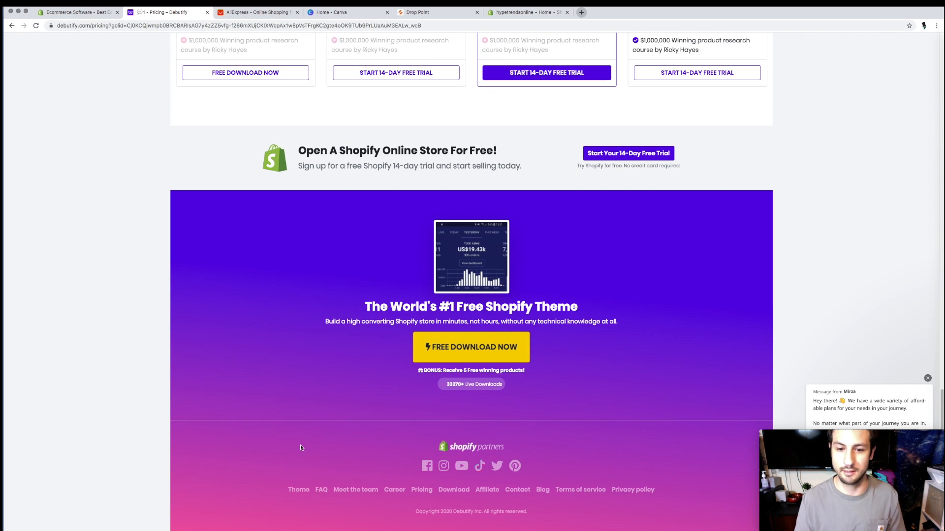
scroll(302, 447, "up", 8)
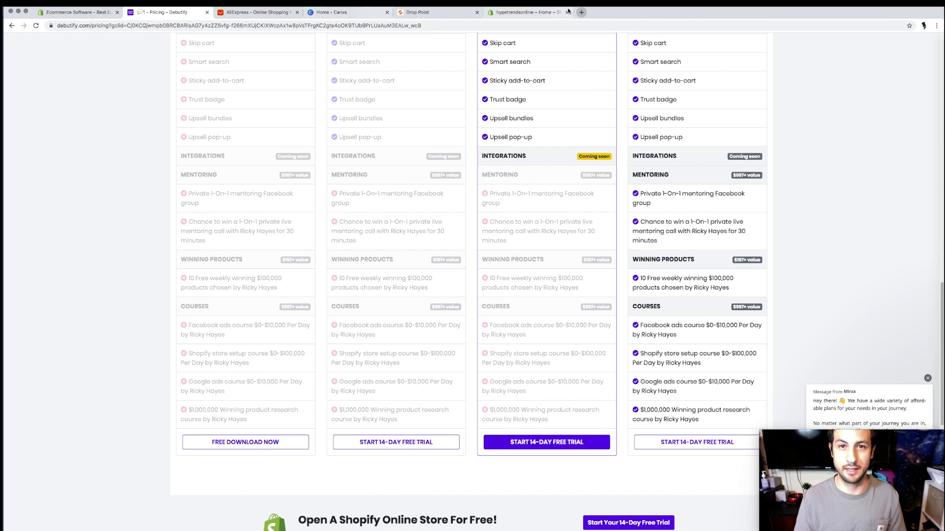
Close the Ecommerce Software browser tab and return to the Shopify admin home page
left_click(108, 13)
left_click(527, 12)
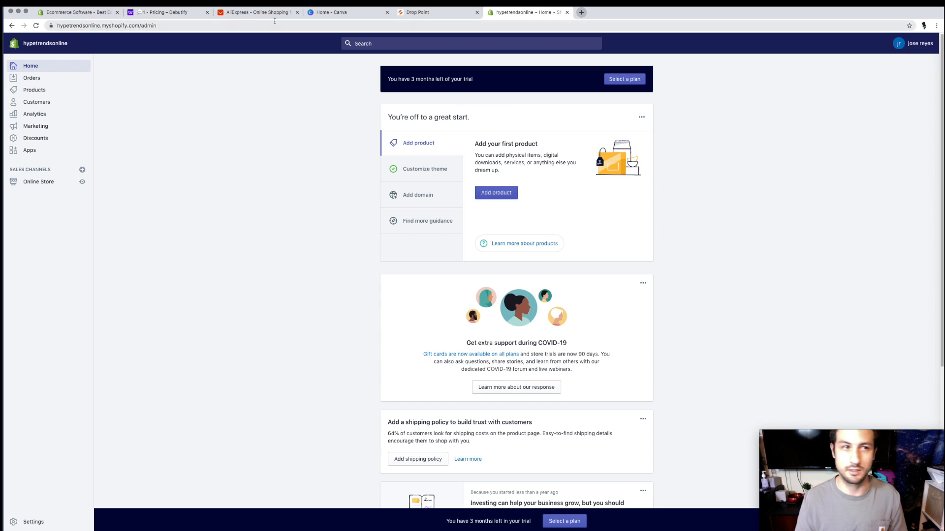
left_click(106, 13)
left_click(117, 13)
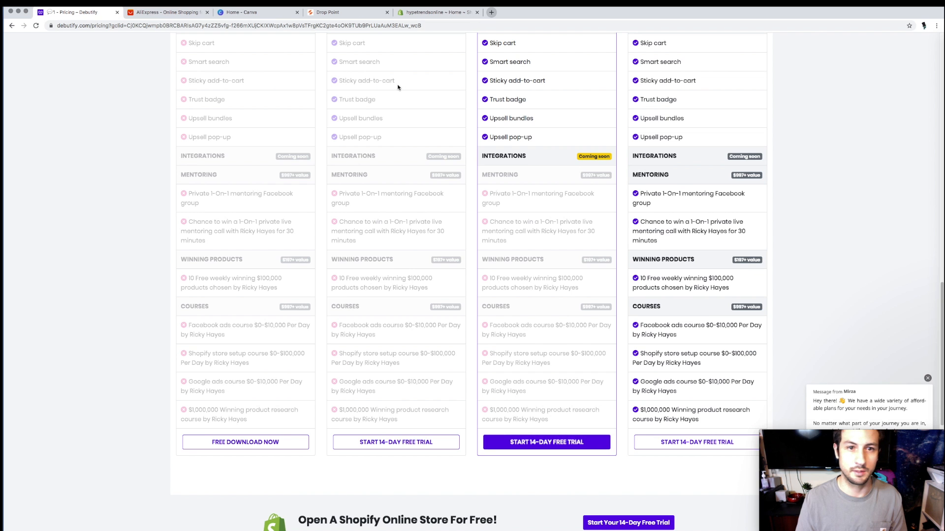
scroll(274, 54, "up", 7)
left_click(438, 12)
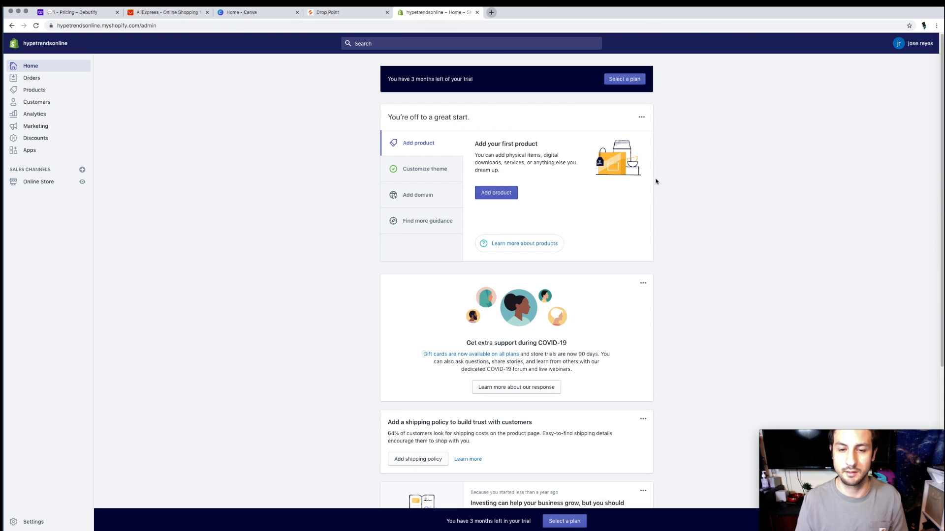
Select the Customize theme task in the home page's setup guide and open the store's Themes page
scroll(548, 208, "down", 1)
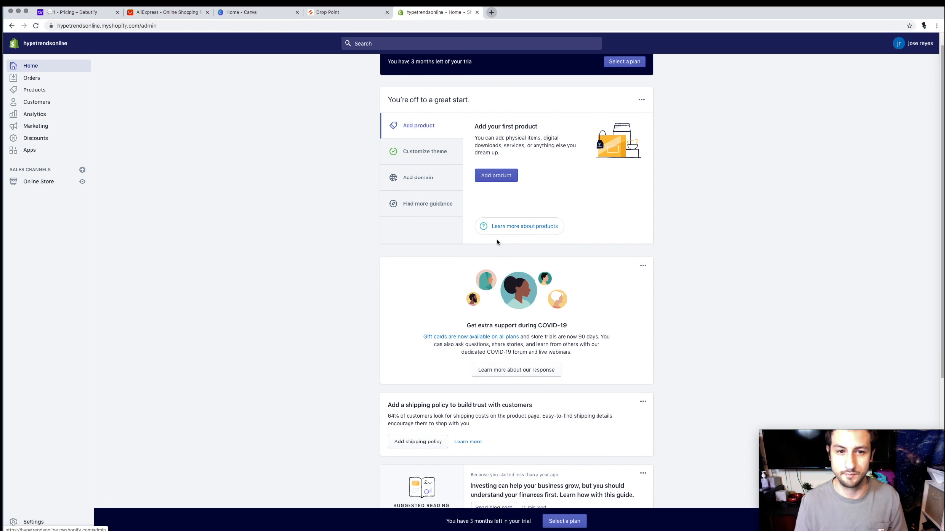
scroll(498, 240, "down", 3)
scroll(492, 231, "up", 4)
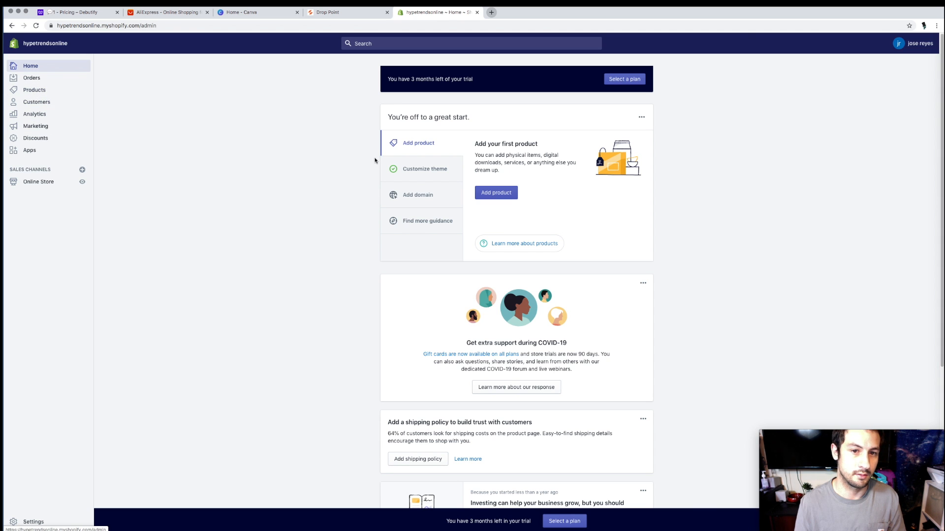
left_click(433, 172)
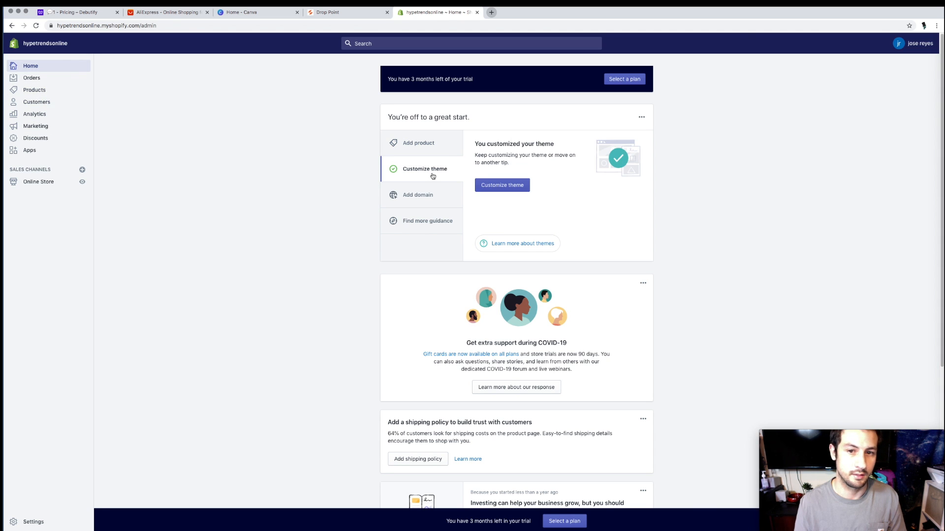
left_click(486, 185)
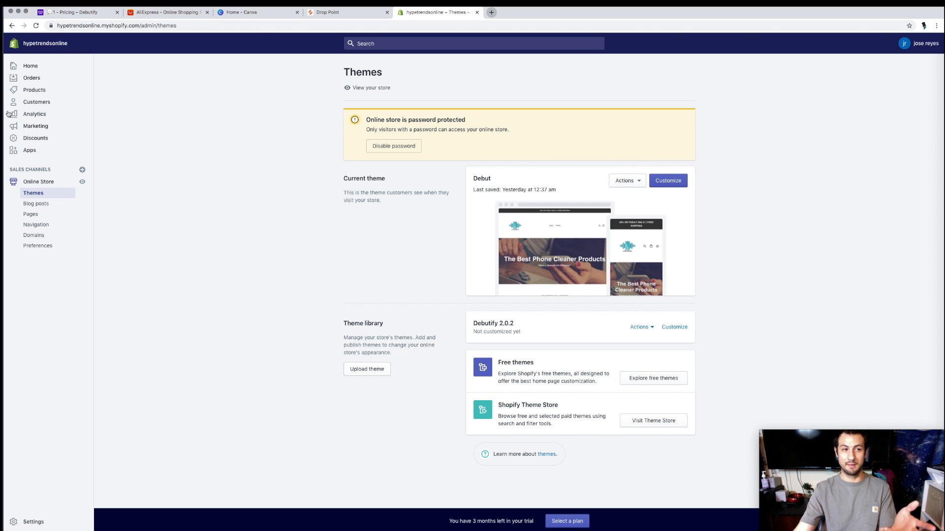
Go to the Shopify App Store from the store's apps page, search for "vitals" and skim the results
left_click(31, 154)
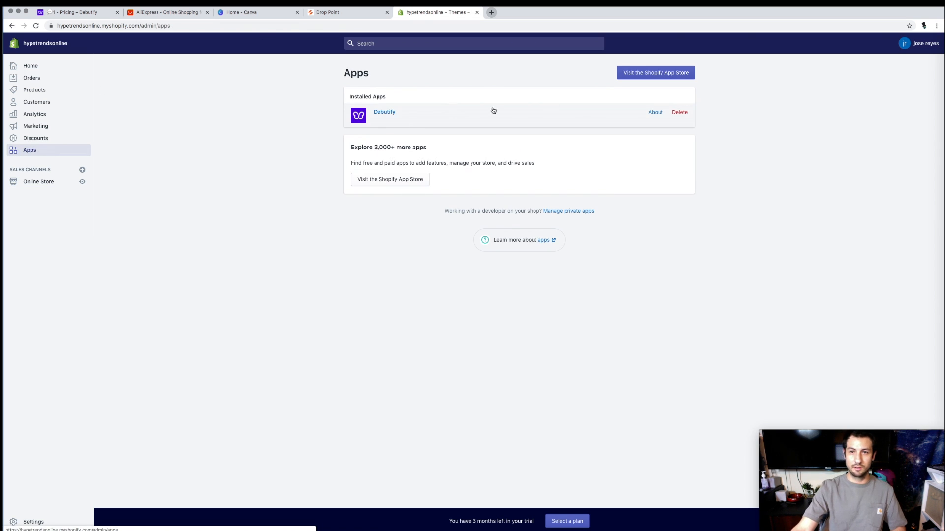
left_click(623, 77)
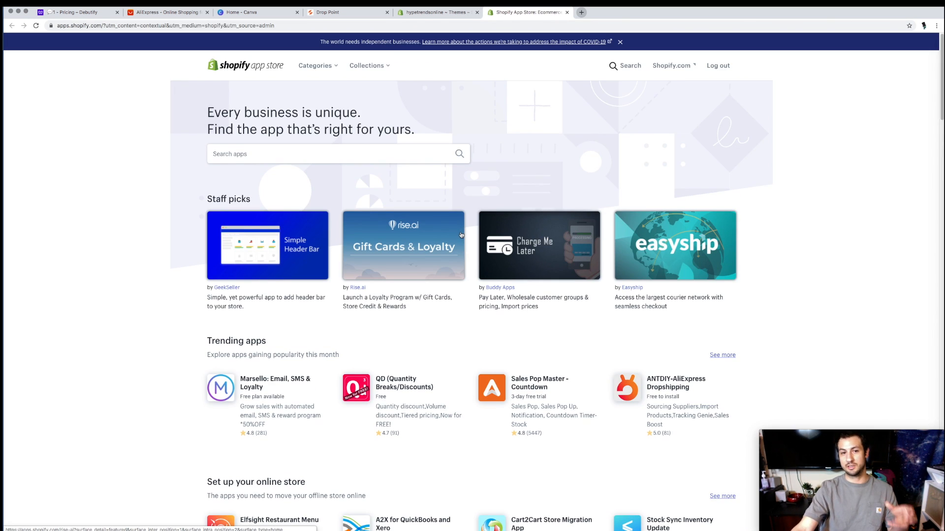
left_click(338, 158)
type("vitals")
key("Return")
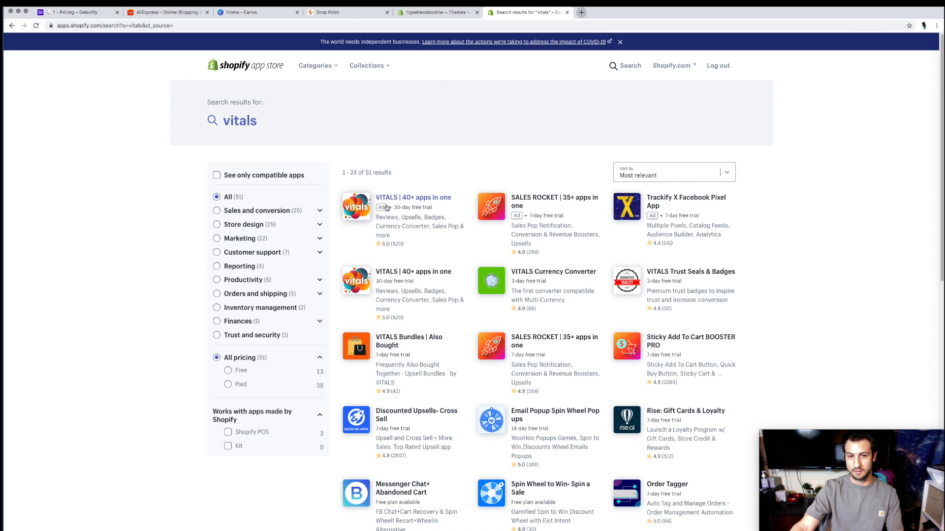
scroll(387, 208, "down", 2)
scroll(390, 212, "up", 2)
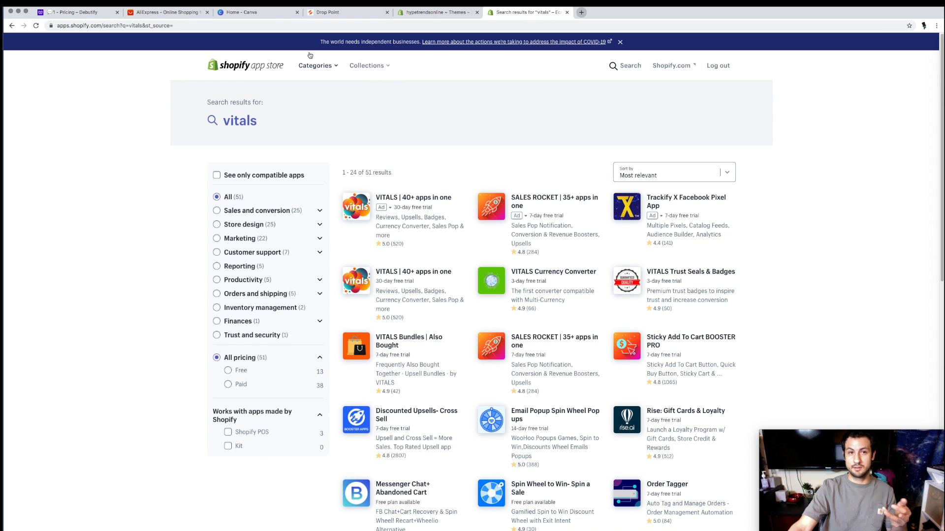
Switch back to the Debutify pricing page and review the add-ons included in the paid plans
left_click(78, 12)
scroll(517, 145, "down", 3)
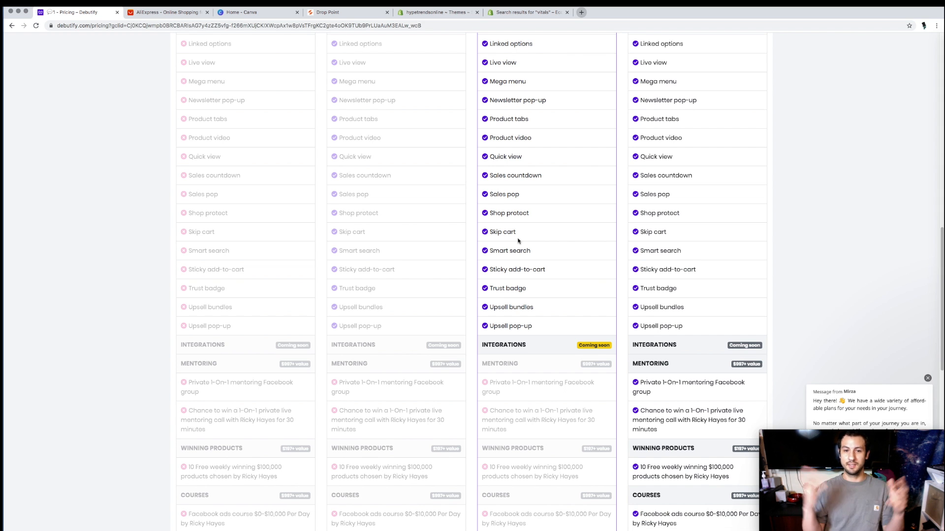
scroll(517, 240, "up", 15)
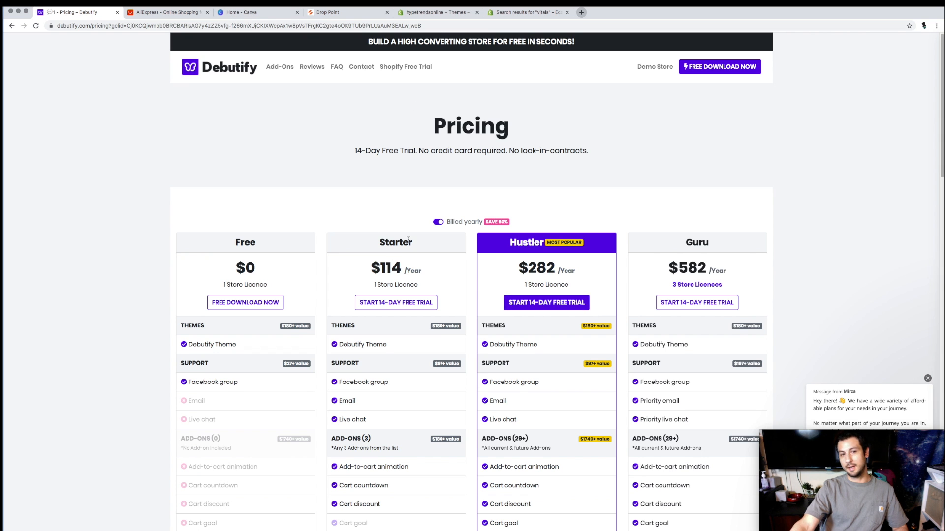
scroll(407, 380, "down", 3)
scroll(408, 285, "up", 3)
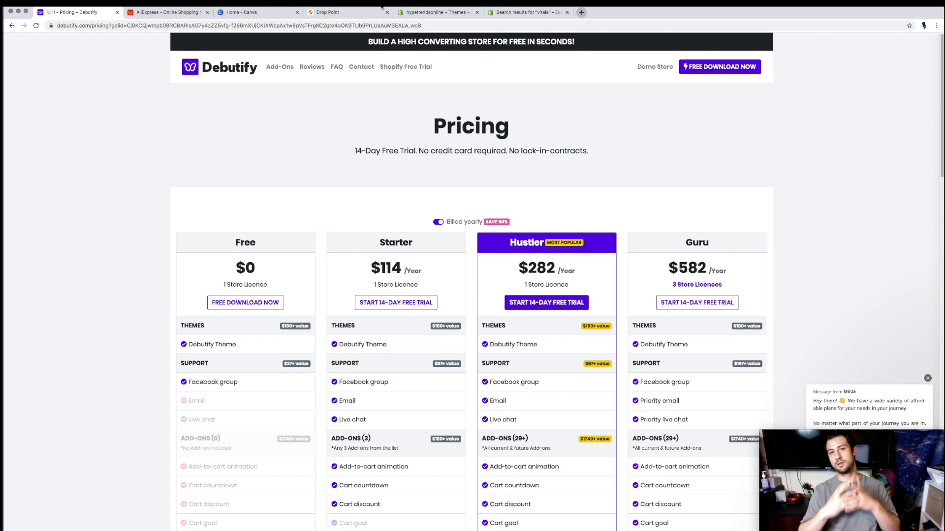
scroll(442, 397, "down", 10)
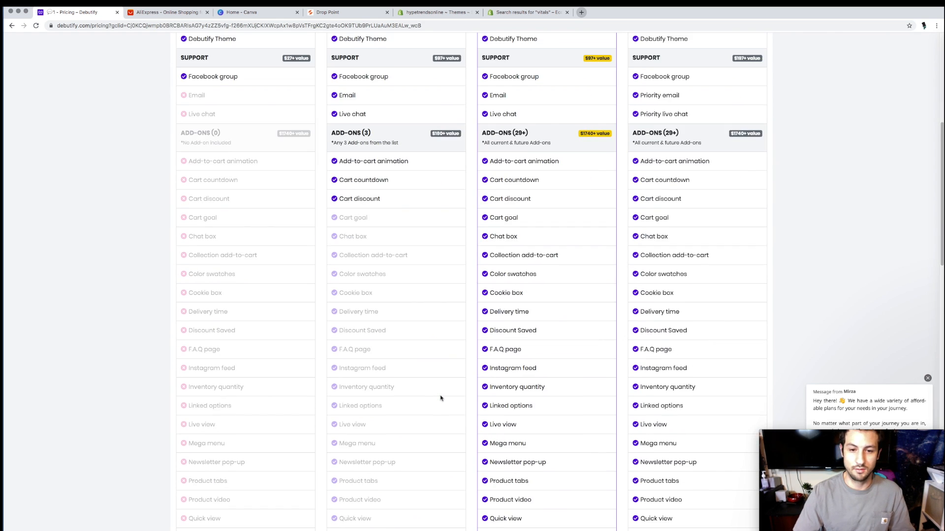
scroll(553, 391, "up", 10)
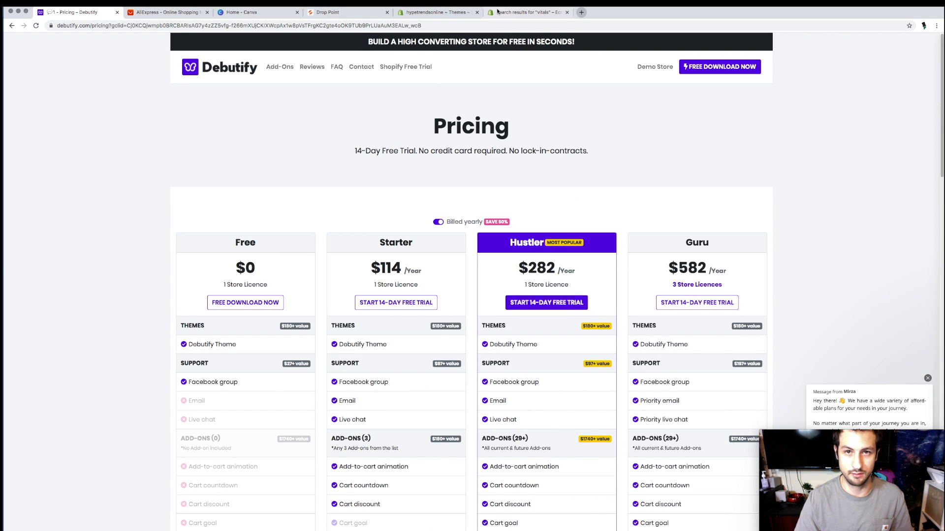
Return to the vitals search results and close their browser tab
left_click(466, 12)
left_click(512, 13)
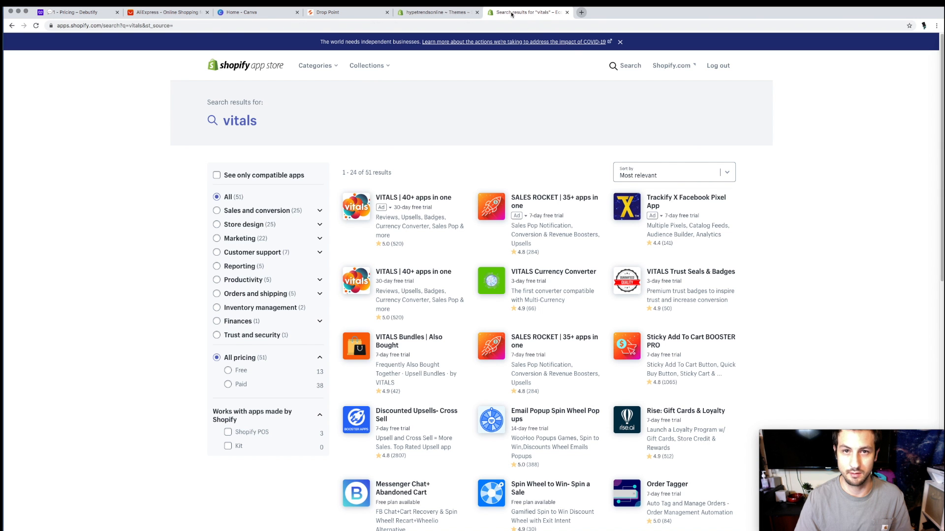
left_click(567, 12)
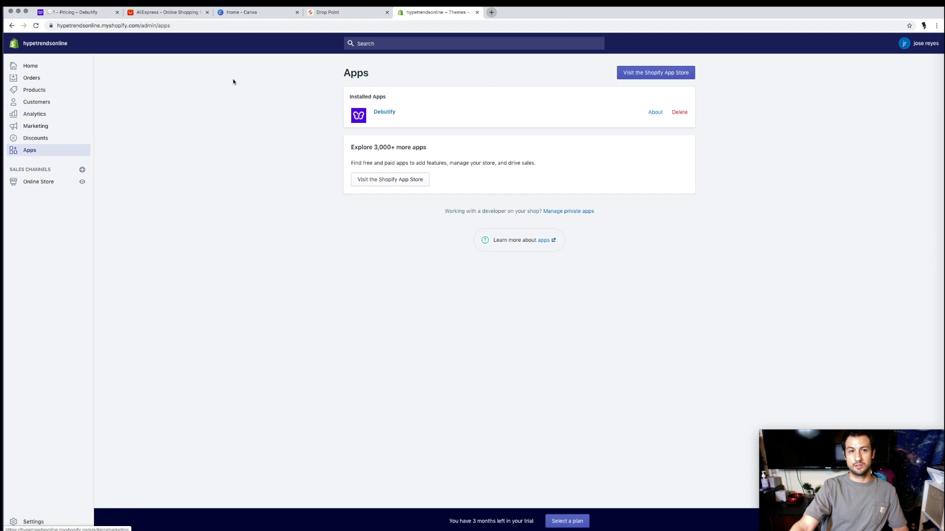
Go to the Shopify App Store from the store's apps page and search for "loox"
left_click(658, 75)
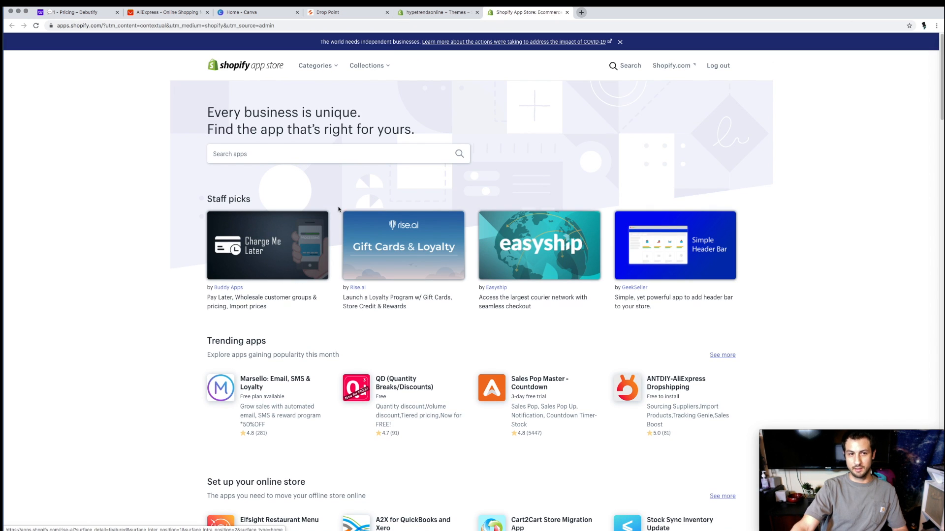
left_click(339, 155)
type("looz")
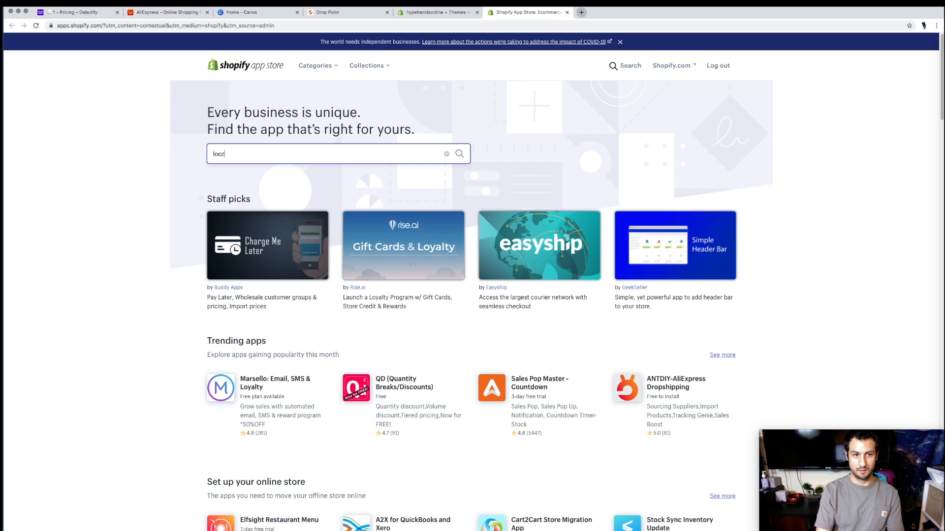
key("BackSpace")
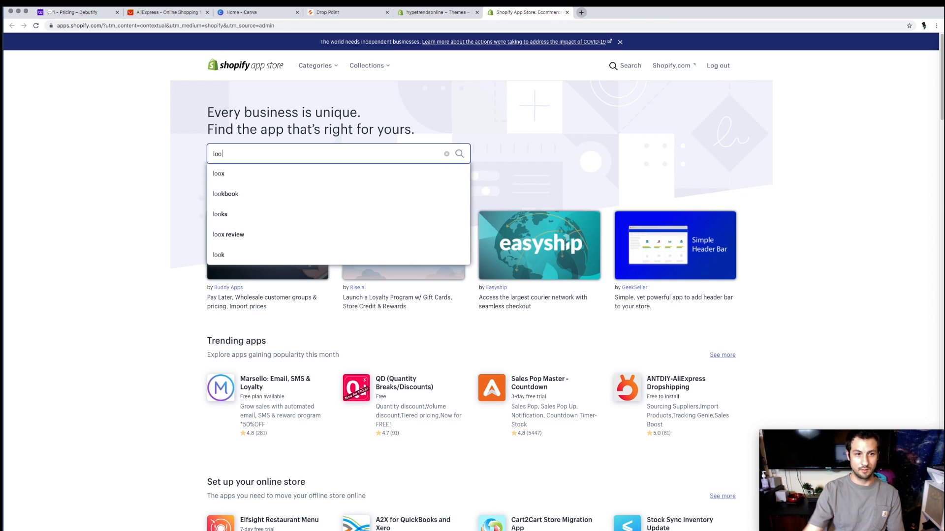
left_click(312, 175)
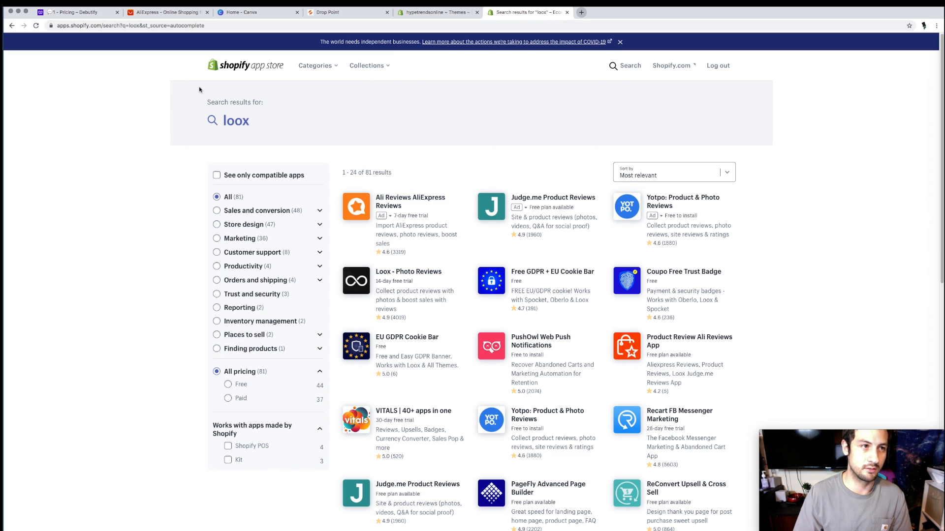
Return to the store admin and open the current Debut theme for customization from the online store's Themes page
left_click(442, 14)
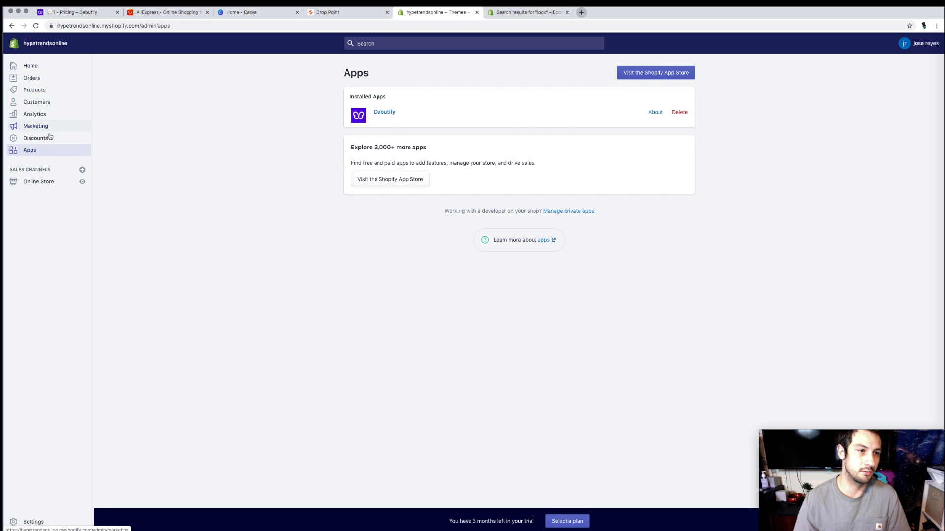
left_click(51, 185)
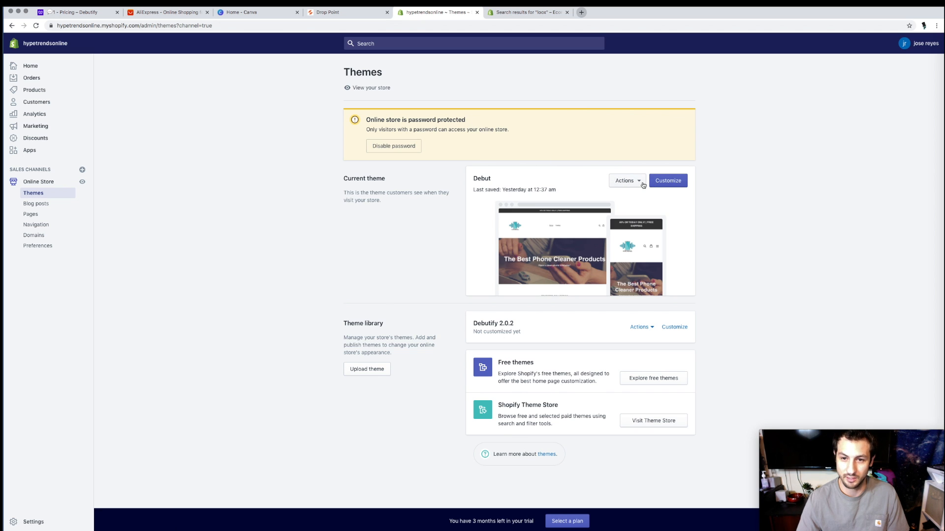
left_click(660, 183)
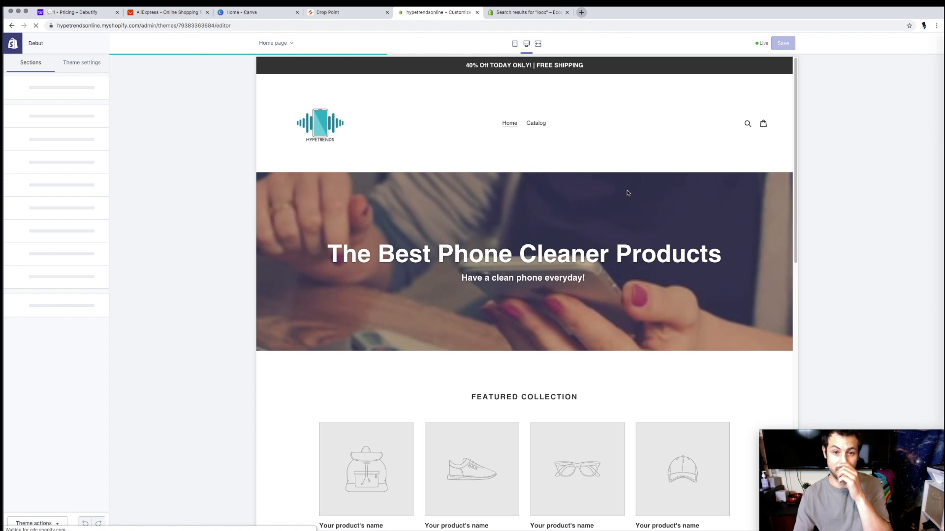
Examine the Debut home page preview from the header to the footer and return to the Themes page
scroll(550, 273, "down", 4)
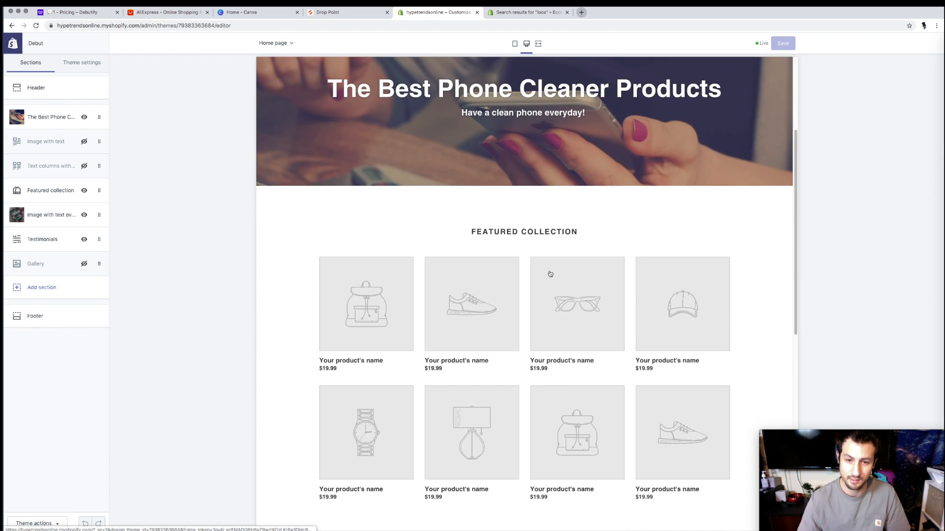
scroll(550, 274, "down", 10)
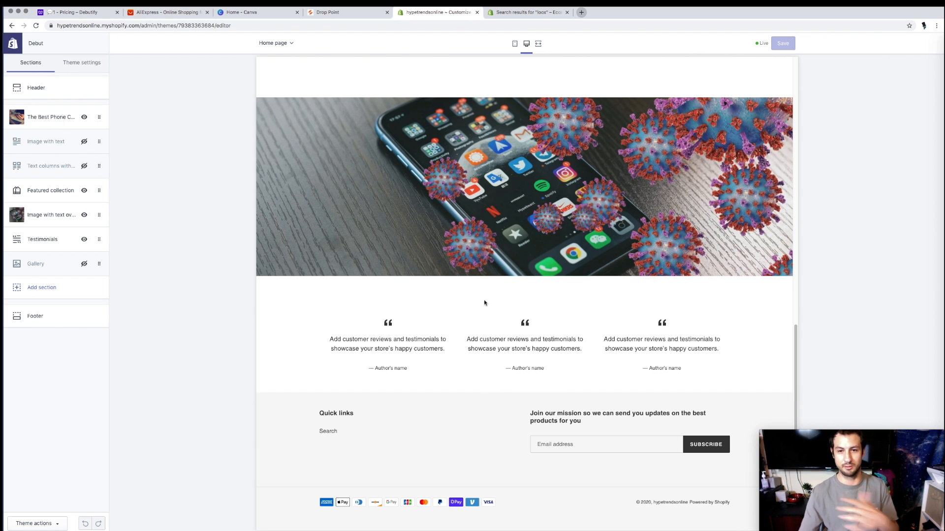
scroll(488, 295, "up", 1)
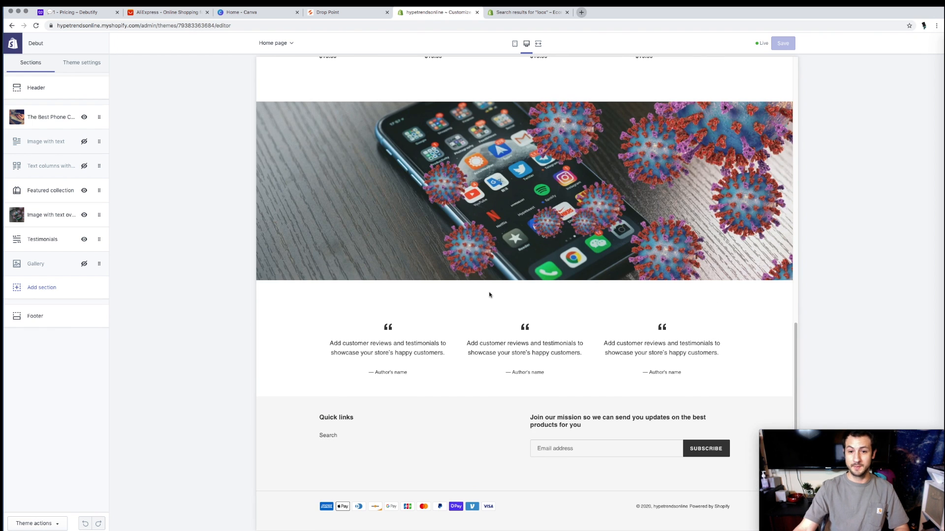
scroll(625, 217, "up", 15)
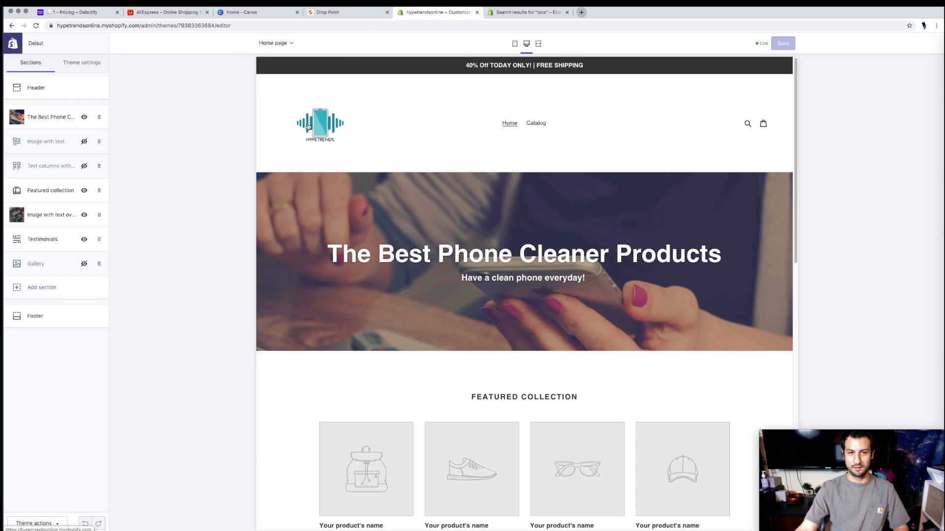
scroll(486, 345, "down", 10)
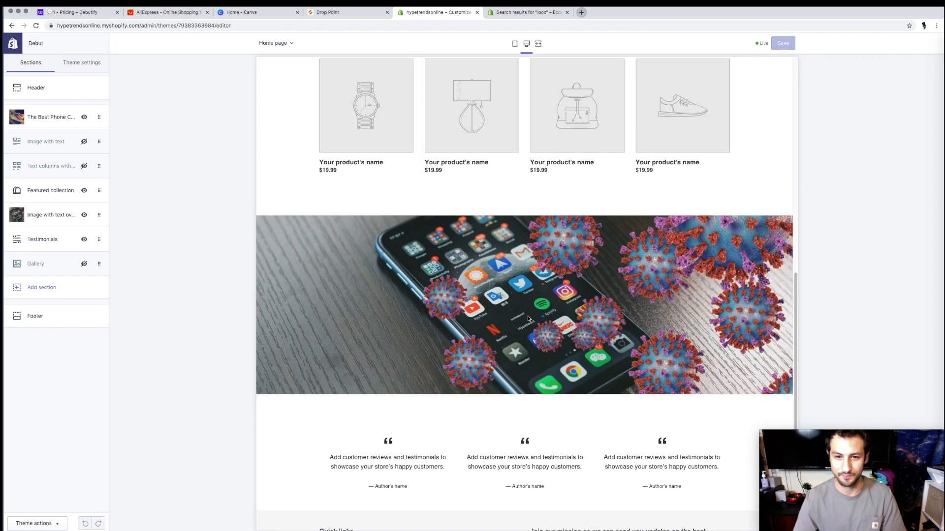
scroll(597, 311, "up", 10)
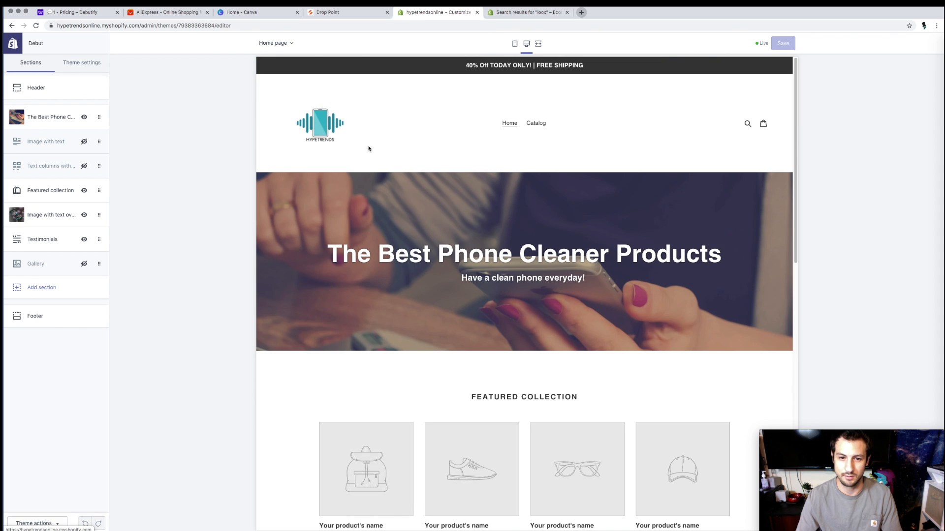
scroll(313, 386, "down", 5)
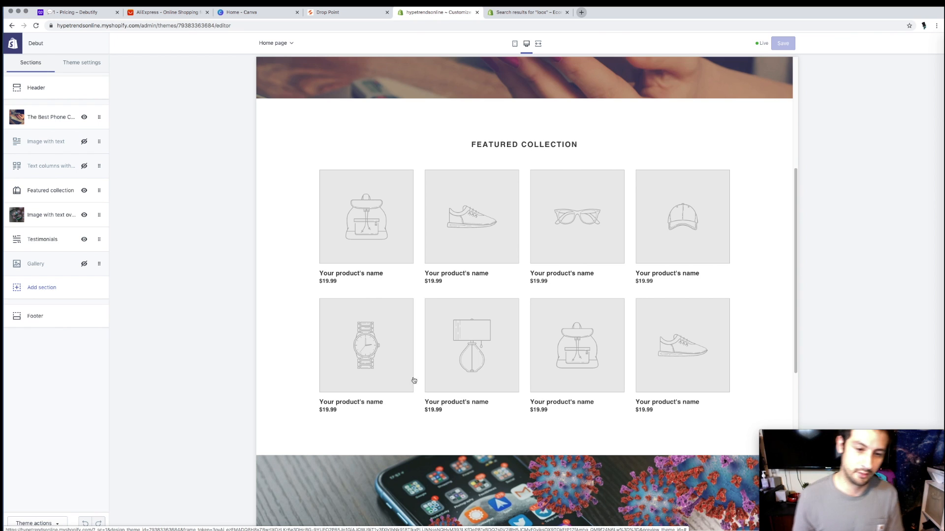
scroll(425, 406, "down", 1)
scroll(428, 401, "down", 5)
scroll(435, 403, "down", 1)
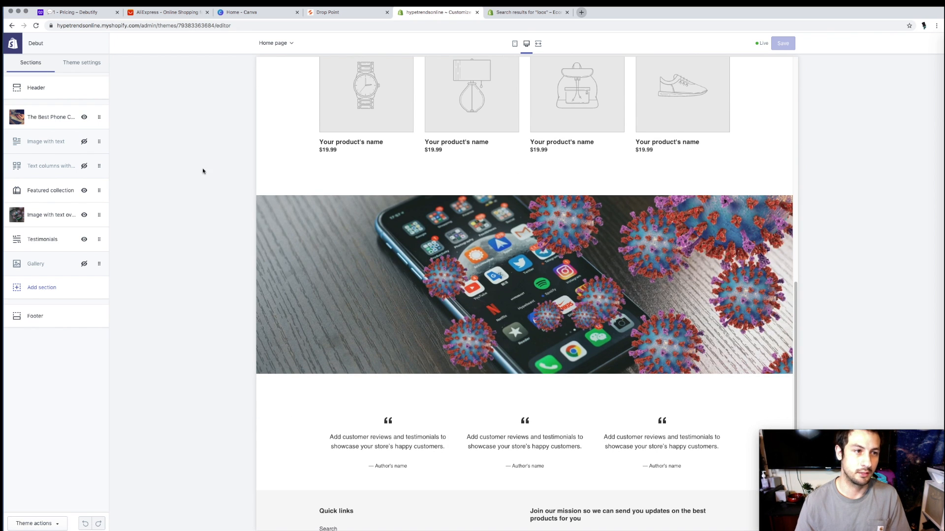
scroll(382, 277, "up", 10)
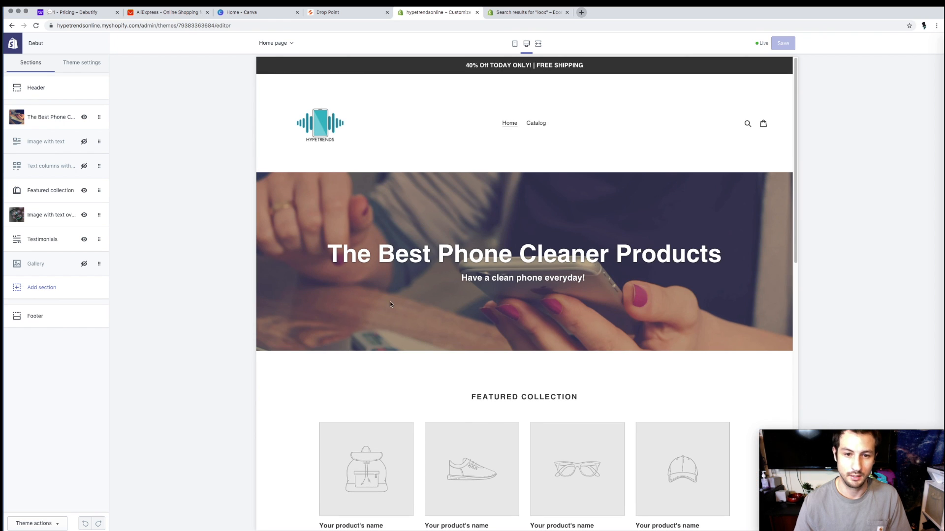
left_click(13, 45)
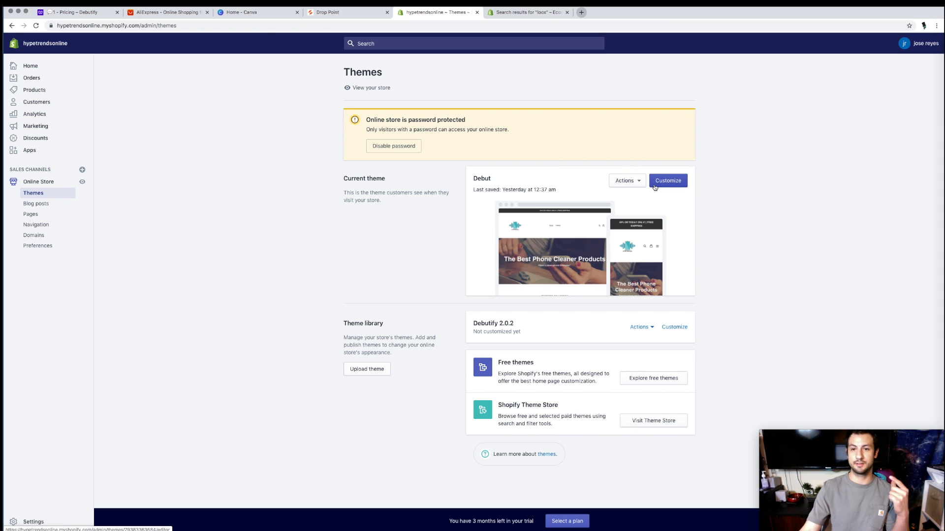
Reopen the Debut theme for customization and unhide the home page's Image with text and Text columns sections
left_click(670, 181)
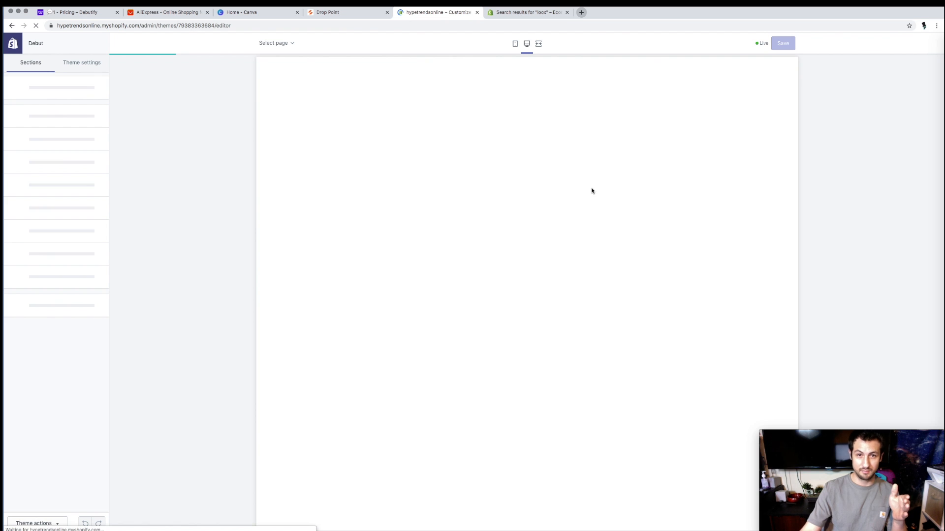
left_click(84, 142)
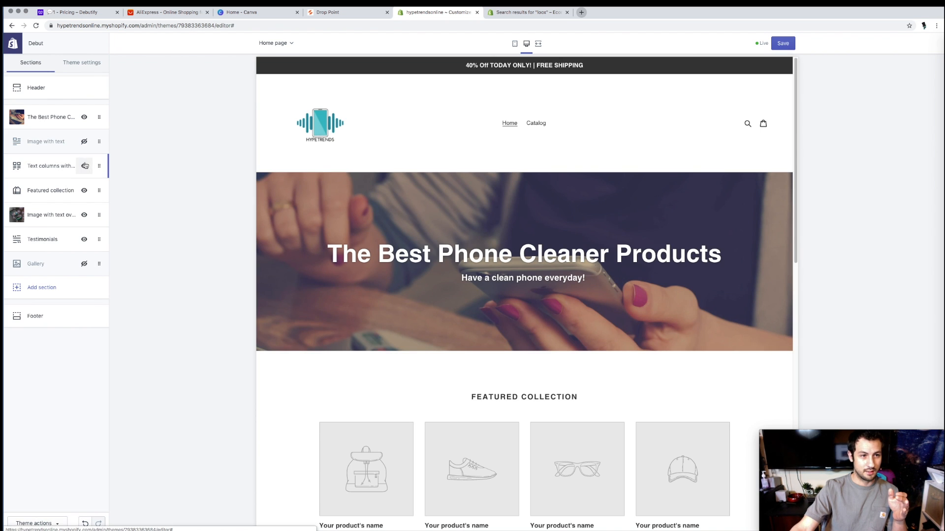
left_click(84, 143)
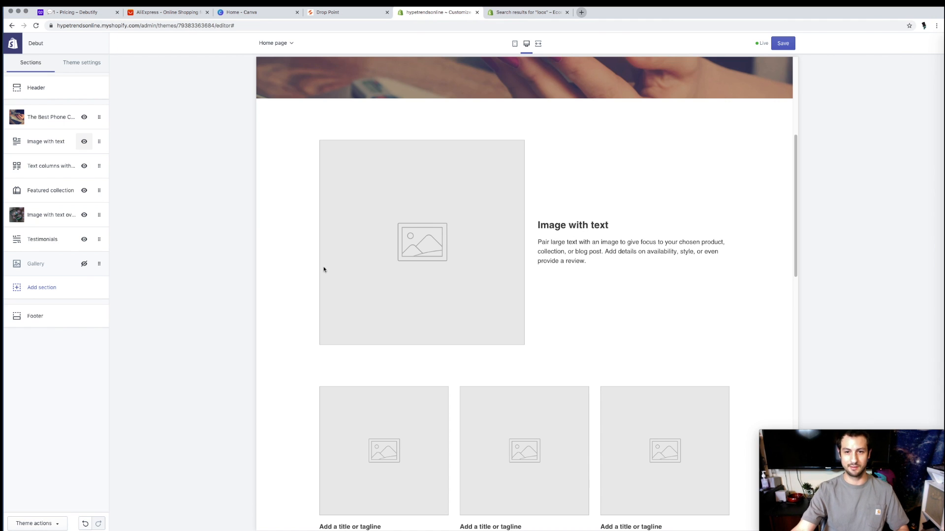
Review the home page layout with the image, text column and featured collection sections, and leave the editor without saving
scroll(512, 281, "down", 6)
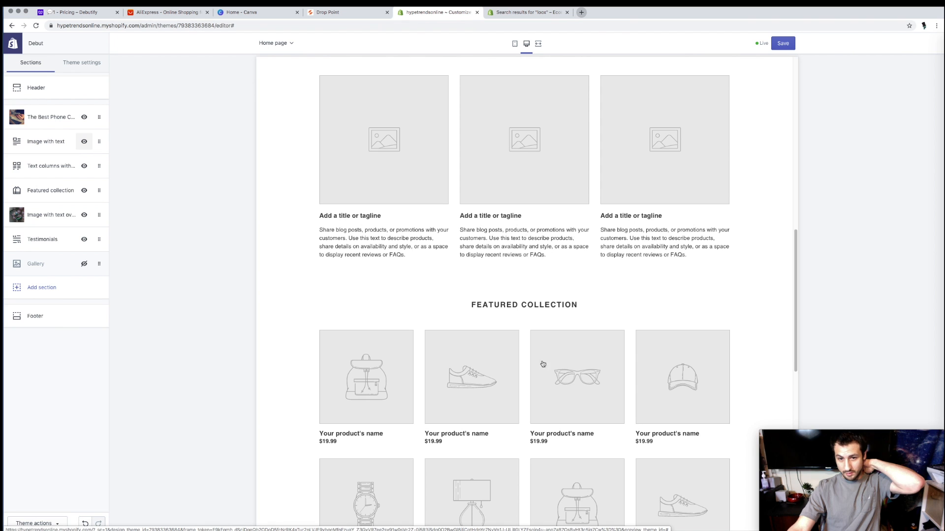
scroll(442, 386, "up", 6)
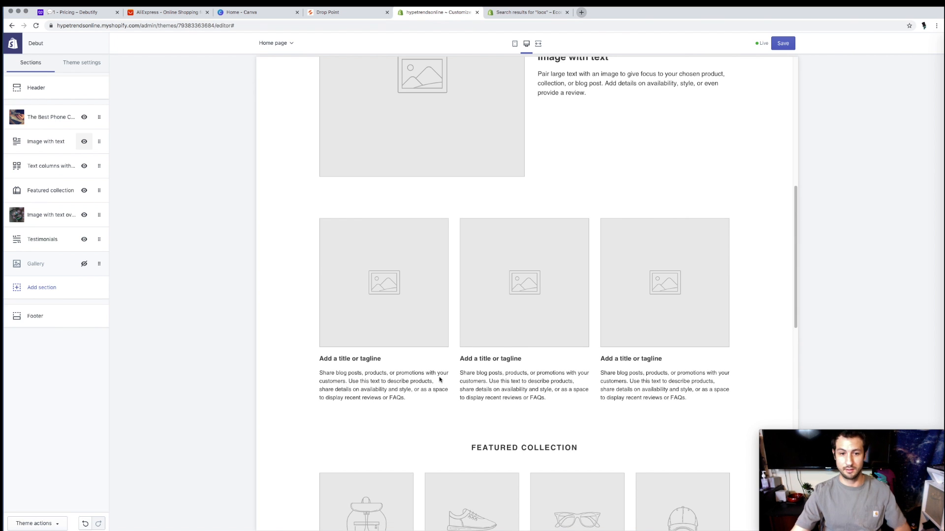
scroll(459, 421, "down", 3)
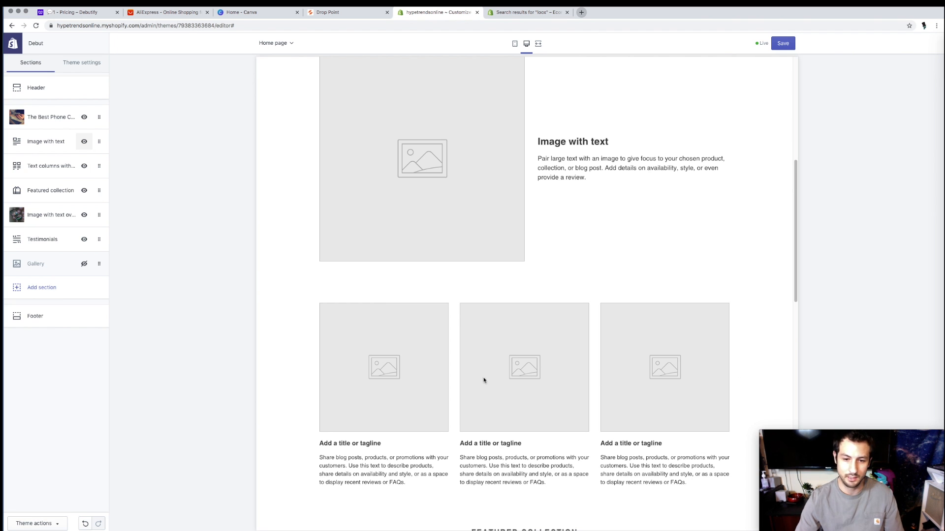
scroll(483, 379, "down", 15)
scroll(470, 428, "down", 7)
scroll(438, 390, "up", 4)
scroll(440, 393, "down", 4)
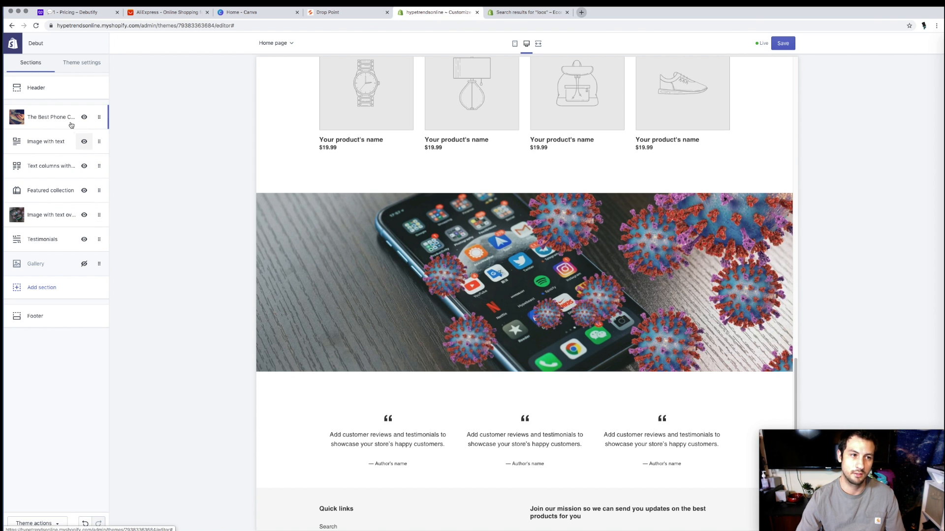
scroll(448, 418, "up", 5)
scroll(447, 418, "up", 15)
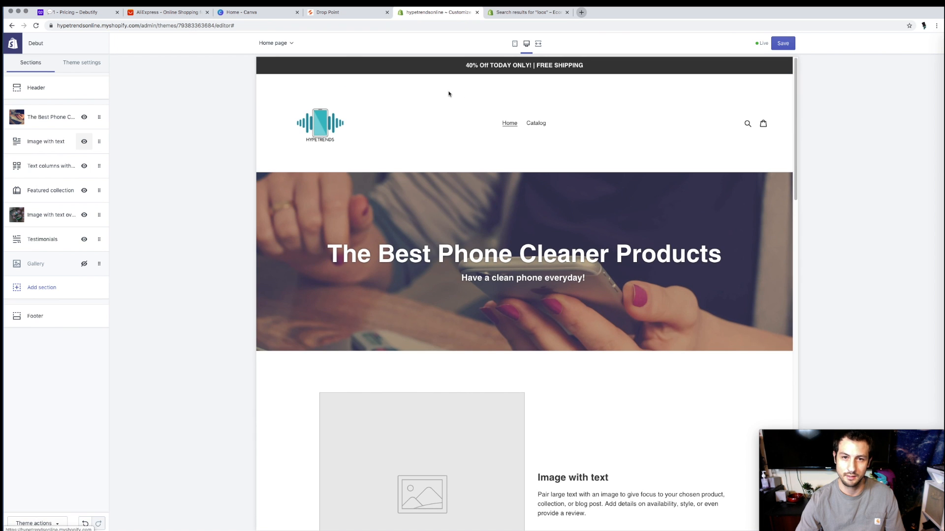
scroll(499, 305, "down", 15)
scroll(503, 314, "down", 5)
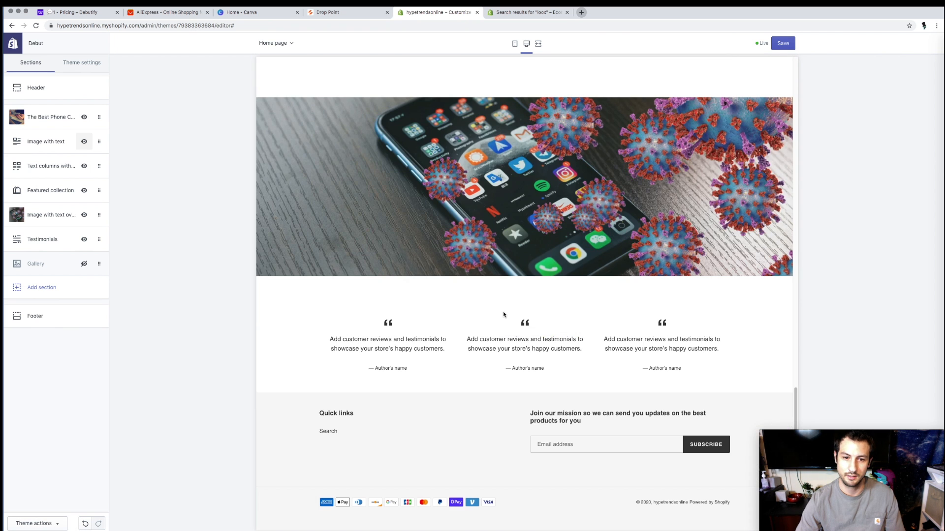
scroll(504, 314, "up", 20)
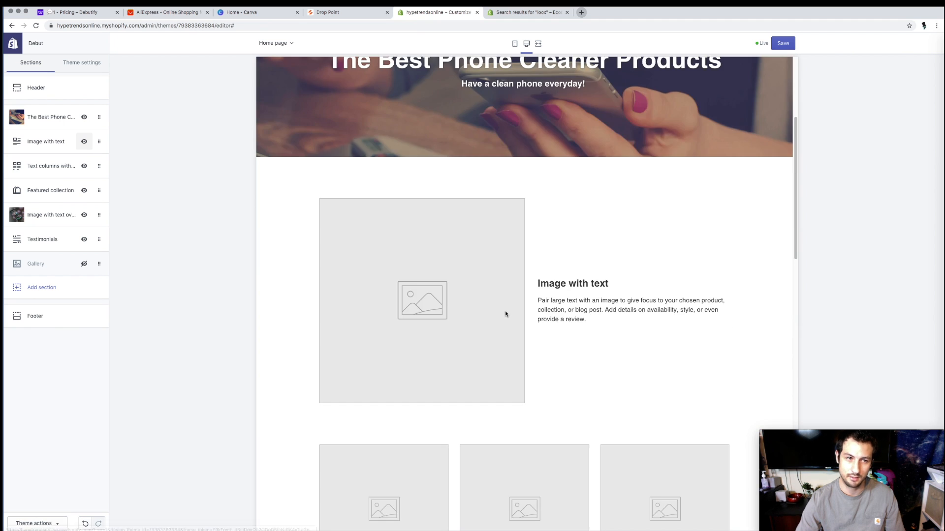
scroll(506, 314, "down", 15)
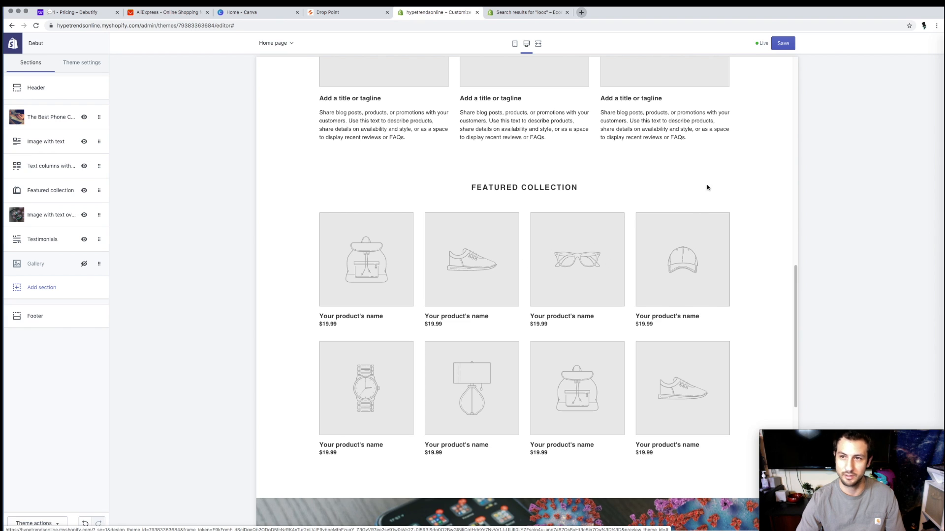
left_click(7, 45)
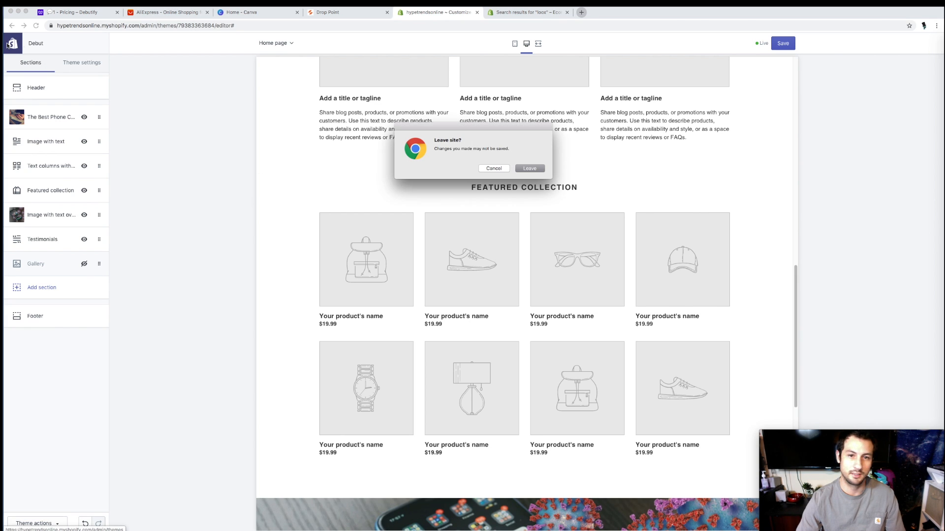
left_click(529, 168)
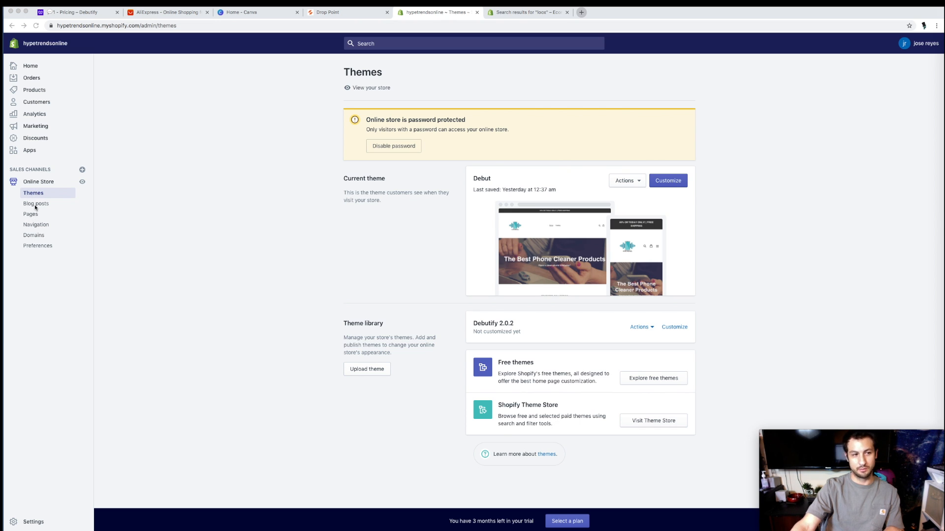
Open the store's Domains page and search for "hypetrends" as a new domain to buy
left_click(39, 237)
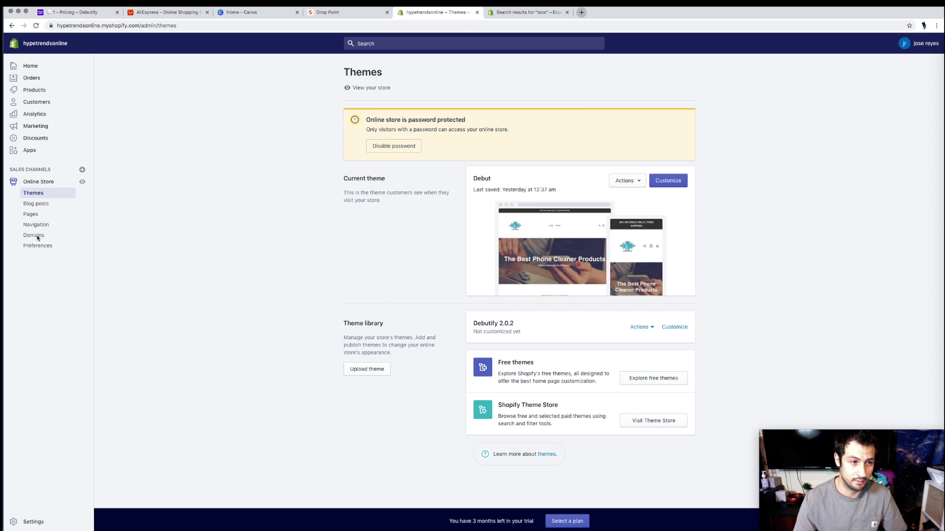
left_click(38, 238)
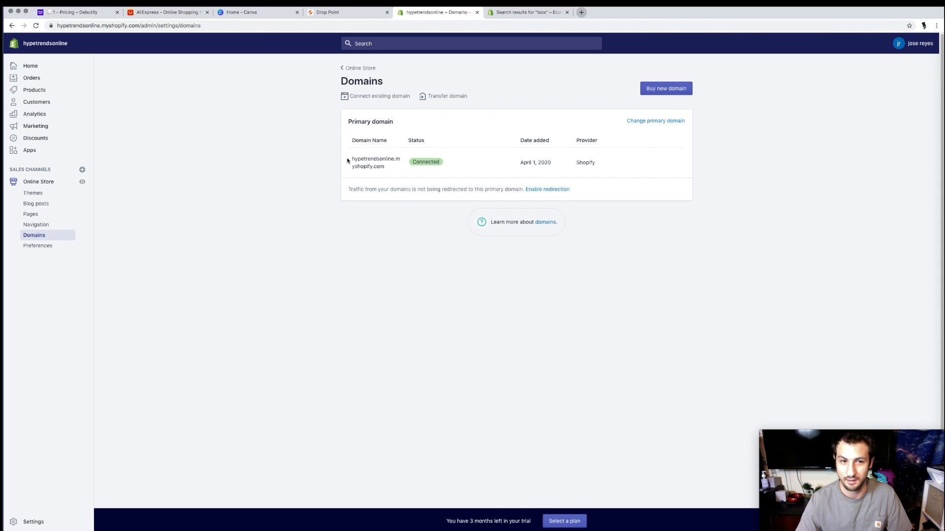
left_click(647, 88)
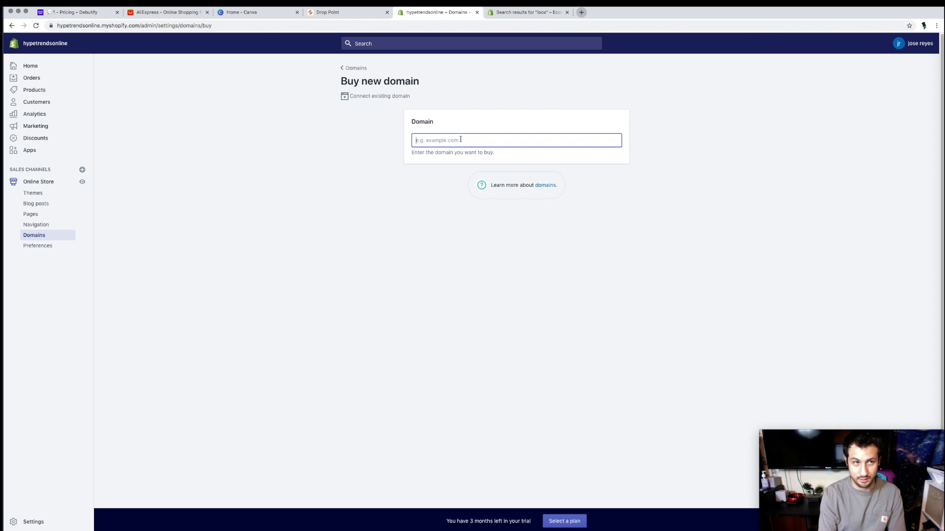
type("l")
key("BackSpace")
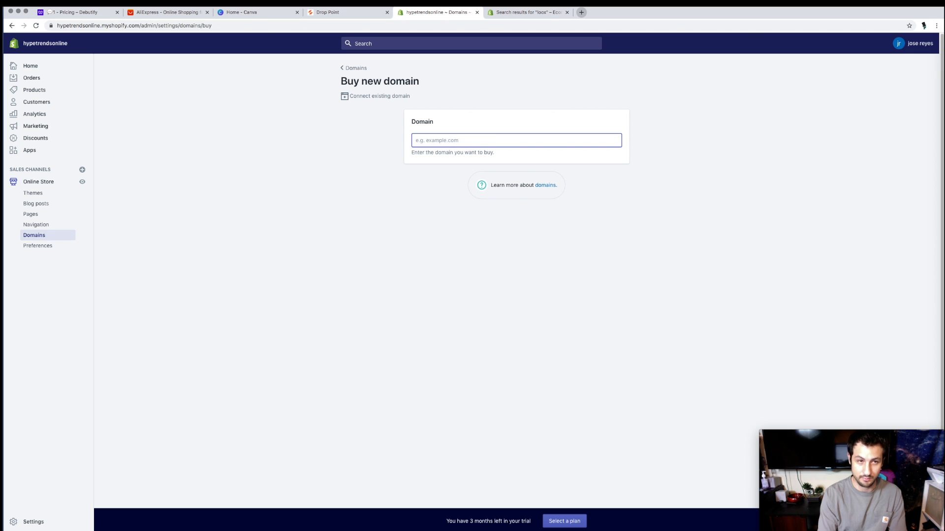
type("hypetrends")
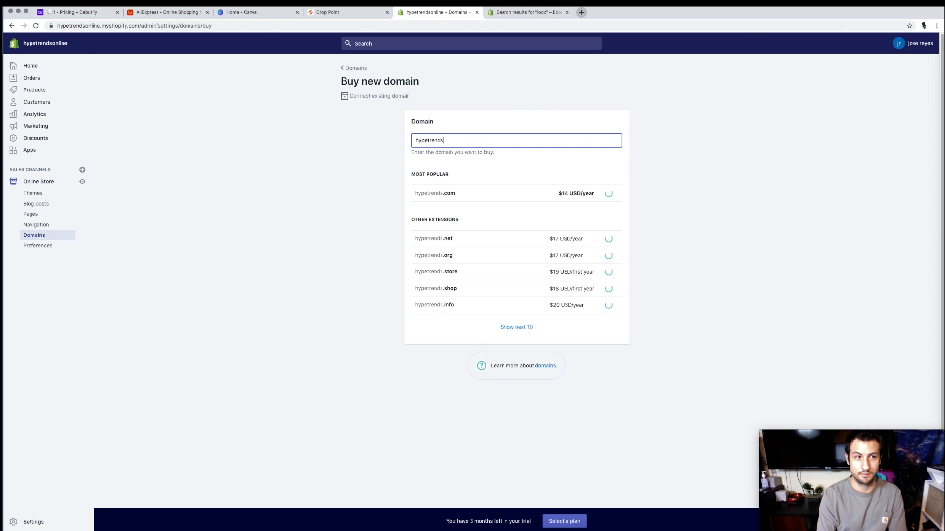
Search for "hypetrendsonline" as a new domain to buy and return to the Domains page
type("online")
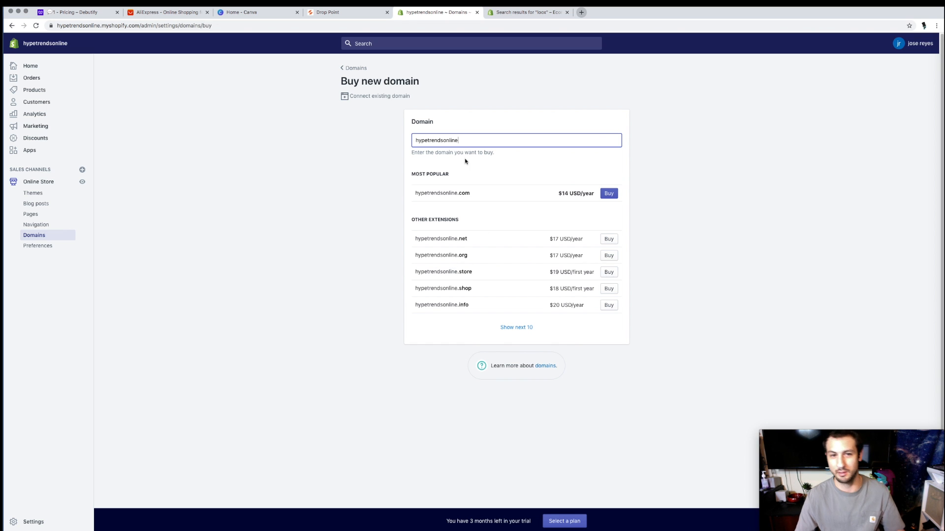
left_click(353, 70)
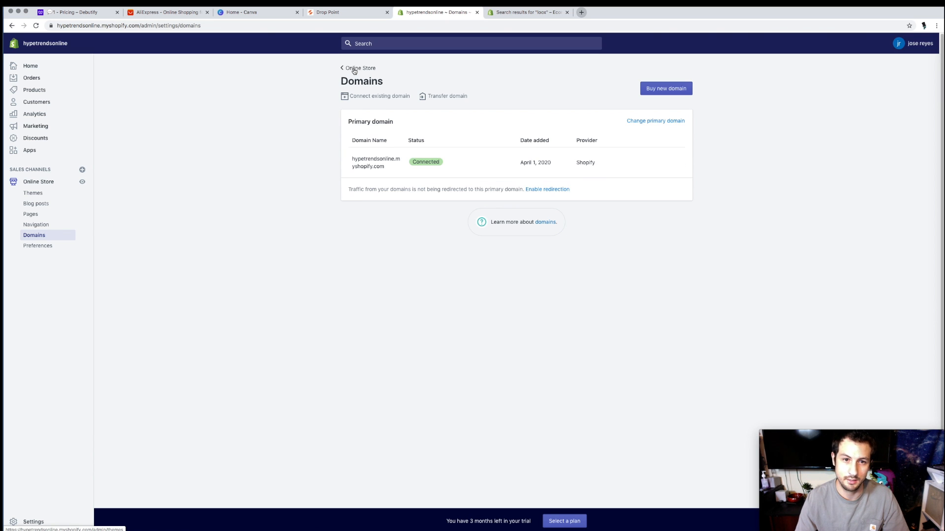
Search for "nike" as a new domain to buy, clear the search and return to the Domains page
left_click(648, 88)
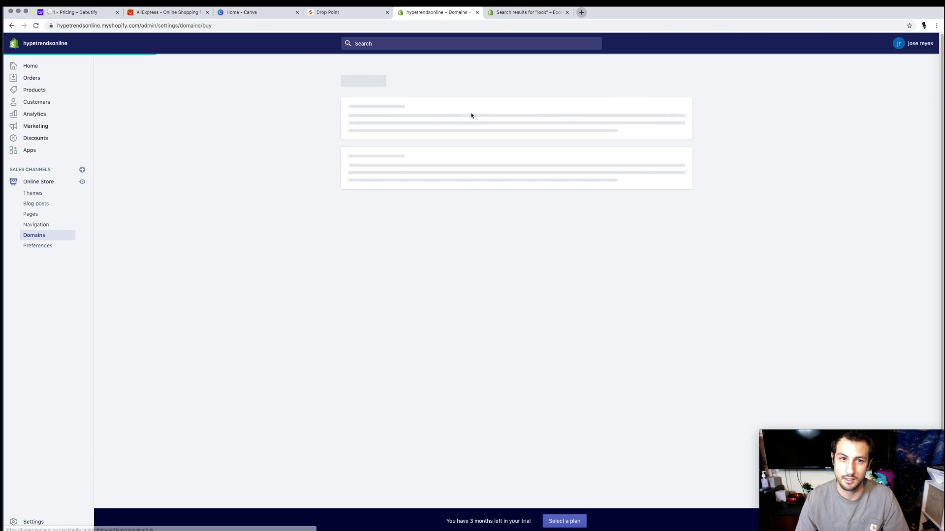
left_click(438, 139)
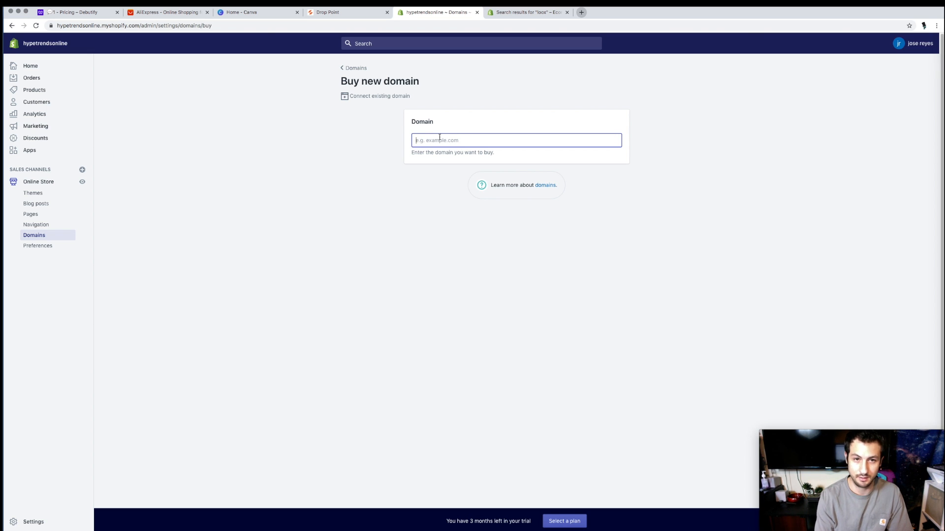
type("nike")
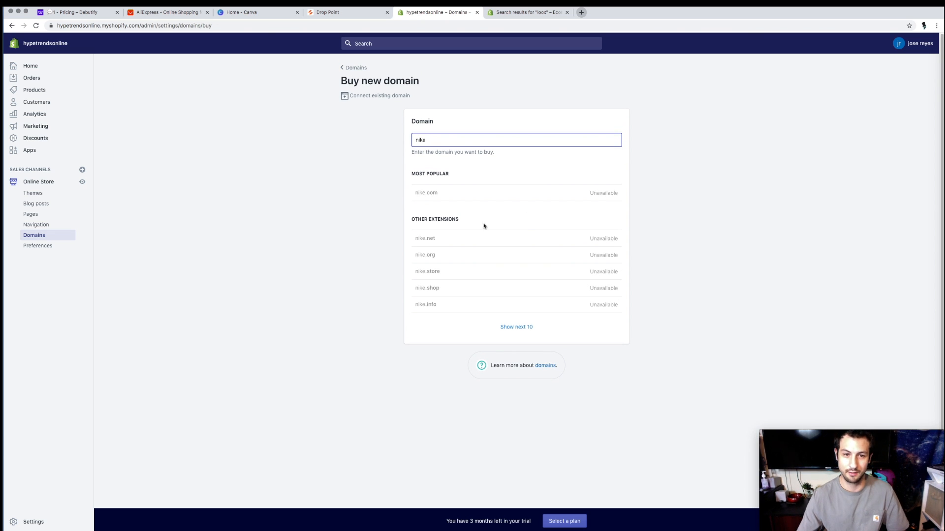
key("BackSpace")
key("BackSpace")
key("BackSpace")
key("BackSpace")
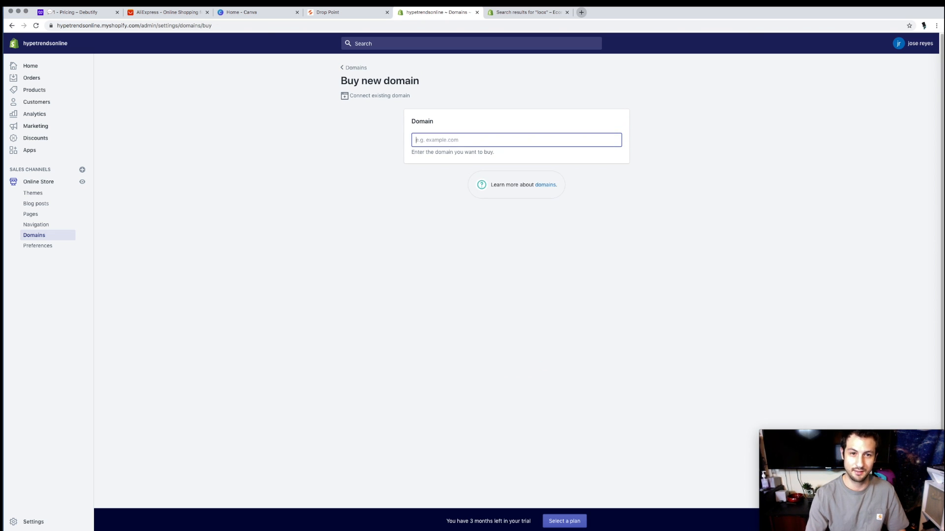
left_click(361, 69)
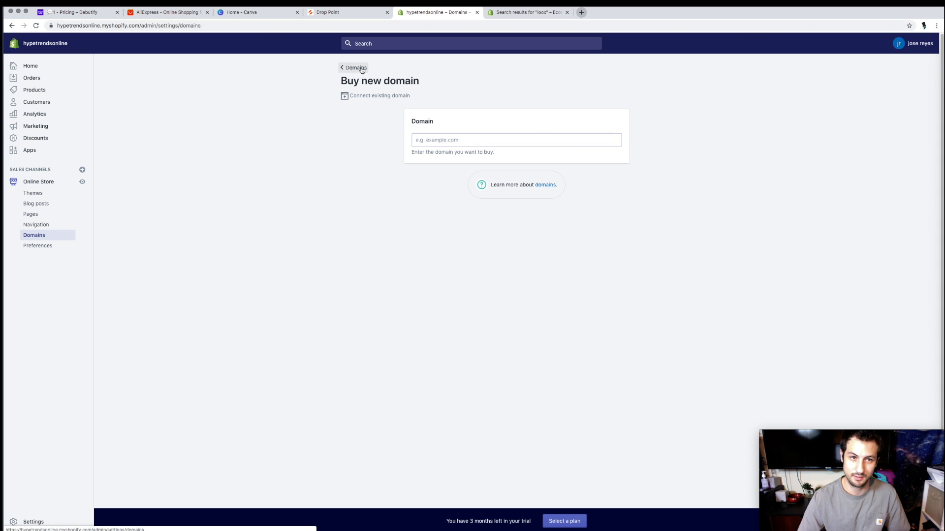
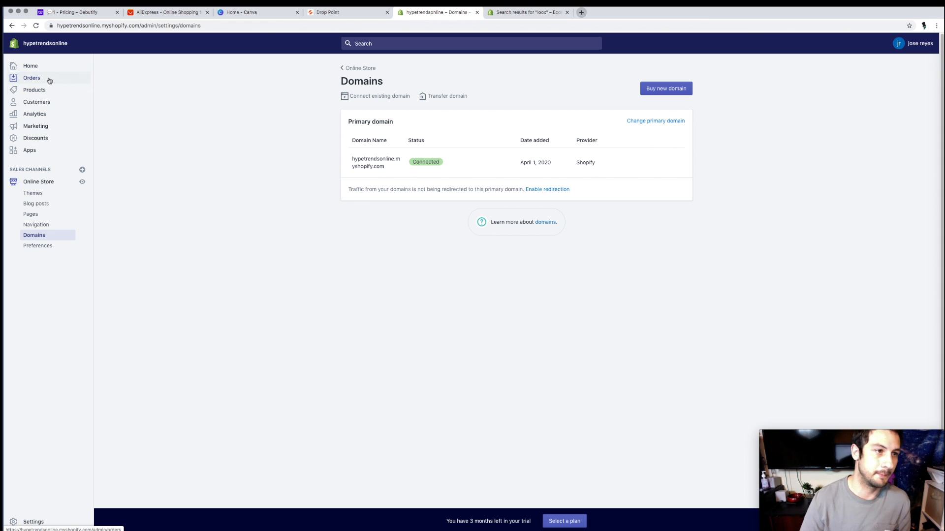
Publish the Debutify 2.0.2 theme from the theme library as the store's current theme
left_click(42, 183)
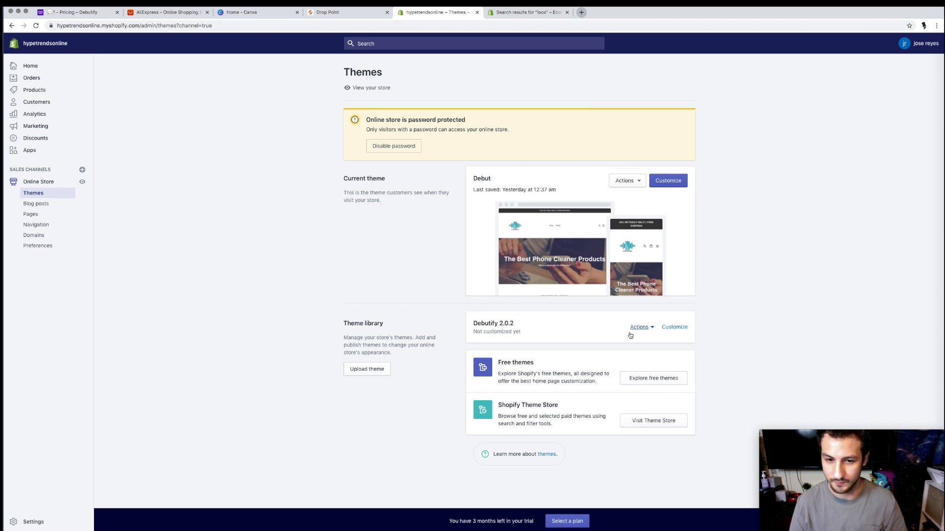
left_click(649, 330)
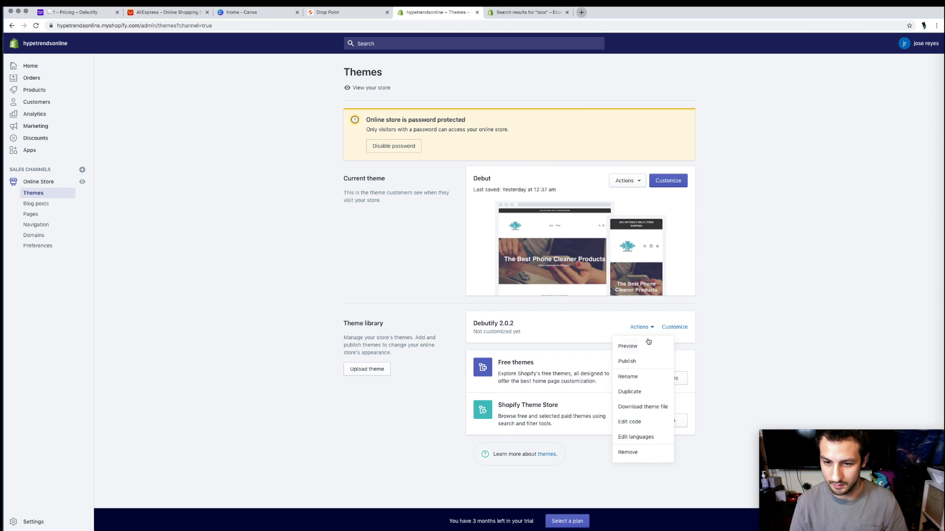
left_click(627, 362)
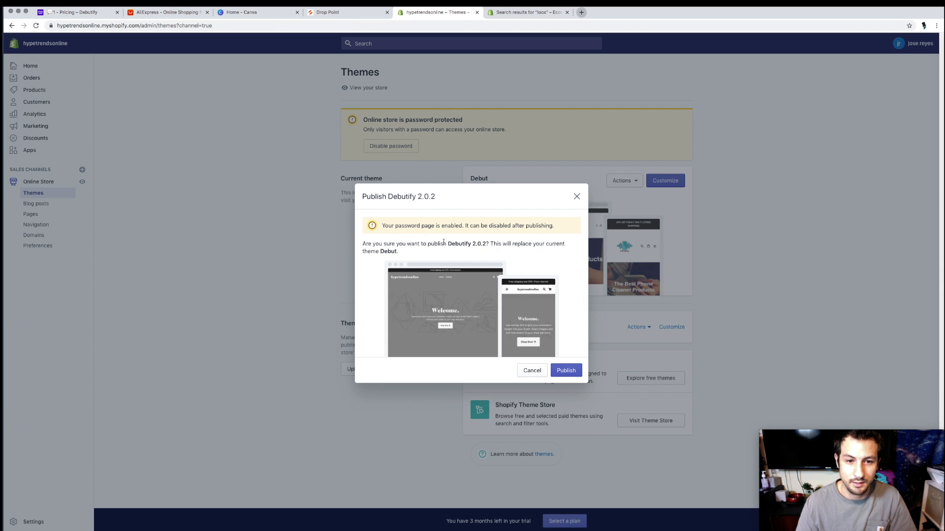
left_click(556, 373)
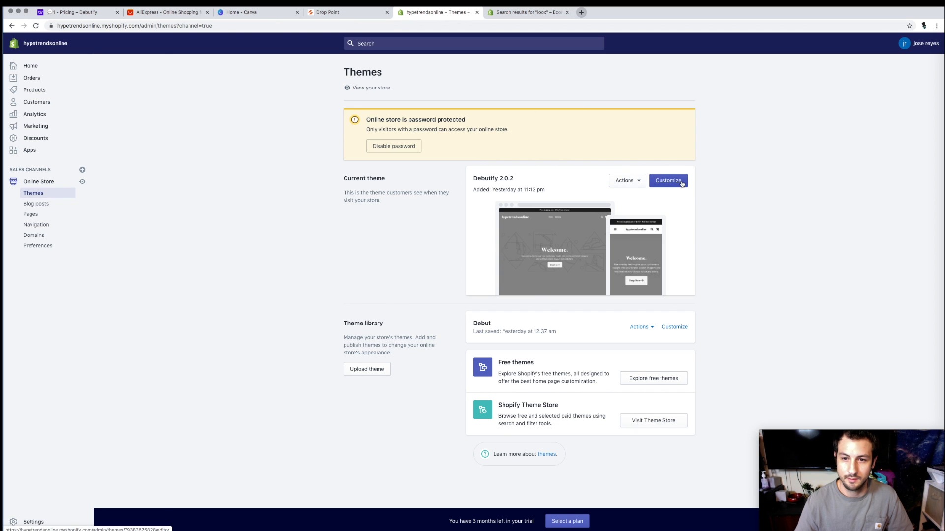
Open the Debutify 2.0.2 theme for customization and examine its default home page from the welcome banner to the footer
left_click(642, 183)
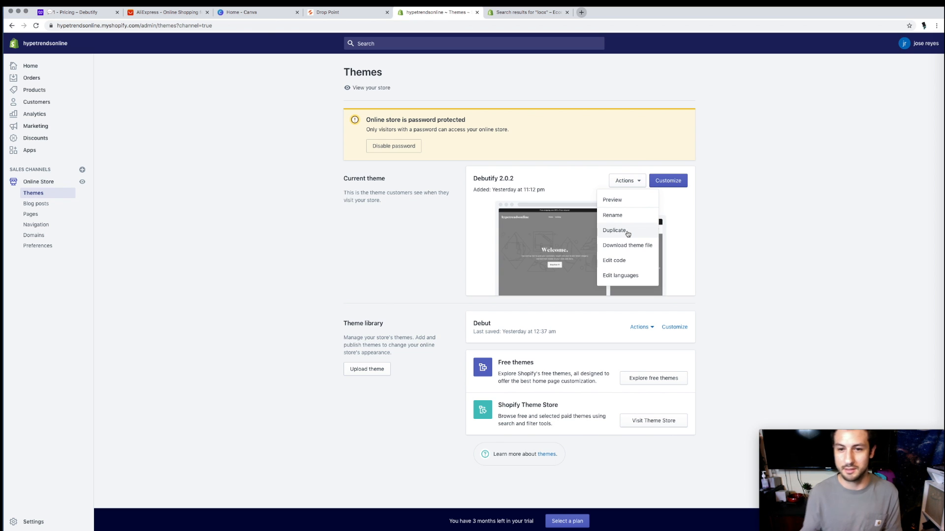
left_click(665, 184)
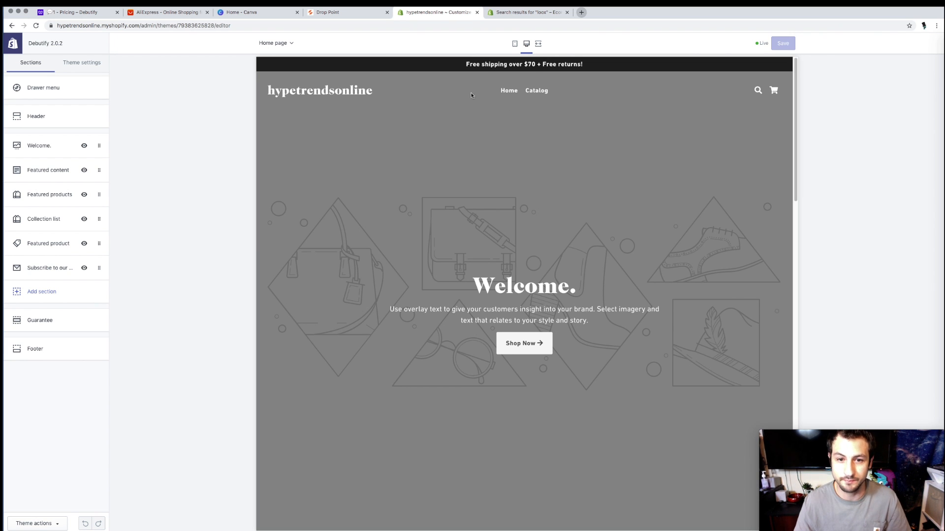
scroll(481, 189, "down", 6)
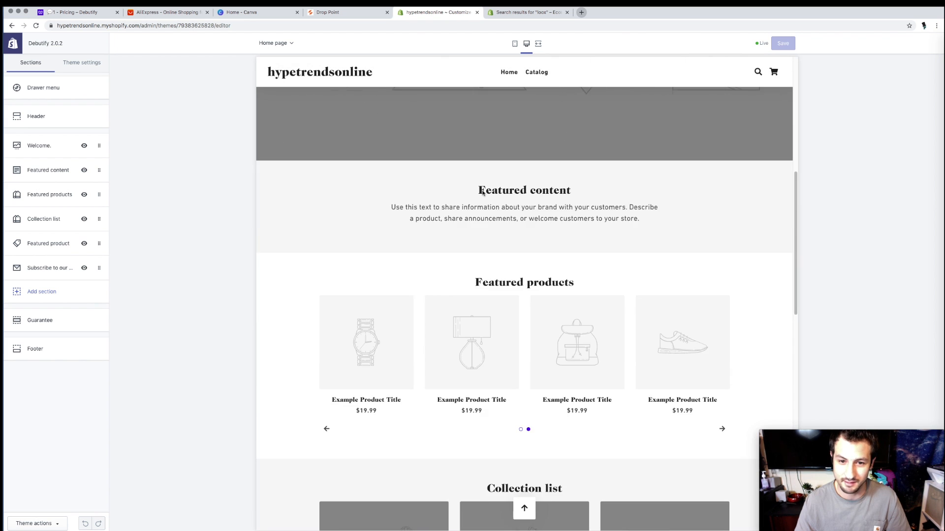
scroll(482, 192, "down", 14)
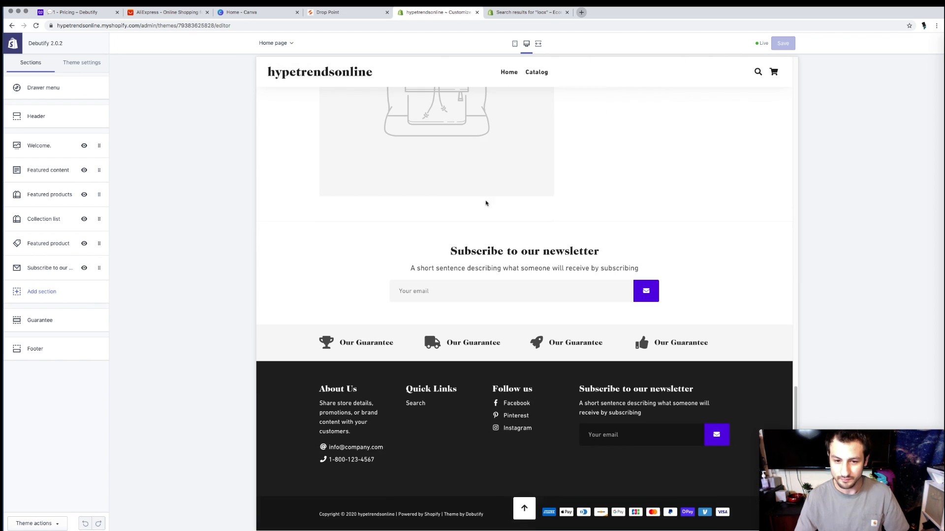
scroll(477, 260, "up", 12)
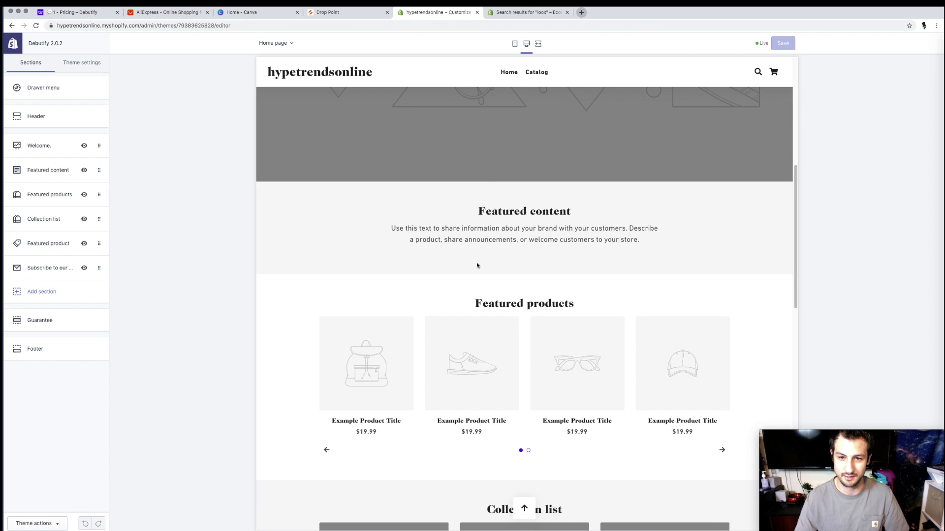
scroll(476, 263, "up", 4)
scroll(476, 264, "down", 10)
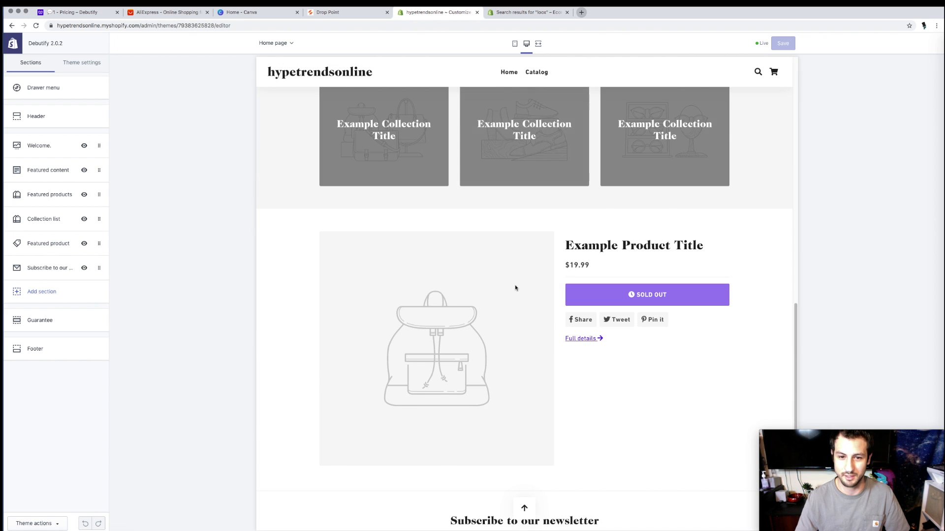
scroll(515, 288, "down", 3)
scroll(515, 332, "up", 5)
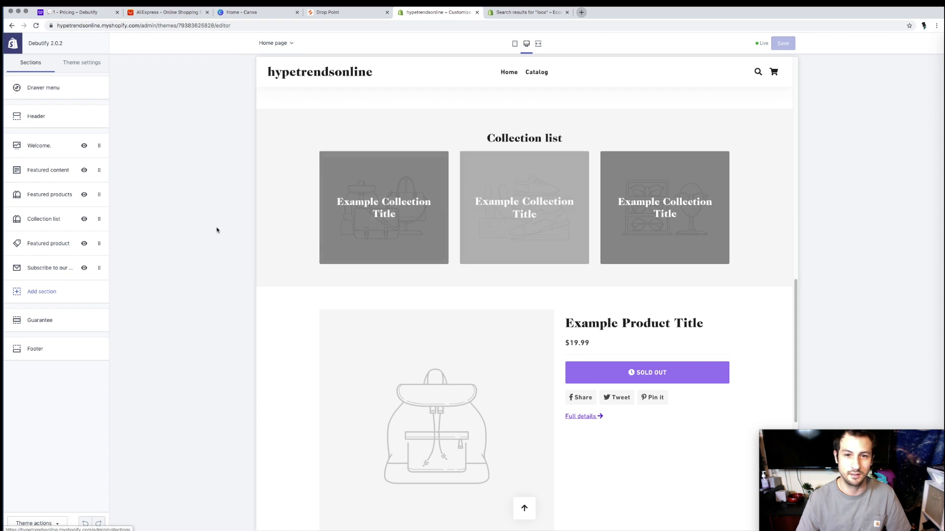
Hide the home page's Collection list and Featured products sections
left_click(84, 219)
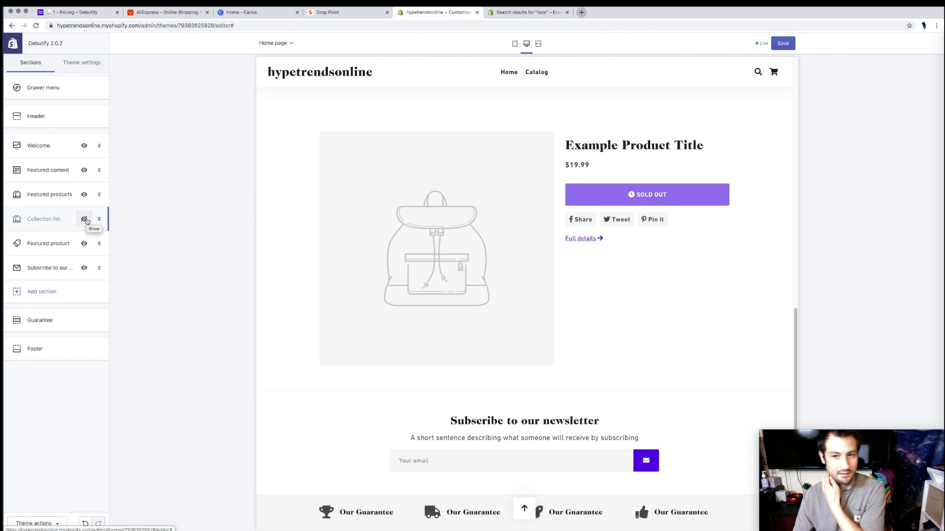
scroll(333, 380, "up", 3)
scroll(332, 381, "up", 3)
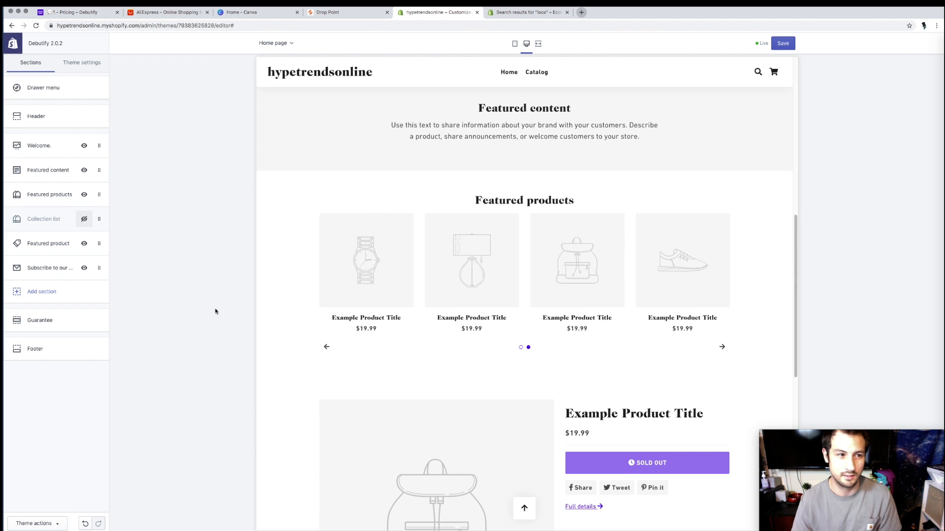
left_click(85, 195)
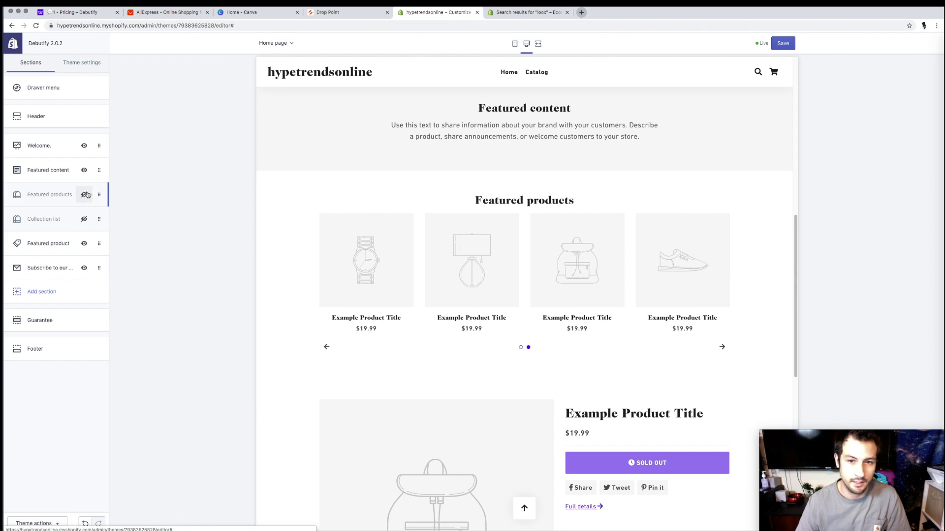
Review the simplified home page layout from the welcome banner through the featured product to the newsletter and footer
scroll(547, 350, "up", 5)
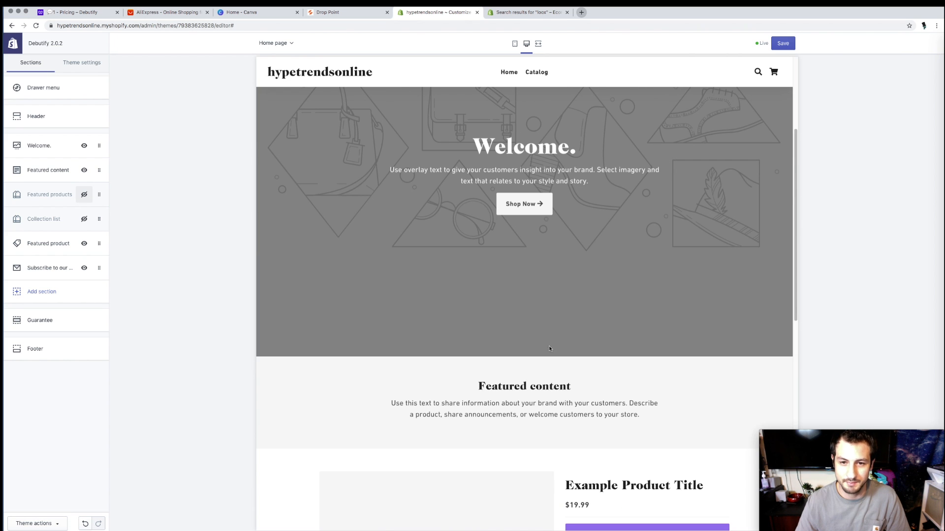
scroll(529, 371, "down", 4)
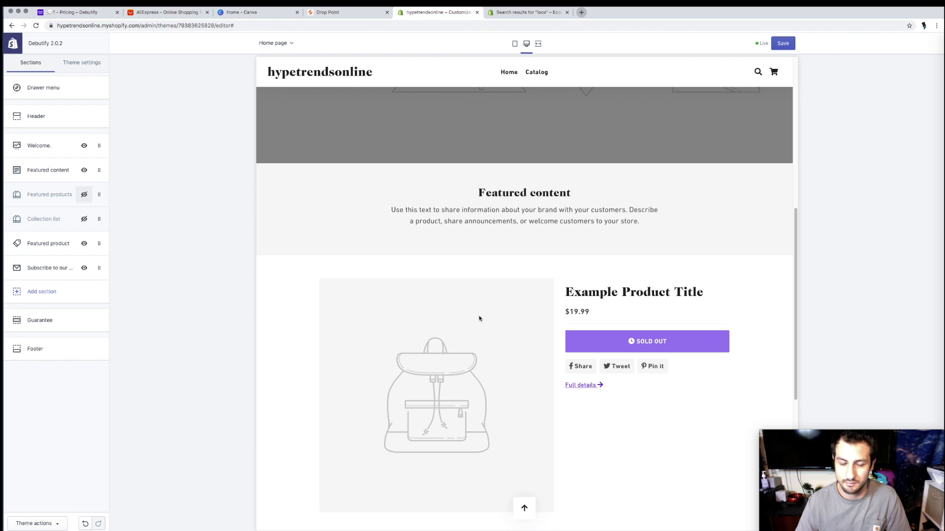
scroll(504, 374, "up", 5)
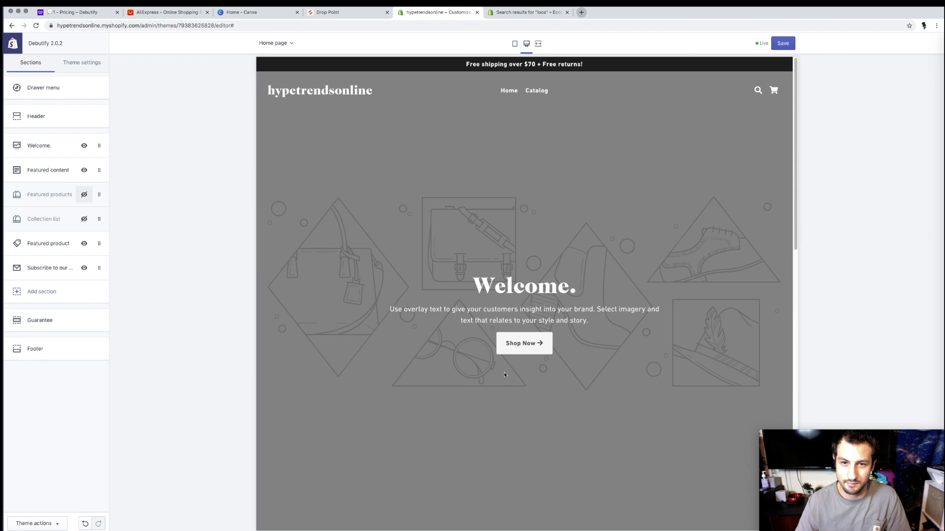
scroll(504, 375, "down", 4)
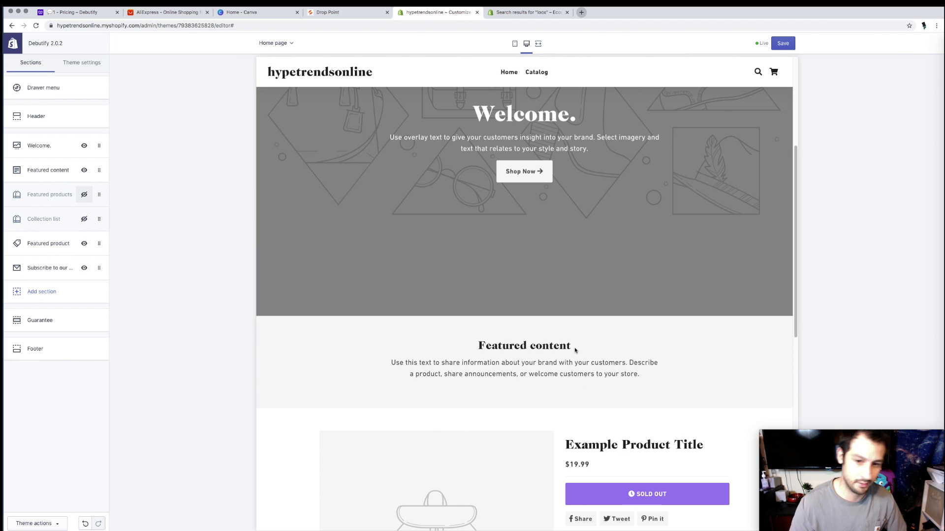
scroll(573, 384, "down", 3)
scroll(571, 401, "down", 8)
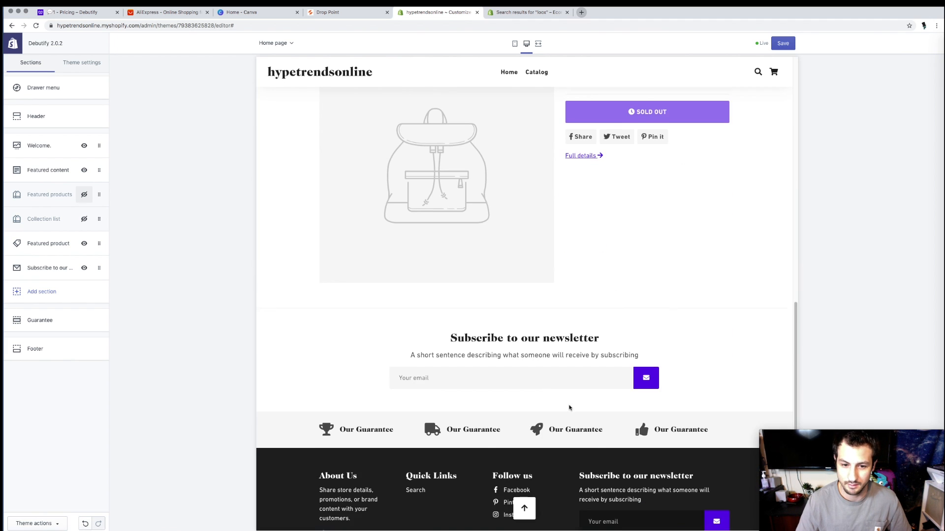
scroll(569, 408, "down", 1)
scroll(555, 440, "up", 2)
scroll(554, 440, "down", 2)
scroll(555, 439, "up", 6)
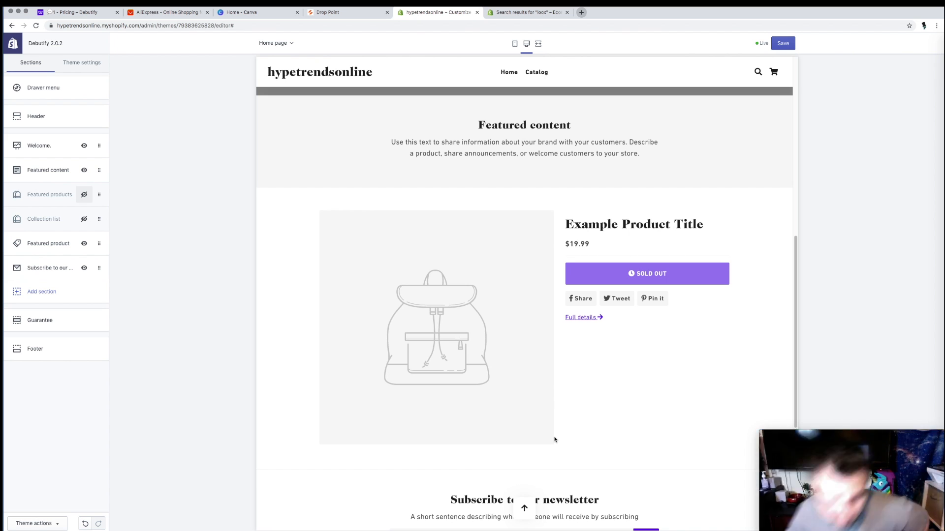
scroll(582, 391, "down", 1)
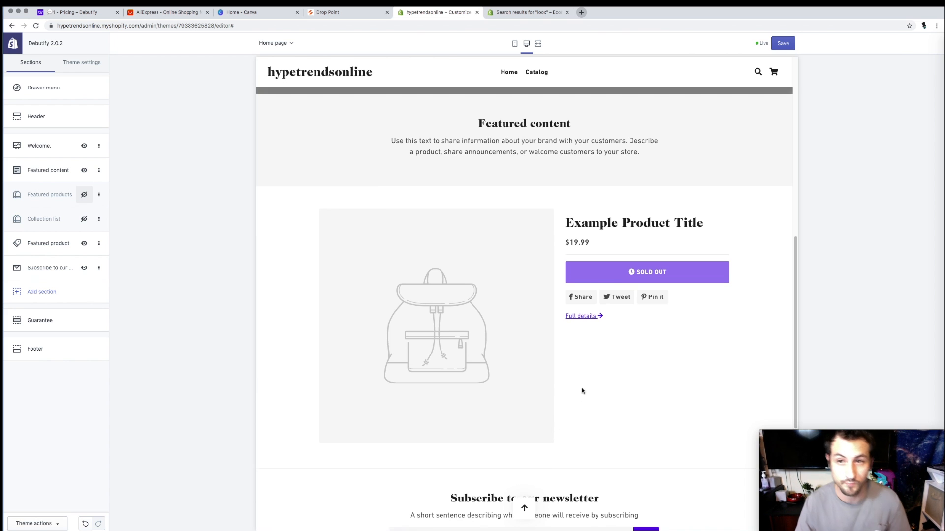
scroll(582, 391, "up", 9)
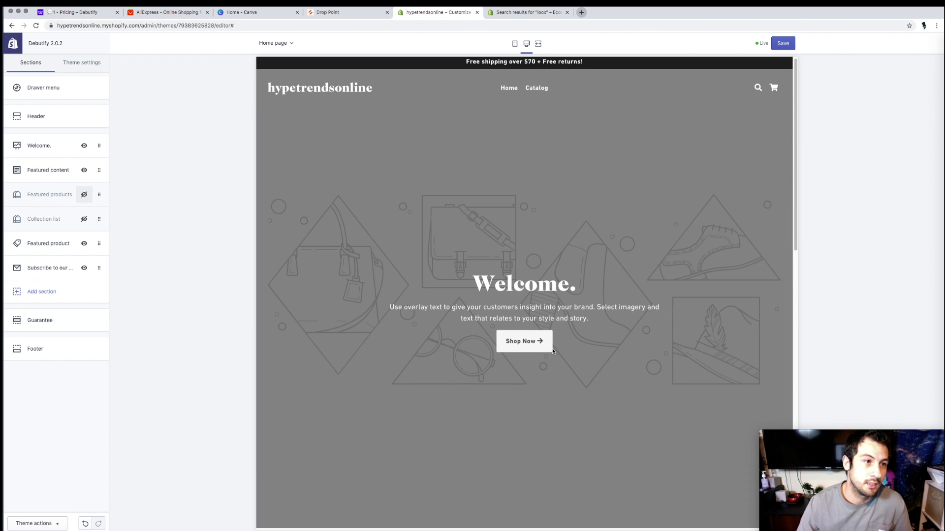
Preview the home page in the mobile and full-width views, and return to the desktop view
left_click(514, 45)
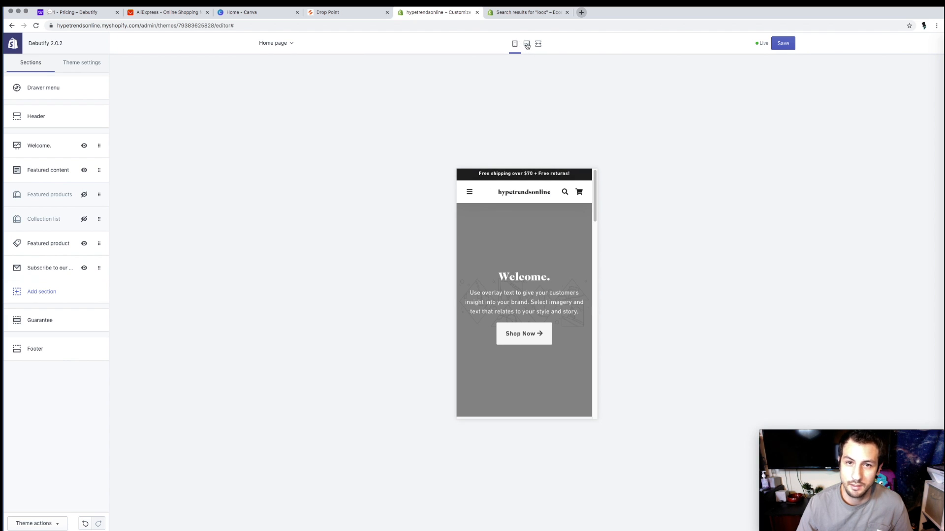
left_click(527, 45)
left_click(538, 44)
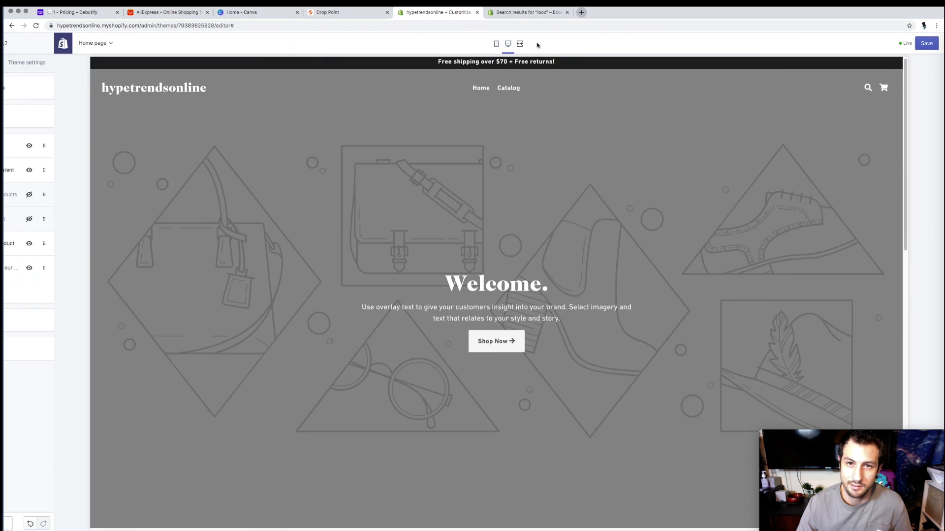
left_click(482, 44)
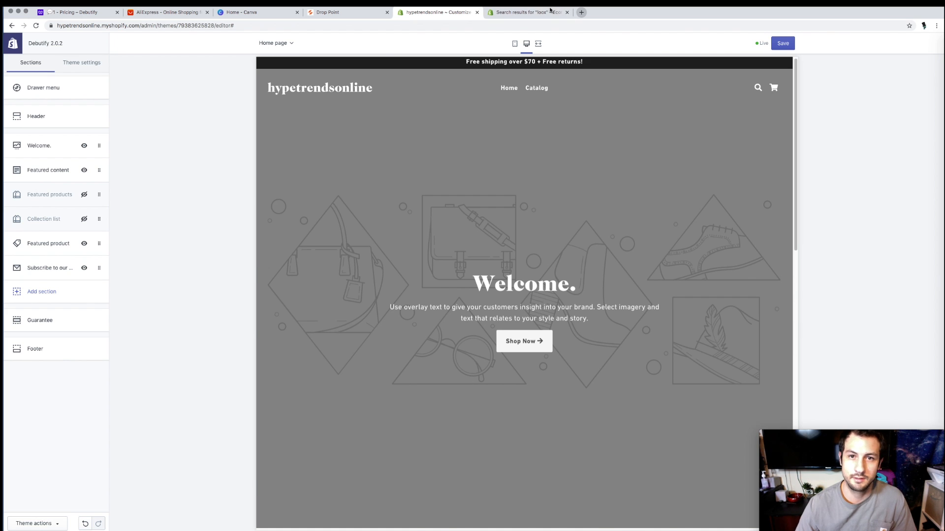
Check the Shopify App Store results for "loox", close that page and return to the theme editor
left_click(549, 12)
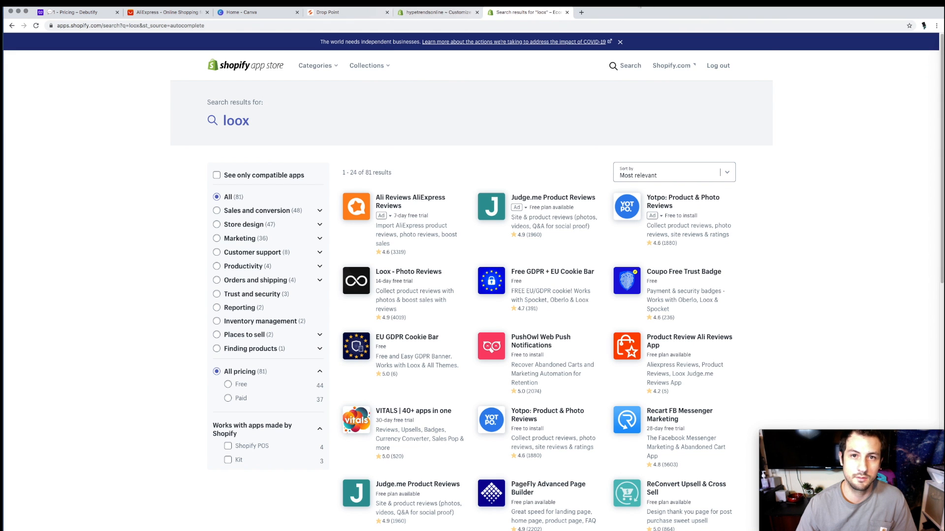
left_click(428, 11)
left_click(567, 12)
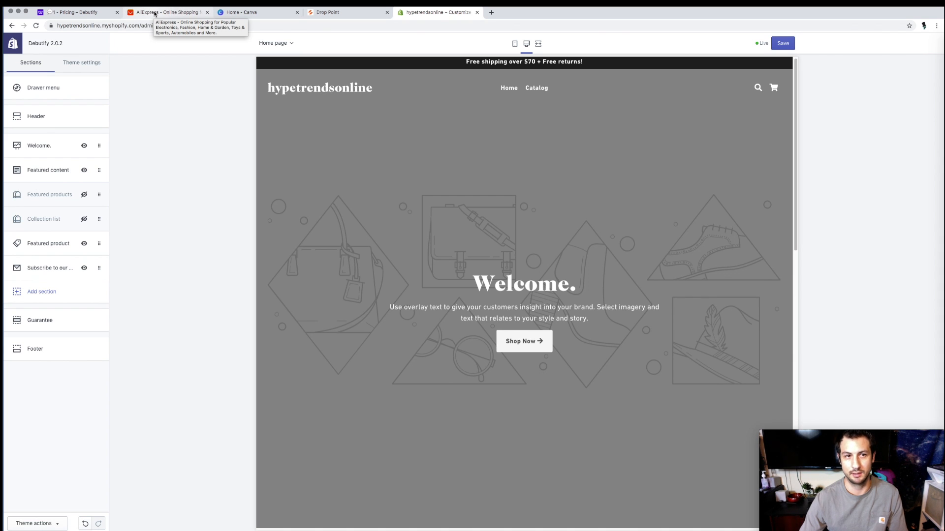
Switch to Drop Point, browse the live advertisement feed for product ideas down to its end, and dismiss the registration prompt
left_click(336, 12)
scroll(411, 263, "down", 10)
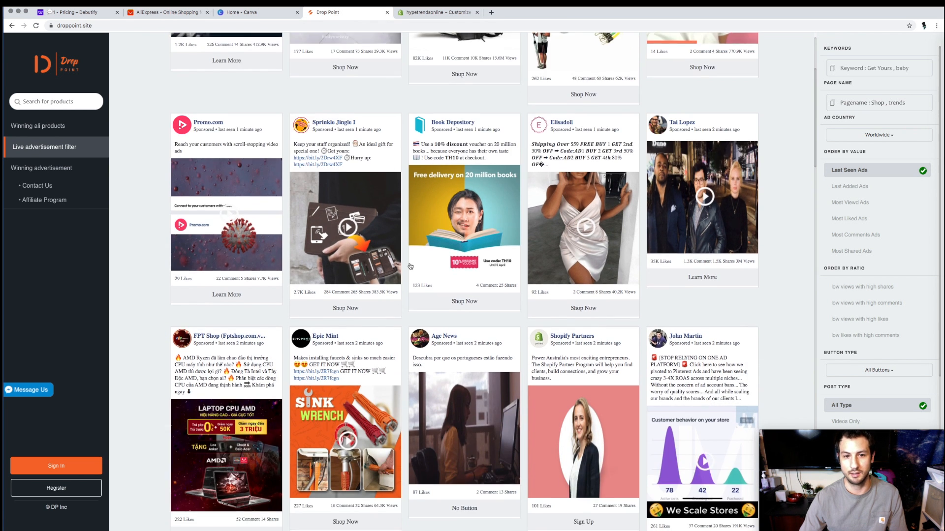
scroll(409, 267, "down", 14)
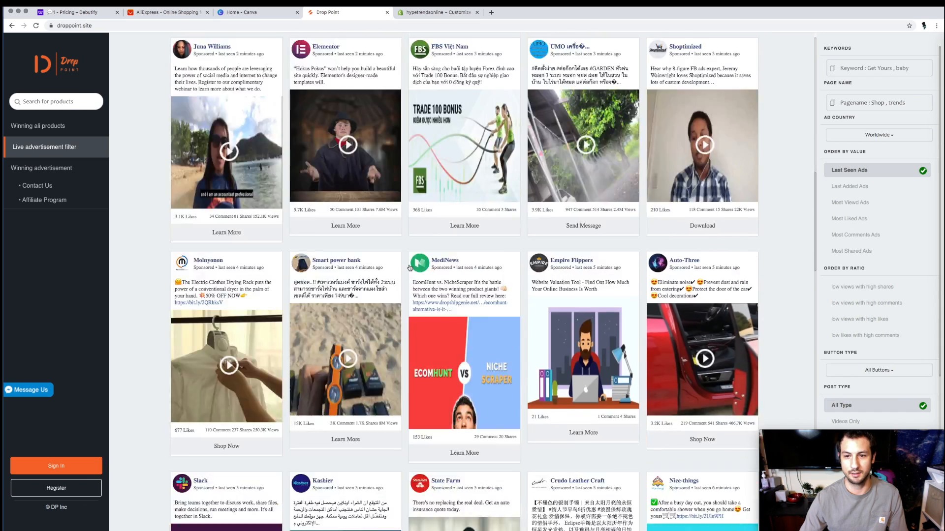
scroll(412, 270, "down", 12)
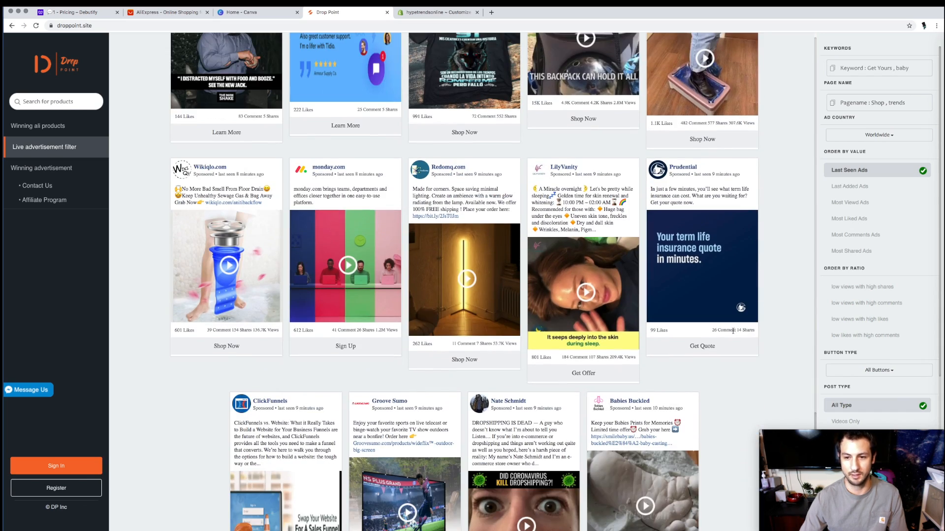
scroll(250, 327, "up", 5)
scroll(250, 327, "down", 15)
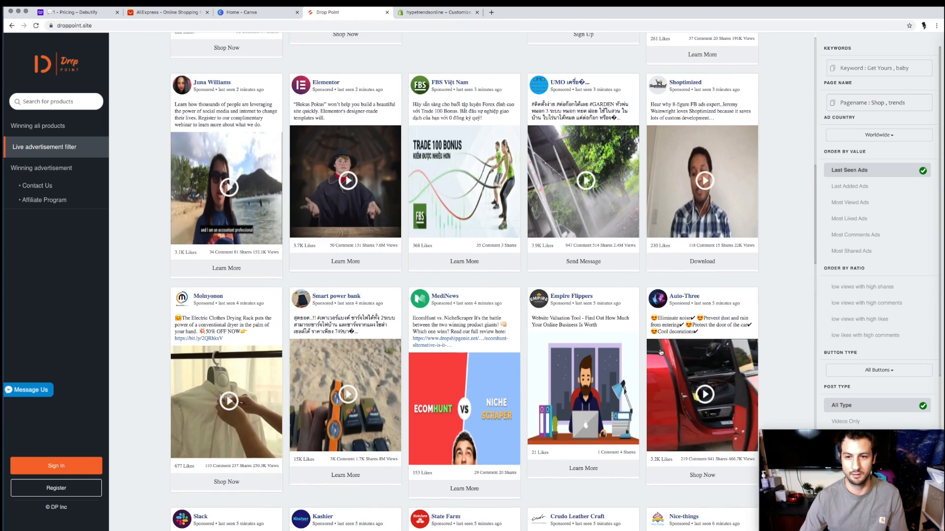
scroll(661, 353, "up", 10)
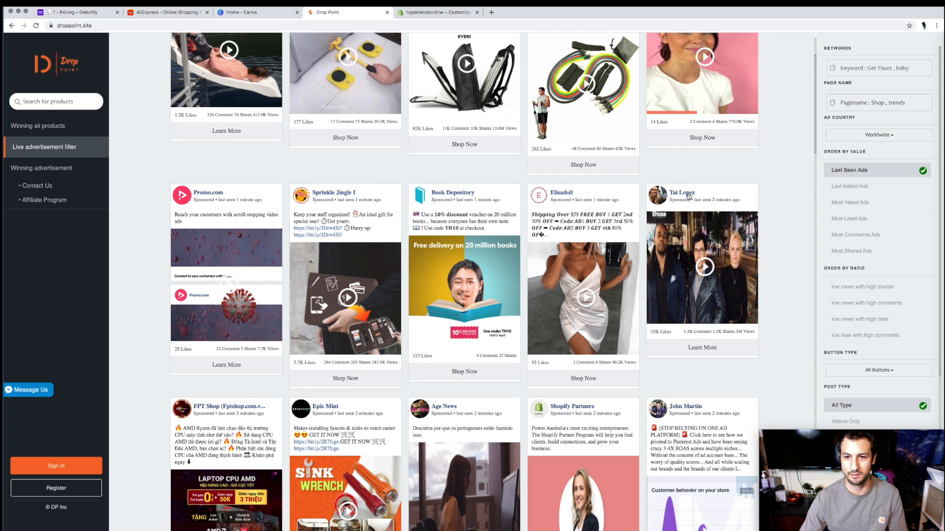
scroll(159, 291, "up", 2)
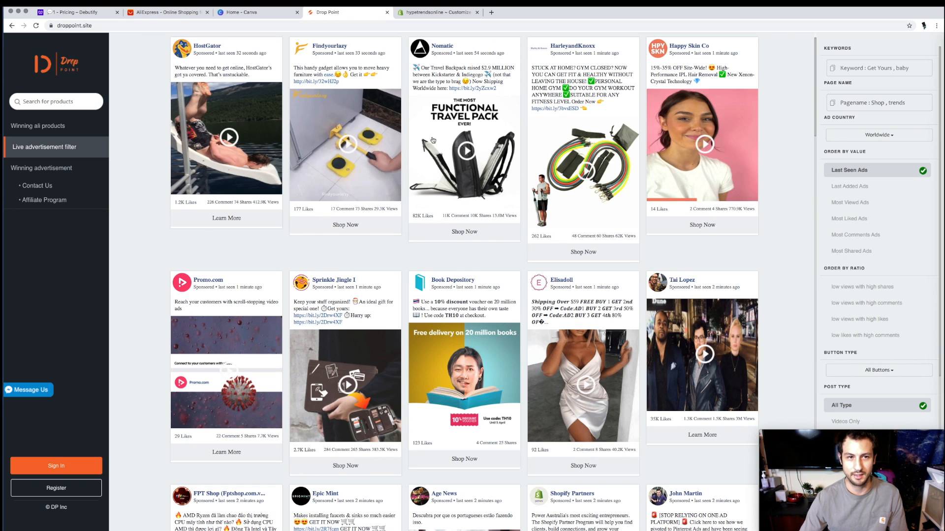
scroll(274, 257, "down", 8)
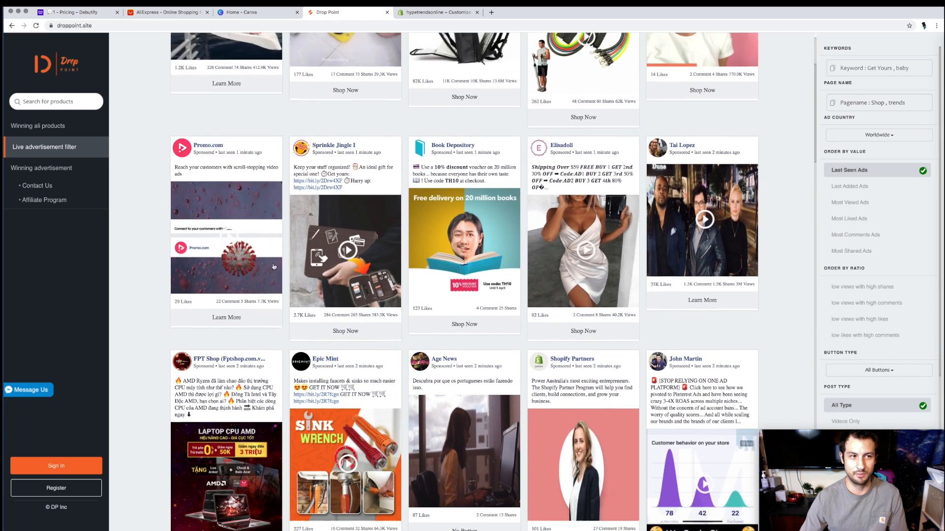
scroll(273, 269, "down", 8)
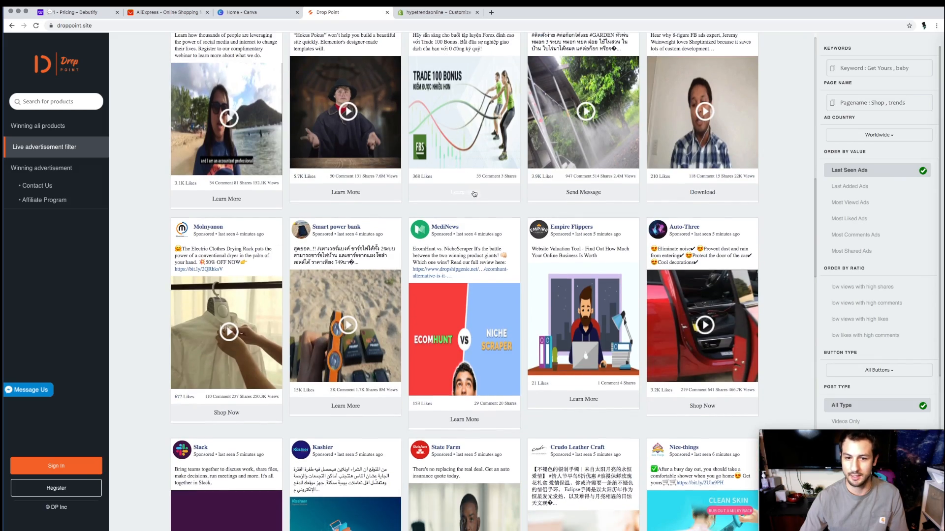
scroll(476, 199, "down", 14)
scroll(476, 199, "down", 15)
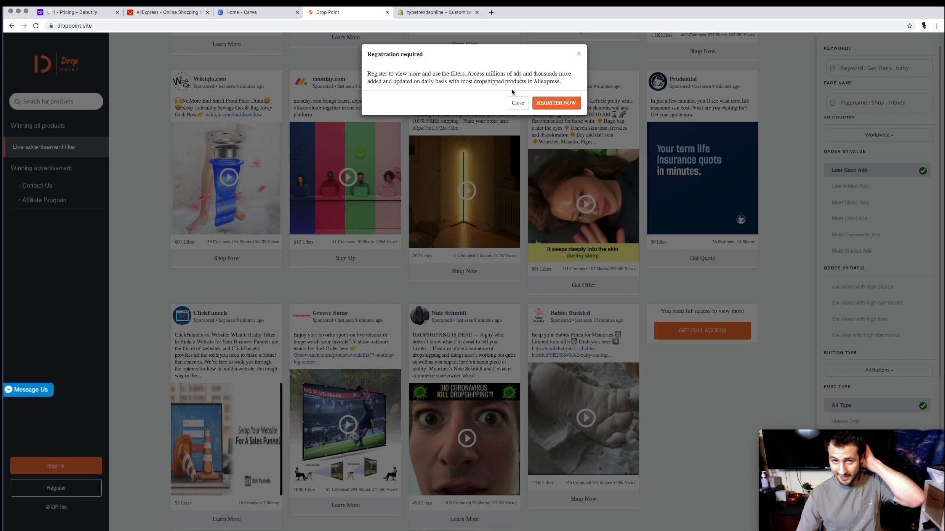
left_click(579, 55)
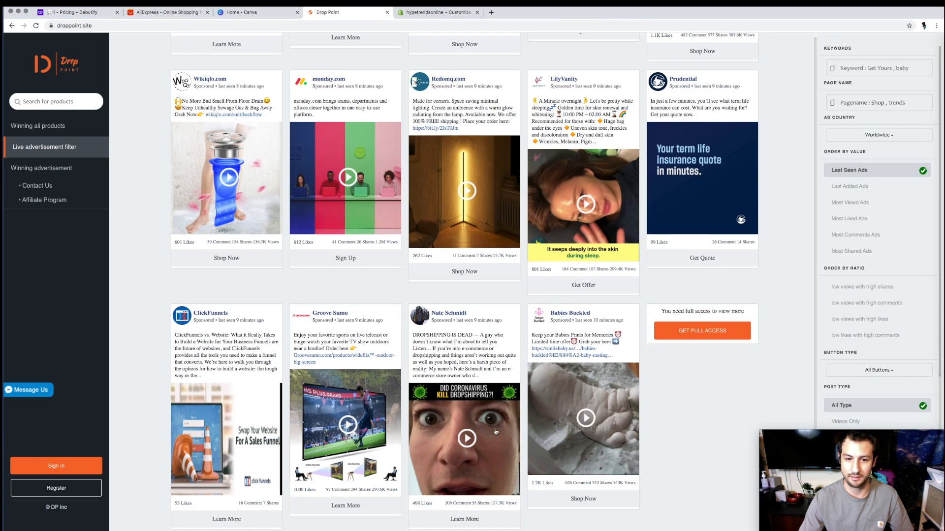
Look back over the product ads from the end of the Drop Point feed up to its first rows
scroll(470, 436, "down", 15)
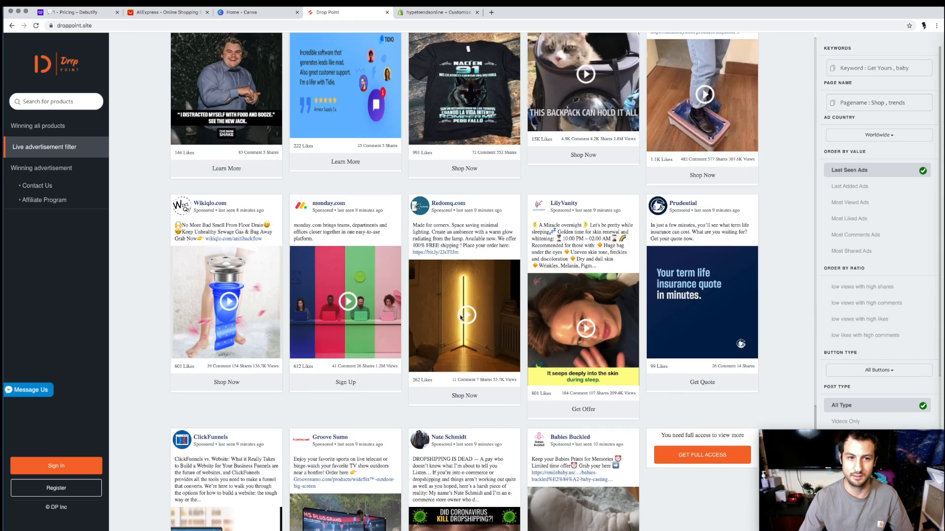
scroll(379, 307, "up", 10)
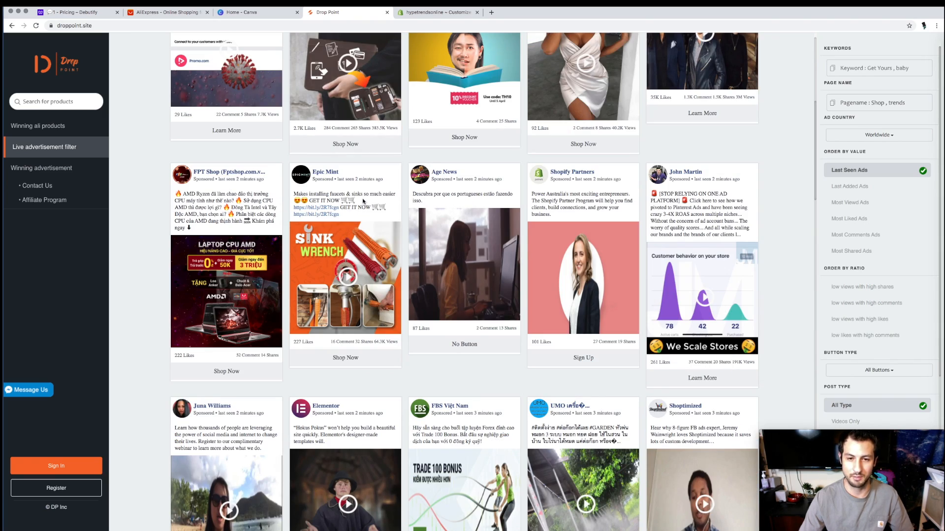
scroll(364, 201, "up", 6)
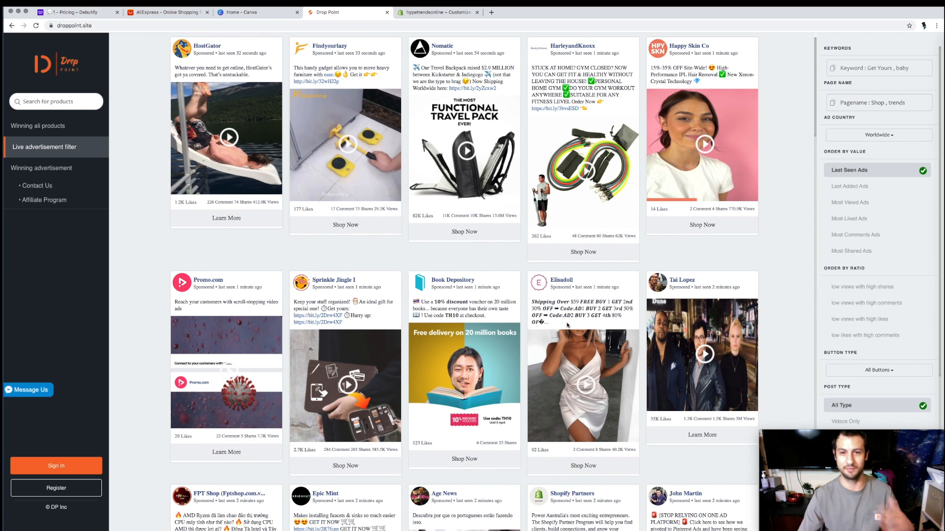
scroll(566, 324, "down", 3)
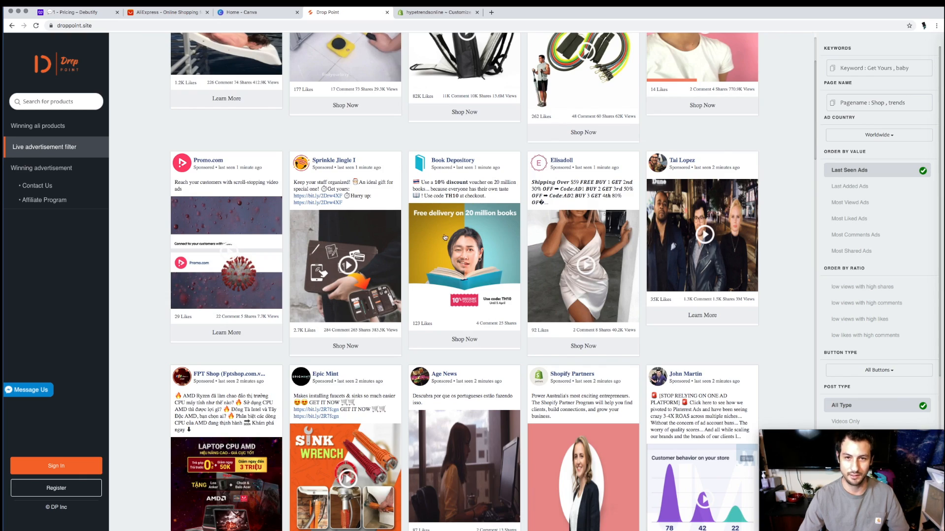
scroll(445, 237, "up", 3)
scroll(441, 344, "down", 11)
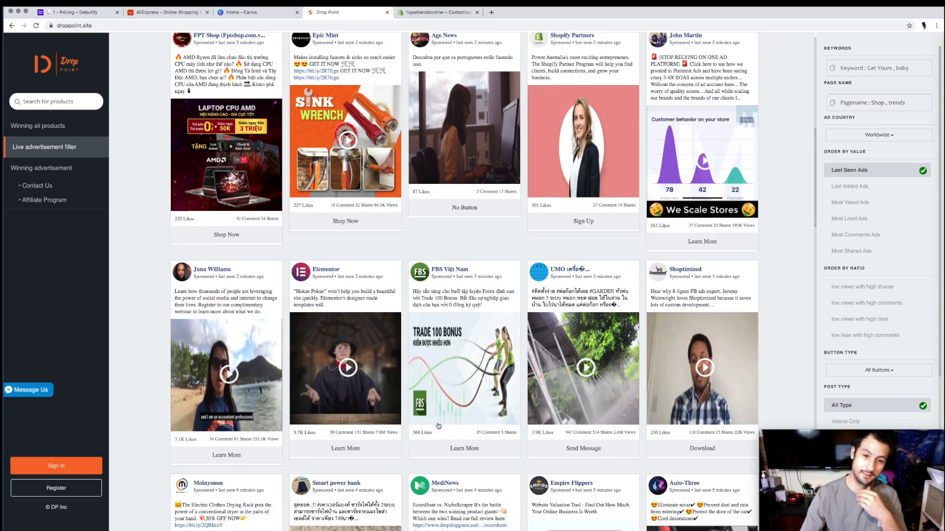
scroll(437, 379, "up", 6)
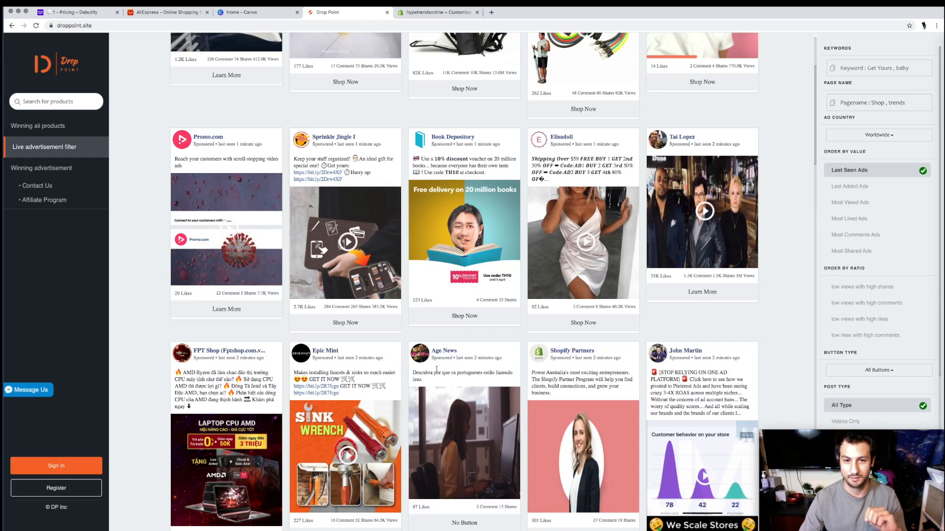
scroll(438, 374, "up", 3)
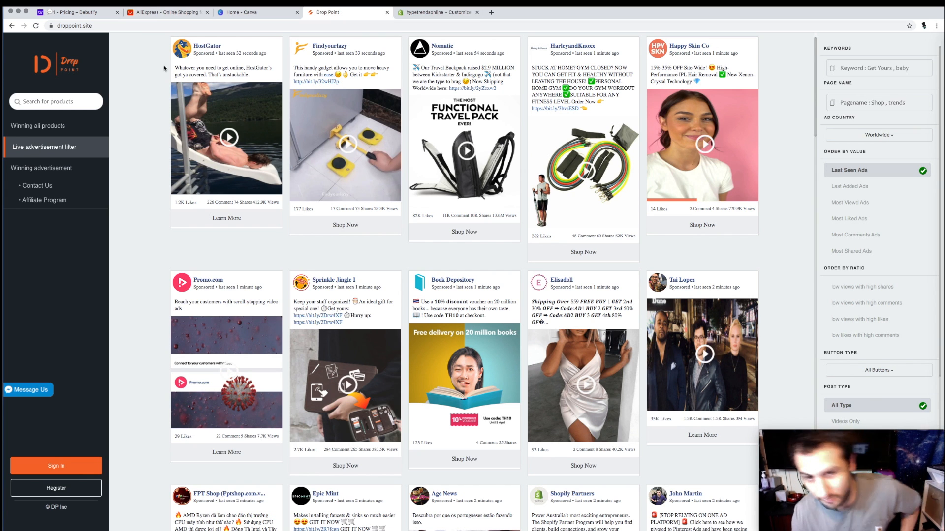
scroll(386, 366, "down", 5)
scroll(389, 398, "up", 5)
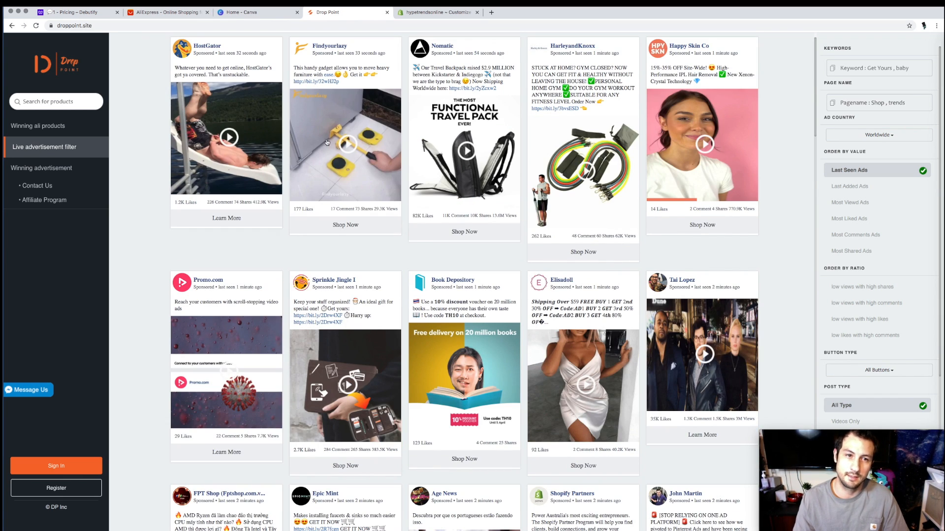
Switch to Canva and look over the design types and social media post templates on its home page
left_click(245, 11)
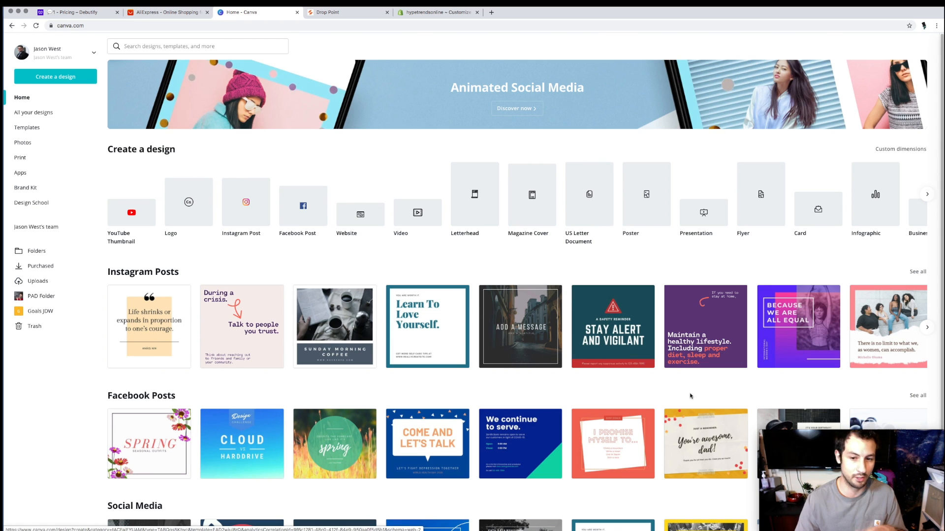
scroll(599, 377, "down", 1)
scroll(599, 376, "down", 2)
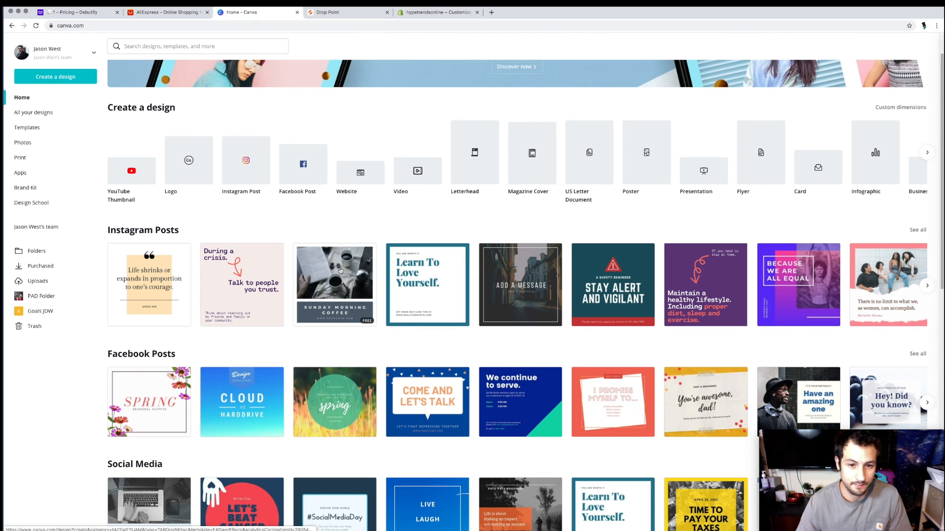
Switch to AliExpress and browse the home page's flash deals, top selection, featured brands and featured categories
left_click(159, 14)
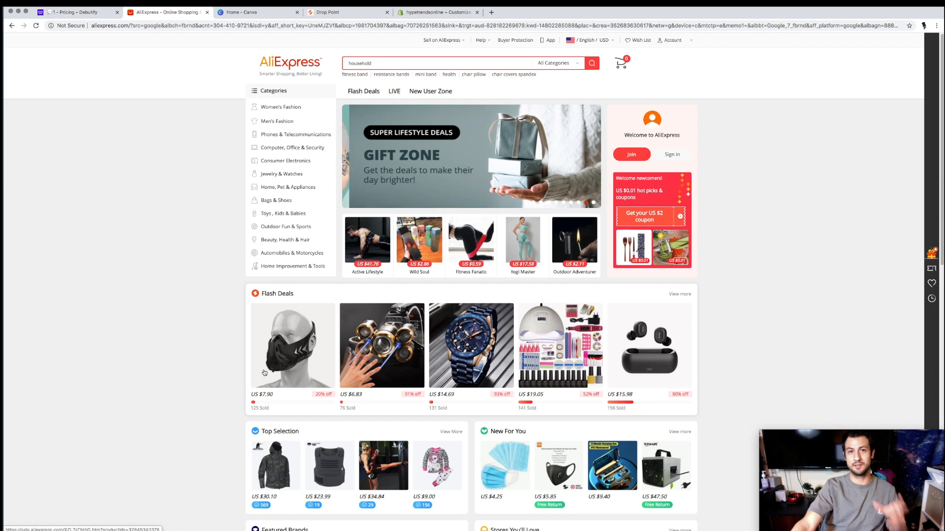
scroll(437, 407, "down", 5)
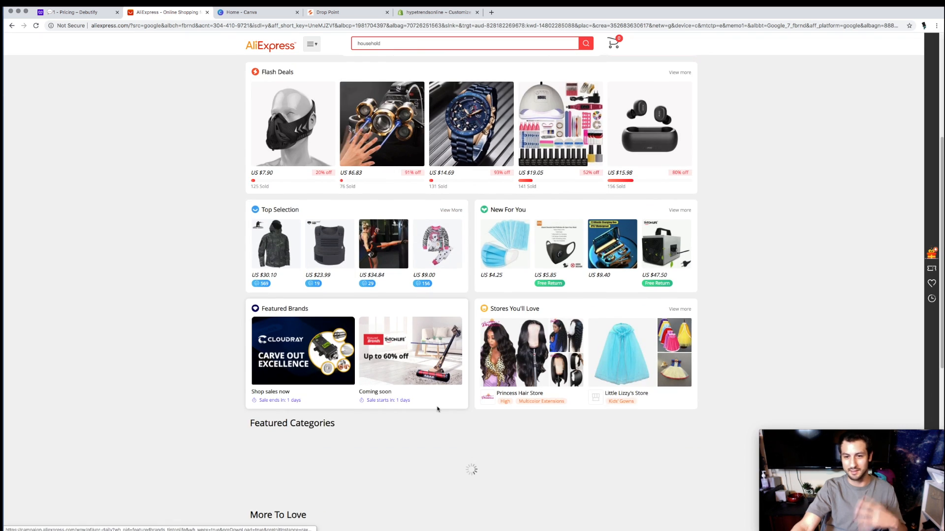
scroll(437, 410, "up", 3)
scroll(437, 410, "up", 1)
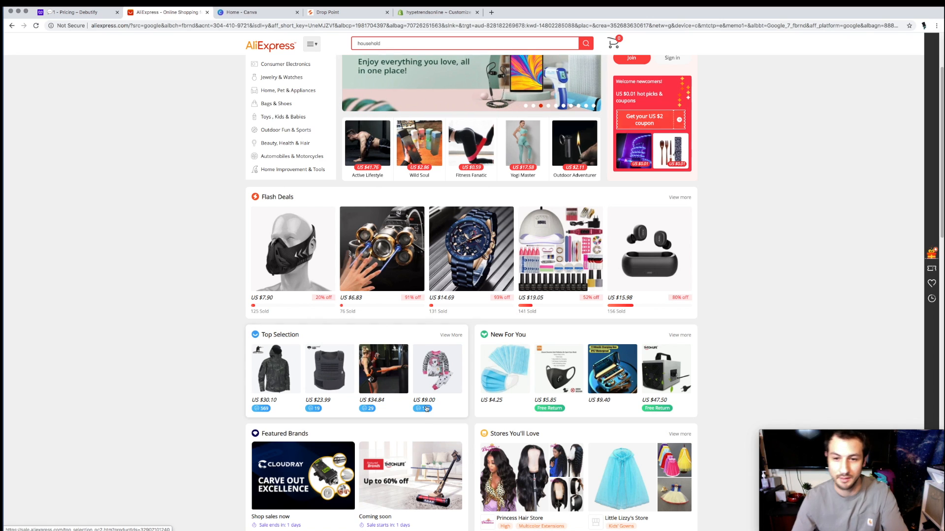
scroll(409, 463, "down", 1)
scroll(408, 443, "up", 3)
scroll(411, 428, "down", 15)
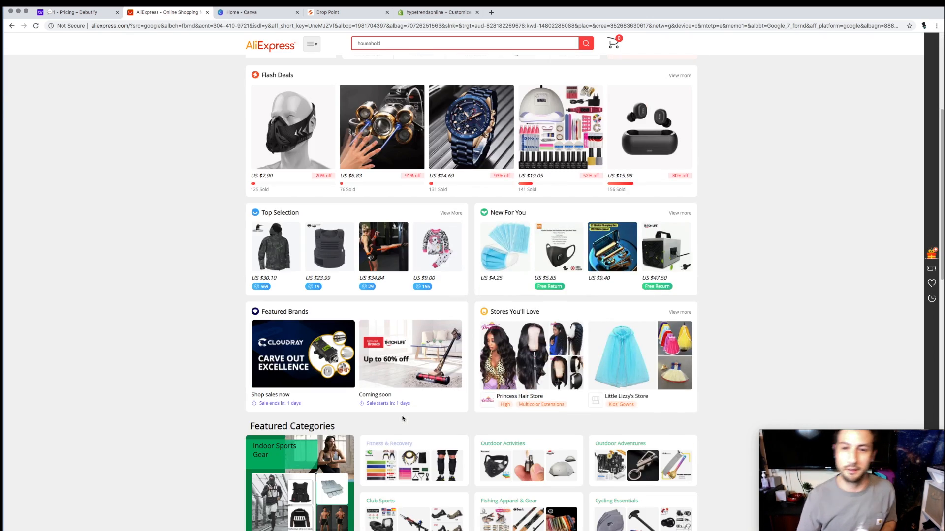
scroll(408, 428, "up", 8)
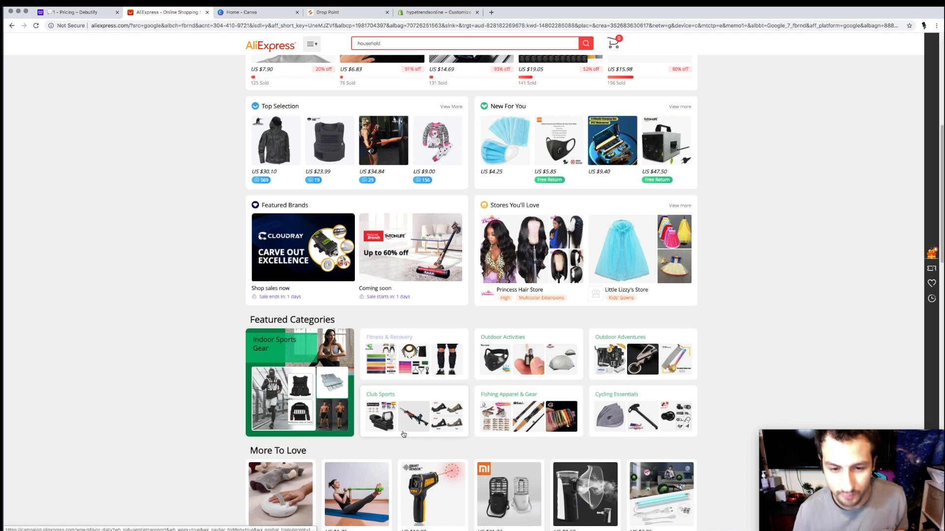
scroll(404, 434, "up", 7)
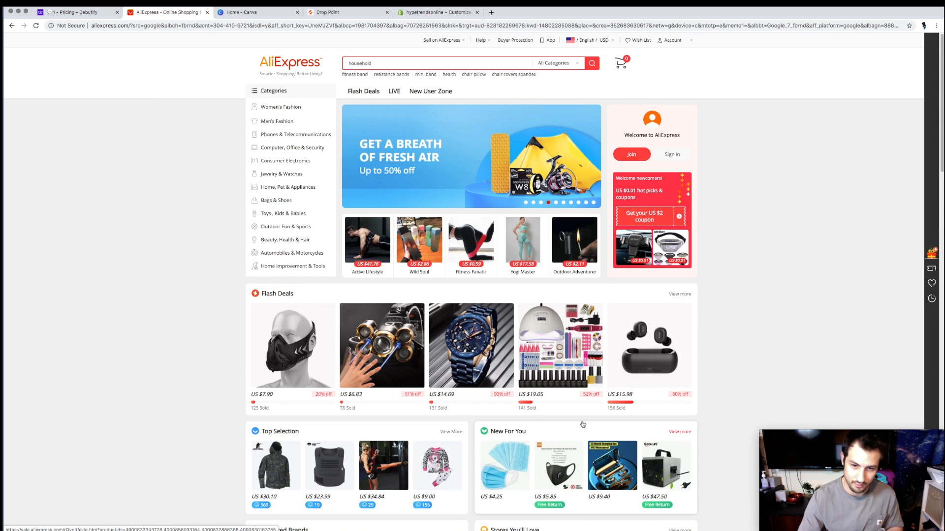
scroll(519, 434, "down", 5)
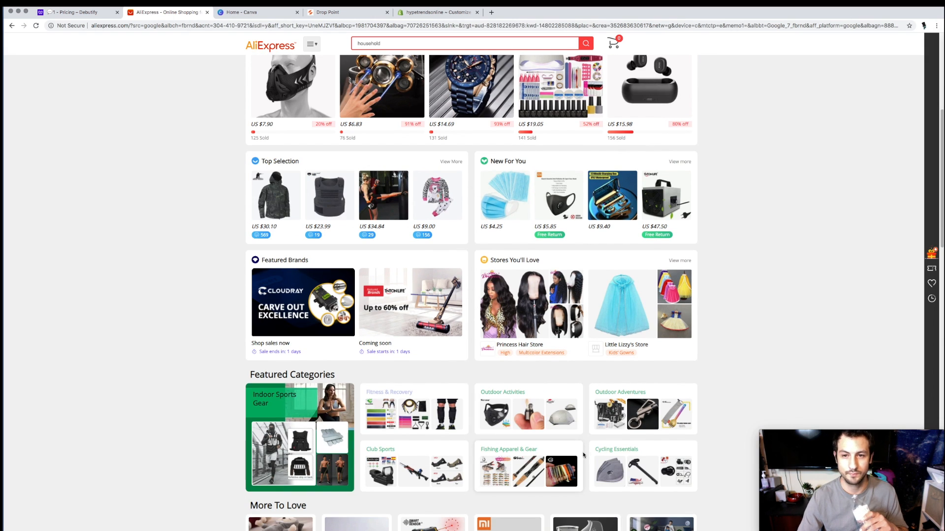
scroll(360, 515, "up", 1)
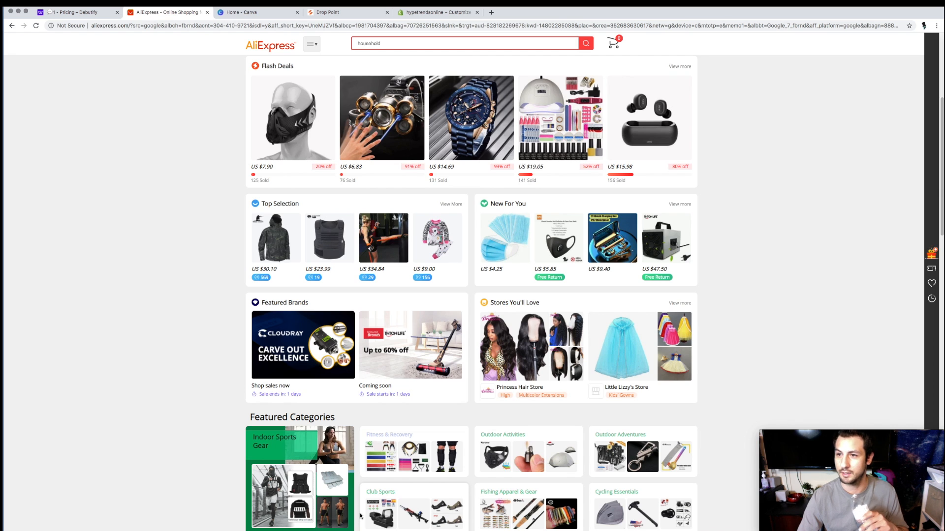
scroll(360, 515, "up", 5)
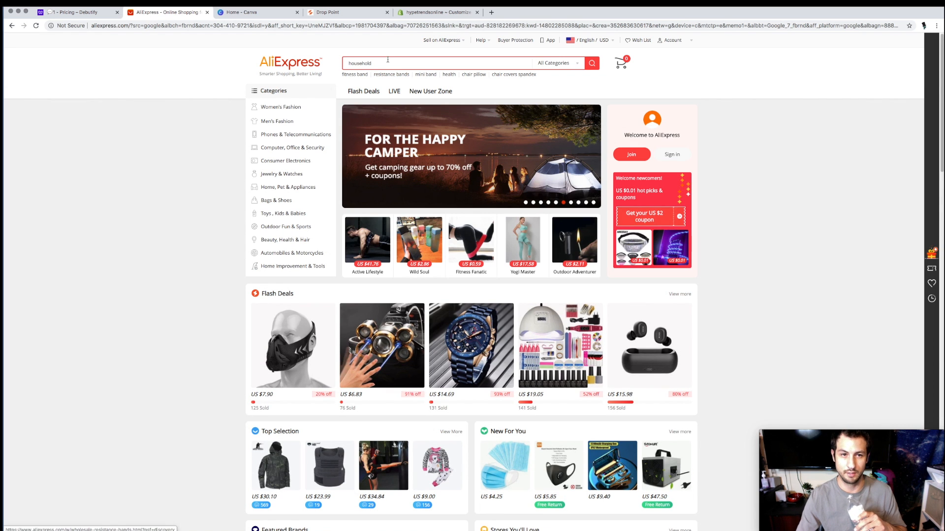
Search AliExpress for "uv sterilizer"
left_click(386, 60)
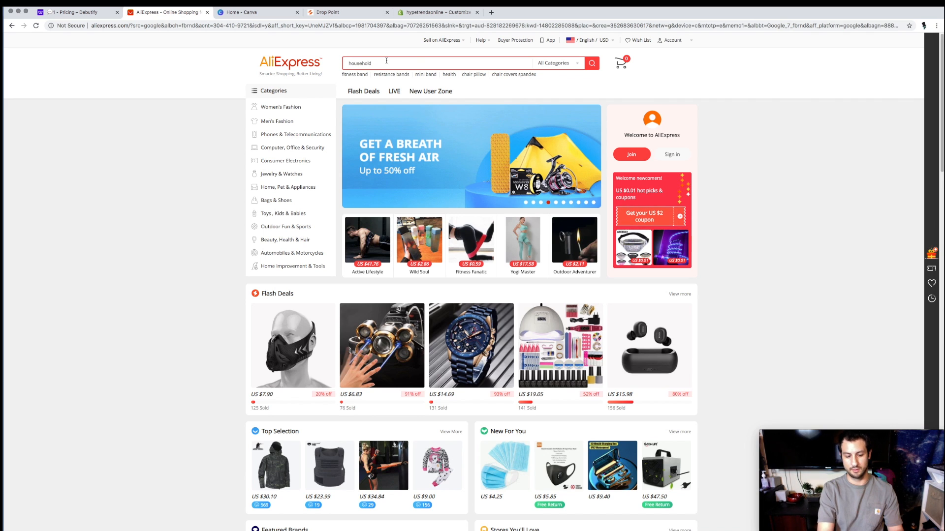
left_click(386, 60)
type("u")
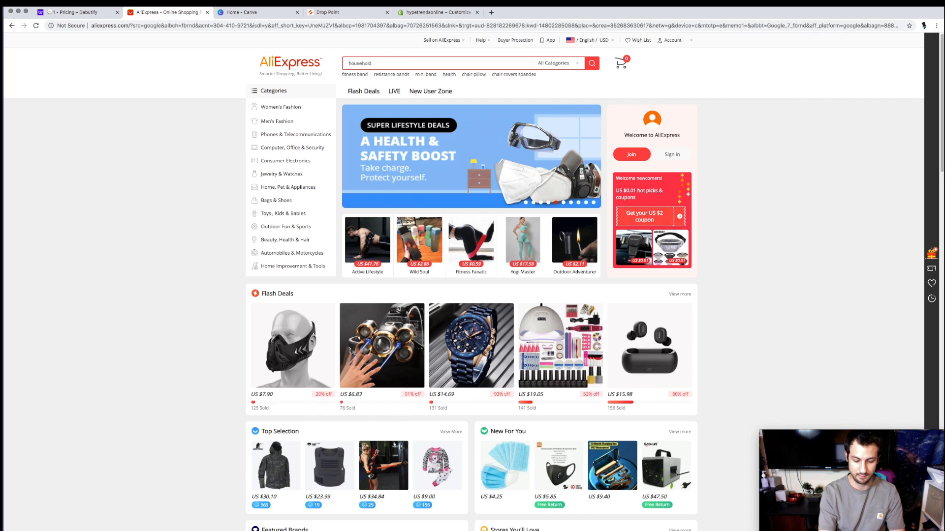
type("uv")
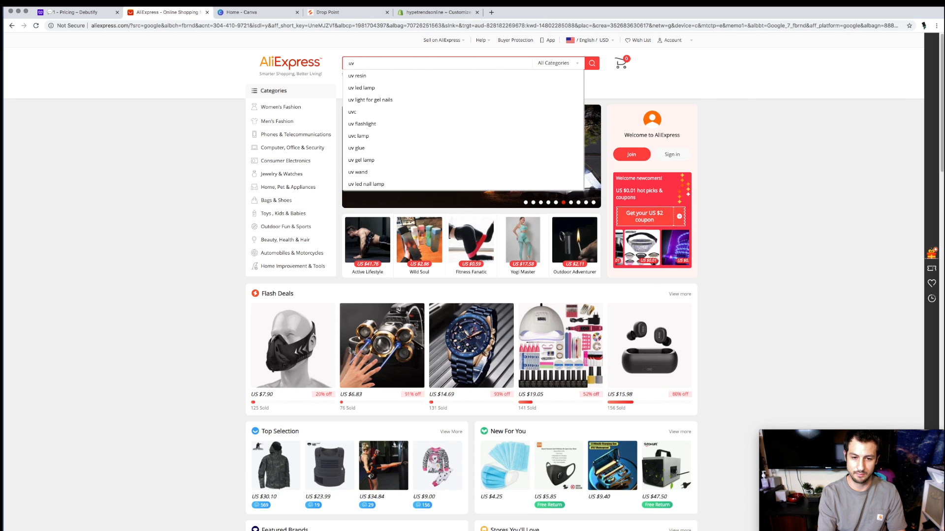
type("s")
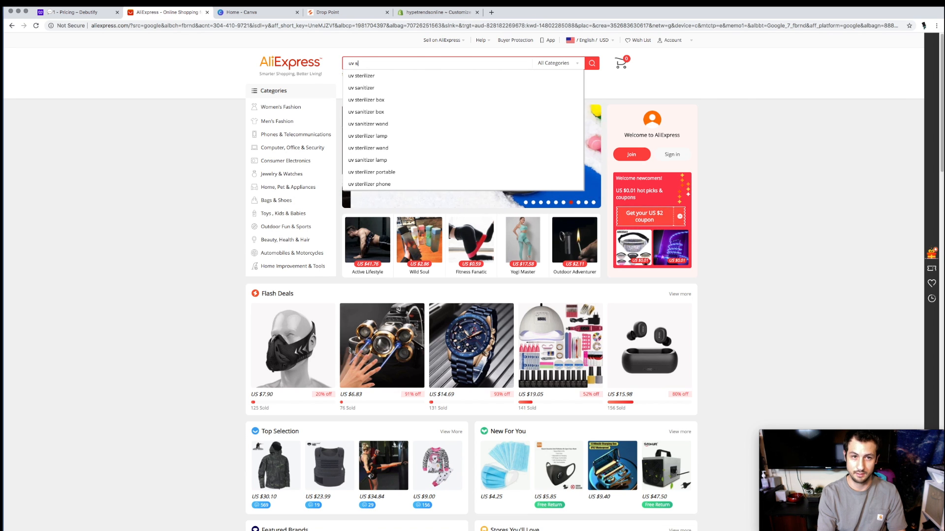
type("terilizer")
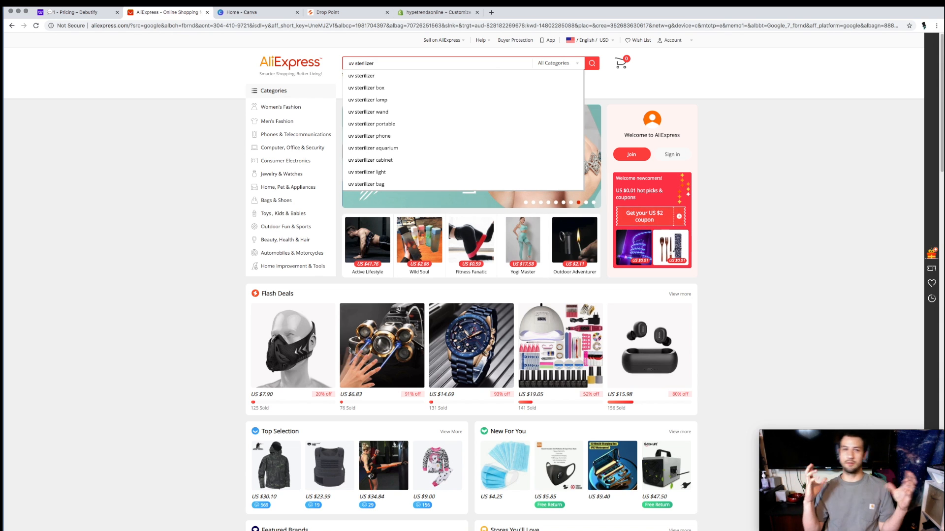
key("Return")
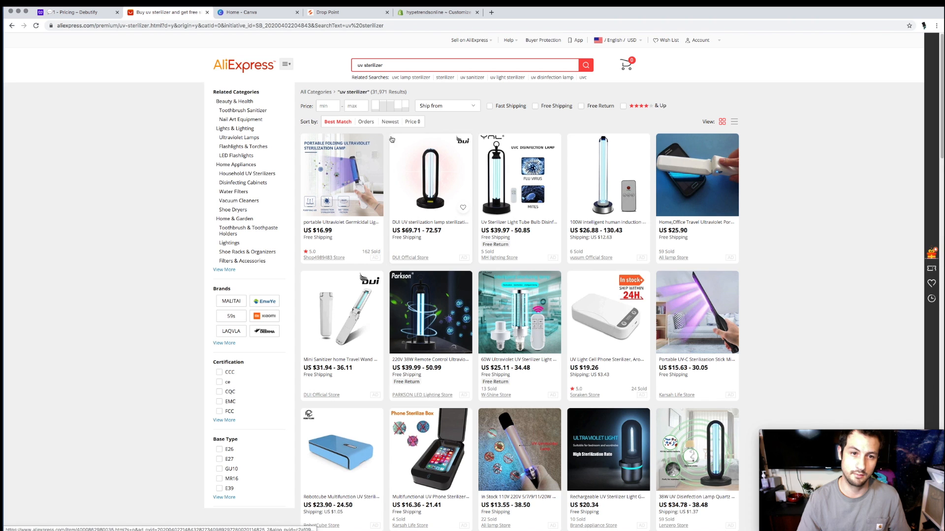
Sort the "uv sterilizer" results by orders and look over the best-selling listings in the first rows
left_click(367, 122)
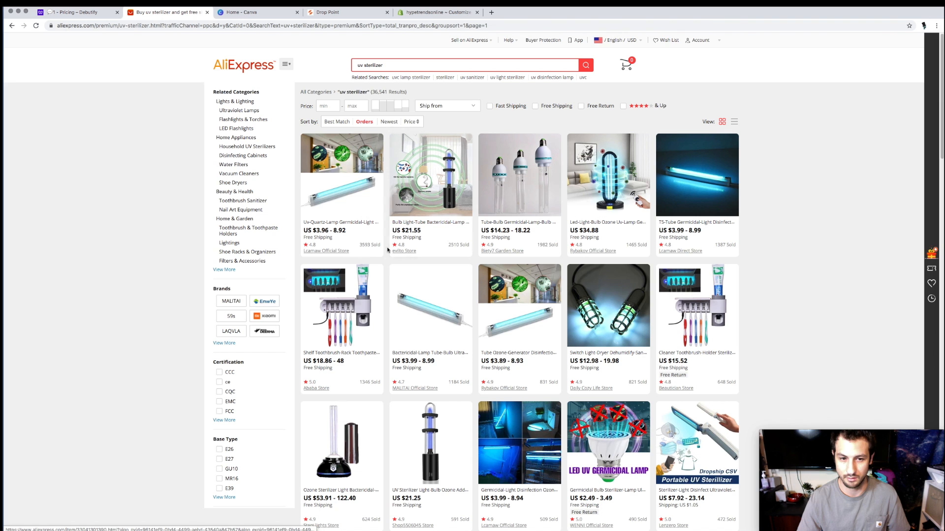
scroll(429, 292, "down", 3)
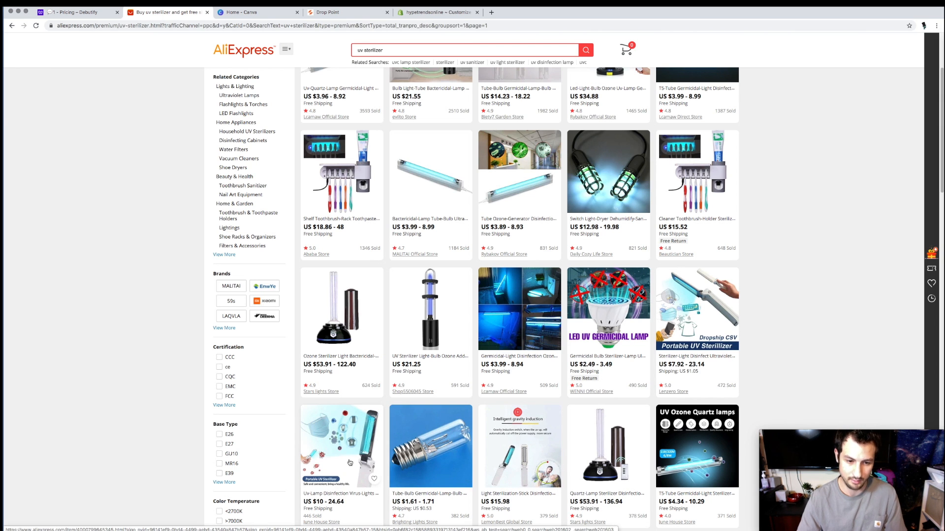
scroll(351, 462, "down", 1)
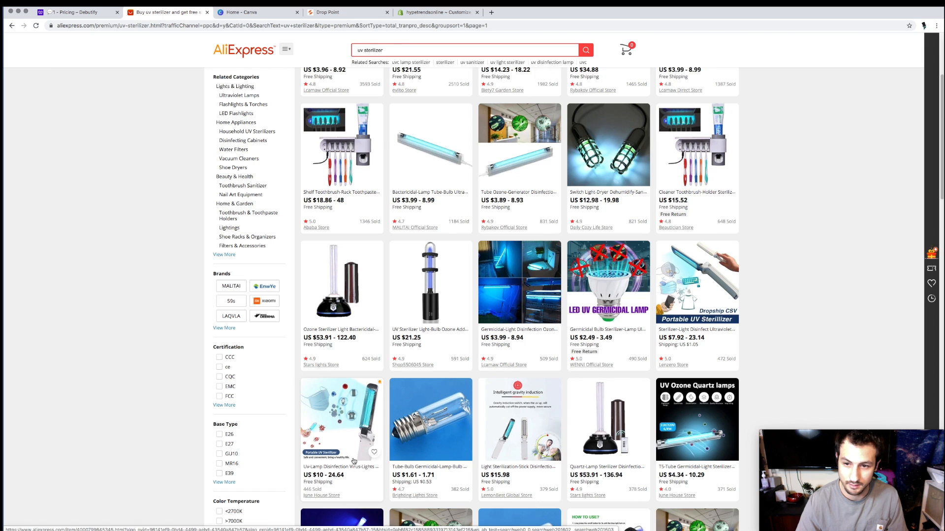
scroll(518, 455, "up", 3)
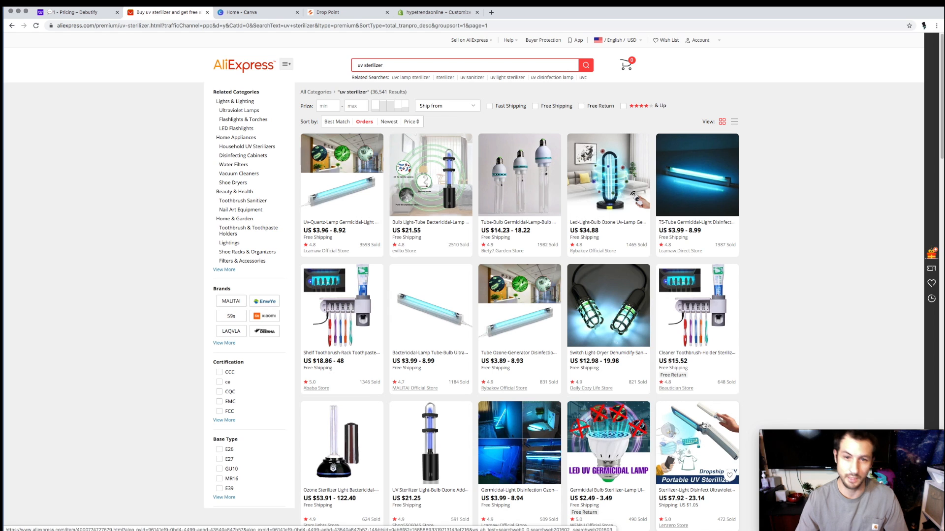
scroll(442, 224, "down", 2)
scroll(442, 227, "up", 2)
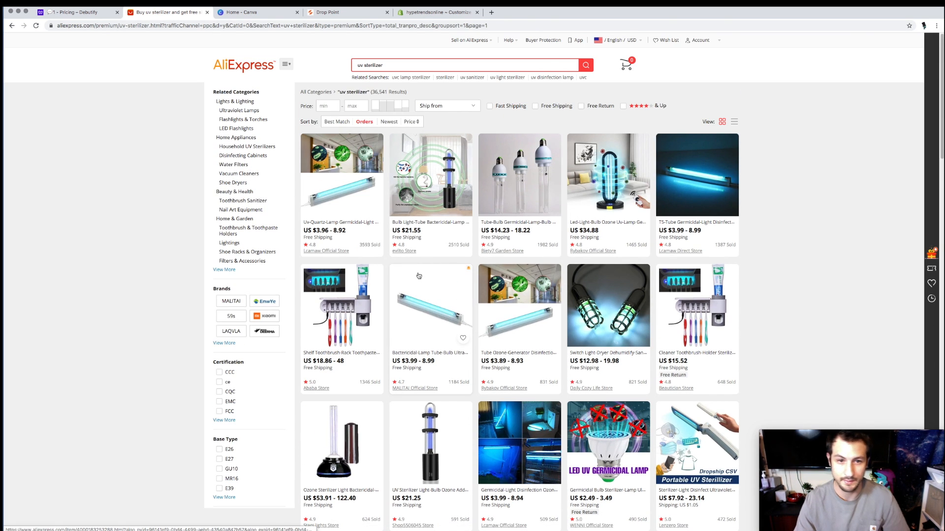
scroll(510, 333, "down", 3)
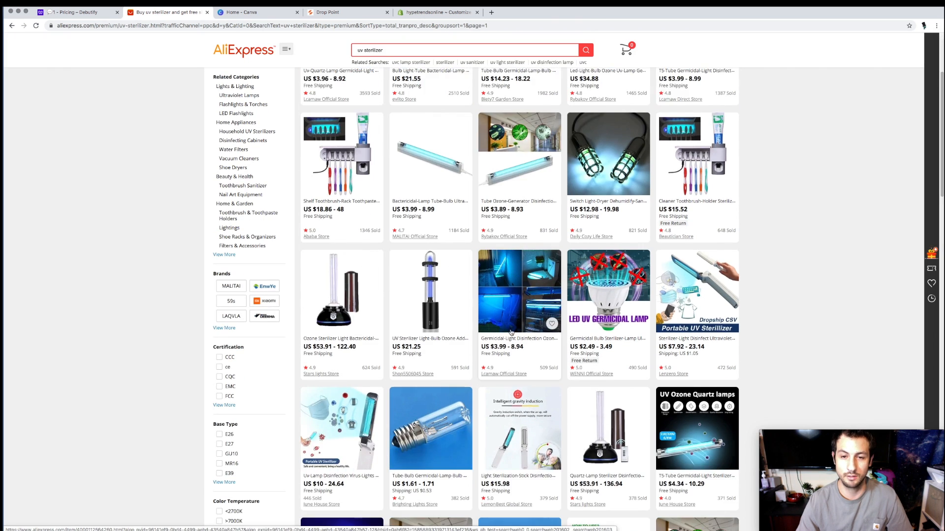
scroll(511, 333, "up", 3)
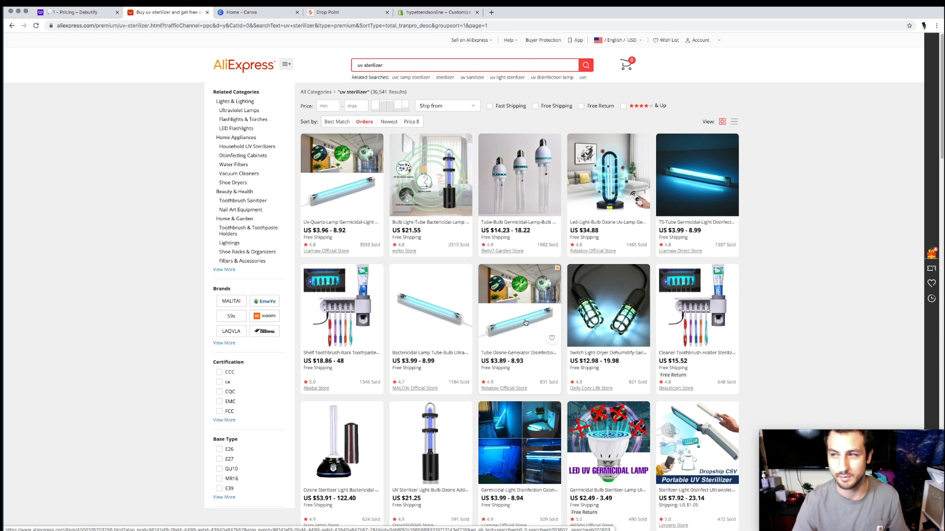
scroll(523, 325, "down", 1)
scroll(455, 320, "up", 1)
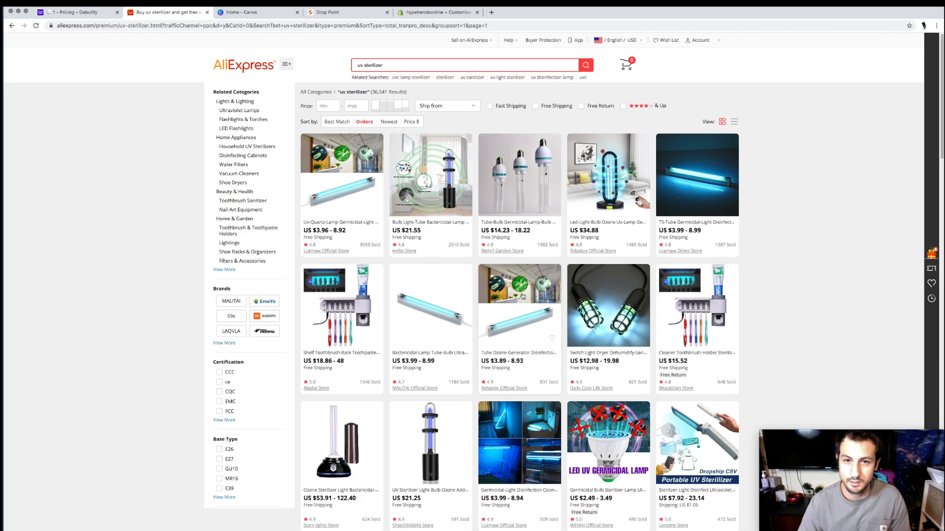
Limit the results to items shipped from the United States and open Lenzero Store's foldable portable UV sterilizer listing
left_click(473, 109)
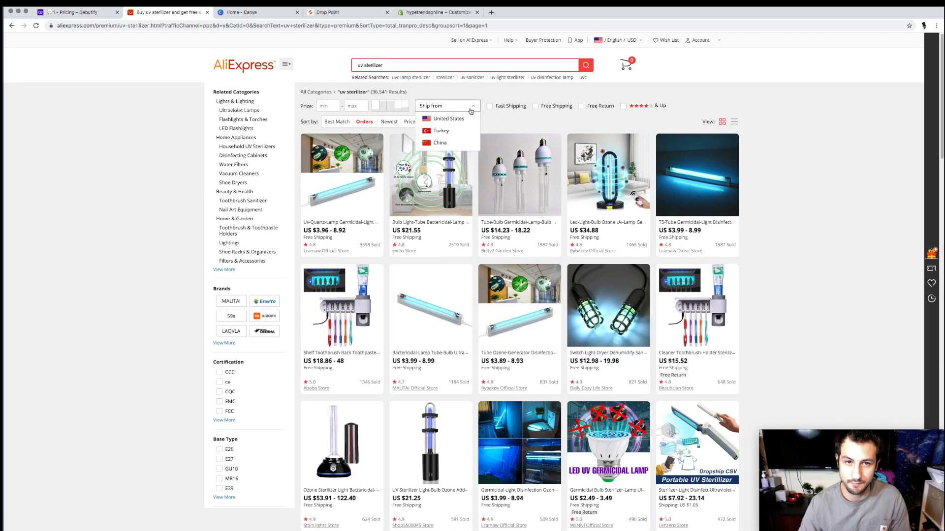
left_click(453, 121)
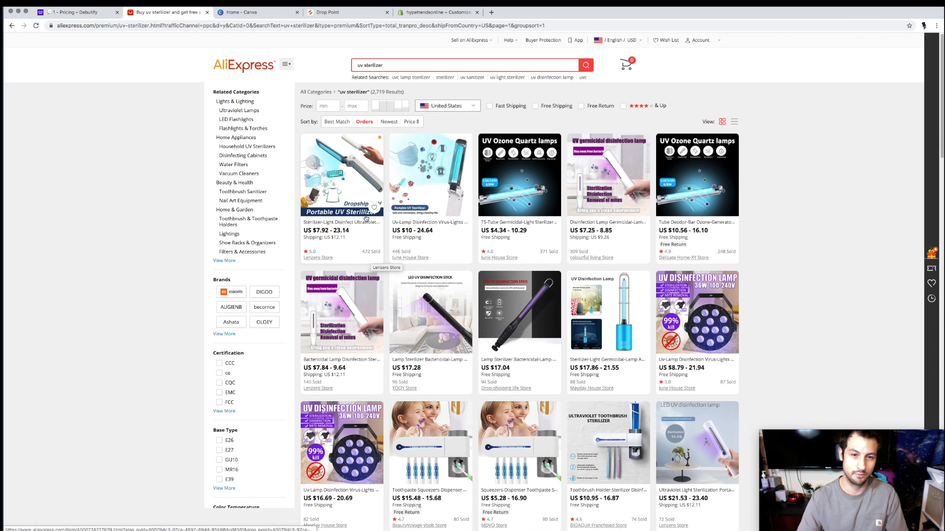
left_click(354, 179)
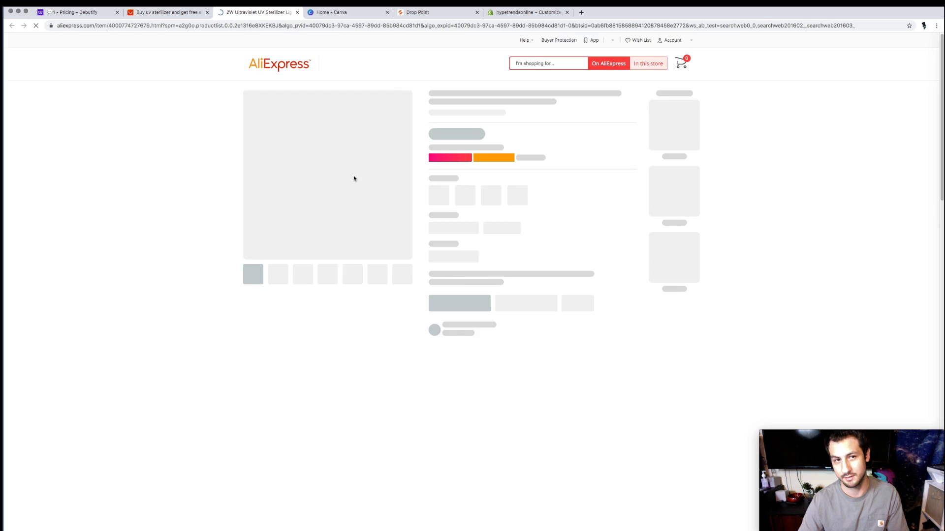
Read through the foldable sterilizer's price, description, specifications and product pictures, and return to the start of the listing
scroll(508, 394, "down", 1)
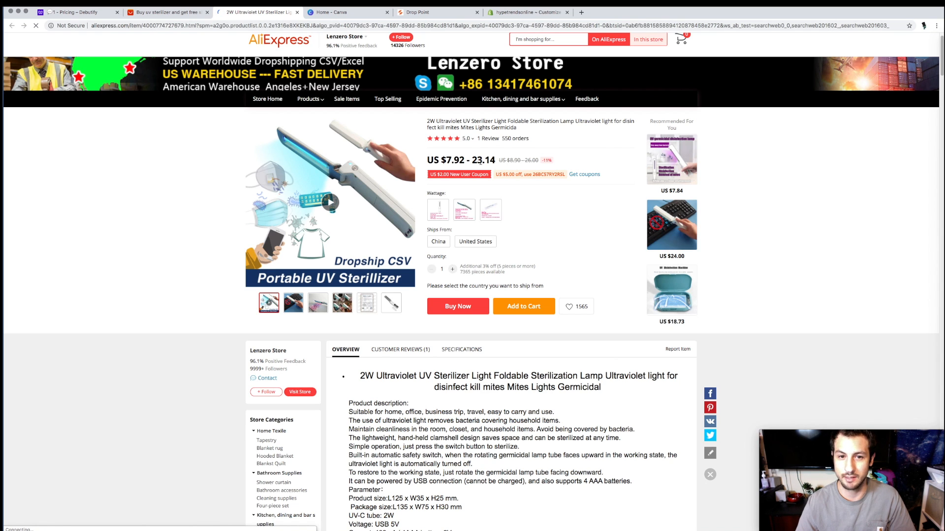
scroll(482, 169, "down", 1)
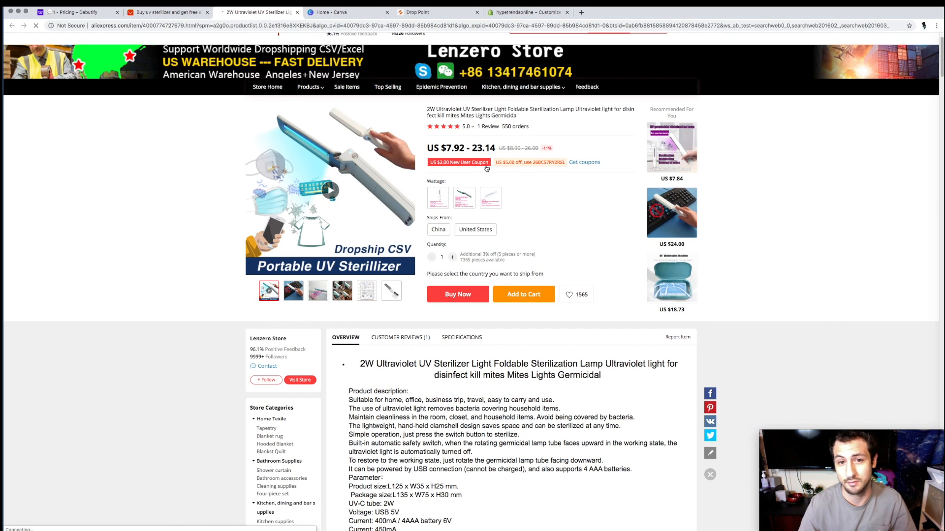
scroll(486, 168, "down", 15)
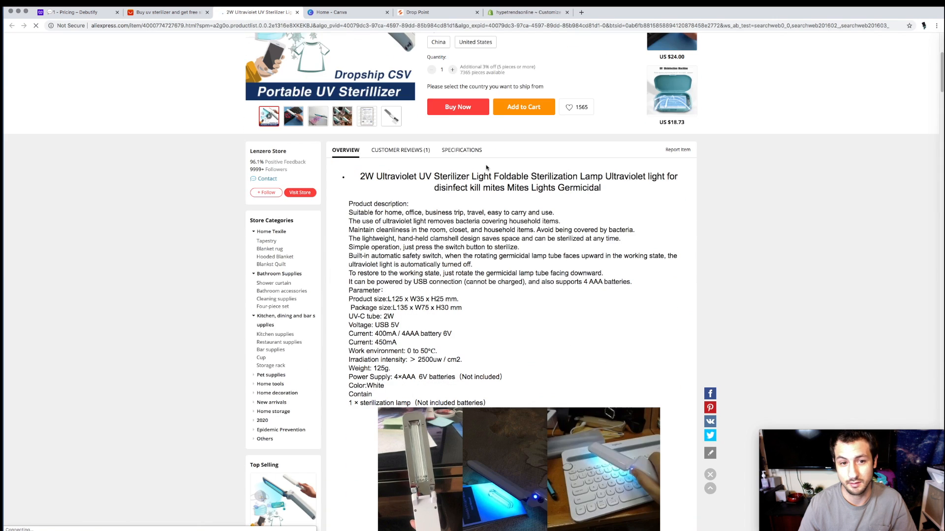
scroll(486, 278, "down", 20)
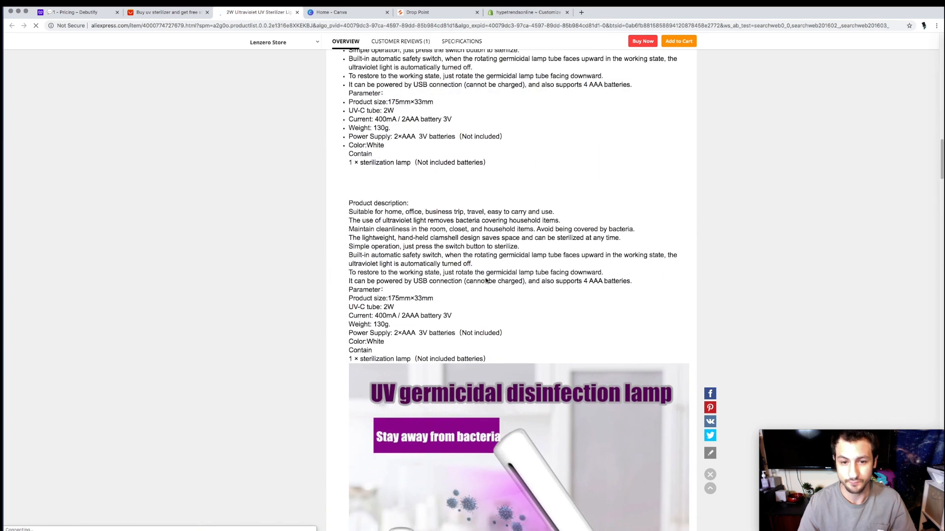
scroll(487, 279, "down", 15)
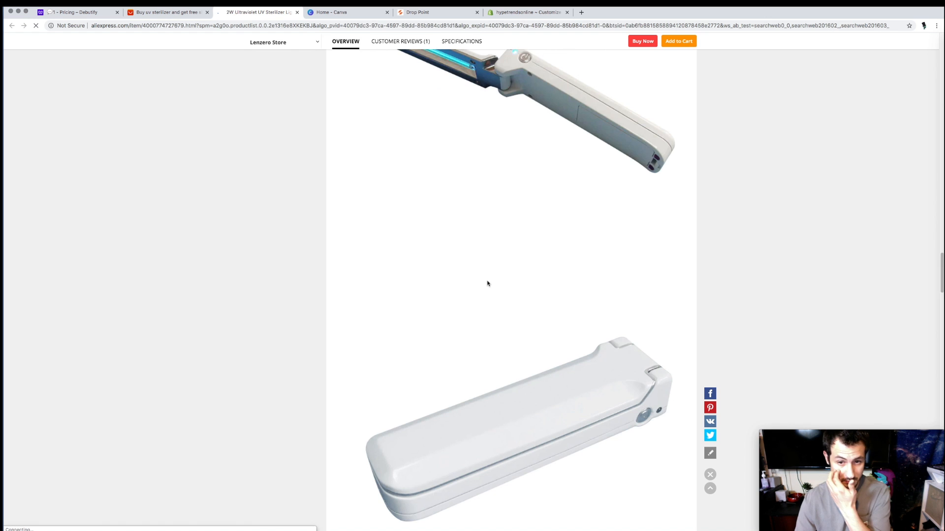
scroll(738, 273, "down", 5)
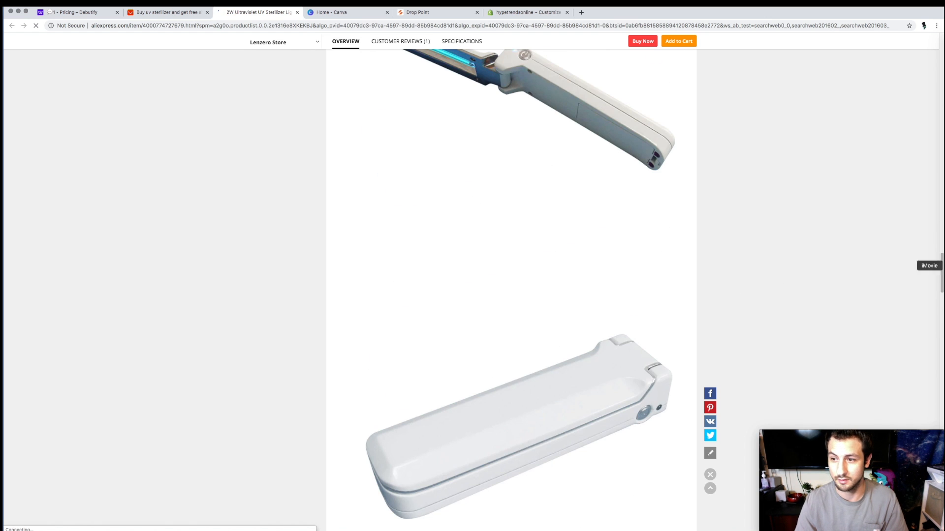
left_click_drag(942, 274, 919, 45)
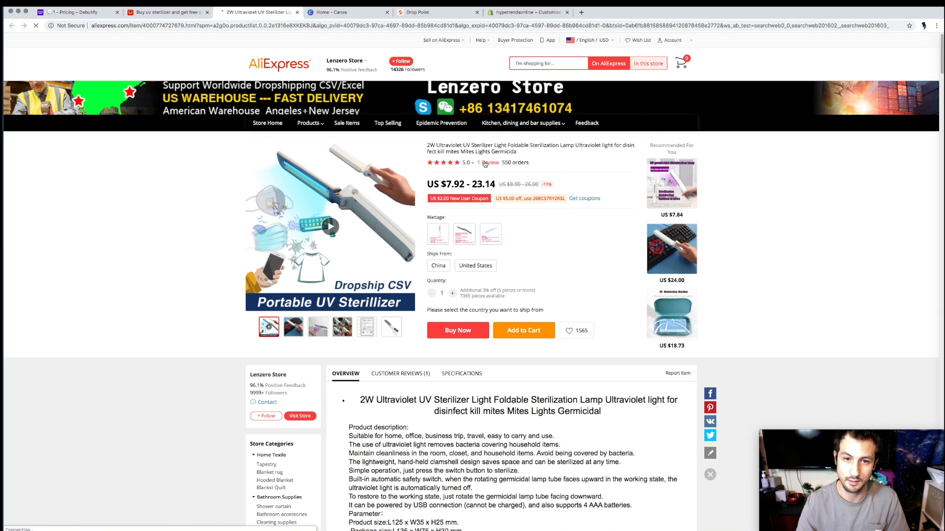
Open the sterilizer's customer reviews and examine the star ratings, the written review and the seller recommendations
left_click(484, 163)
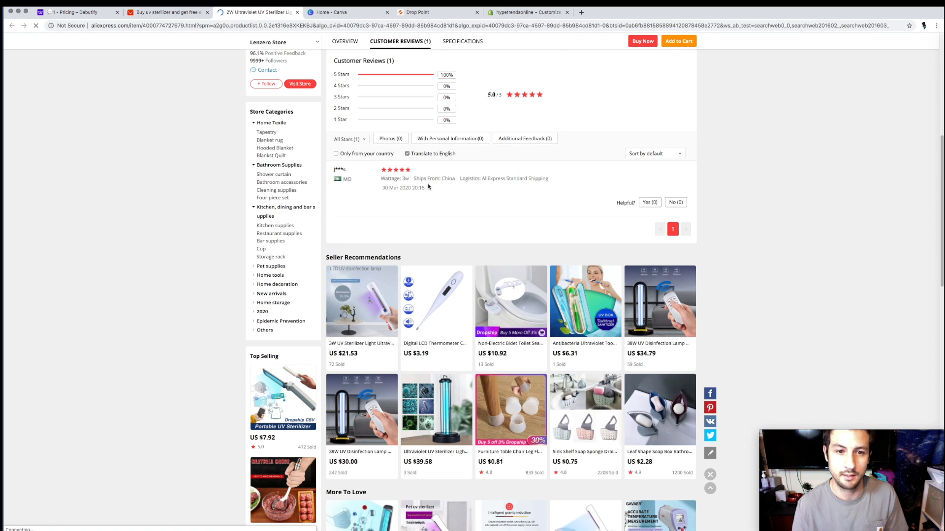
scroll(388, 201, "up", 3)
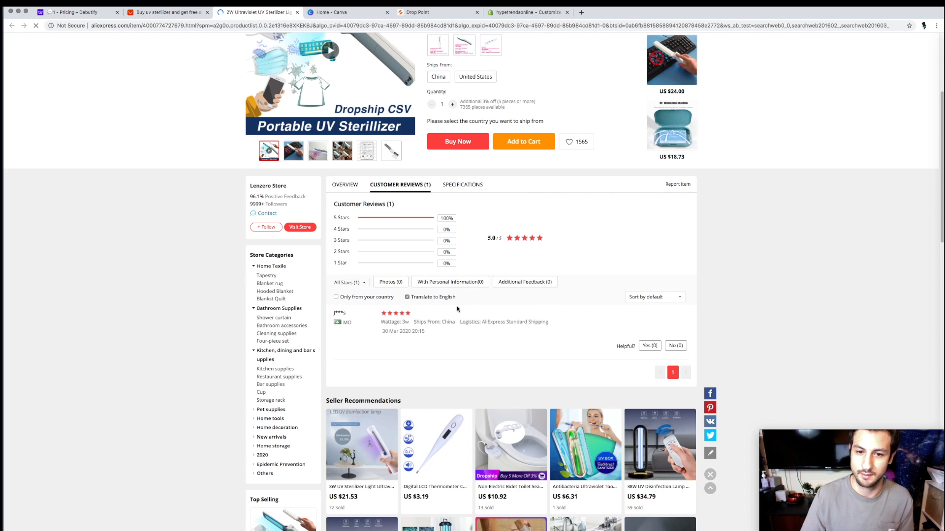
scroll(463, 300, "up", 1)
scroll(455, 317, "down", 3)
scroll(456, 319, "down", 3)
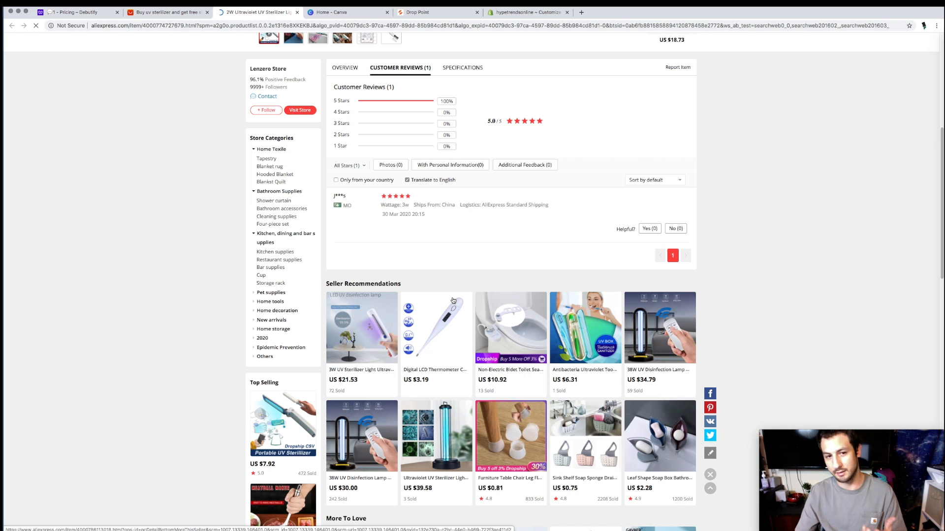
scroll(453, 300, "up", 8)
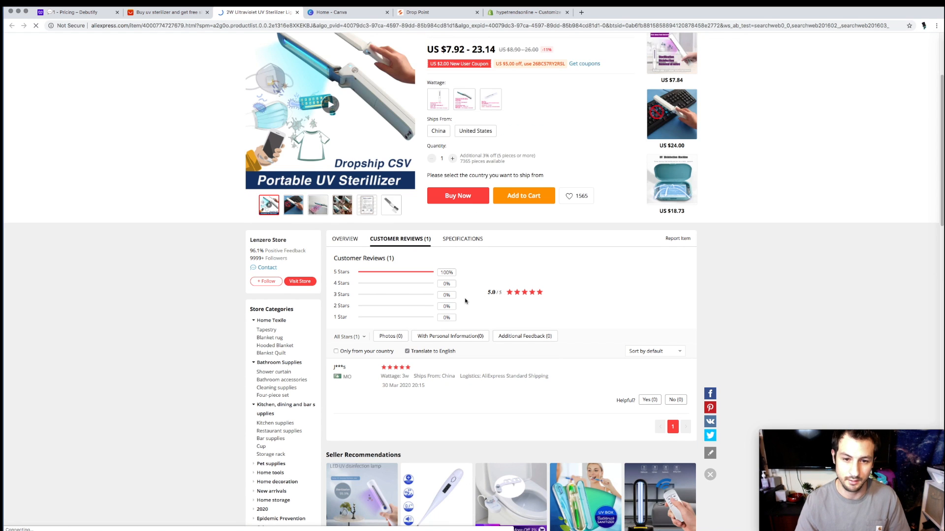
scroll(459, 291, "down", 5)
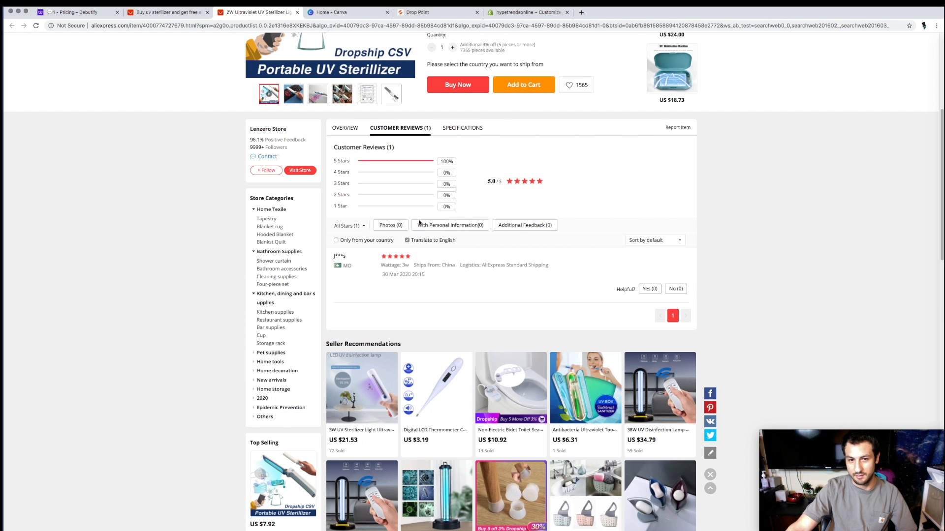
scroll(451, 271, "down", 2)
scroll(452, 271, "up", 6)
scroll(452, 276, "down", 3)
scroll(454, 278, "up", 3)
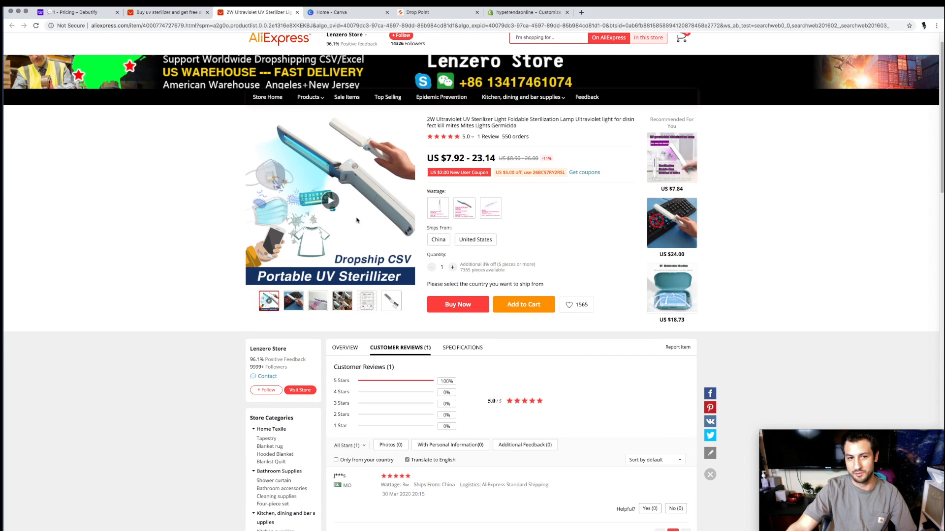
Play the sterilizer's product video and skip through it to near the end
left_click(331, 204)
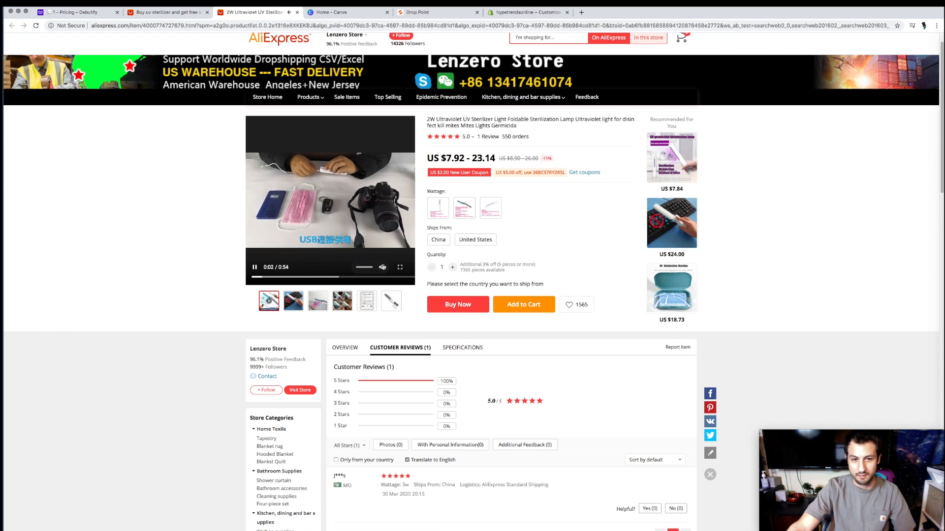
mouse_move(373, 269)
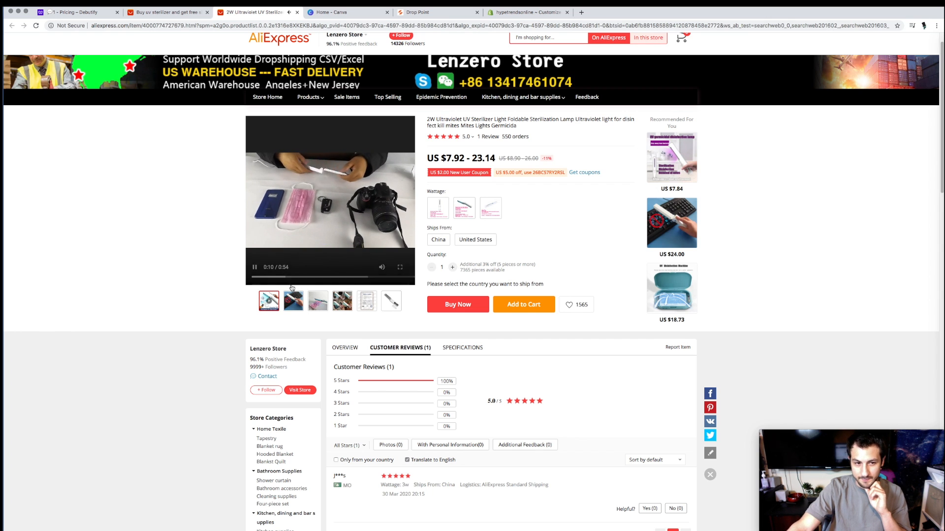
left_click(307, 277)
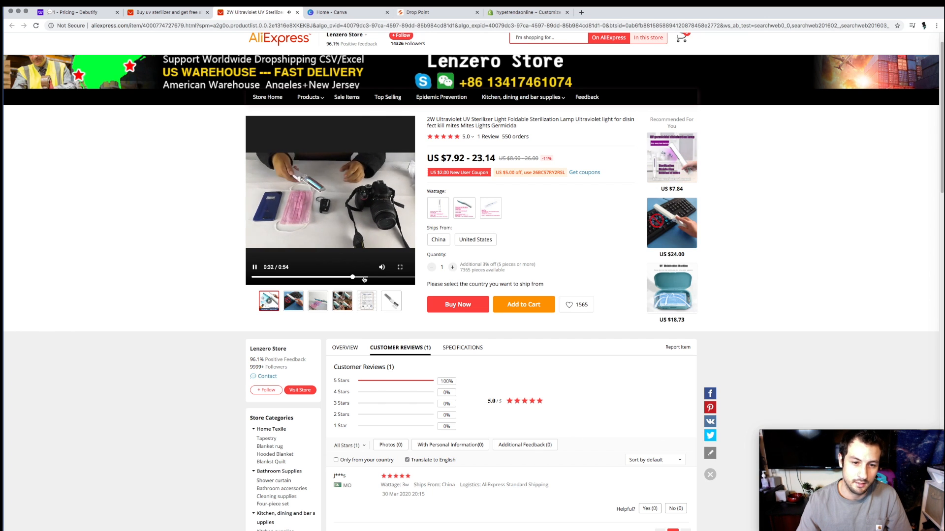
left_click(365, 279)
left_click(381, 277)
left_click(382, 277)
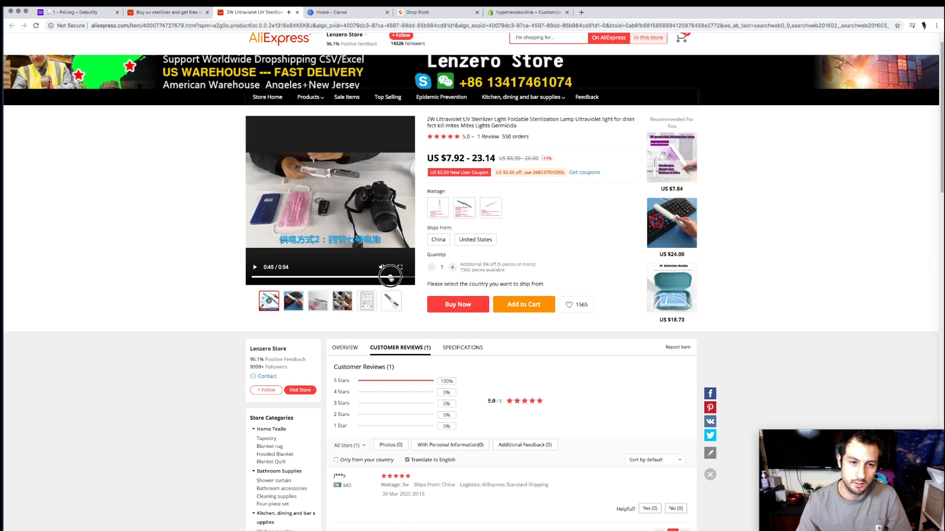
left_click(409, 278)
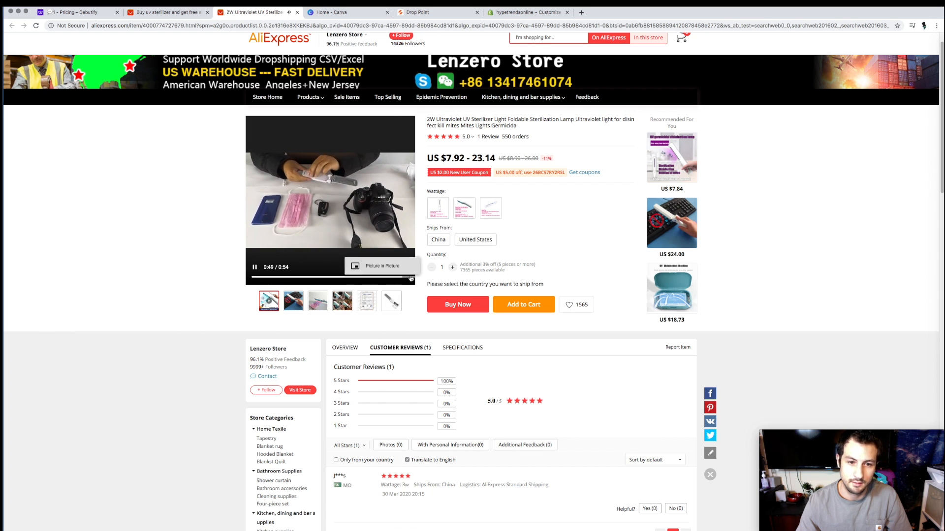
Look over the sterilizer's purchase options and reviews again, close the listing and return to the search results
scroll(442, 268, "down", 5)
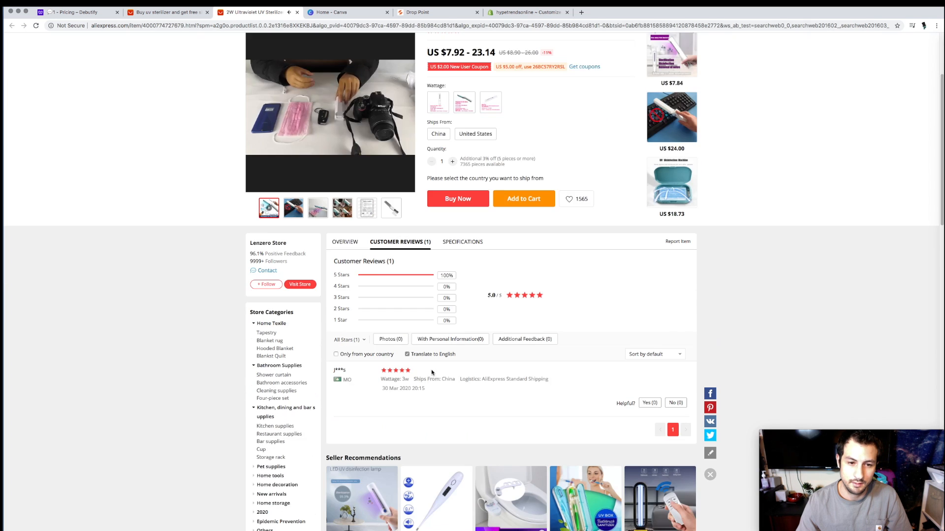
scroll(318, 304, "up", 3)
scroll(436, 307, "down", 5)
scroll(454, 277, "up", 7)
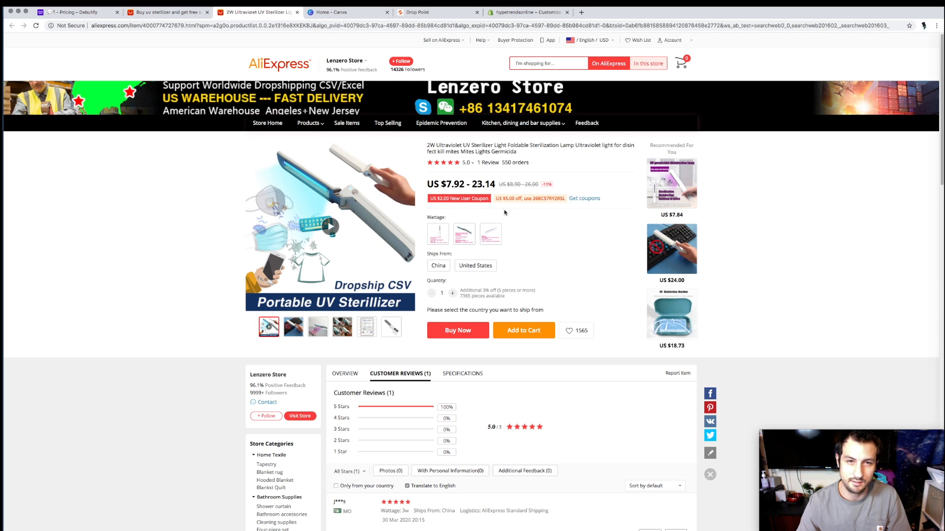
left_click(176, 13)
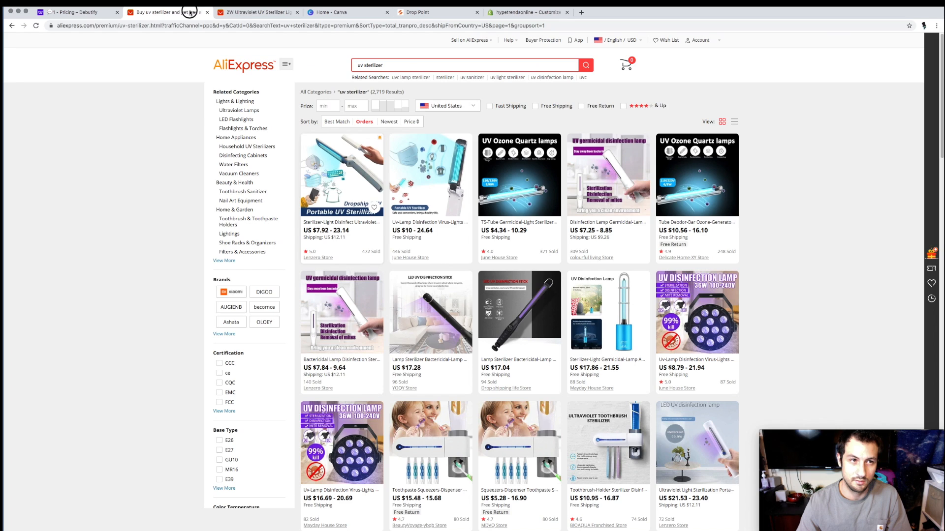
left_click(296, 13)
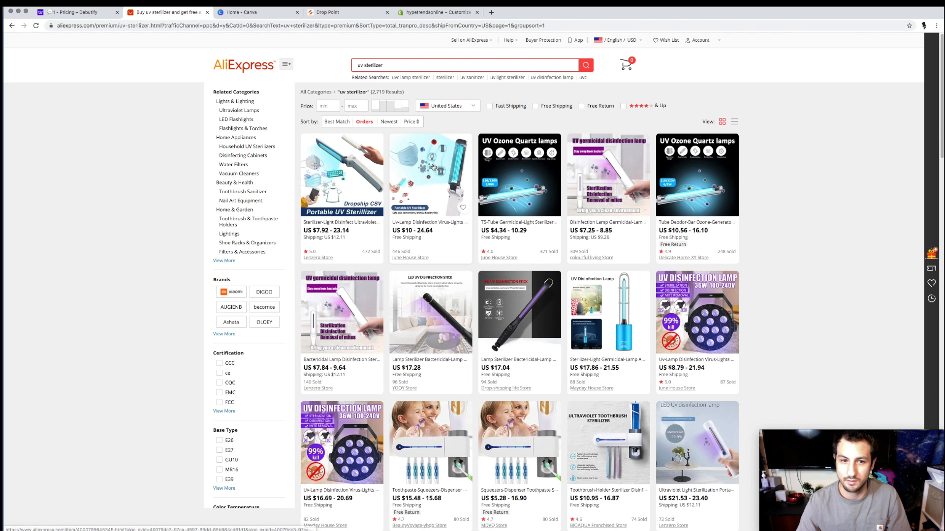
Look over the UV sterilizer search results for other product types and return to the start of the list
scroll(517, 252, "down", 1)
scroll(517, 251, "down", 5)
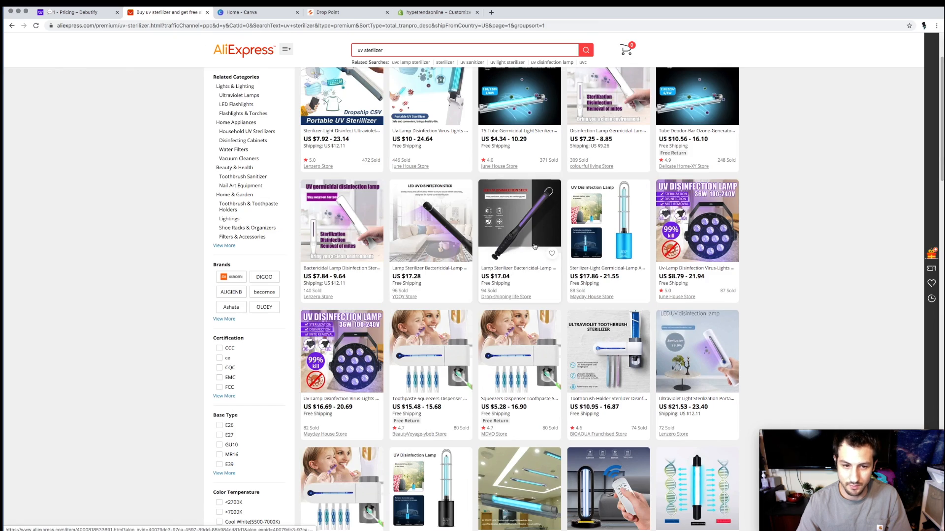
scroll(344, 254, "down", 8)
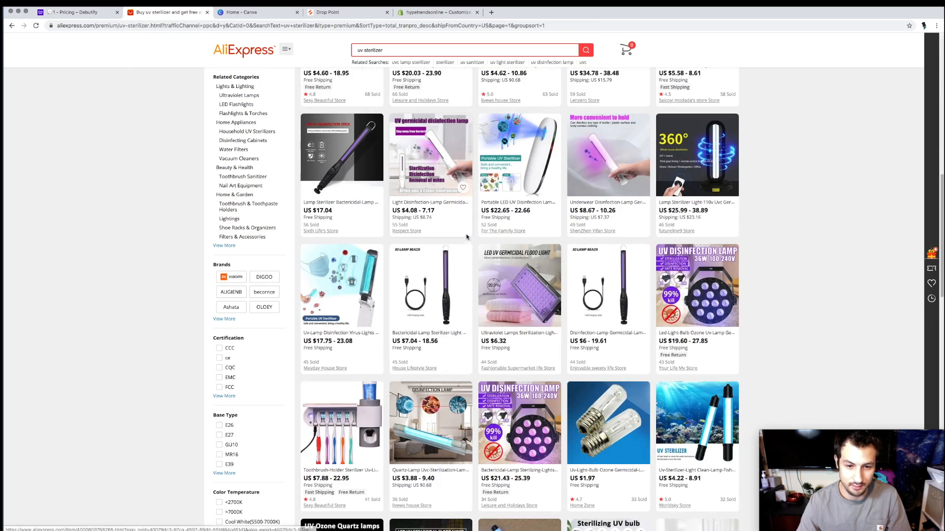
scroll(344, 253, "up", 13)
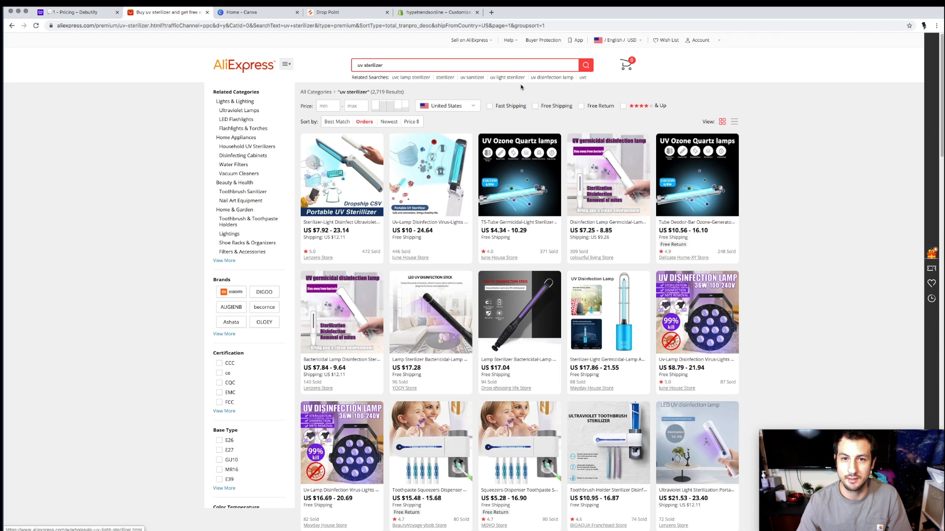
mouse_move(694, 40)
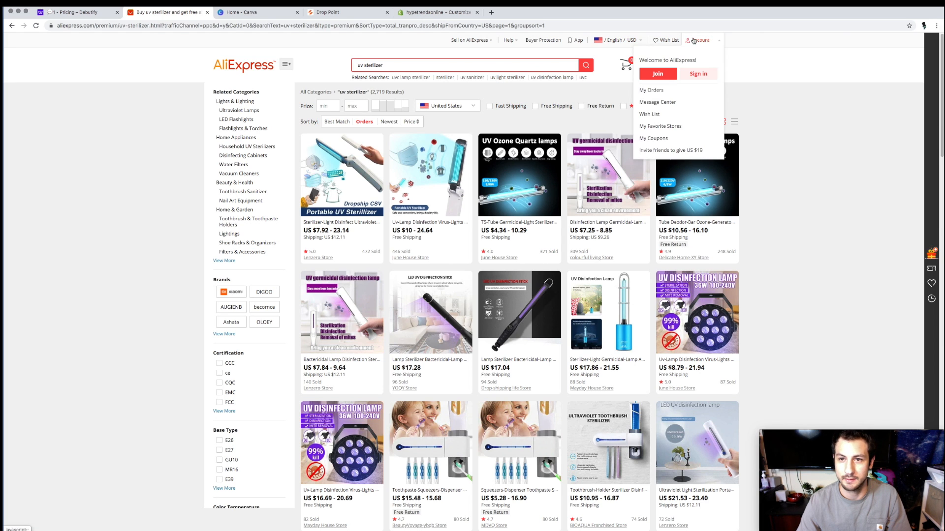
left_click(696, 74)
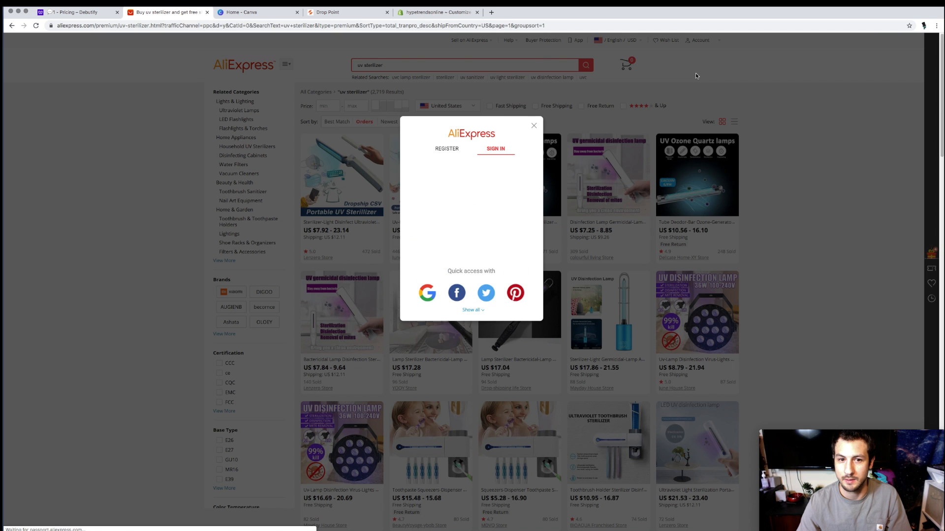
left_click(469, 173)
left_click(534, 127)
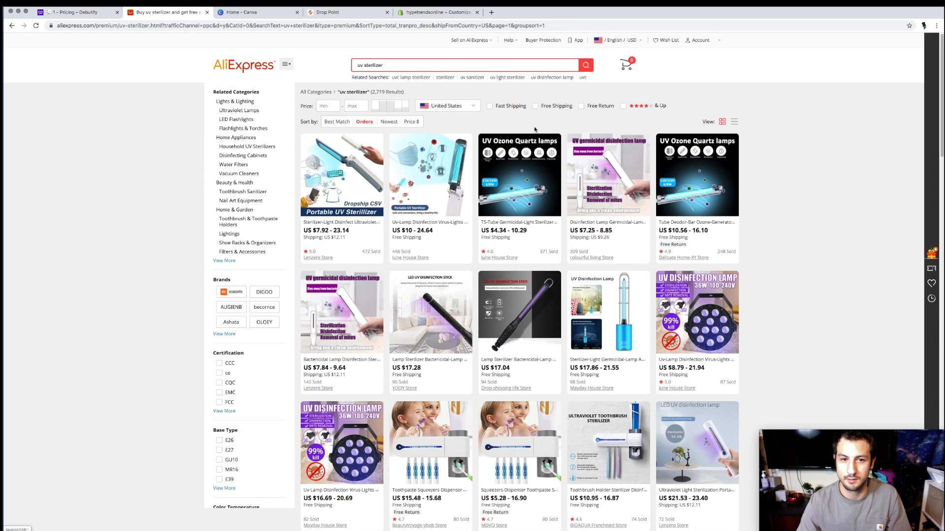
Browse further through the UV sterilizer results along with the brand, certification and base type filters
scroll(337, 326, "down", 1)
scroll(337, 325, "down", 2)
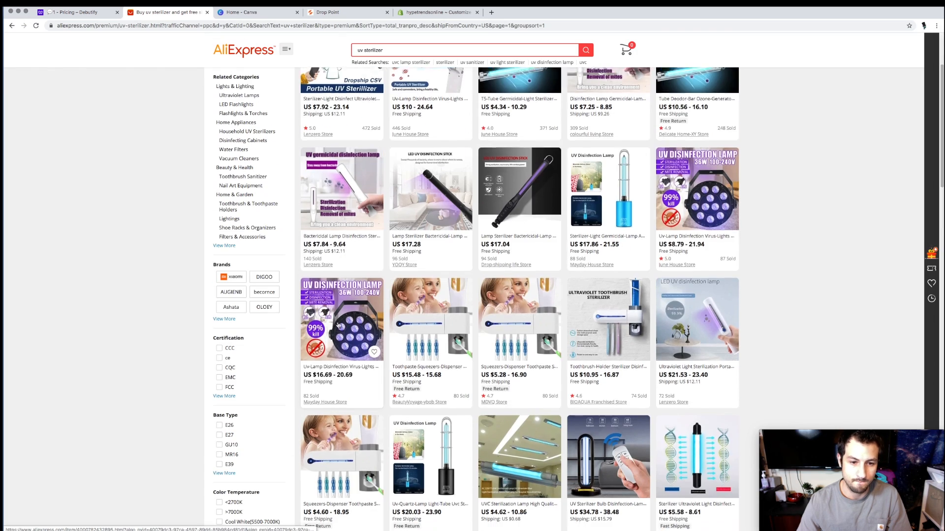
scroll(289, 262, "down", 8)
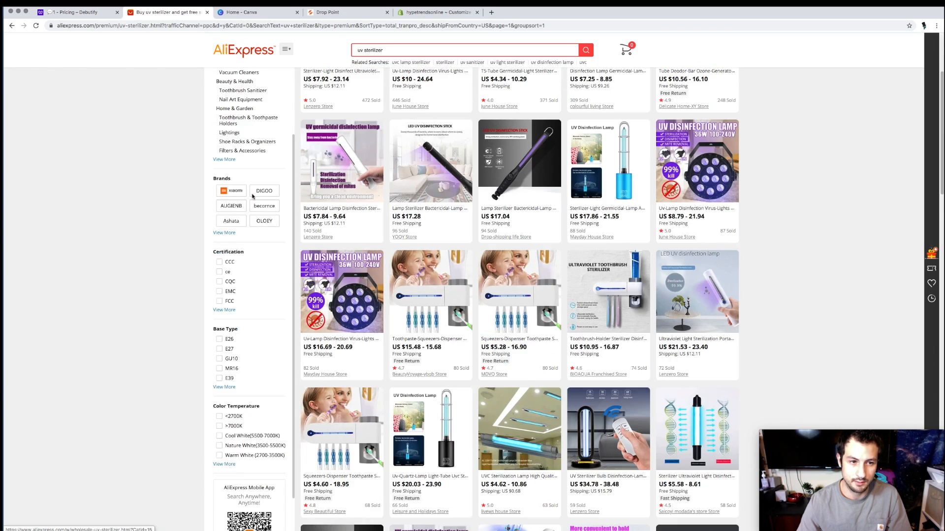
scroll(267, 273, "down", 12)
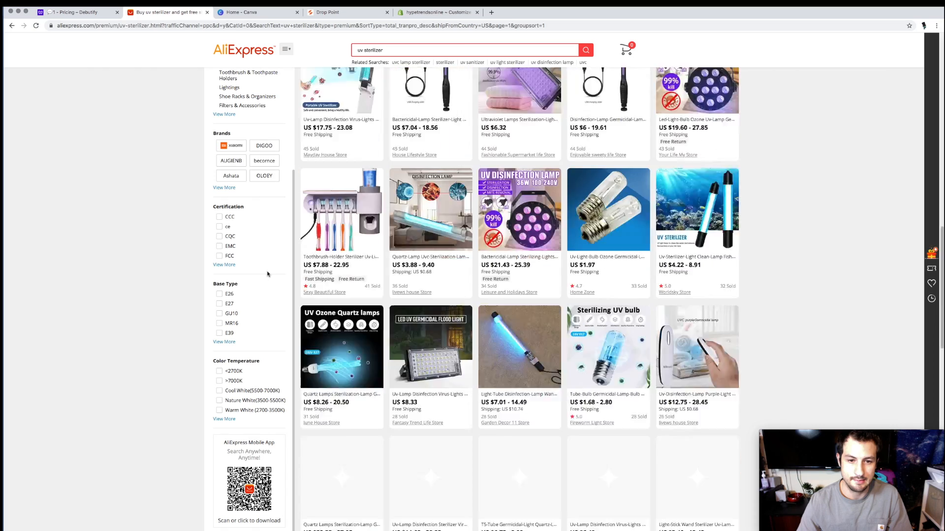
scroll(592, 320, "up", 20)
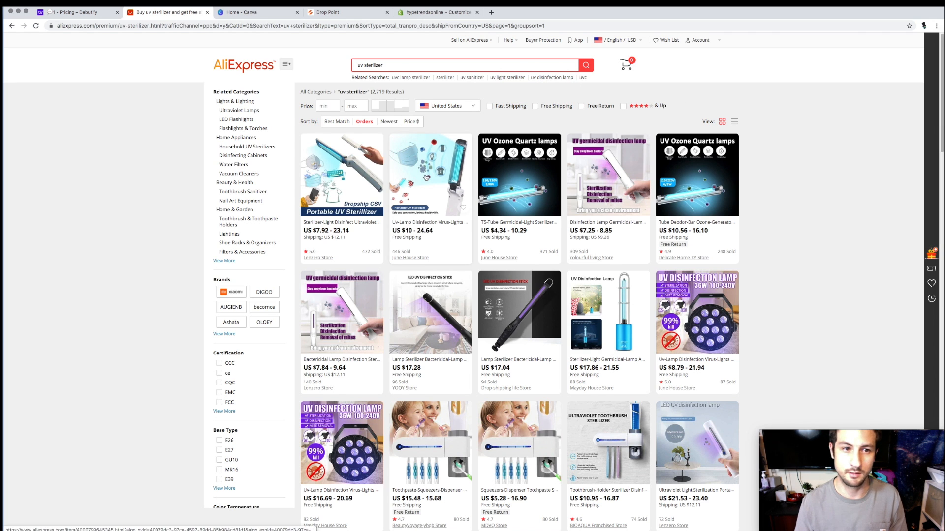
Run the related search "uv light sterilizer", sorted by orders and limited to products shipping from the United States
scroll(443, 108, "down", 1)
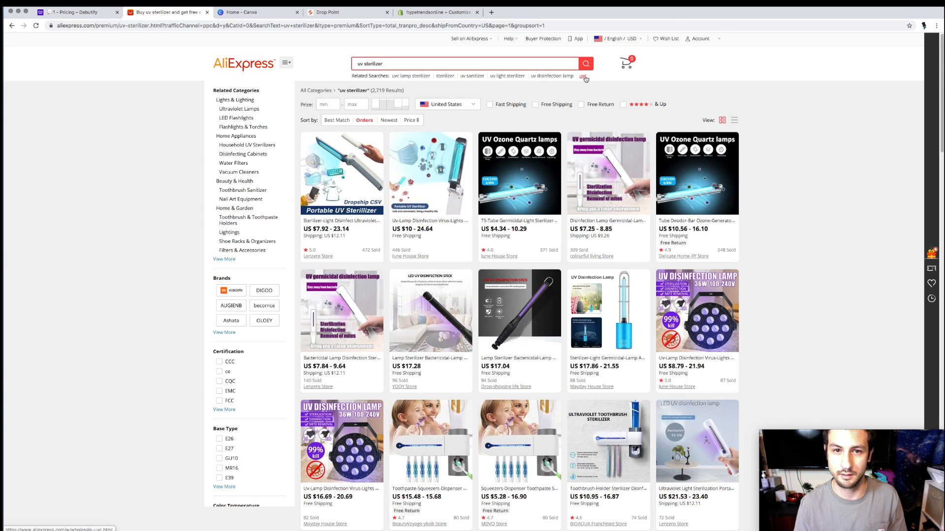
left_click(515, 77)
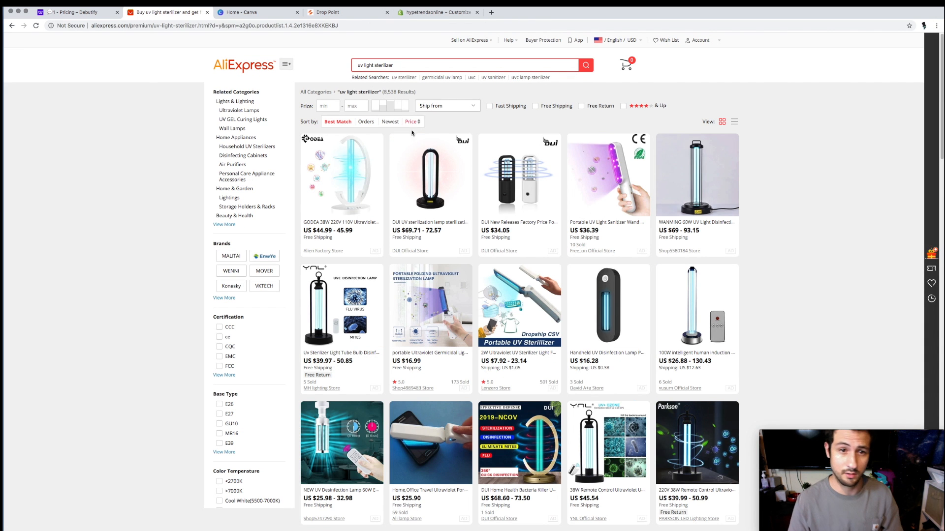
left_click(366, 122)
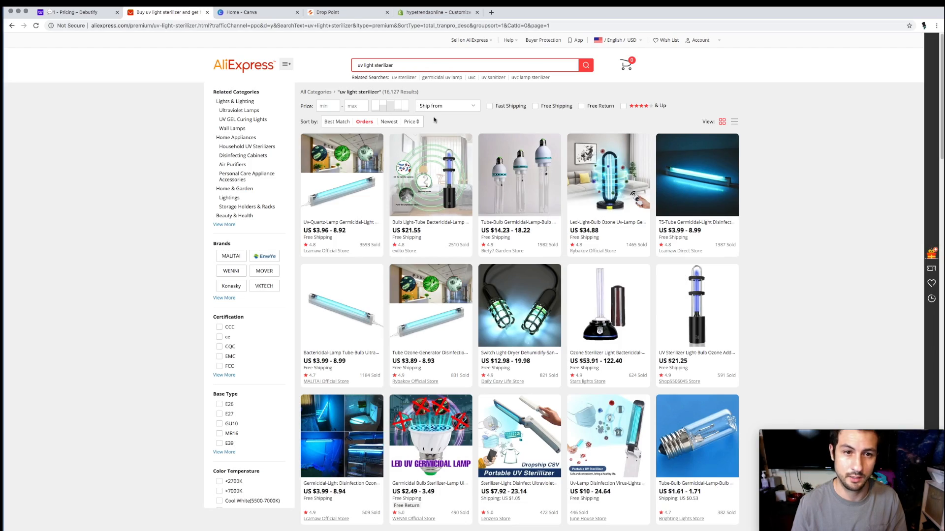
left_click(470, 108)
left_click(460, 120)
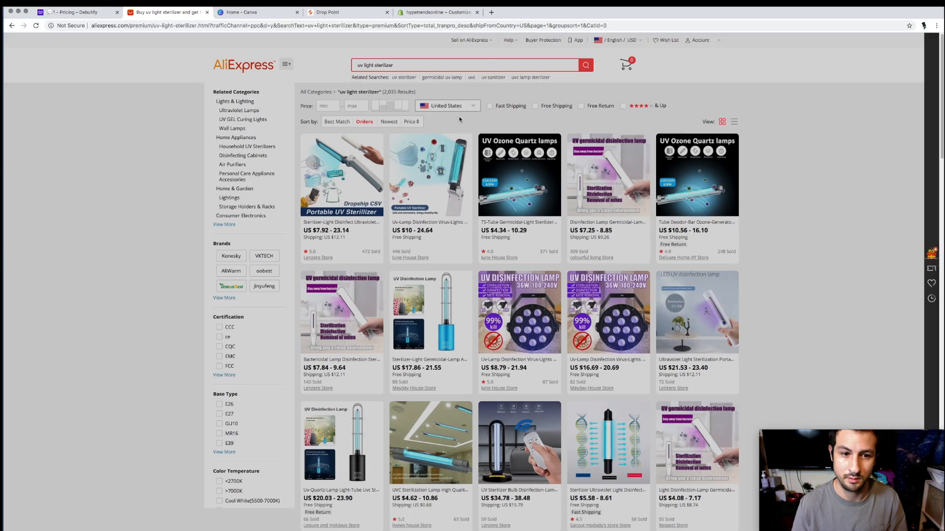
scroll(433, 207, "down", 1)
scroll(418, 162, "up", 1)
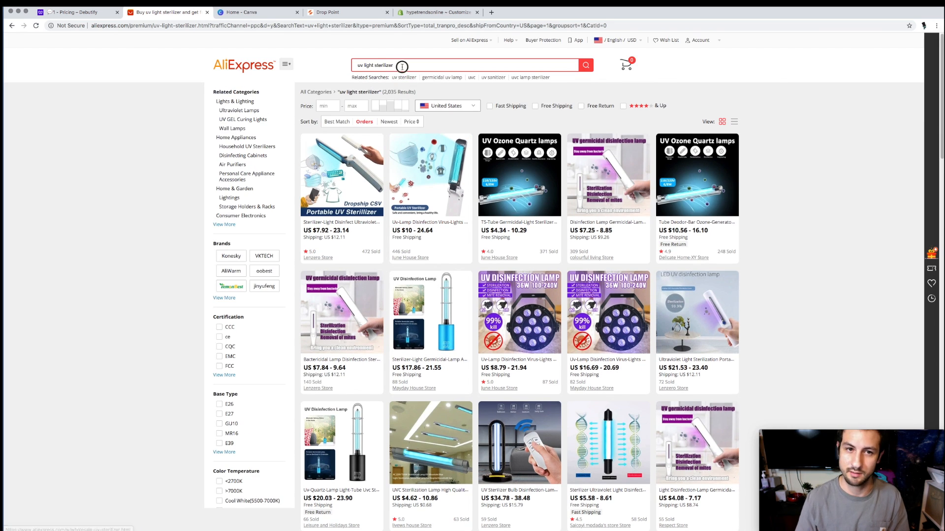
Replace the search term with "posture corrector" and run the search
left_click(402, 66)
key("BackSpace")
key("BackSpace")
key("BackSpace")
key("BackSpace")
key("BackSpace")
key("BackSpace")
key("BackSpace")
key("BackSpace")
key("BackSpace")
key("BackSpace")
key("BackSpace")
key("BackSpace")
key("BackSpace")
key("BackSpace")
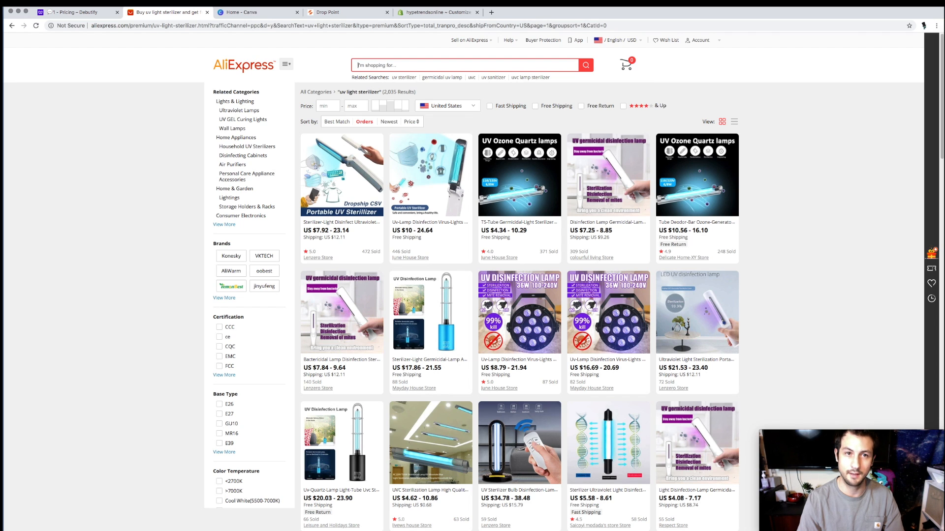
type("posture corrector")
key("Return")
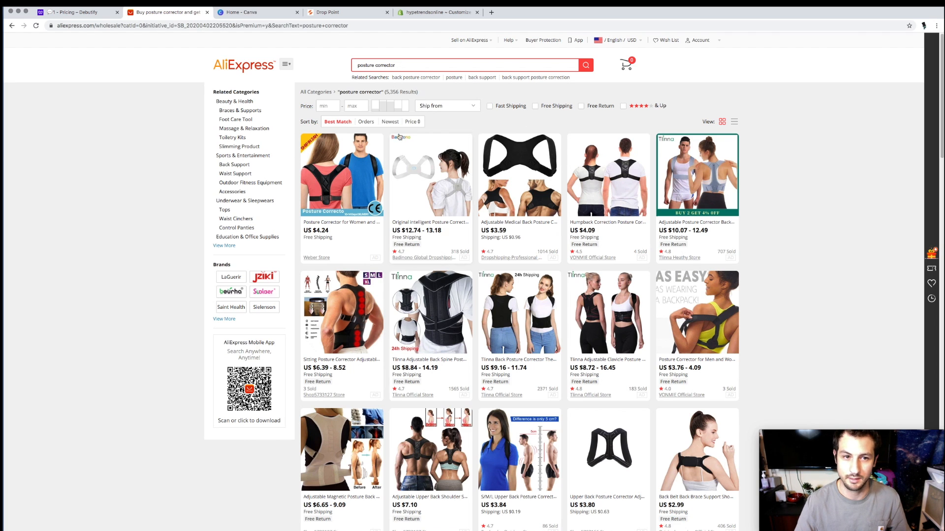
Sort the posture corrector results by orders and limit them to products shipping from the United States
left_click(365, 122)
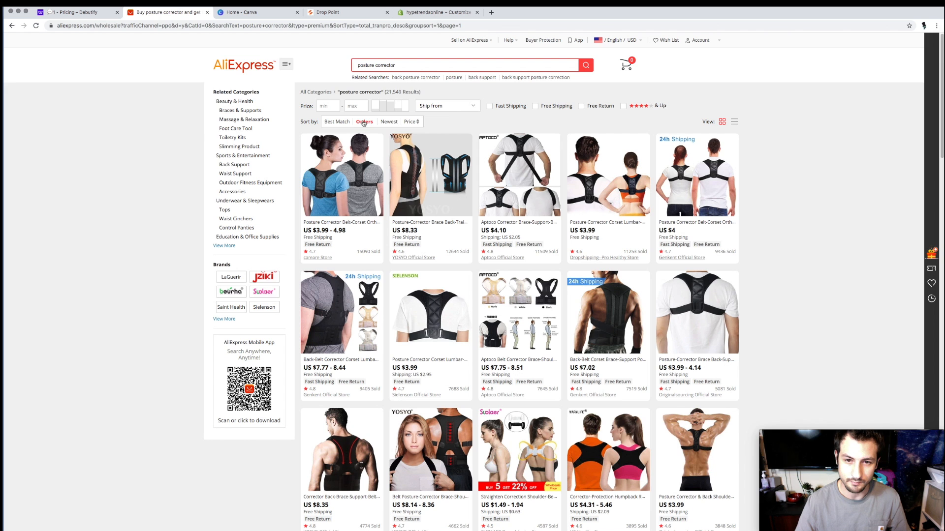
left_click(461, 110)
left_click(461, 121)
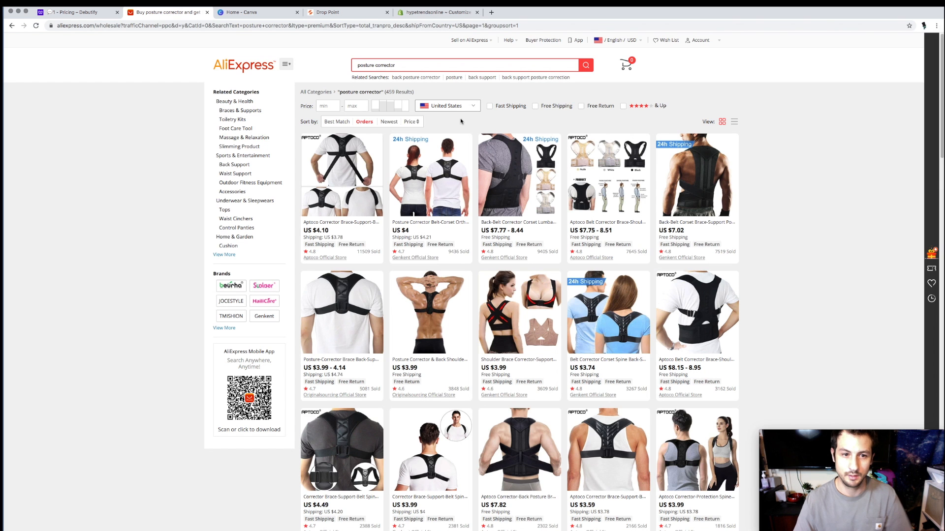
Open the first posture corrector listing, read through its customer reviews and return to the start of the listing
left_click(335, 175)
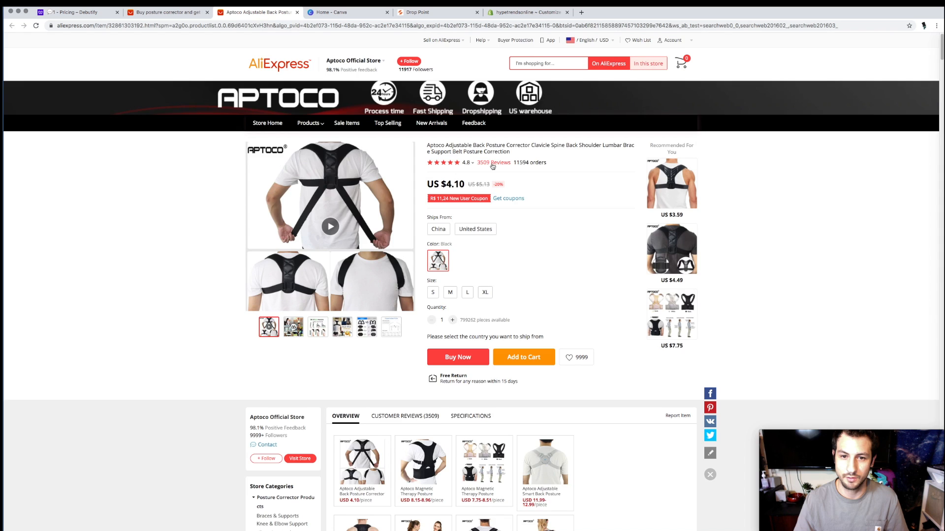
left_click(491, 164)
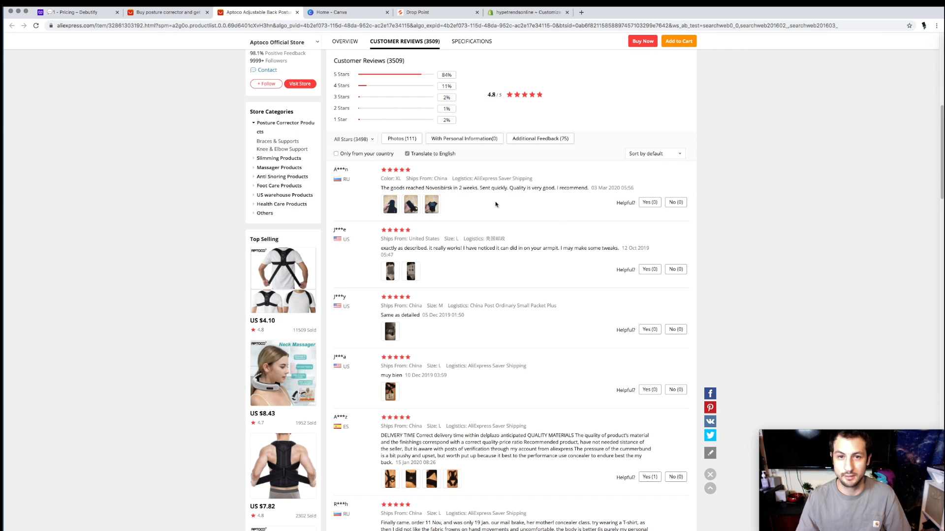
scroll(512, 231, "up", 1)
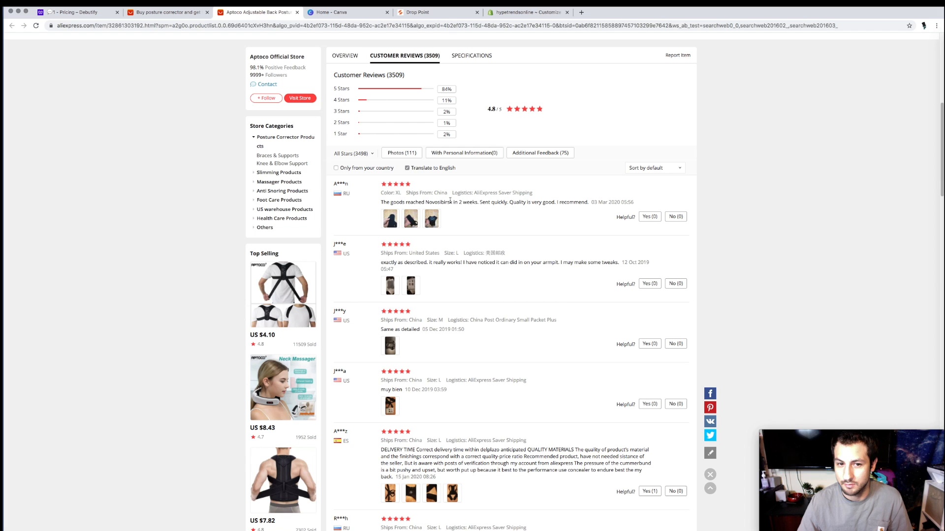
scroll(408, 431, "down", 10)
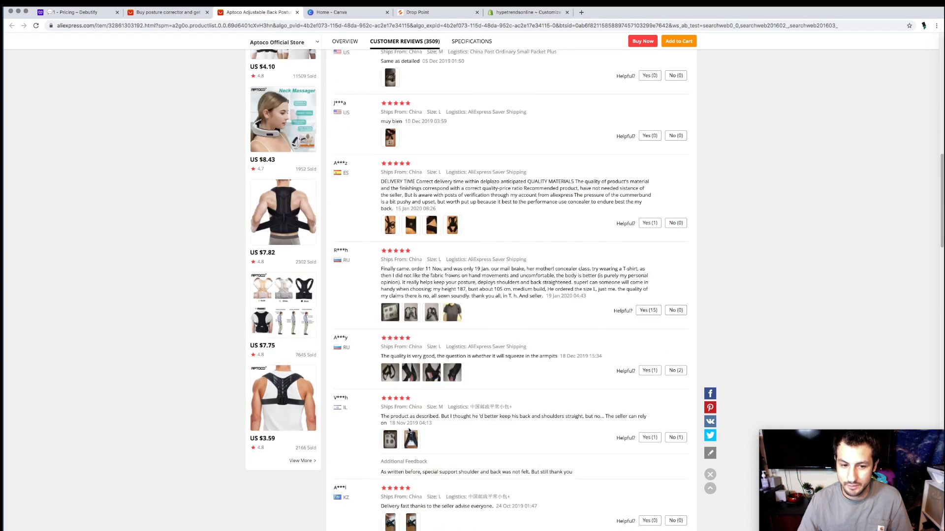
scroll(409, 431, "down", 2)
scroll(408, 431, "up", 15)
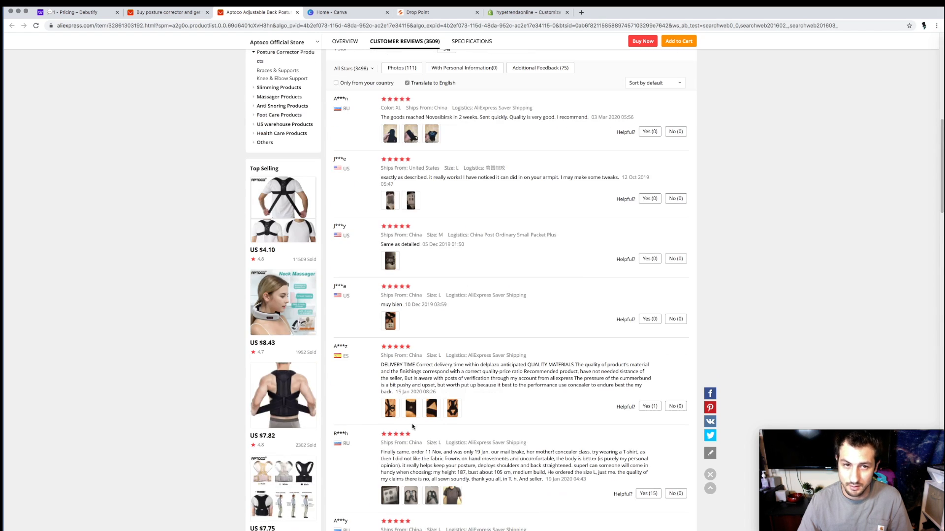
scroll(415, 432, "up", 4)
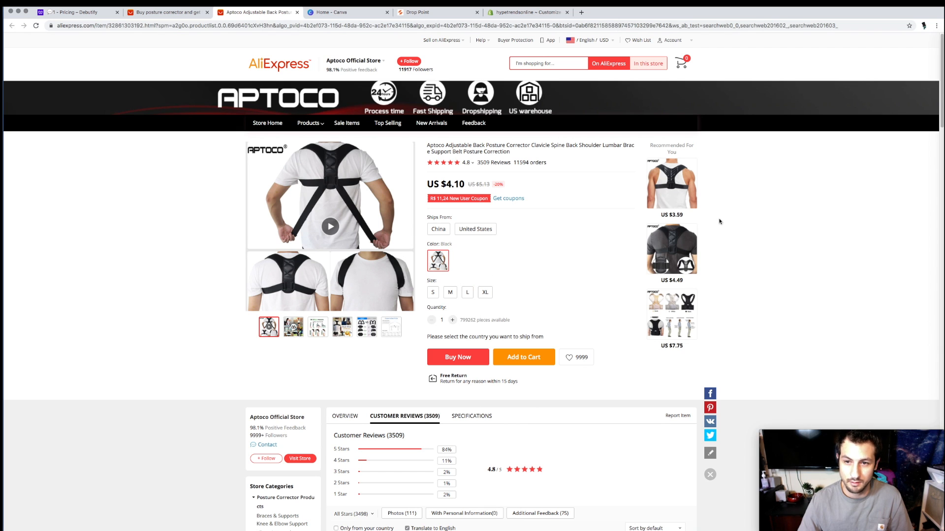
Examine the posture corrector's star ratings and the dates, shipping origins and comments of its individual reviews
scroll(502, 392, "down", 1)
scroll(502, 392, "down", 1)
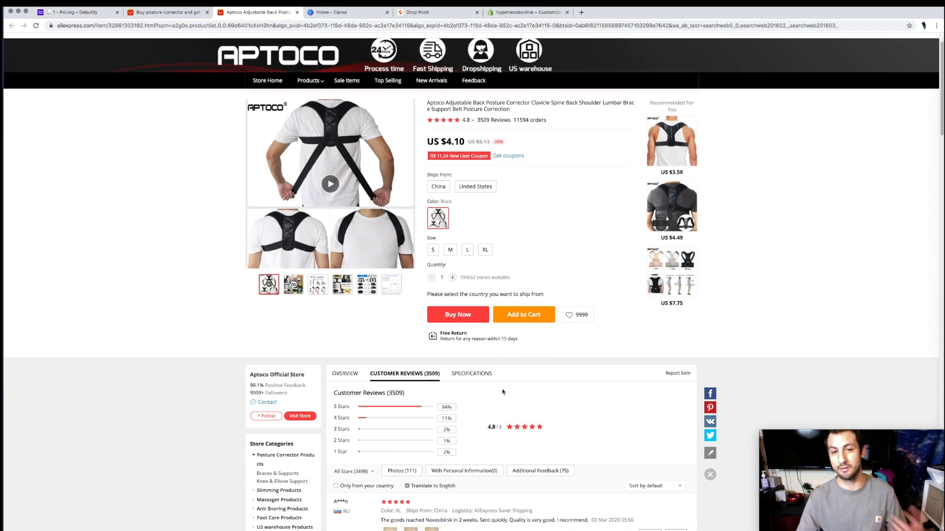
scroll(470, 435, "down", 4)
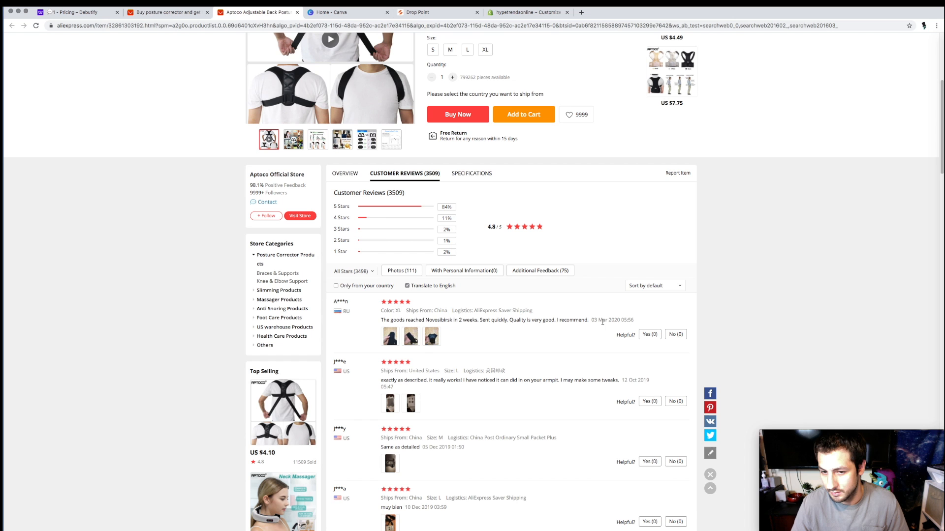
scroll(461, 345, "down", 3)
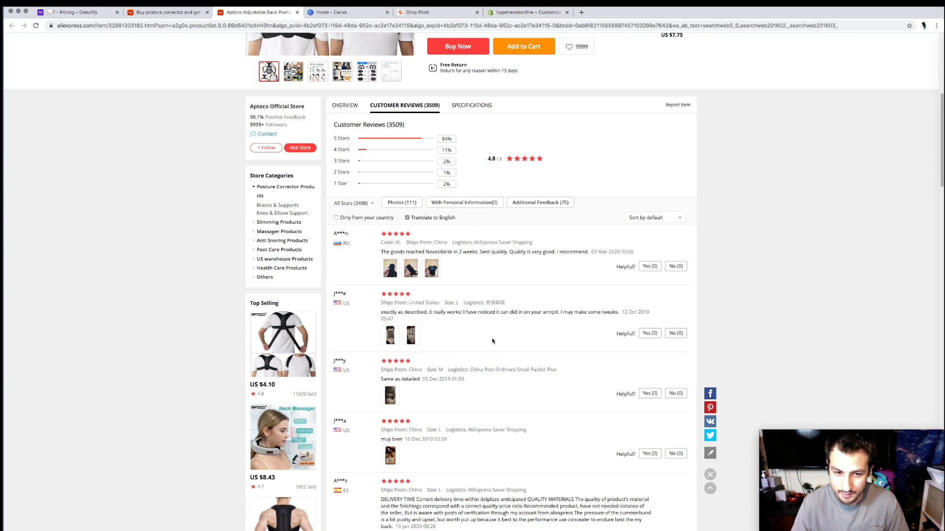
scroll(496, 378, "down", 4)
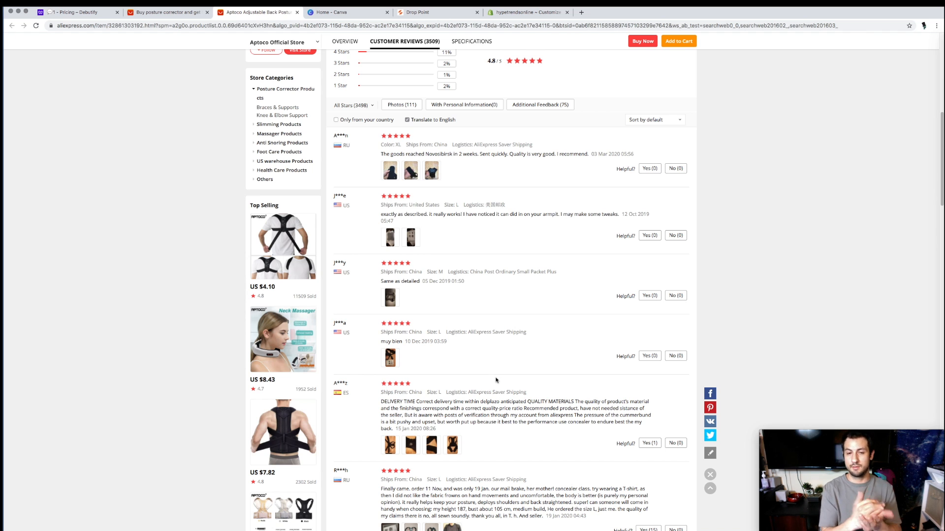
scroll(497, 364, "up", 8)
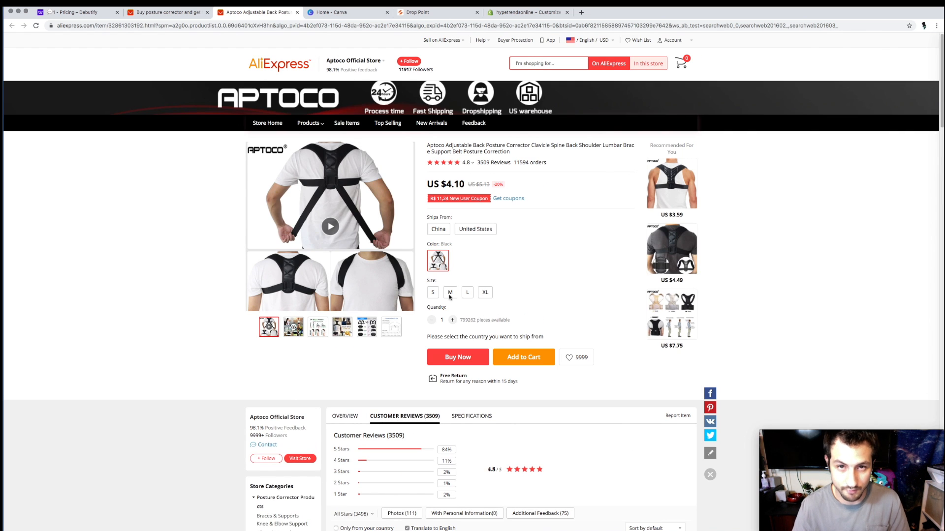
Return to the posture corrector search results, replace the search term with "magnet phone charger" and run the search
left_click(167, 12)
left_click(409, 66)
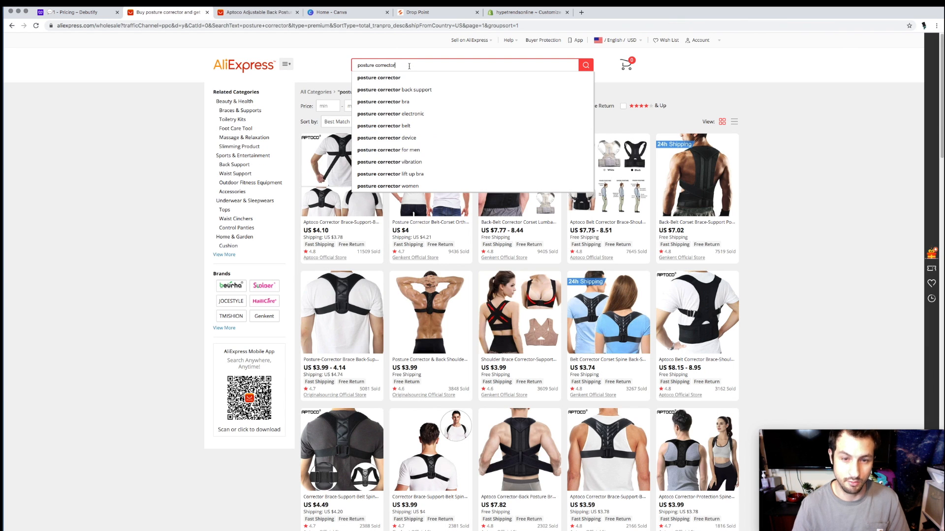
key("BackSpace")
key("BackSpace")
key("BackSpace")
key("BackSpace")
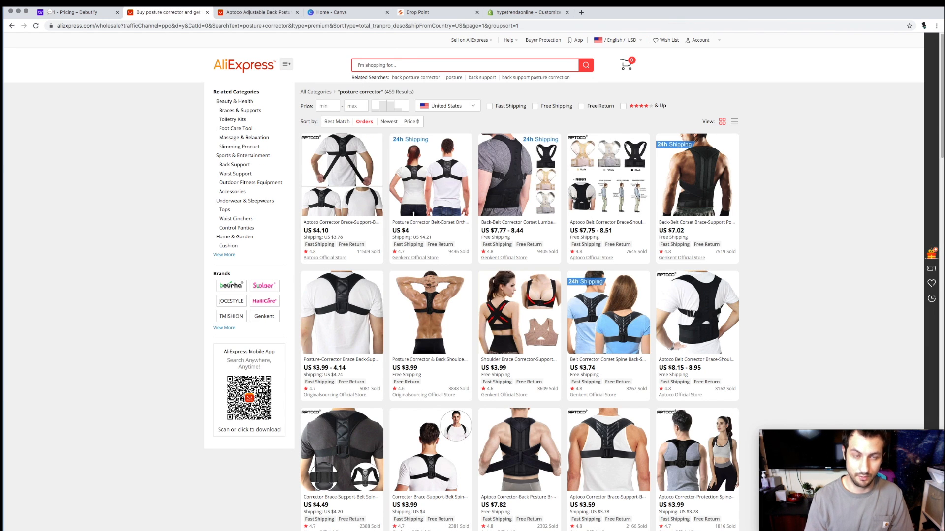
type("magnet")
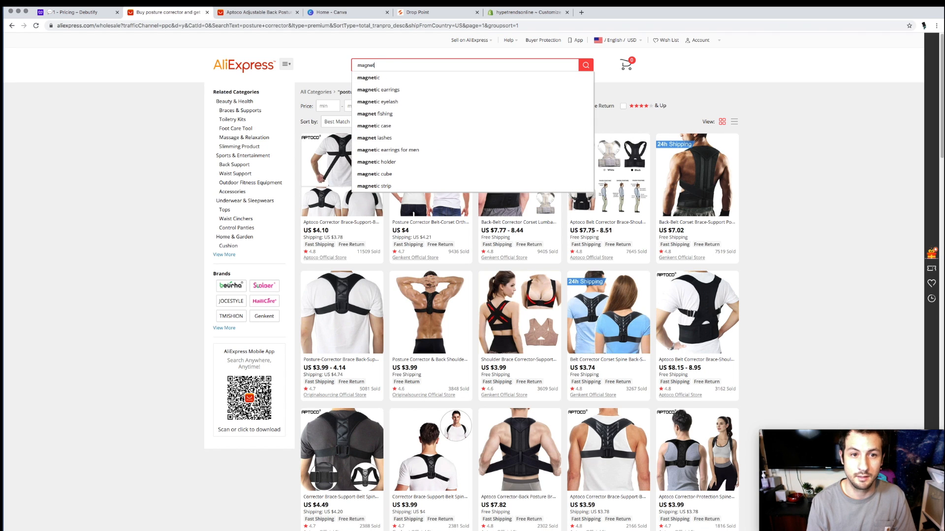
type(" phon")
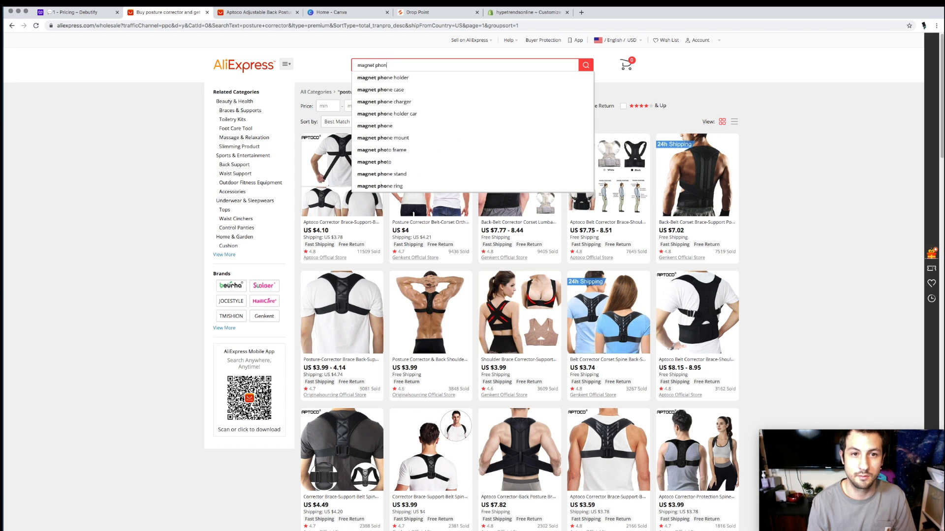
type("e sh")
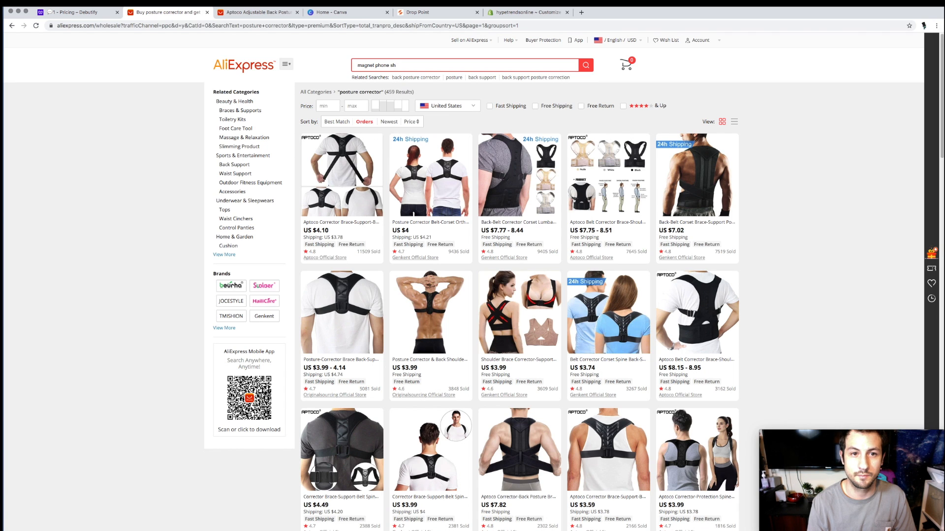
key("BackSpace")
key("BackSpace")
type("charger")
key("Return")
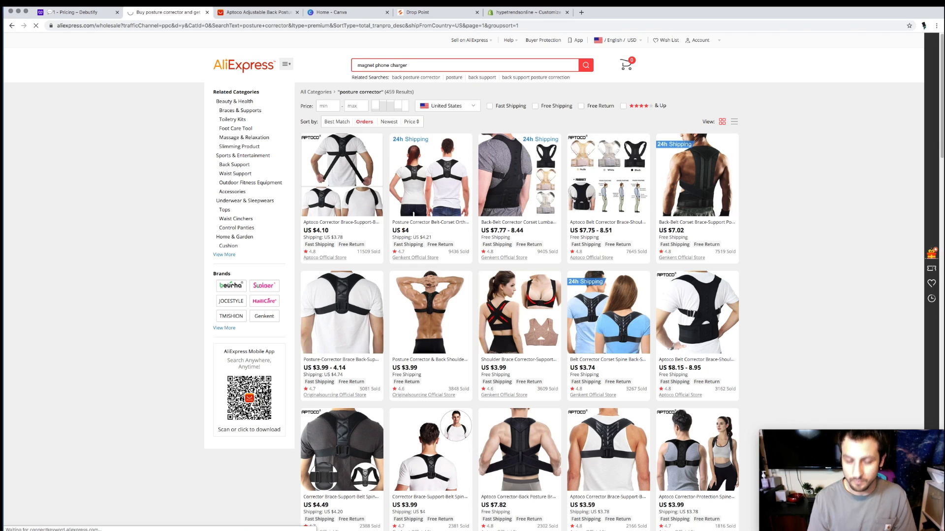
Sort the magnet phone charger results by orders and limit them to products shipping from the United States
left_click(376, 122)
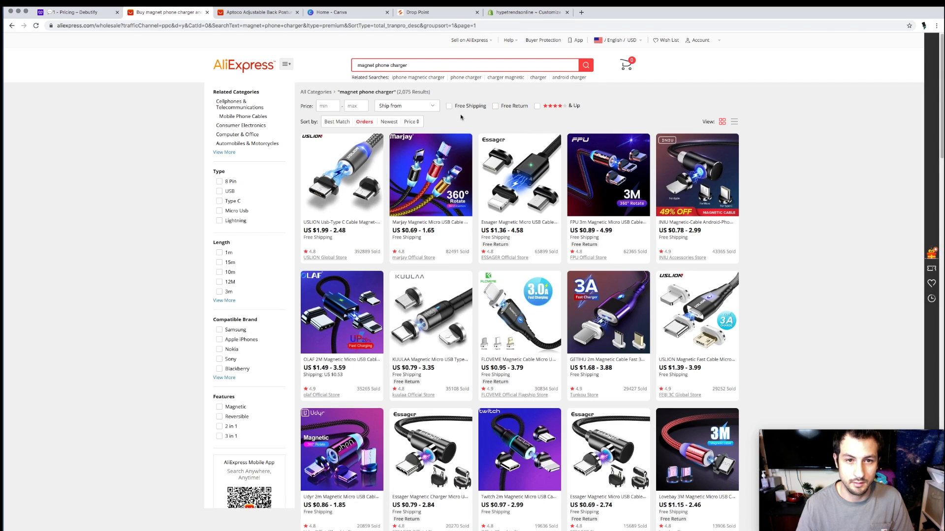
left_click(435, 106)
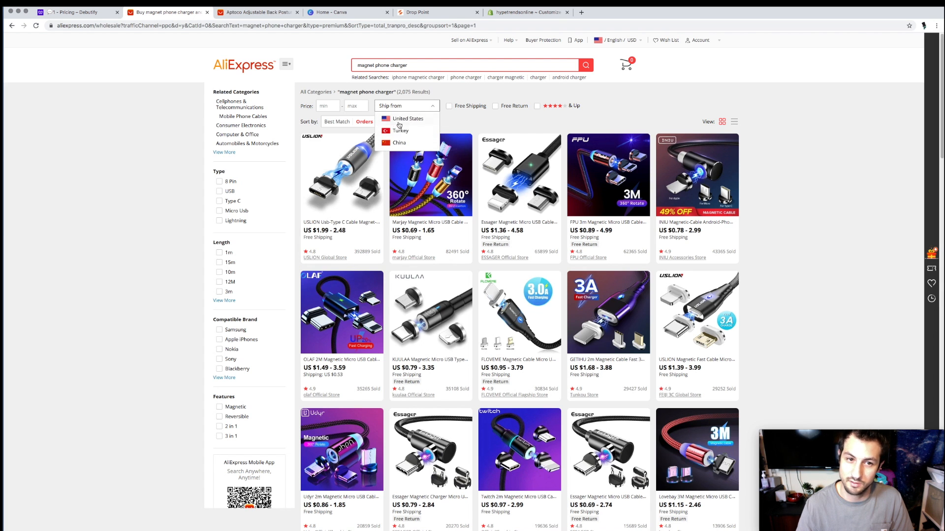
left_click(401, 122)
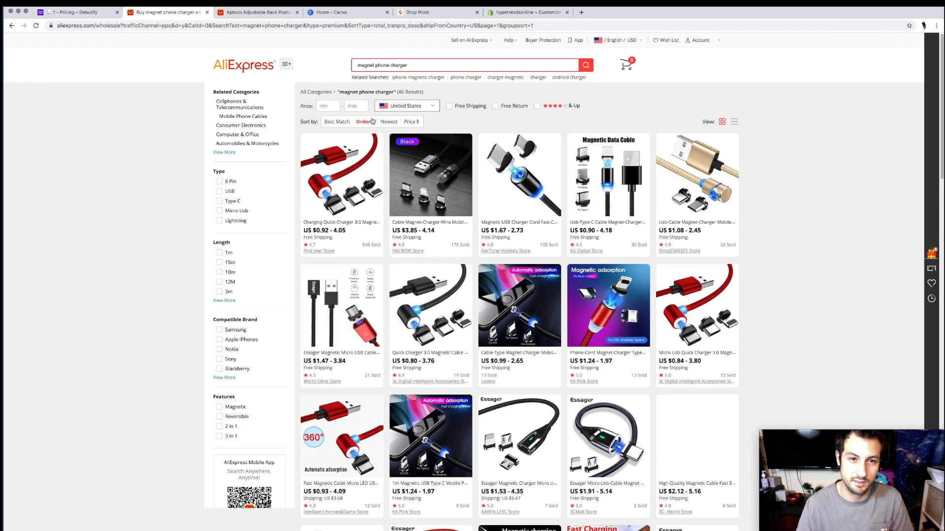
Switch the shipping origin of the charger results to China and sort them by orders
left_click(435, 108)
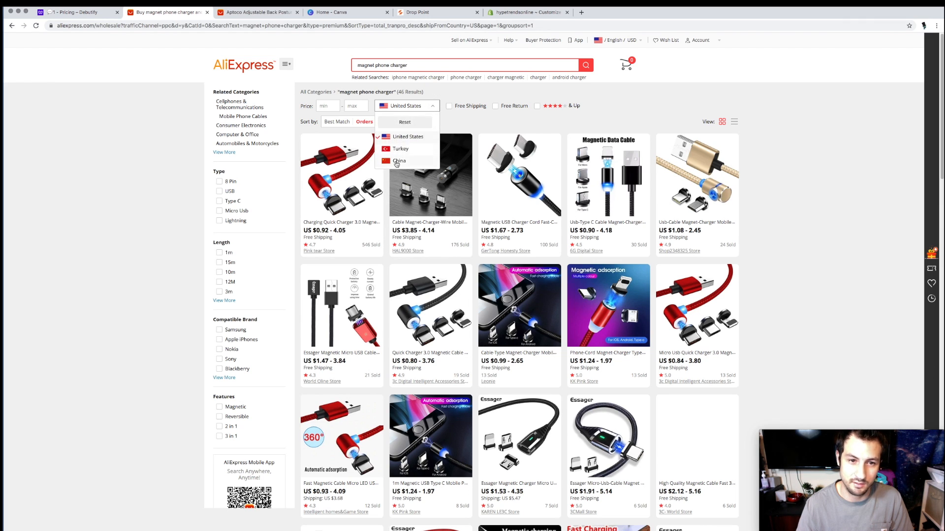
left_click(396, 160)
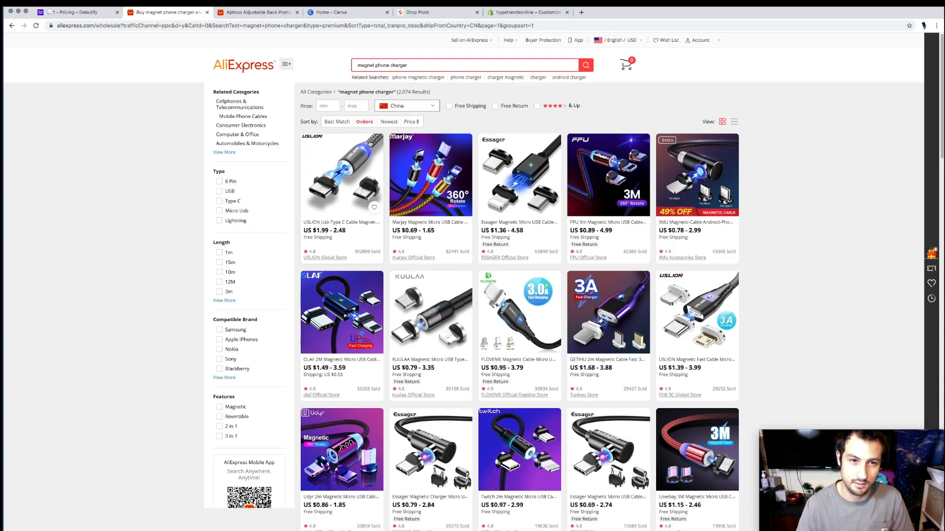
left_click(365, 122)
Reset the shipping origin filter on the charger results and sort them by orders
left_click(412, 109)
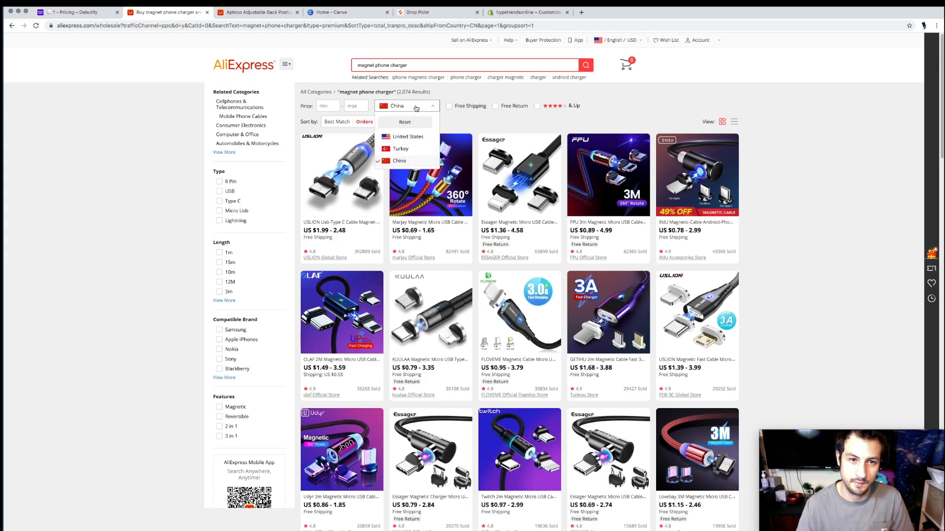
left_click(412, 122)
left_click(366, 123)
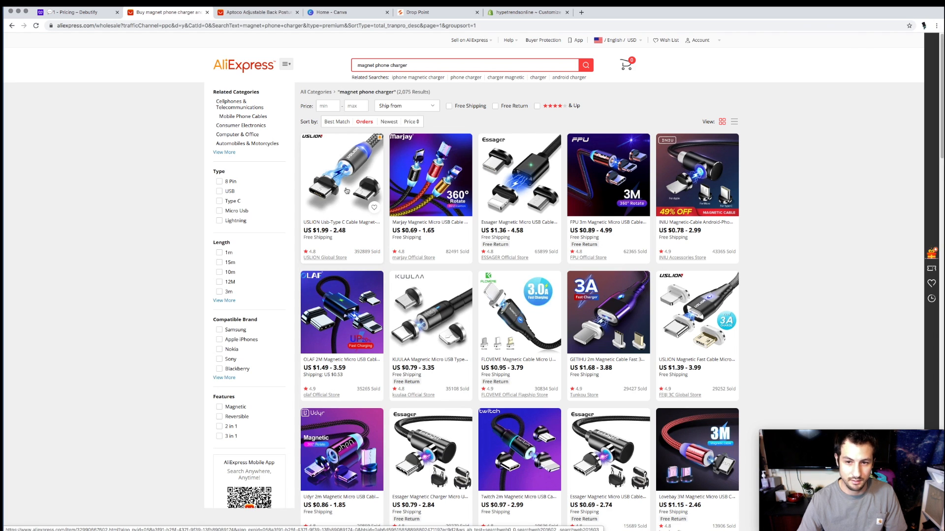
Open the first USLION magnetic cable listing, check its delivery estimate and product description, and return to the start of the listing
left_click(325, 185)
scroll(392, 300, "down", 4)
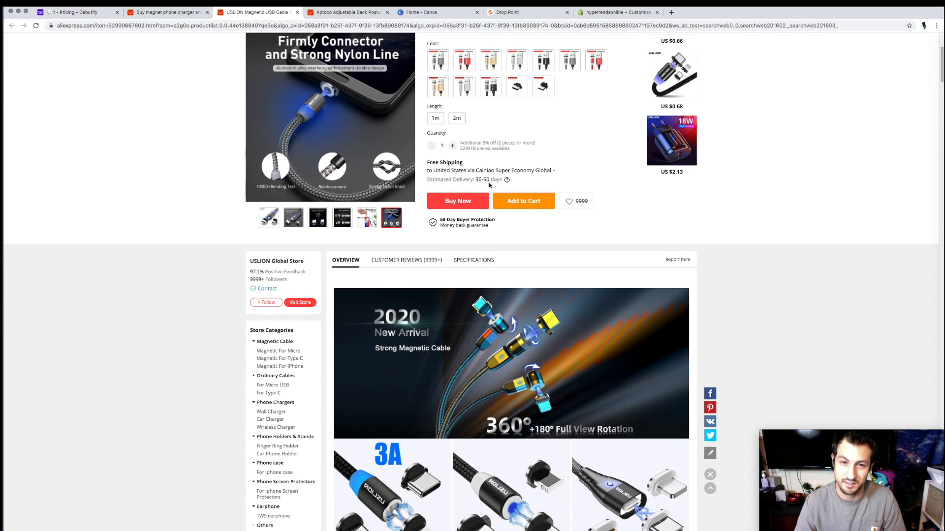
scroll(467, 299, "down", 8)
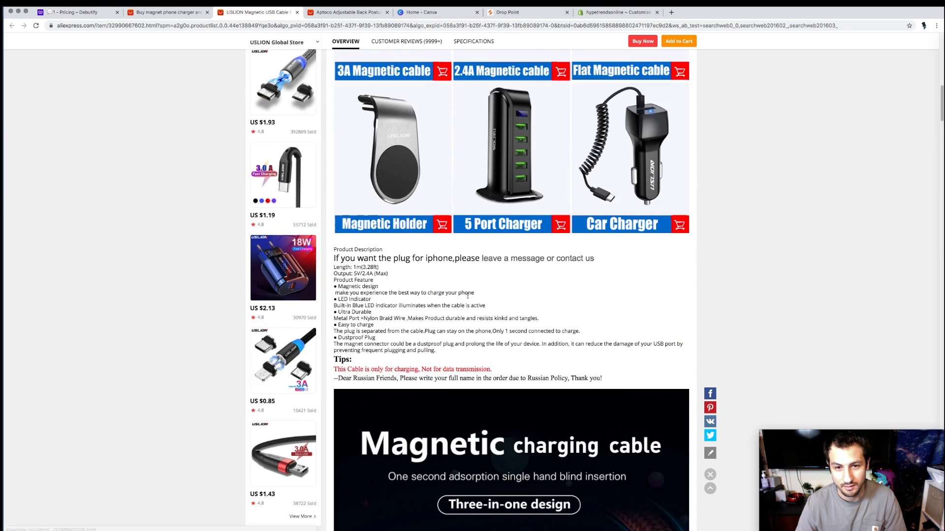
scroll(467, 295, "up", 13)
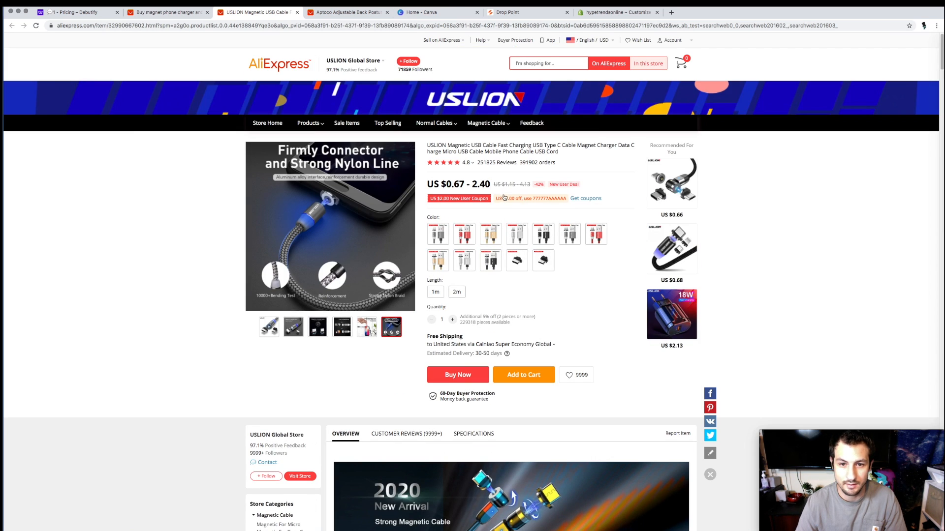
Open the magnetic cable's customer reviews and examine the star ratings, review dates and comments about delivery
left_click(493, 163)
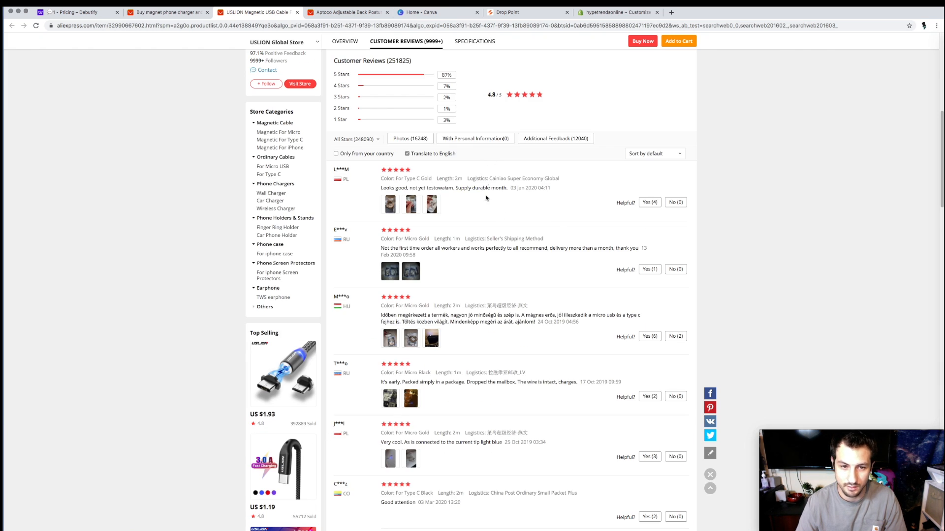
scroll(491, 306, "down", 1)
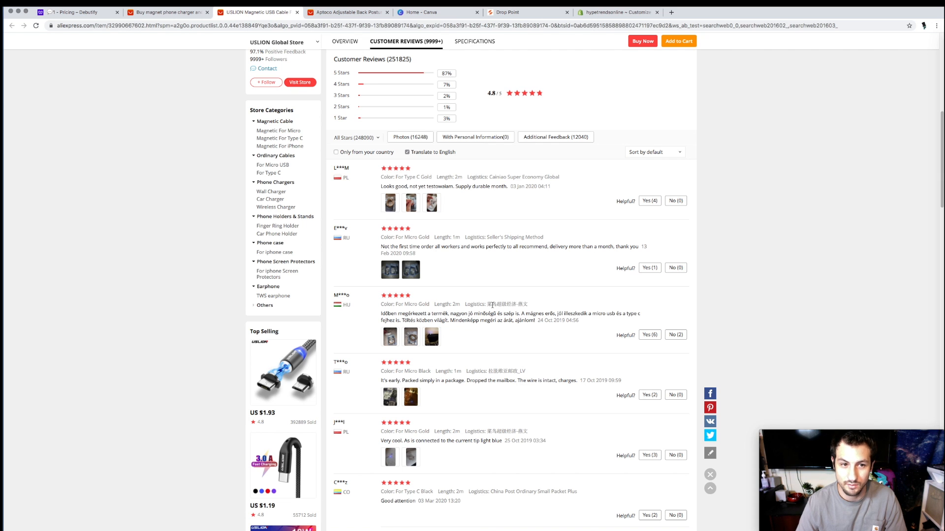
scroll(492, 305, "down", 1)
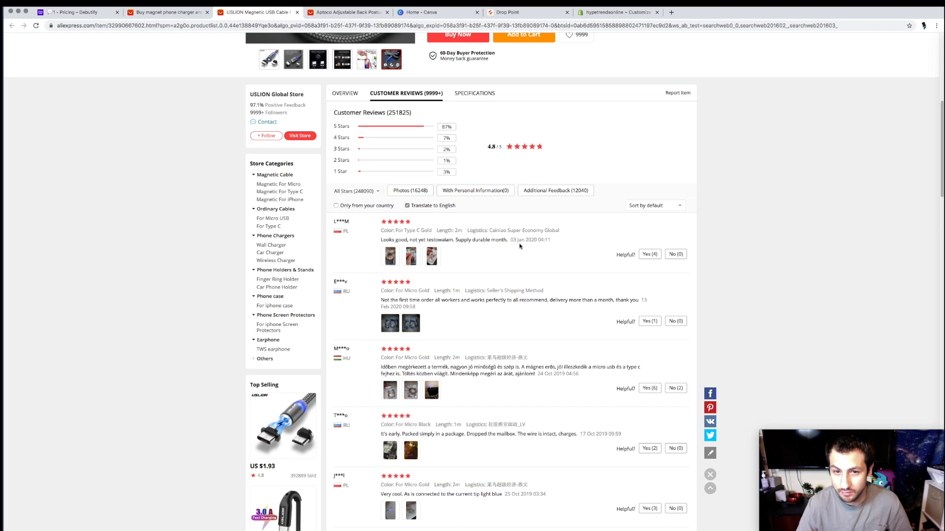
scroll(514, 247, "down", 1)
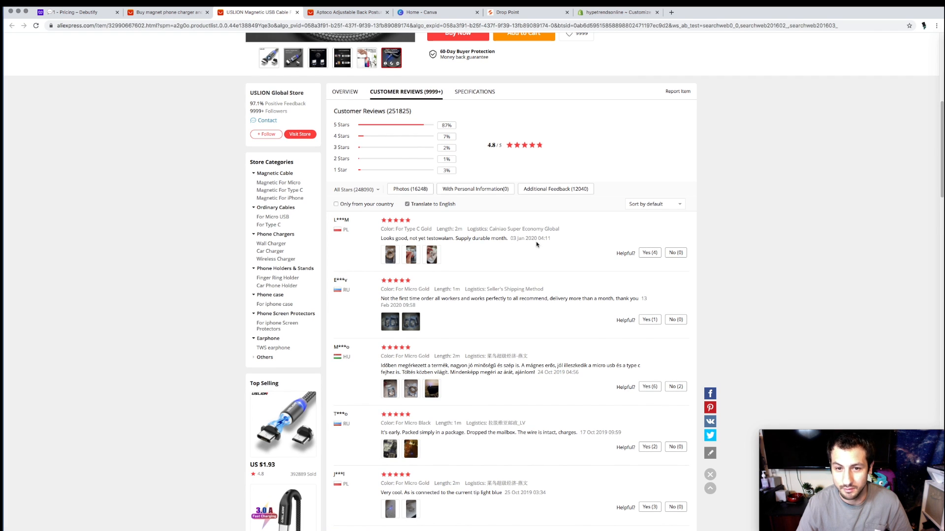
scroll(539, 241, "down", 1)
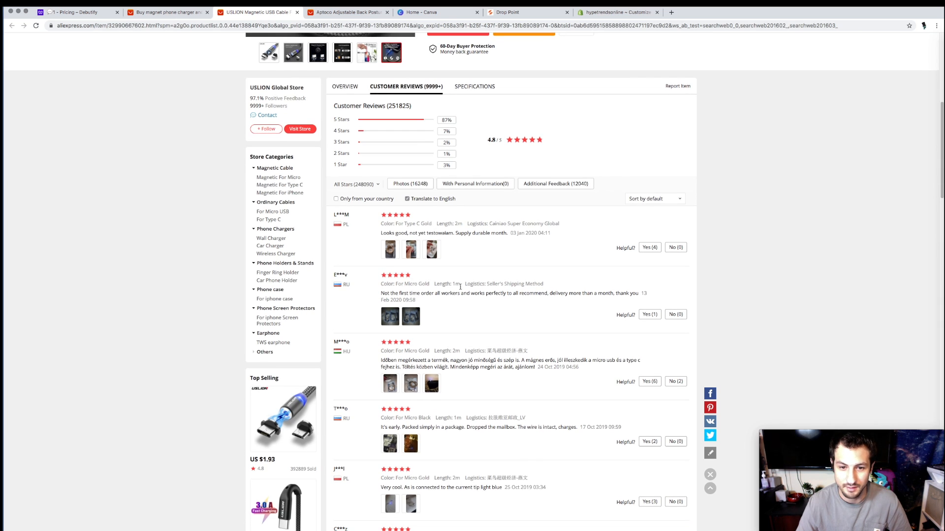
scroll(433, 285, "down", 3)
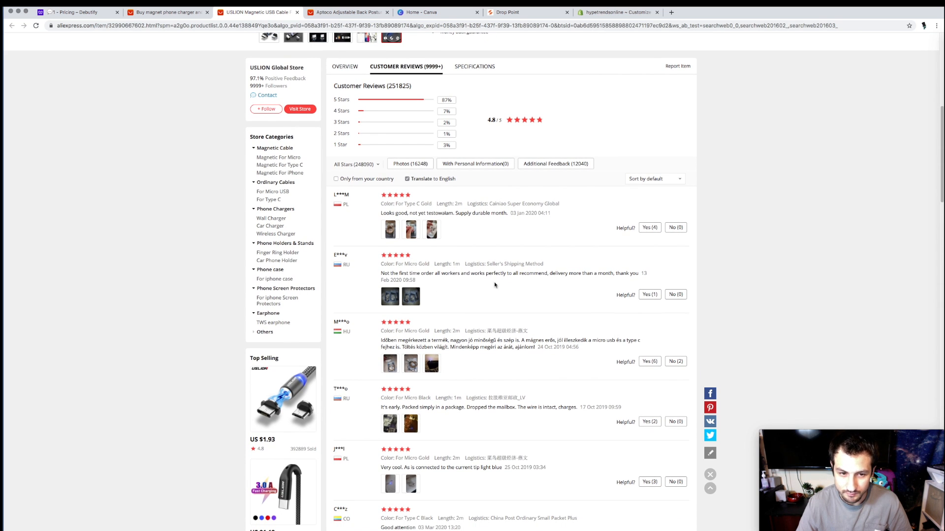
Sort the magnetic cable's reviews by latest and read the dates and comments on the first page
left_click(661, 180)
left_click(659, 191)
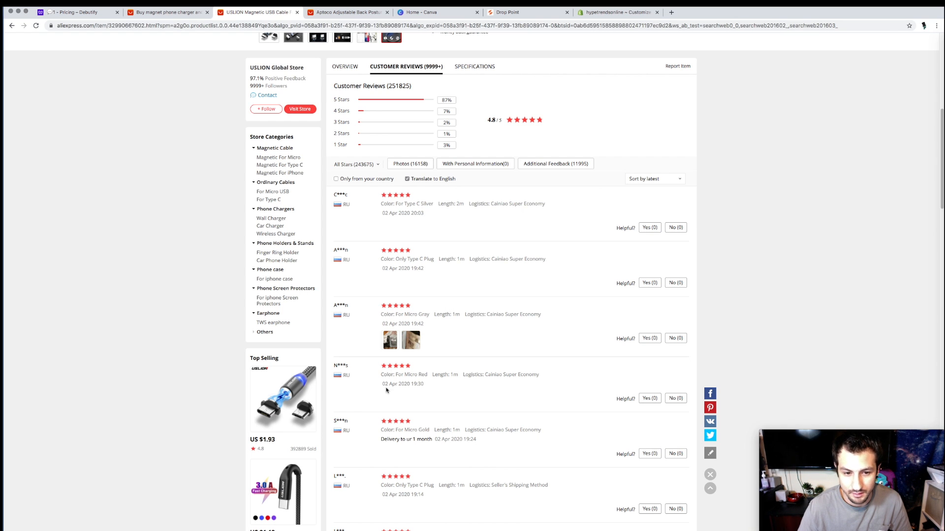
scroll(403, 399, "down", 2)
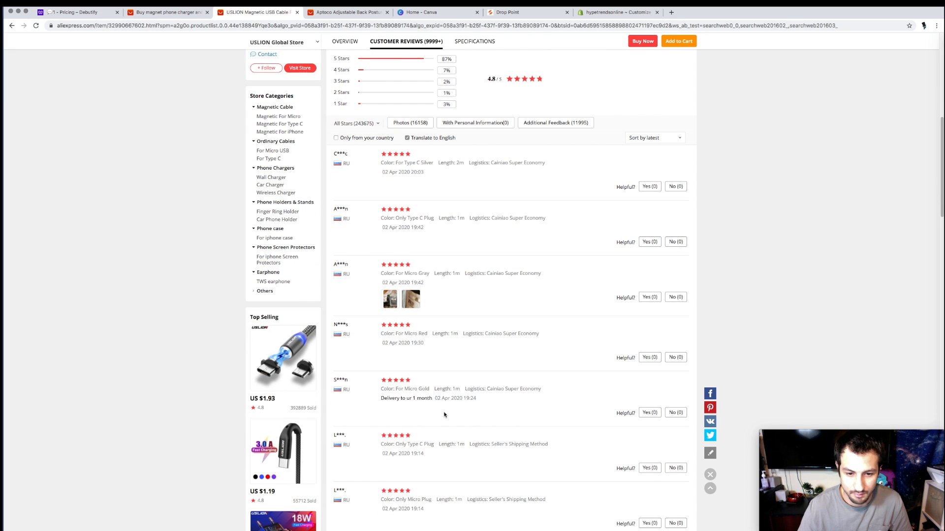
scroll(428, 431, "down", 3)
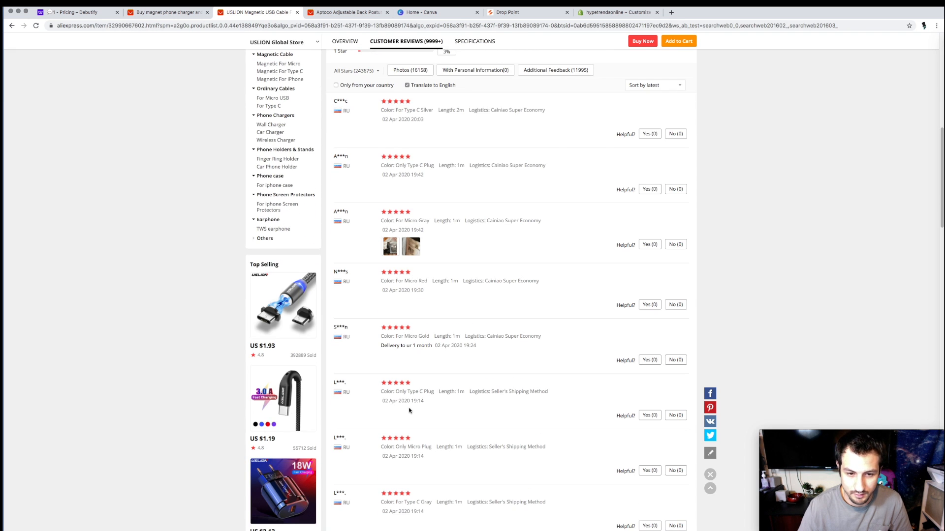
scroll(396, 119, "down", 5)
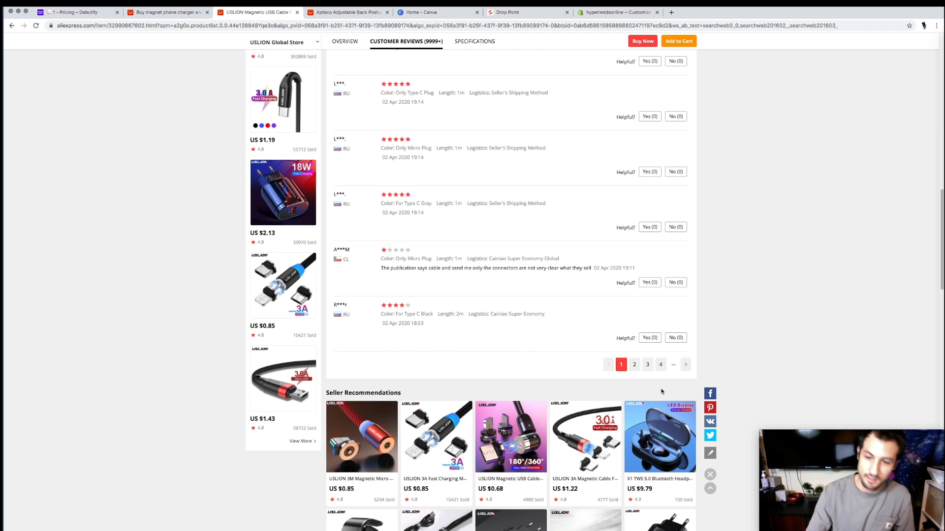
Page through the latest reviews to page 5, checking their dates, and skim the seller recommendations and related products below them
left_click(684, 366)
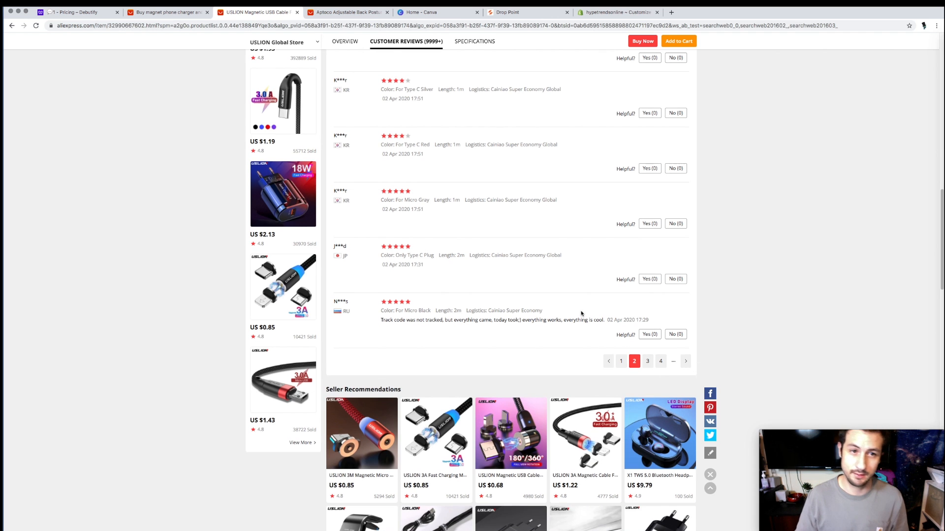
scroll(582, 313, "up", 1)
scroll(580, 314, "down", 3)
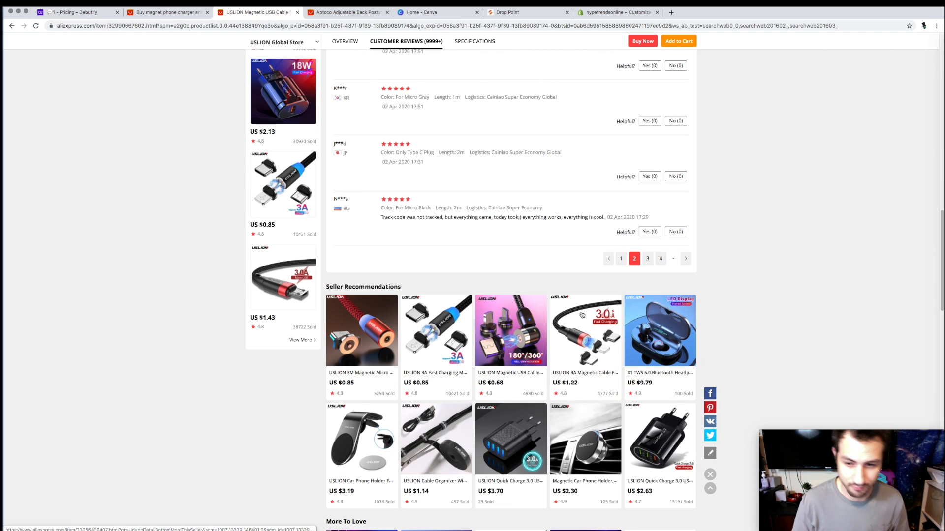
left_click(689, 262)
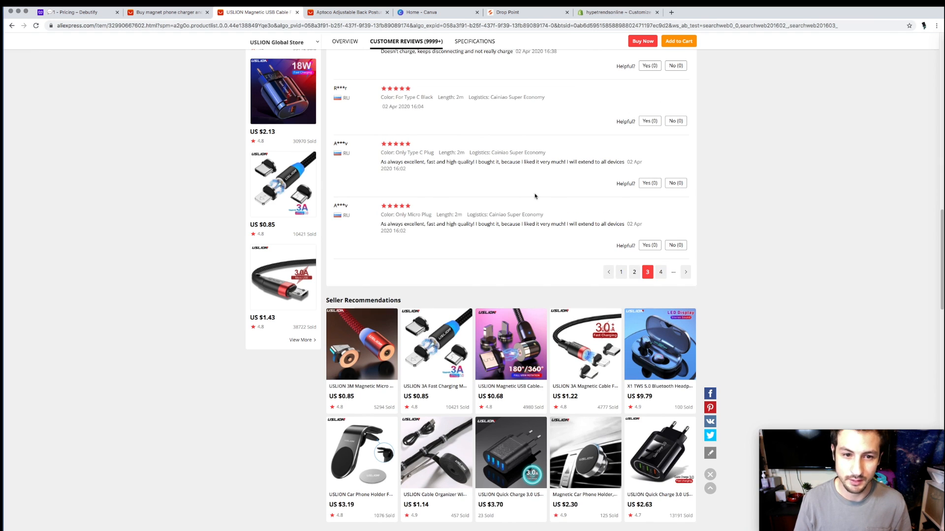
scroll(460, 224, "down", 1)
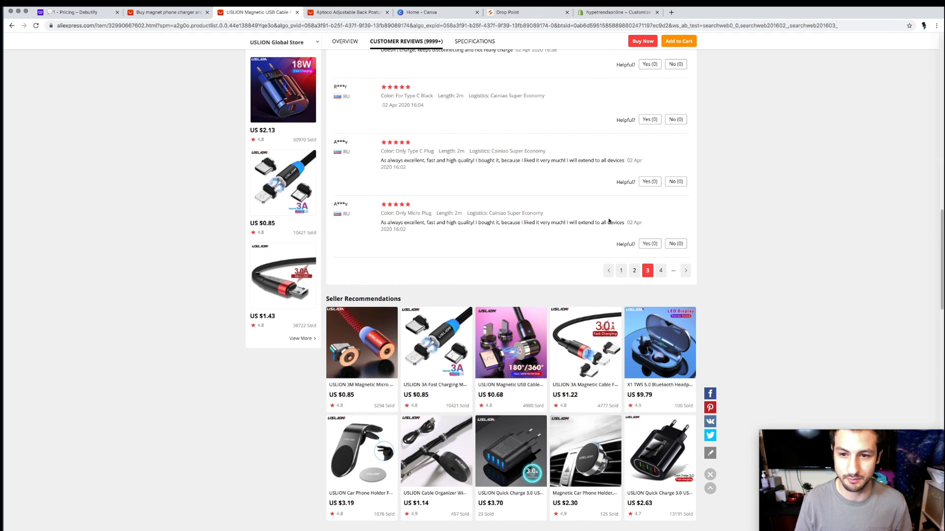
left_click(685, 270)
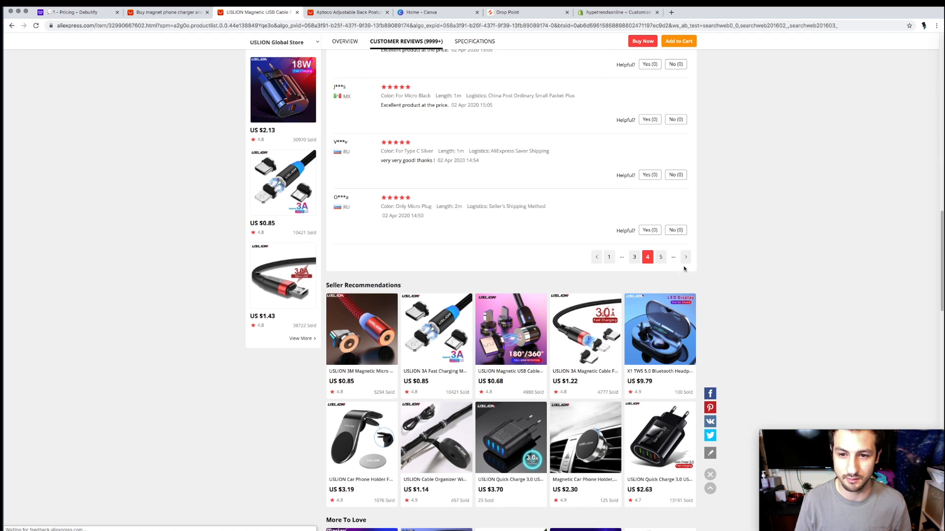
scroll(548, 158, "down", 1)
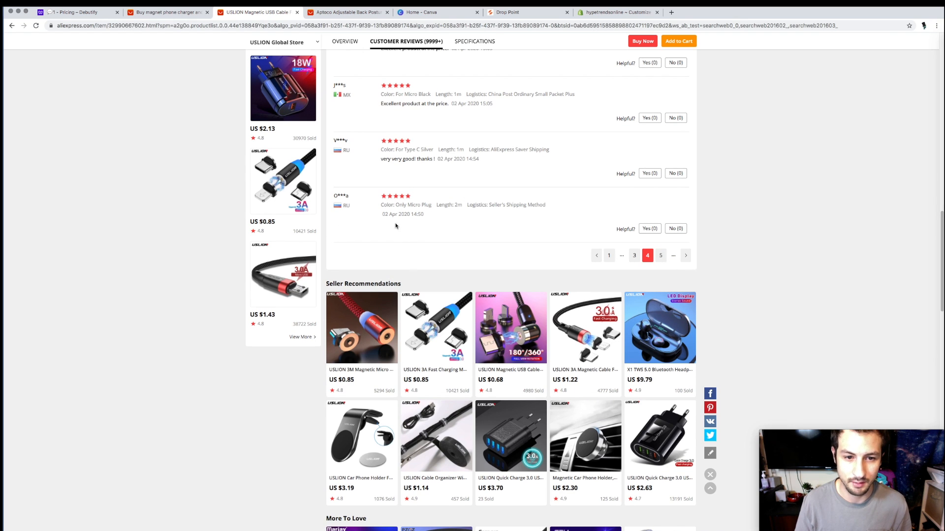
left_click(686, 258)
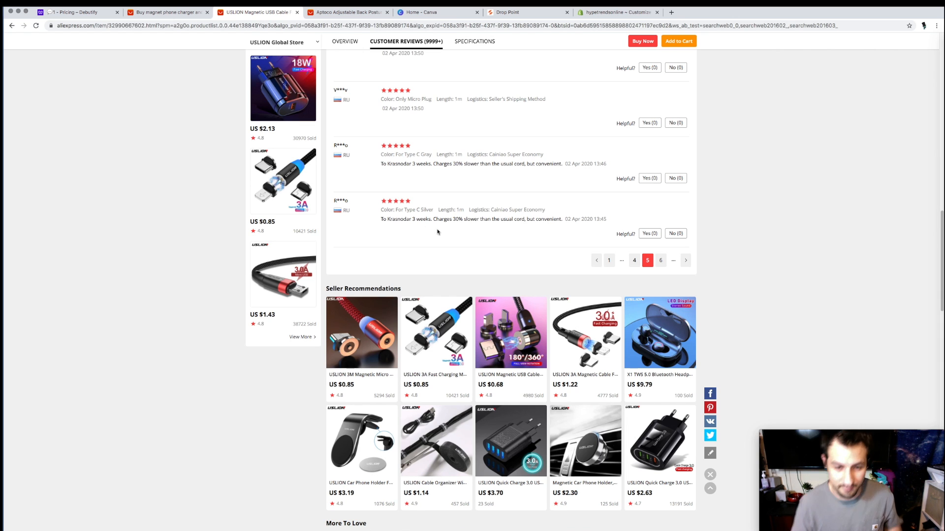
scroll(448, 236, "down", 2)
scroll(408, 330, "down", 5)
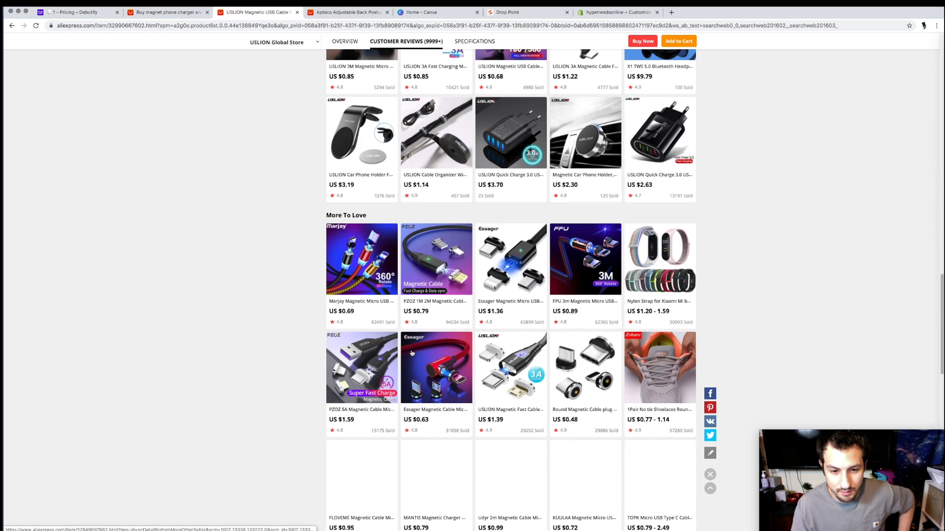
scroll(415, 369, "up", 1)
scroll(415, 369, "up", 7)
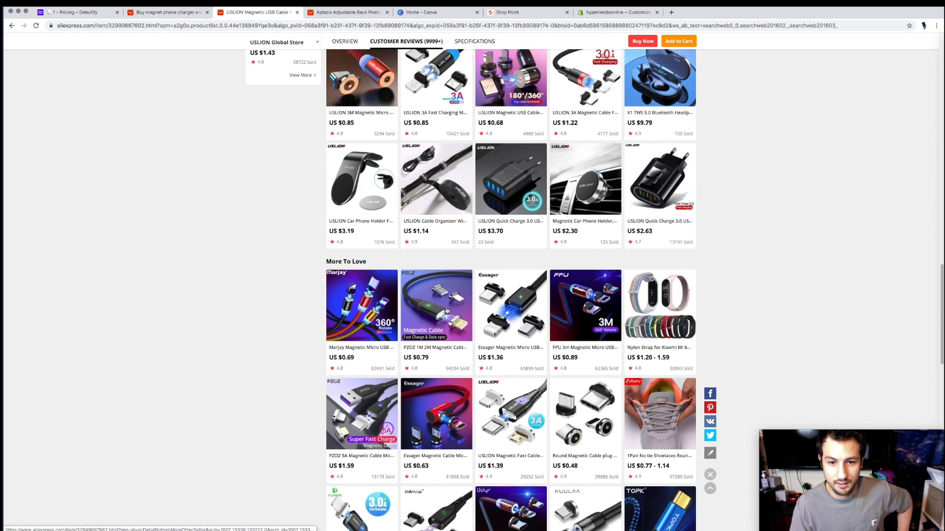
scroll(445, 336, "down", 1)
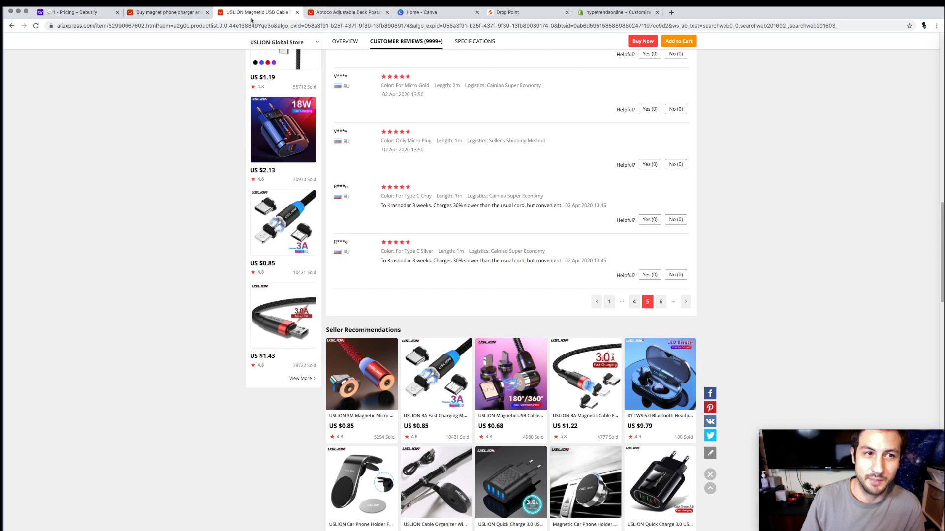
left_click(172, 13)
left_click(255, 15)
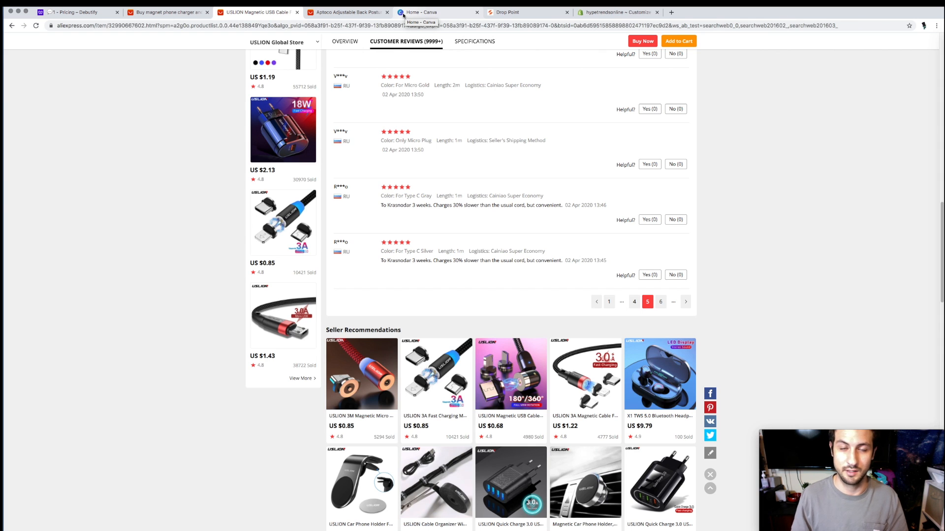
Switch to the Shopify theme editor, leave it without saving, and go from the store's apps page to the Shopify App Store
left_click(615, 12)
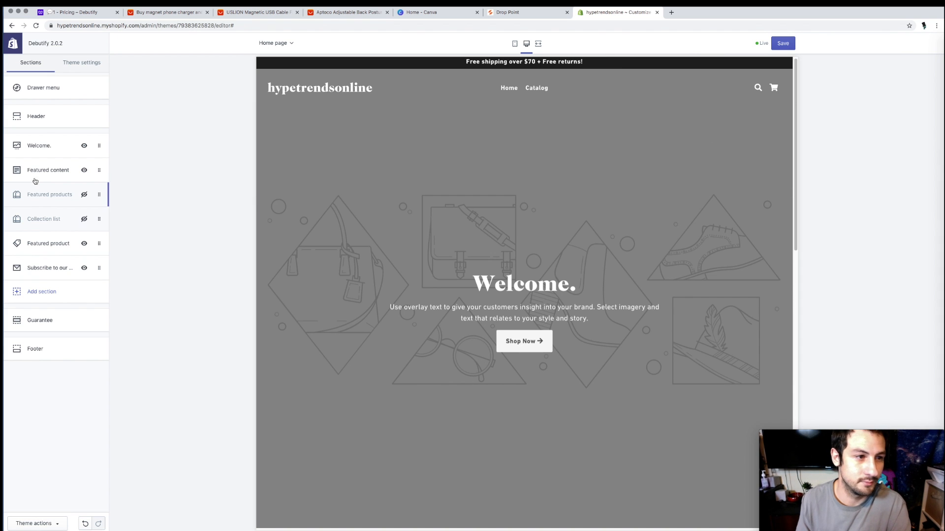
left_click(14, 43)
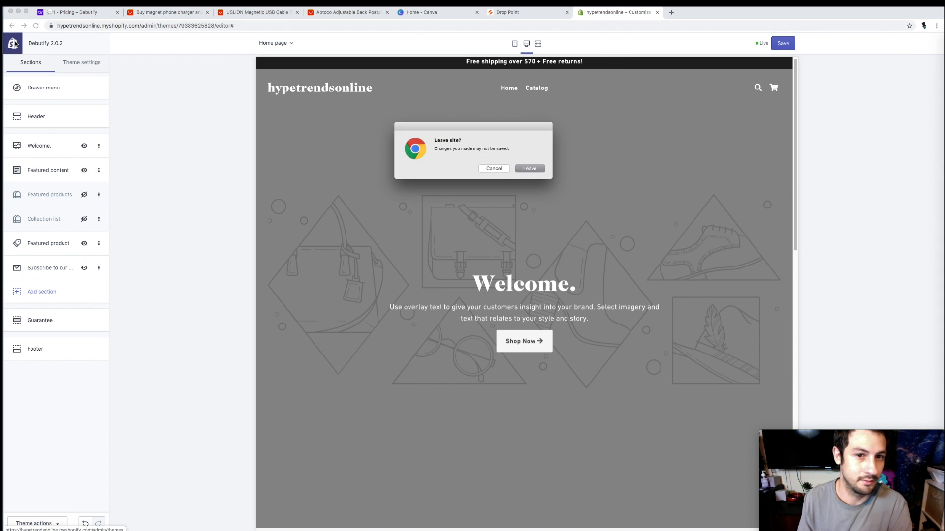
left_click(540, 172)
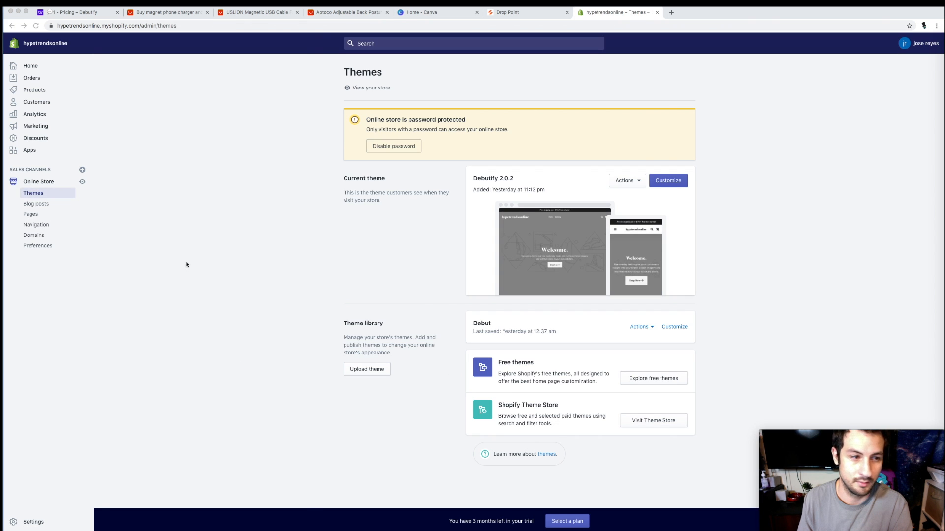
left_click(30, 151)
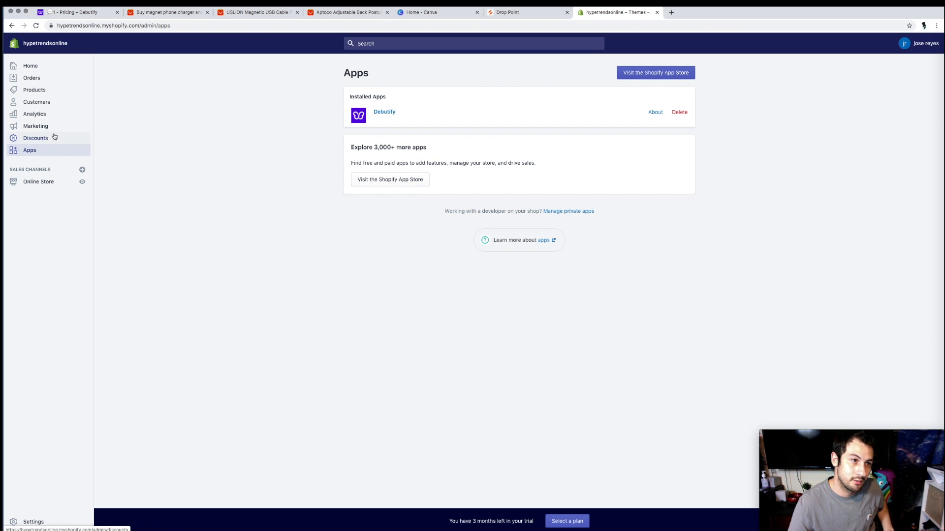
left_click(636, 74)
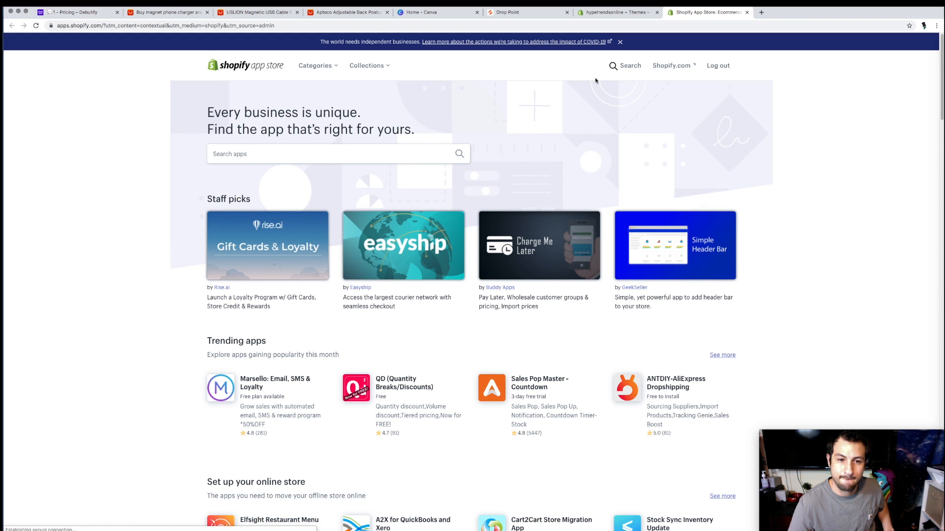
Search the Shopify App Store for "oberlo" and open the Oberlo - Dropshipping App listing
left_click(356, 153)
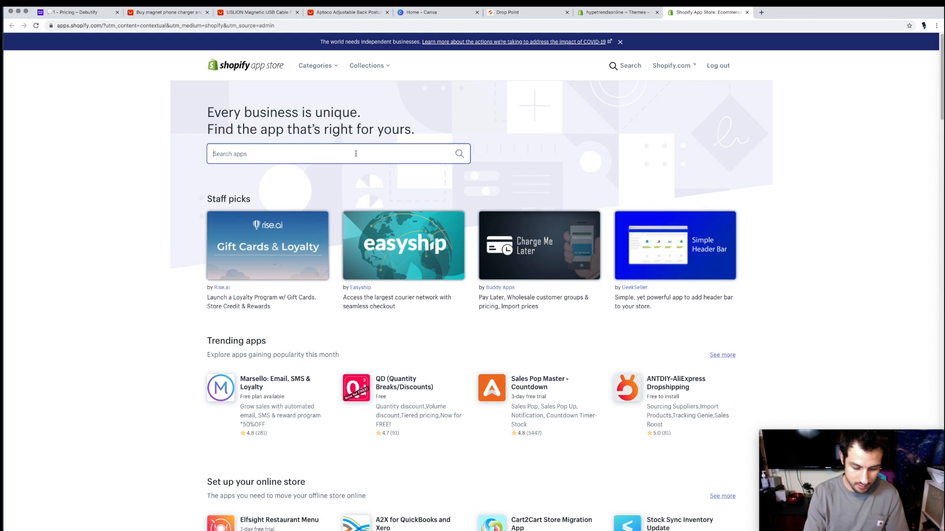
type("oberlo")
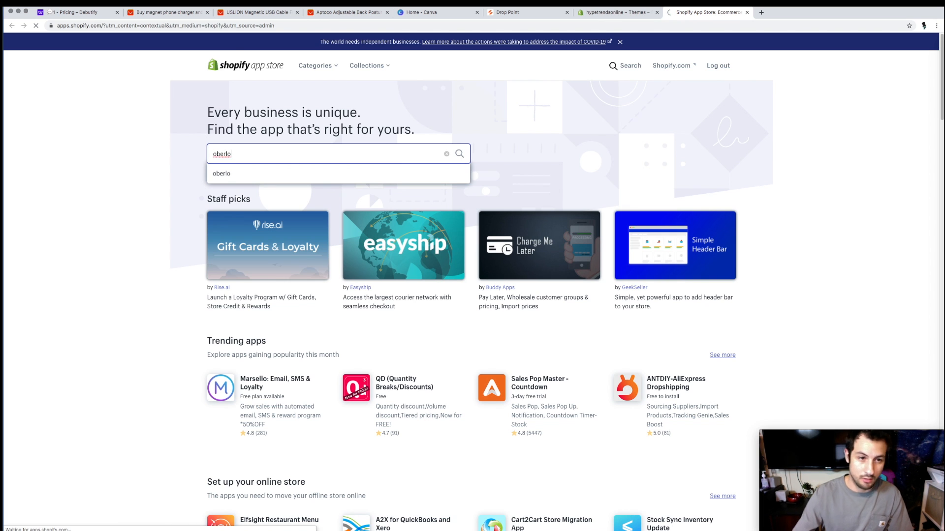
key("Return")
left_click(368, 207)
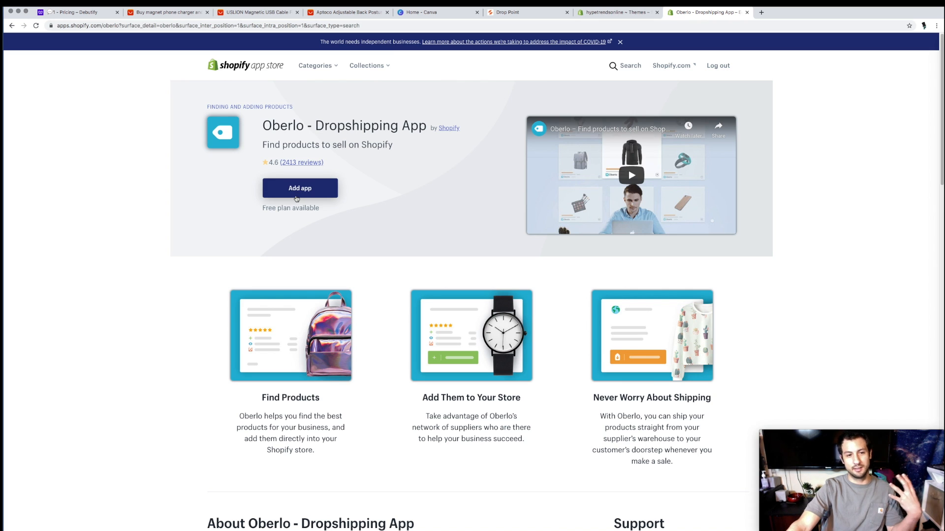
Add the Oberlo app to the hypetrendsonline store and approve its installation with the requested permissions
left_click(296, 195)
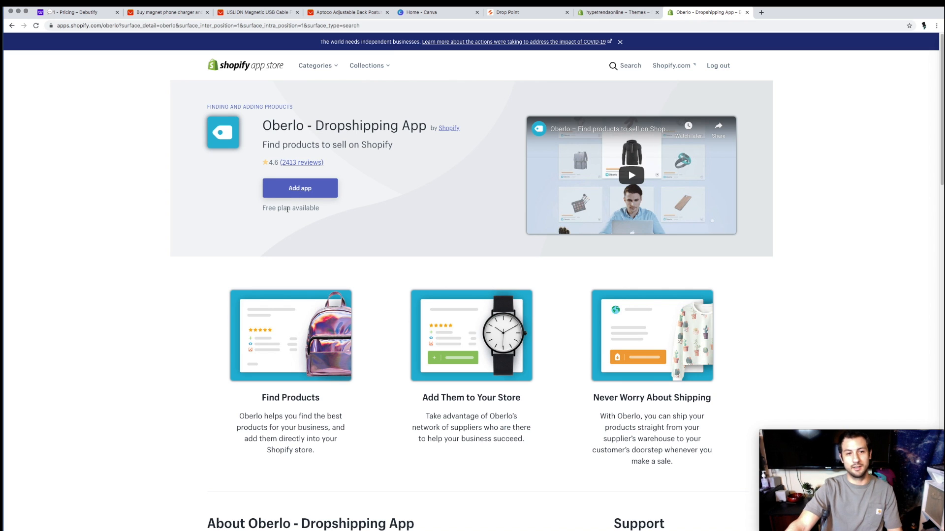
left_click(310, 193)
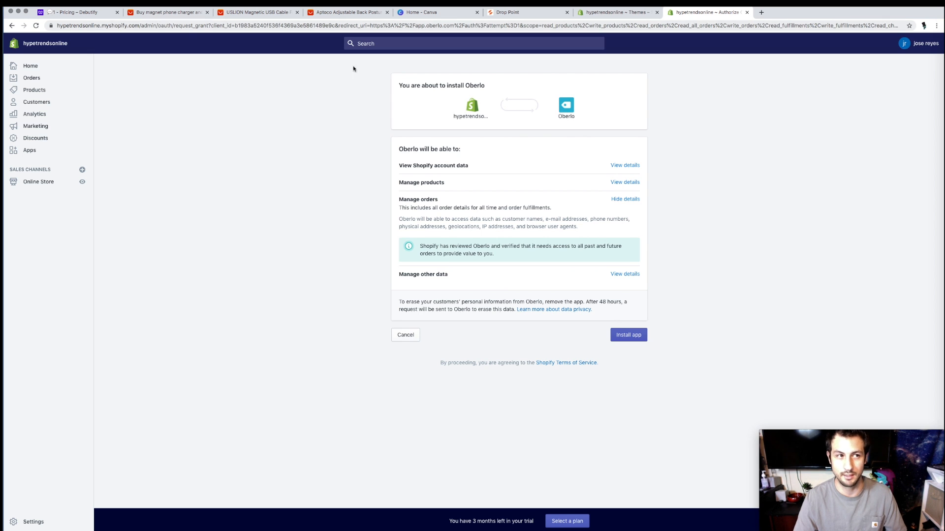
left_click(629, 337)
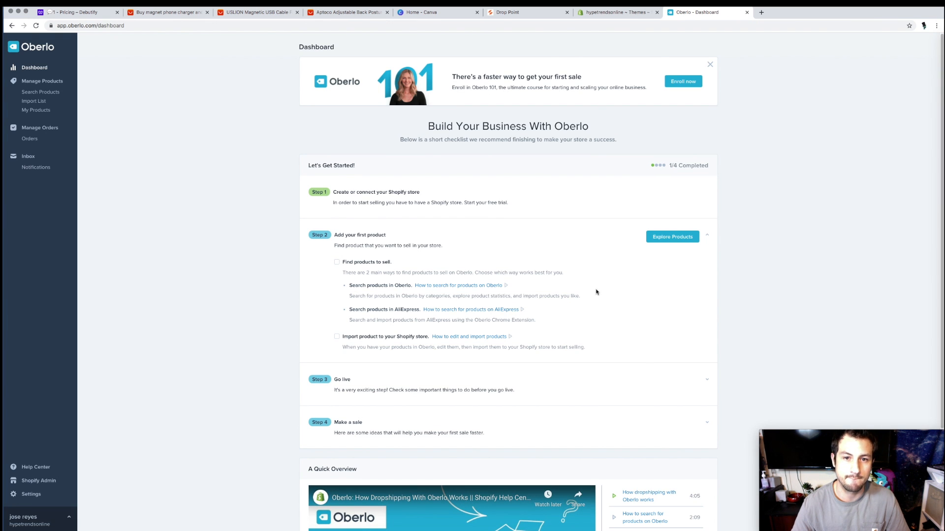
Search Google for "oberlo extension" in place of the current query
scroll(538, 298, "down", 5)
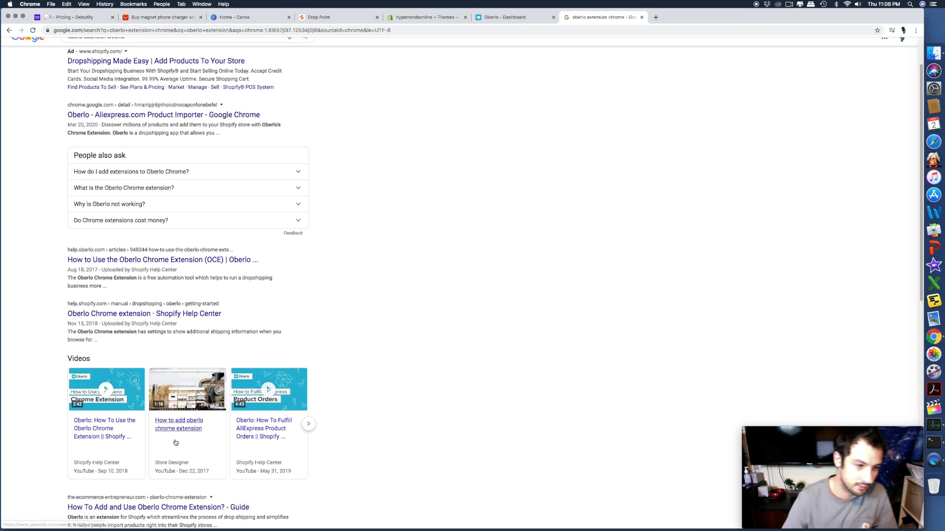
scroll(189, 411, "down", 5)
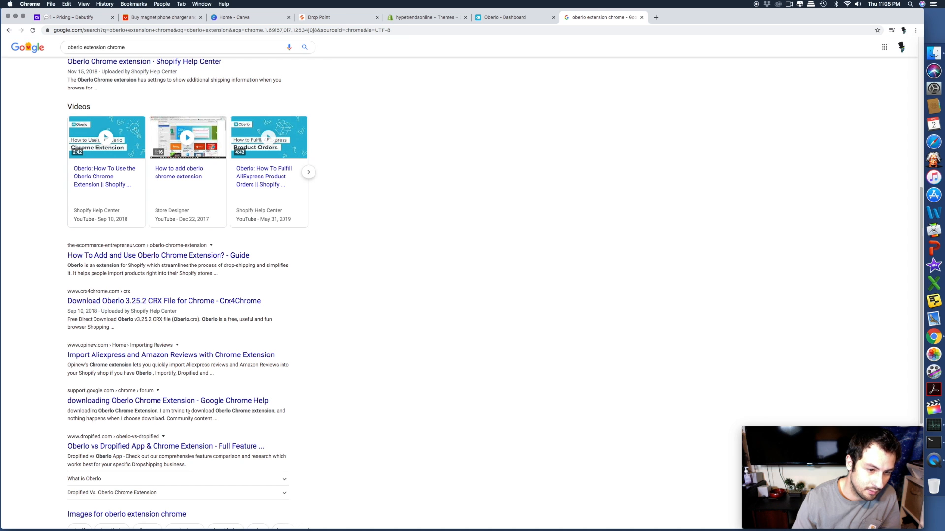
scroll(189, 417, "up", 8)
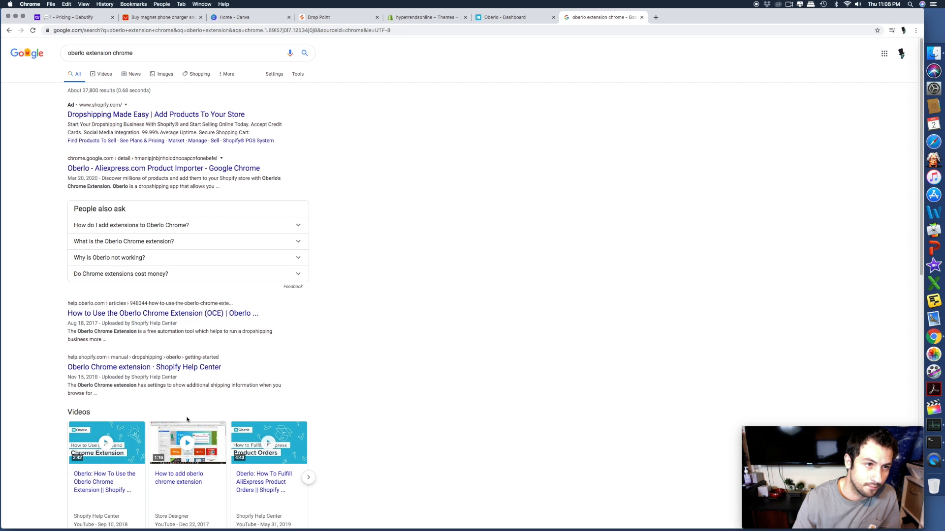
left_click(138, 55)
key("BackSpace")
key("BackSpace")
key("BackSpace")
key("BackSpace")
key("BackSpace")
key("BackSpace")
key("BackSpace")
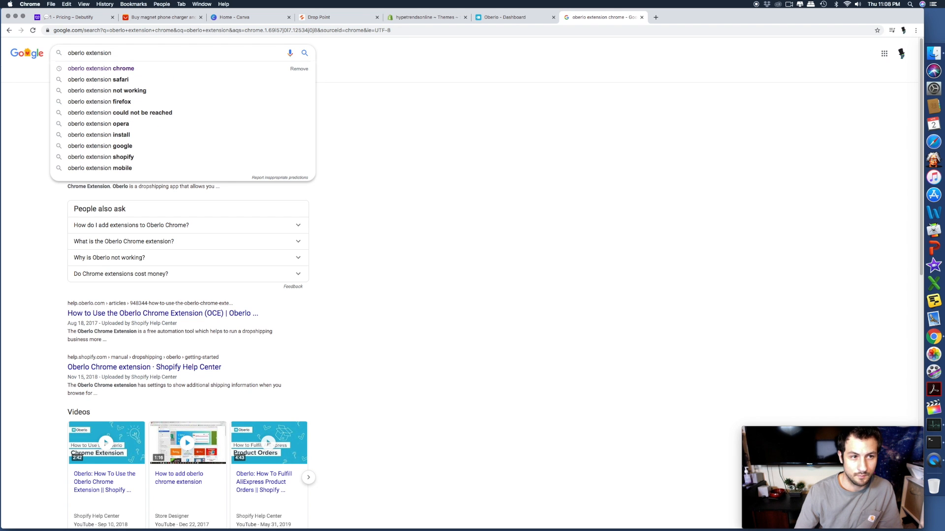
key("BackSpace")
key("Return")
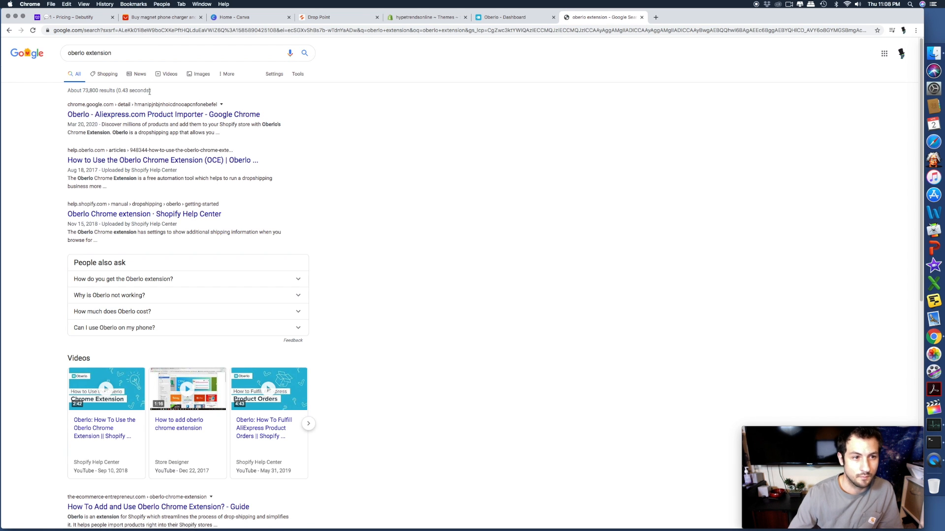
Open the Chrome Web Store listing for Oberlo - Aliexpress.com Product Importer and add the extension to Chrome
left_click(154, 115)
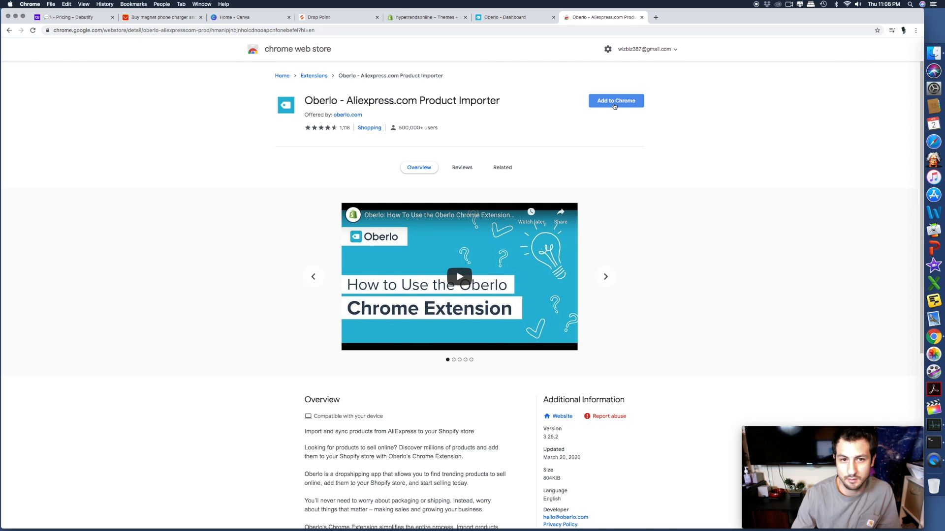
left_click(625, 100)
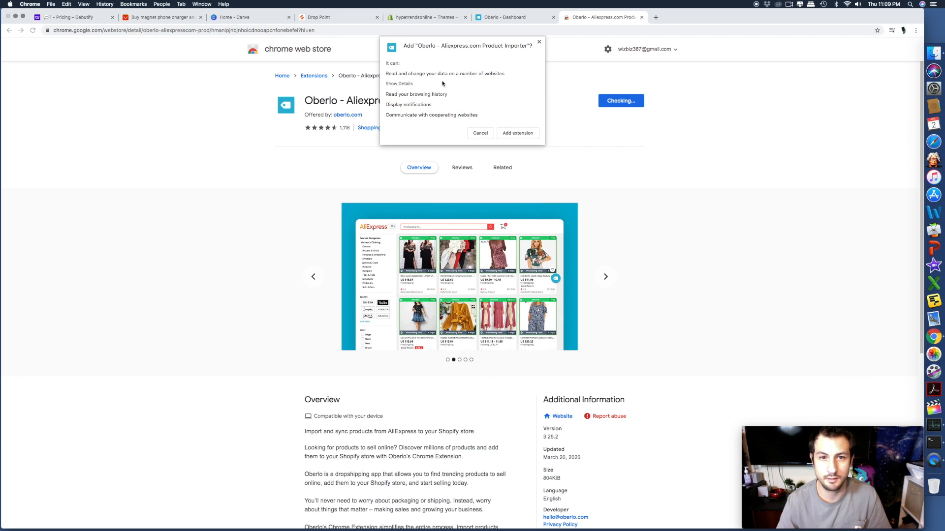
left_click(518, 133)
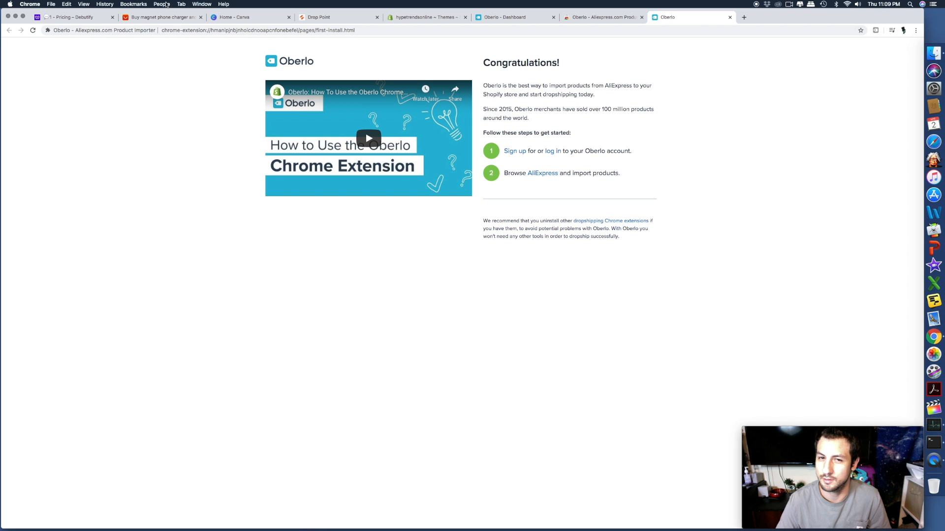
Return to the Oberlo dashboard and review the getting-started checklist and the quick overview videos
left_click(490, 18)
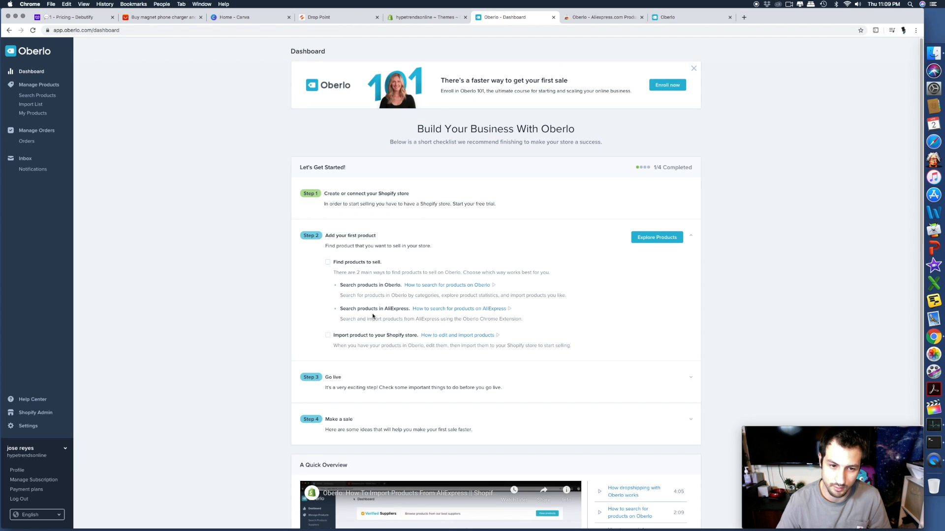
scroll(356, 370, "down", 3)
scroll(356, 370, "down", 1)
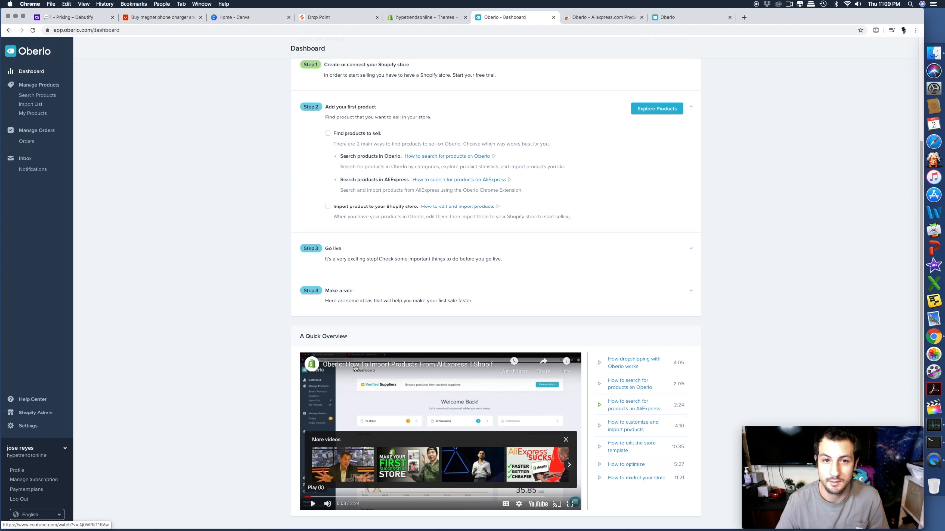
scroll(97, 342, "up", 1)
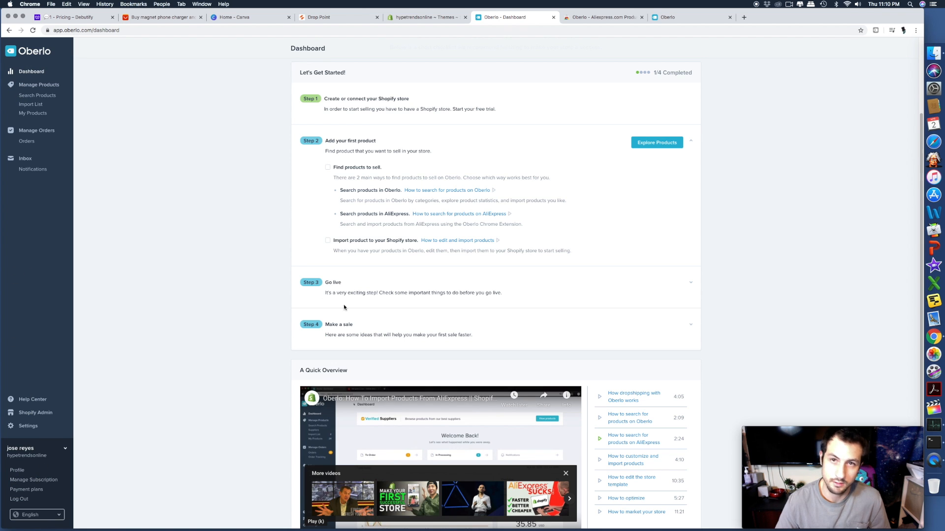
Switch to the AliExpress magnet phone charger results, sign in to the account, and dismiss the offer to save the password
left_click(146, 14)
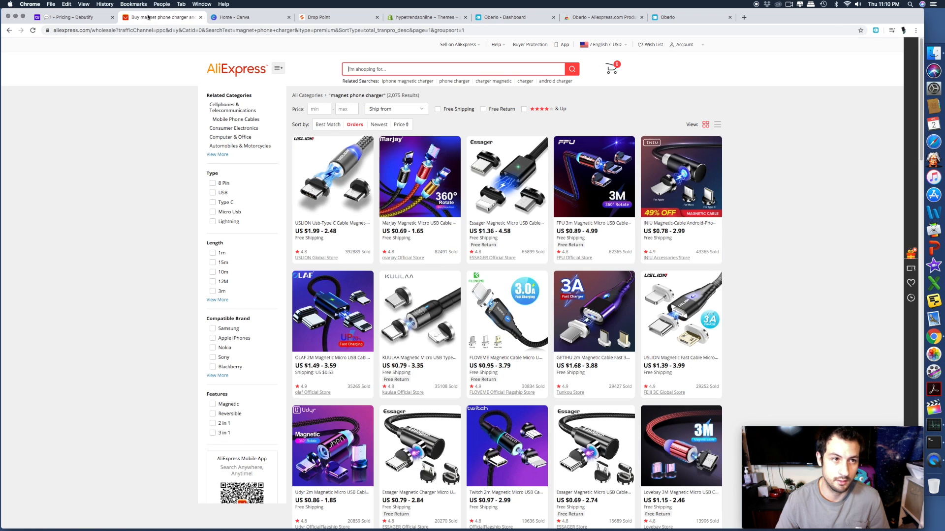
mouse_move(672, 46)
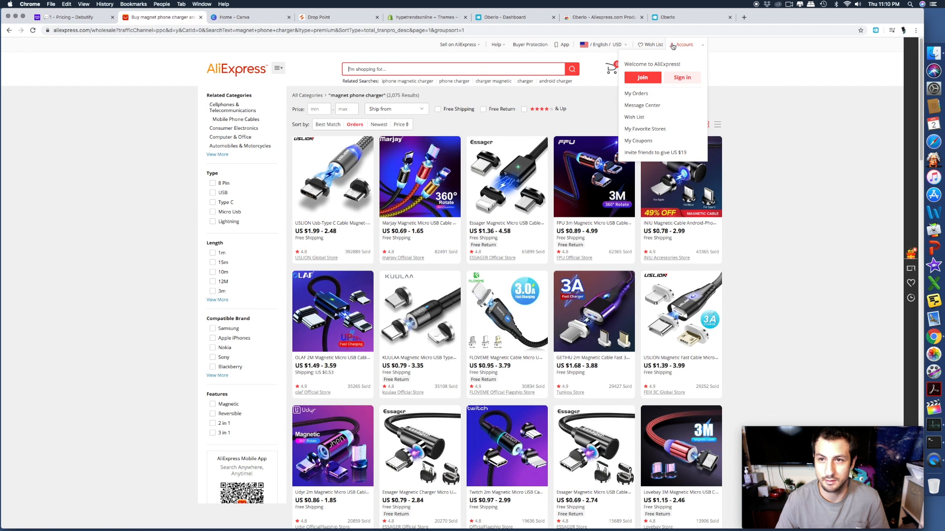
left_click(682, 79)
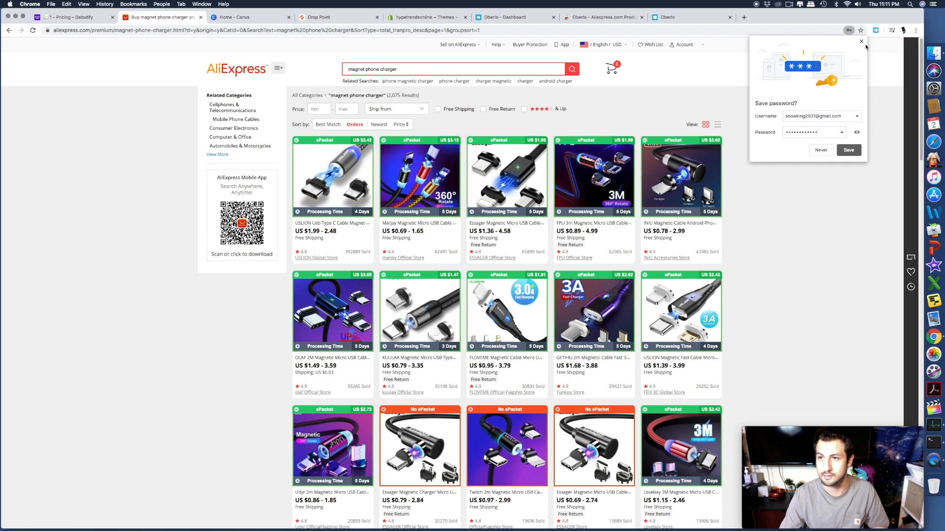
left_click(861, 41)
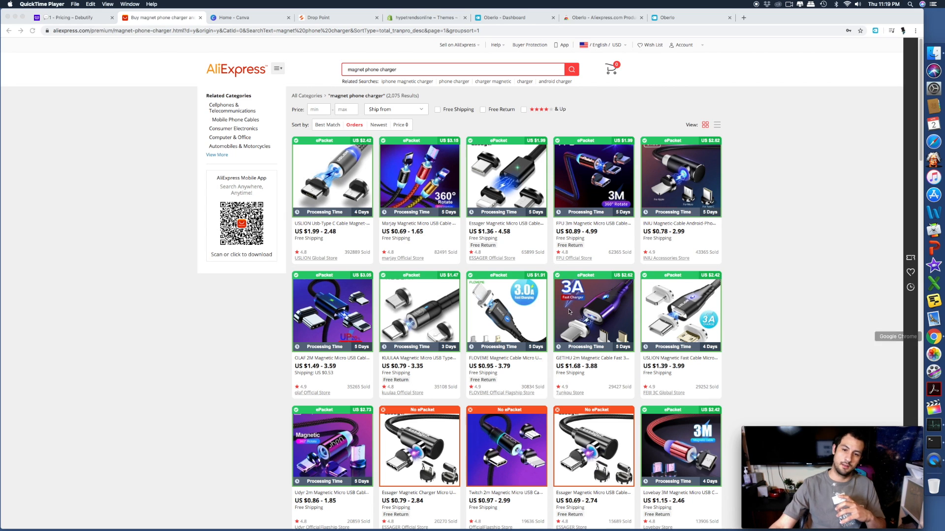
Examine the magnet phone charger results for each product's ePacket availability, shipping cost, processing time and units sold
scroll(510, 316, "down", 1)
scroll(510, 317, "down", 1)
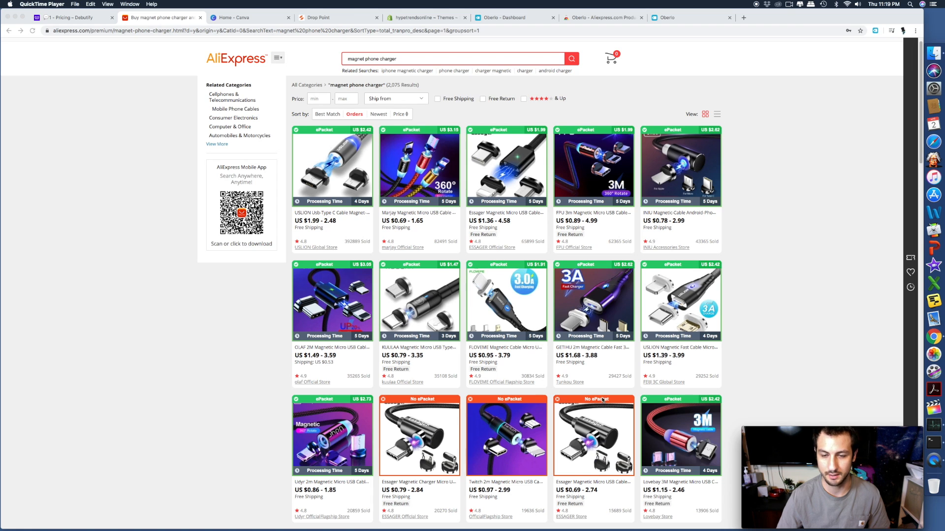
scroll(603, 400, "down", 3)
scroll(541, 295, "up", 4)
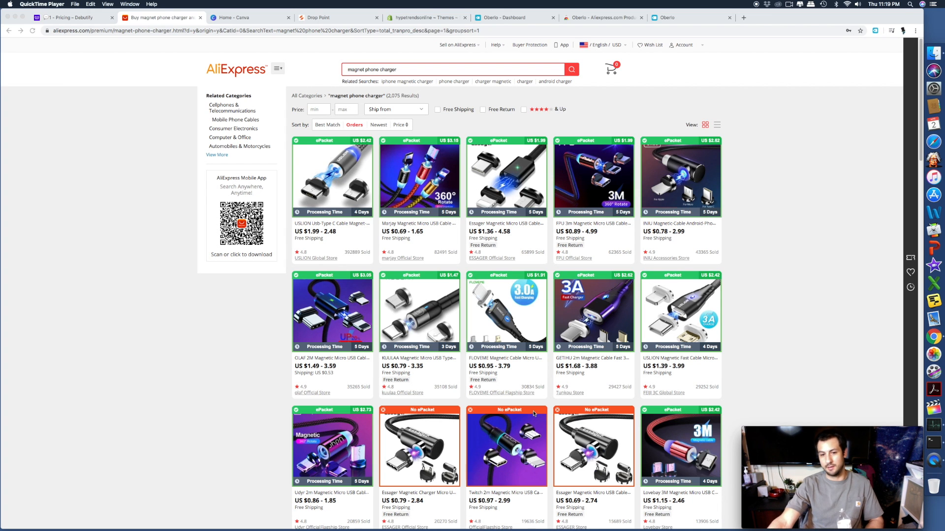
scroll(534, 413, "down", 5)
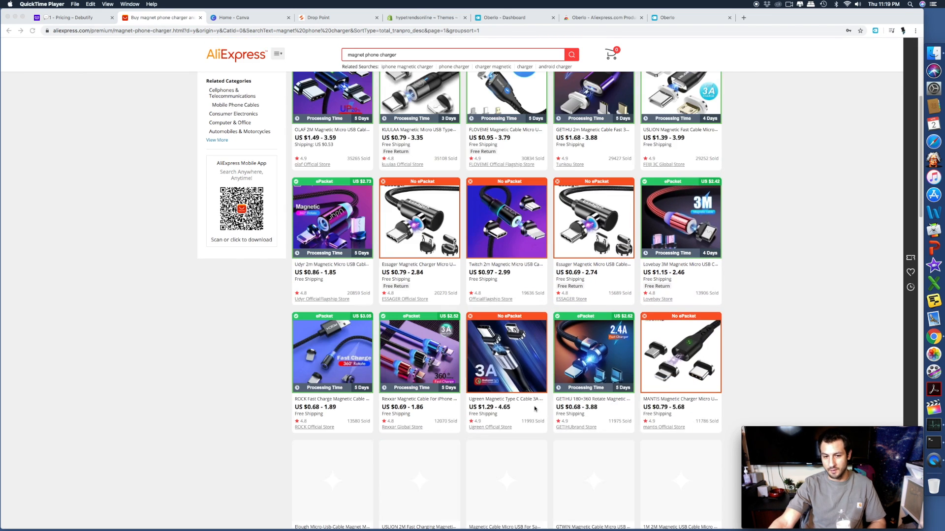
scroll(534, 408, "up", 3)
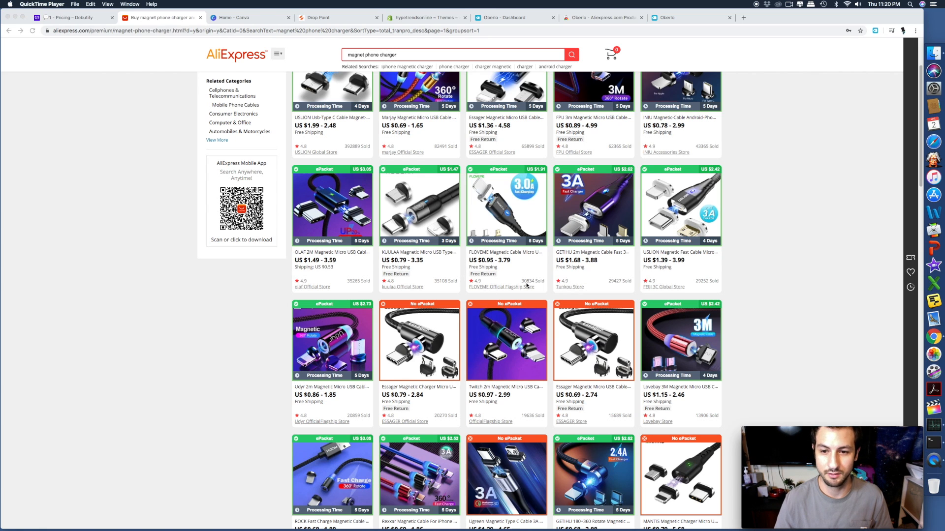
scroll(518, 368, "down", 5)
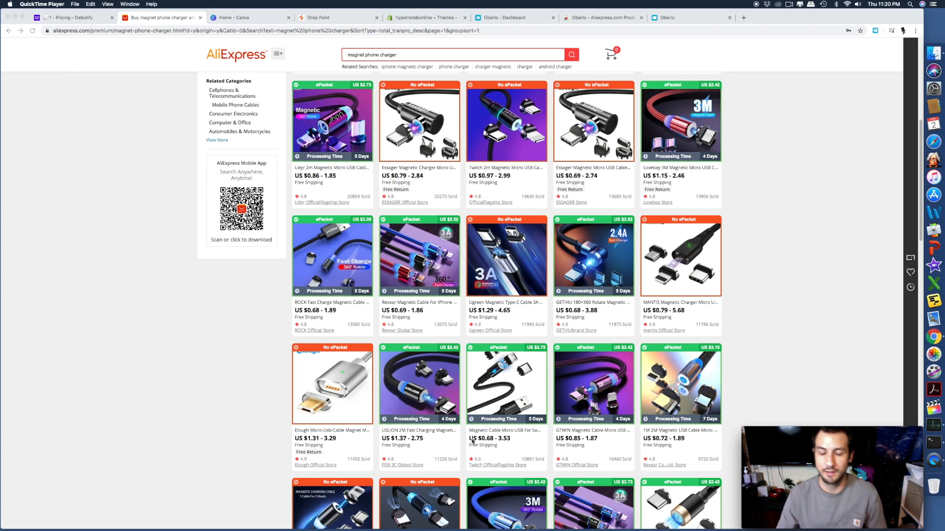
scroll(477, 443, "down", 3)
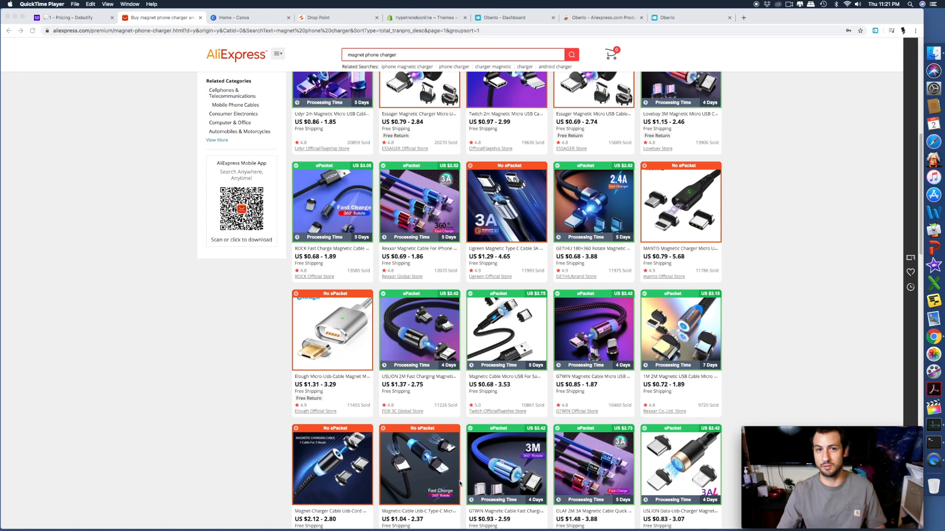
scroll(438, 448, "down", 5)
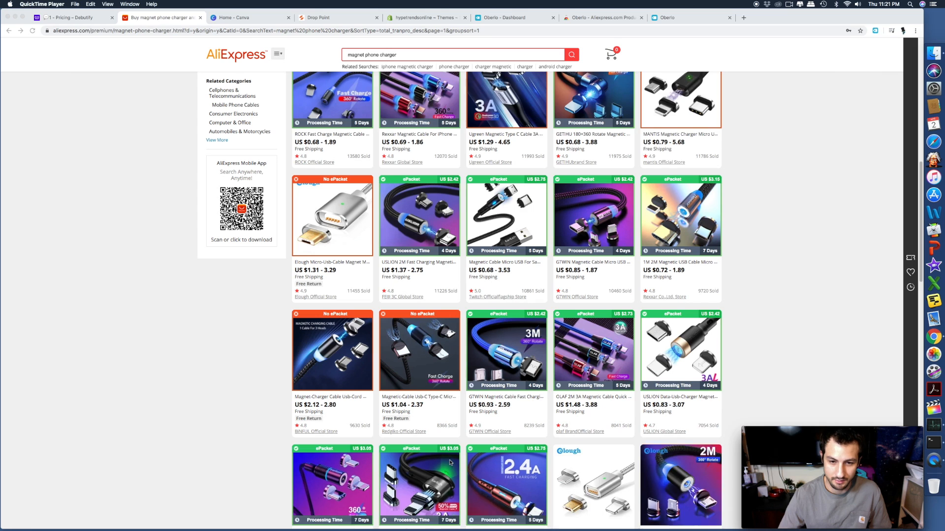
scroll(449, 462, "down", 5)
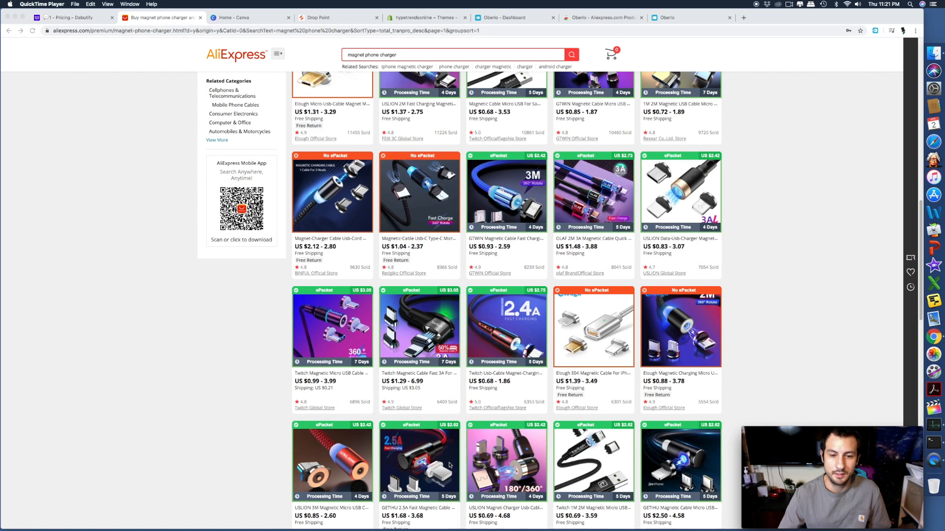
scroll(449, 464, "up", 10)
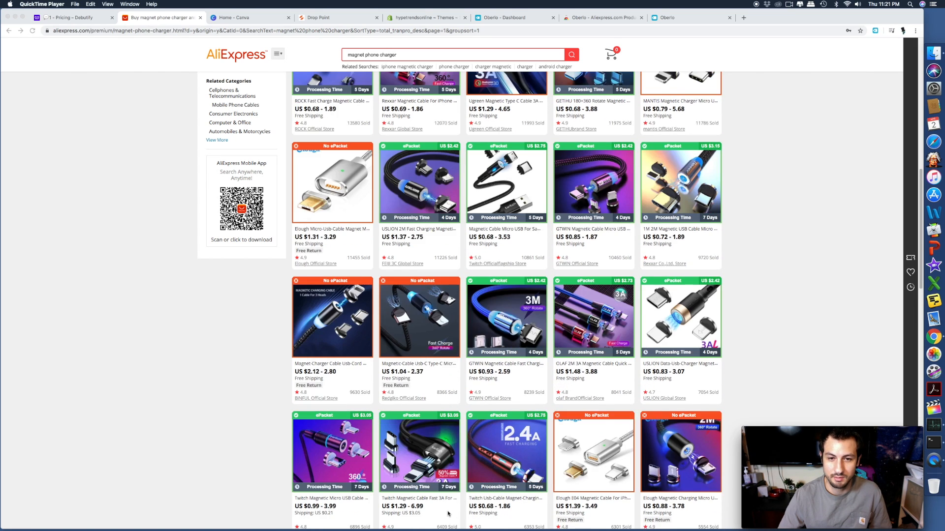
scroll(454, 517, "up", 5)
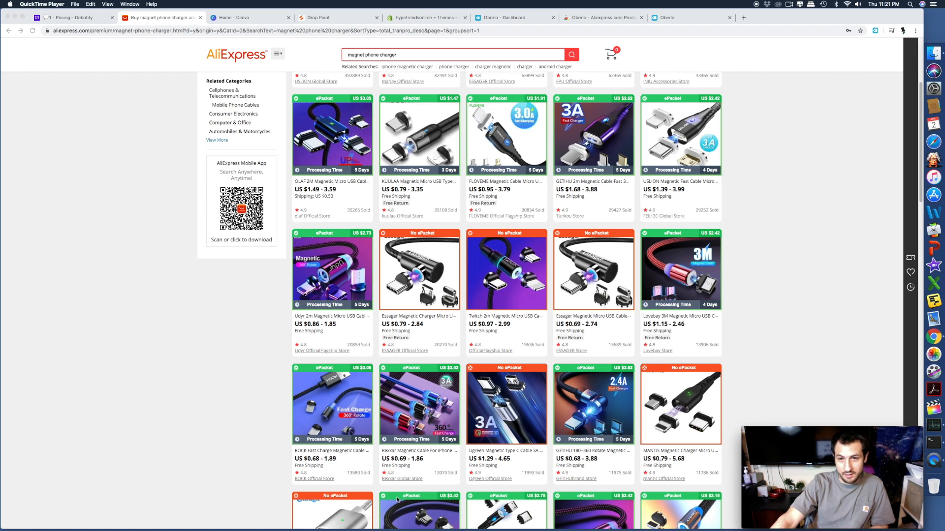
scroll(443, 261, "down", 3)
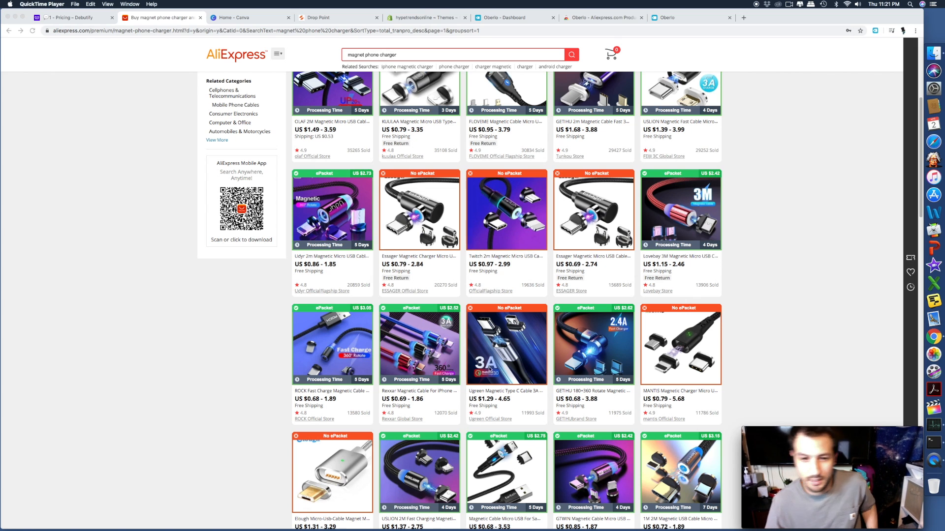
scroll(494, 401, "up", 5)
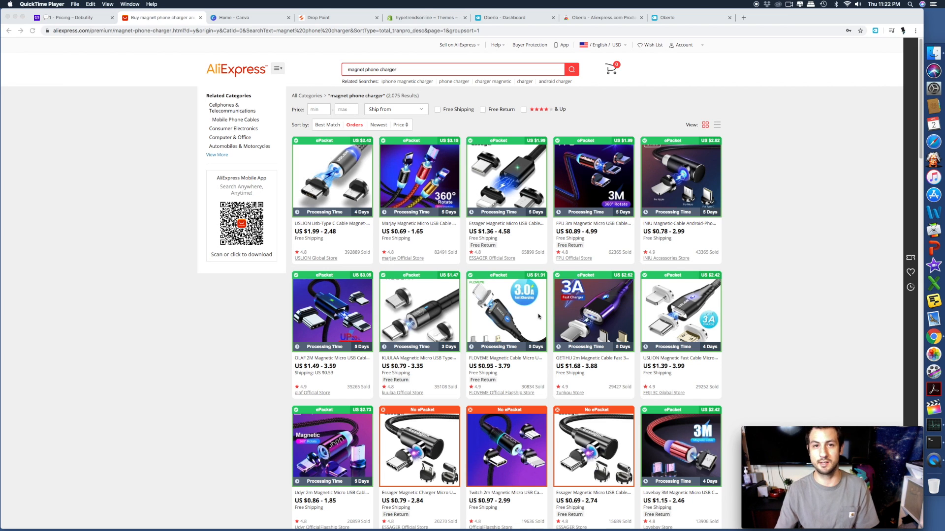
scroll(543, 392, "down", 5)
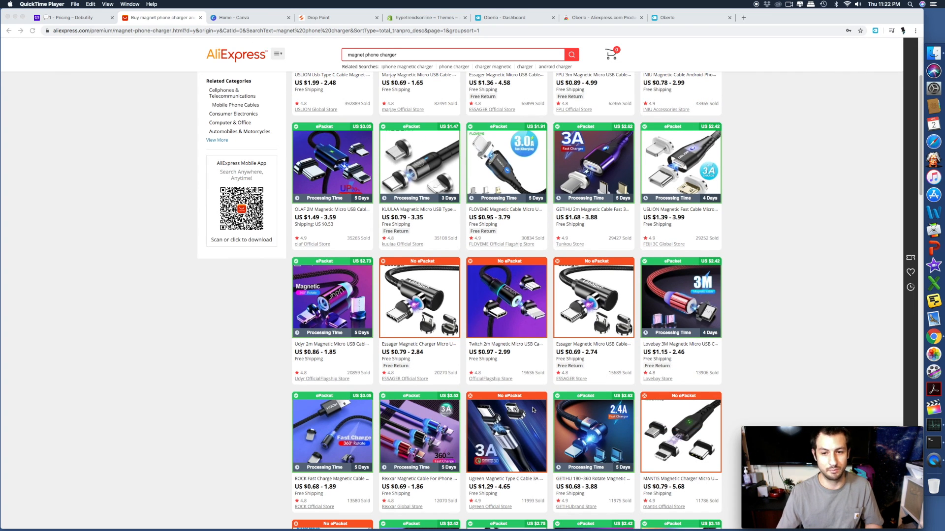
scroll(532, 410, "down", 5)
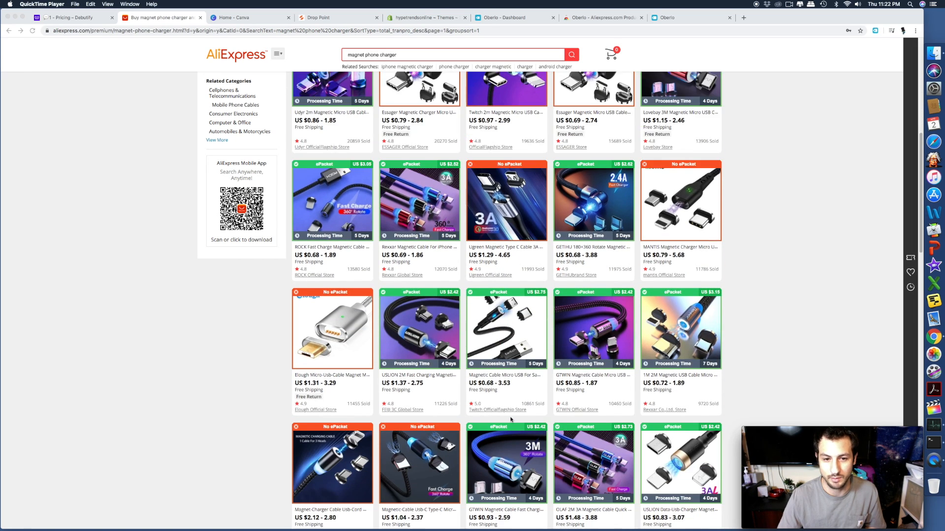
scroll(510, 420, "down", 3)
scroll(487, 369, "up", 8)
Search AliExpress for "uv sterilizer" in place of the magnet phone charger query
left_click(406, 55)
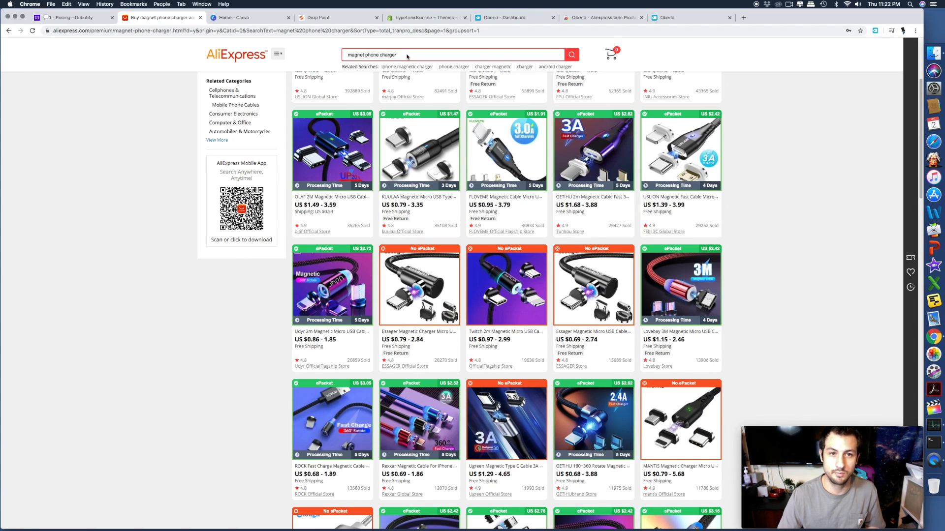
key("alt+BackSpace")
key("alt+BackSpace")
key("alt+BackSpace")
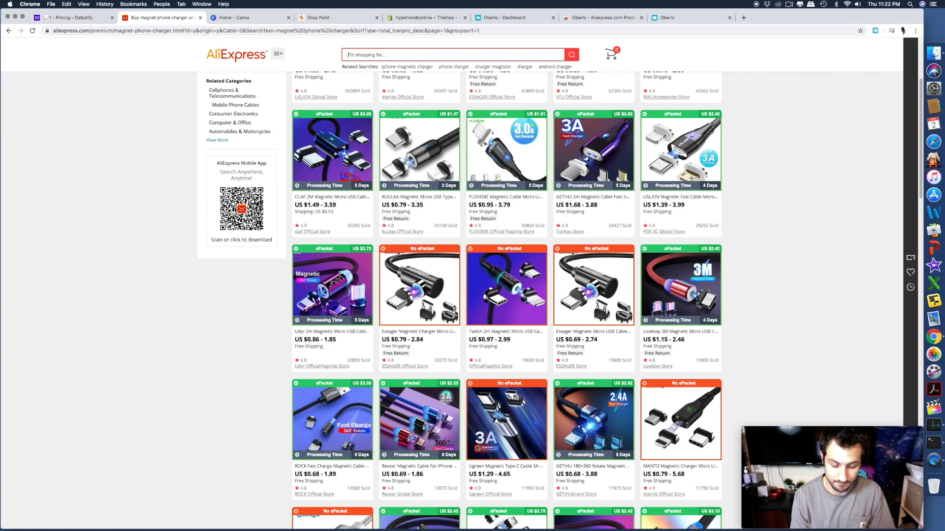
type("uv")
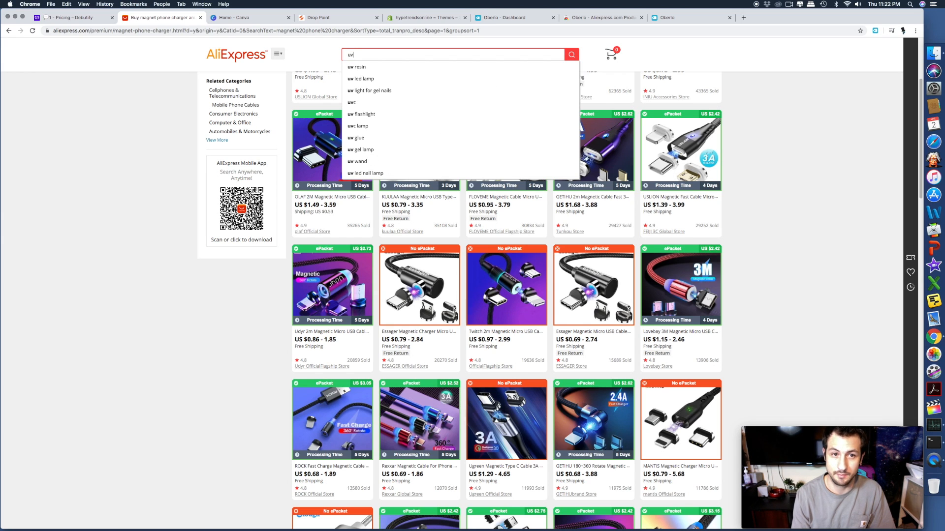
type(" s")
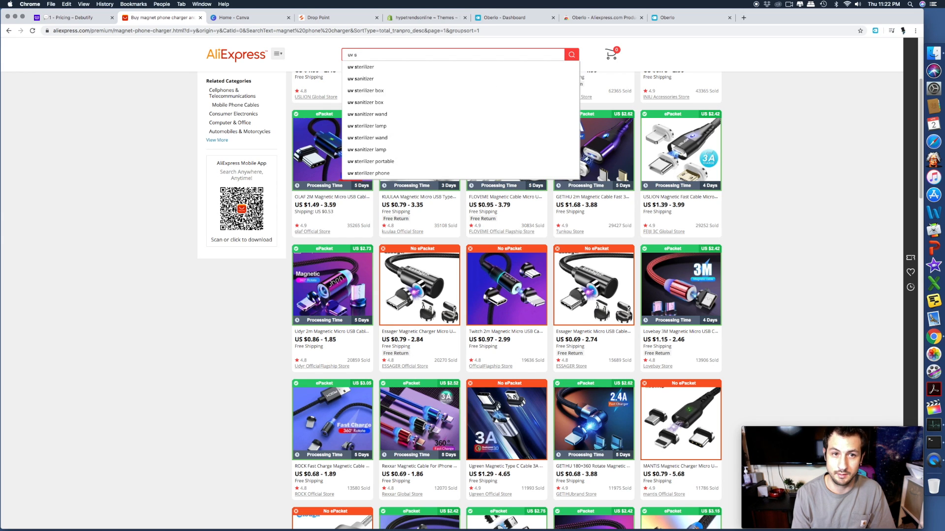
type("t")
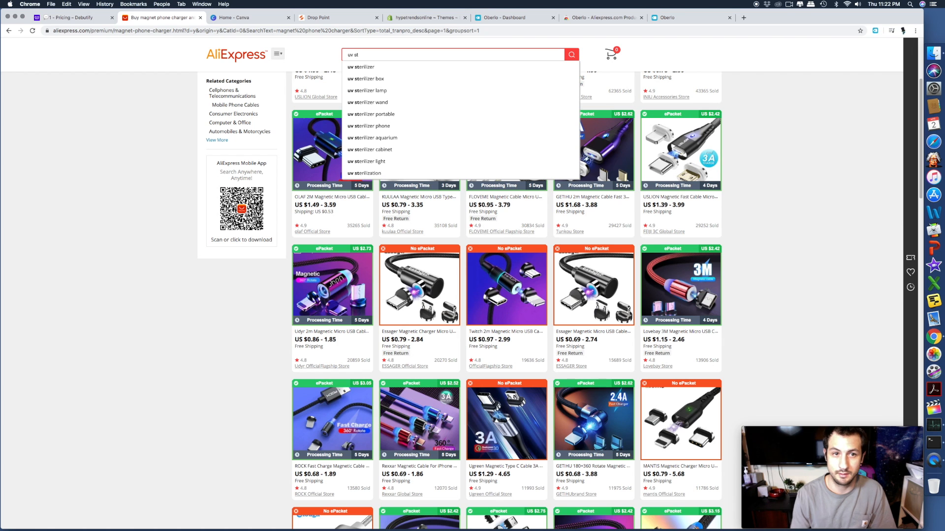
left_click(408, 70)
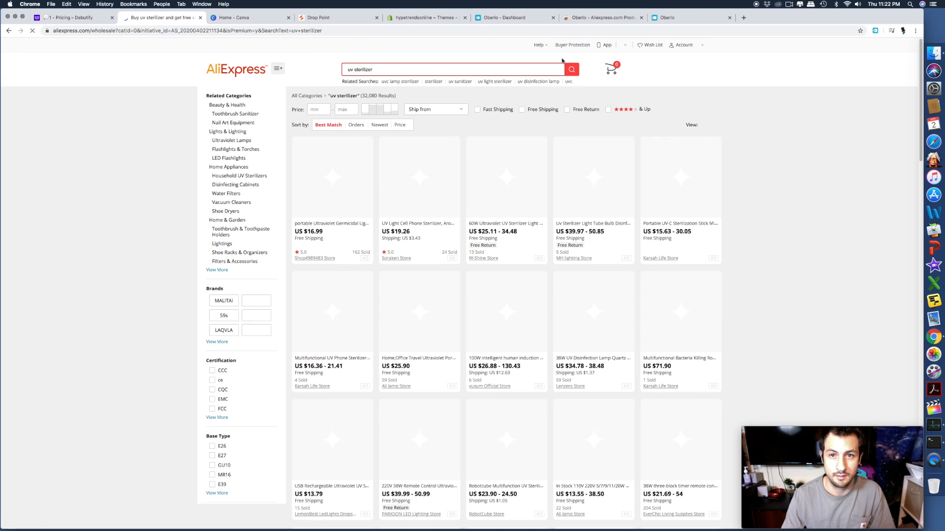
Examine the uv sterilizer results for each product's ePacket availability, shipping cost, processing time, price and units sold
scroll(456, 315, "down", 2)
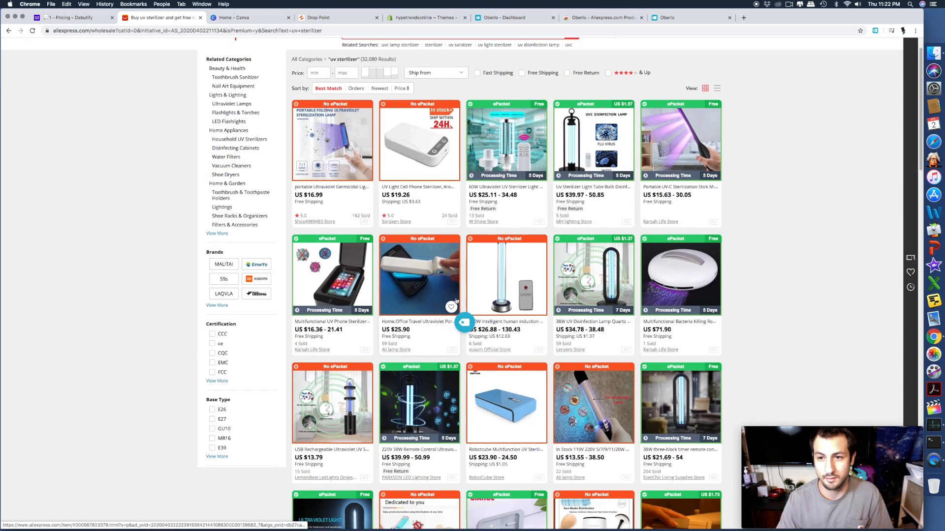
scroll(456, 302, "down", 2)
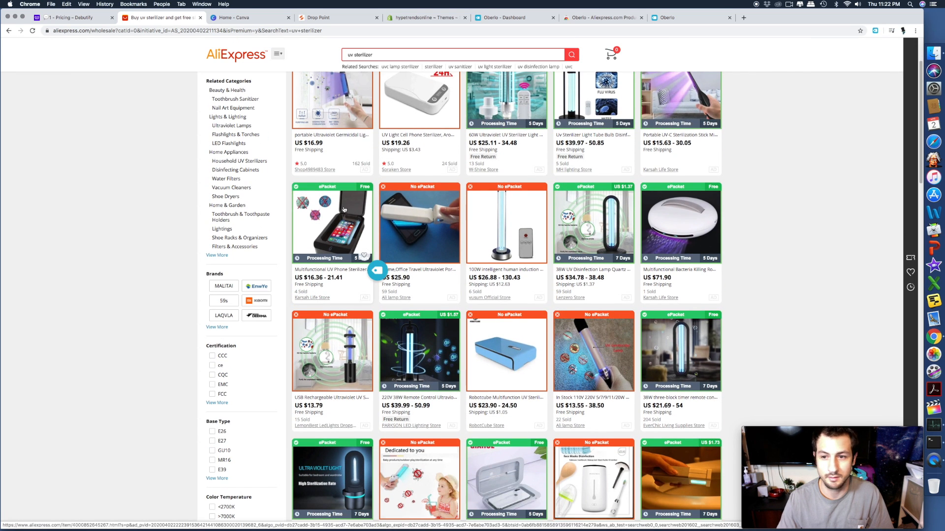
scroll(363, 220, "down", 2)
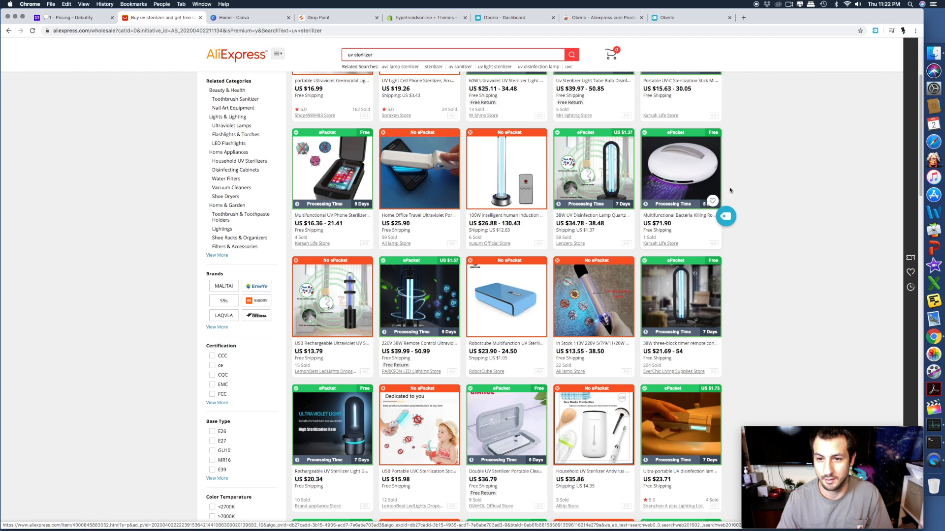
scroll(701, 207, "up", 1)
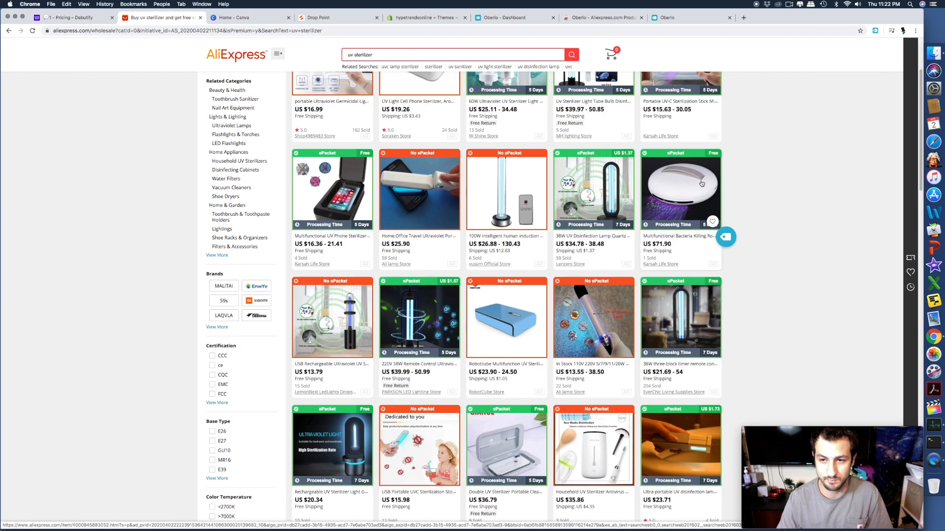
scroll(362, 232, "up", 1)
scroll(358, 233, "up", 5)
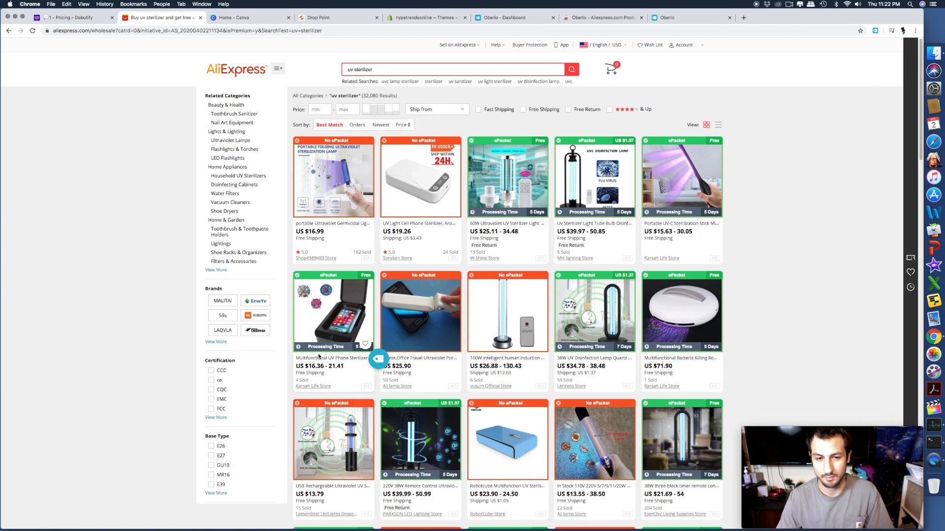
scroll(319, 355, "down", 2)
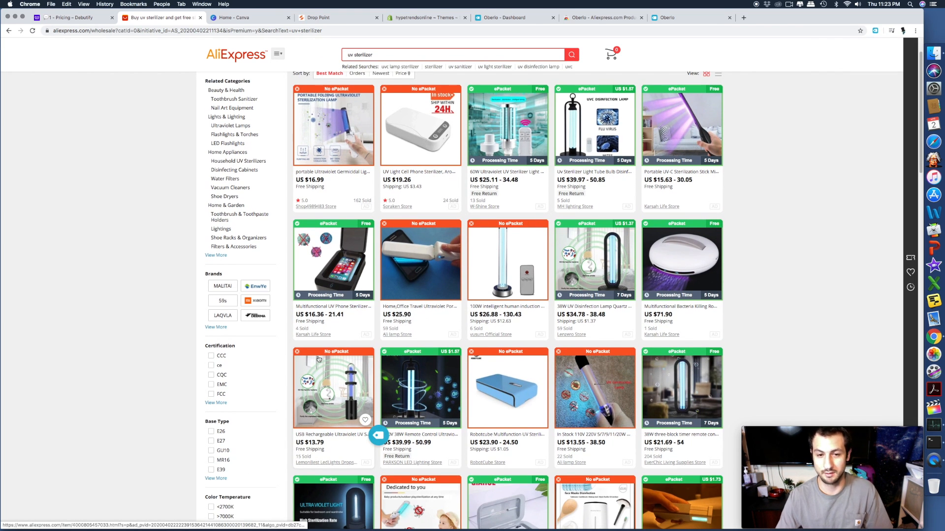
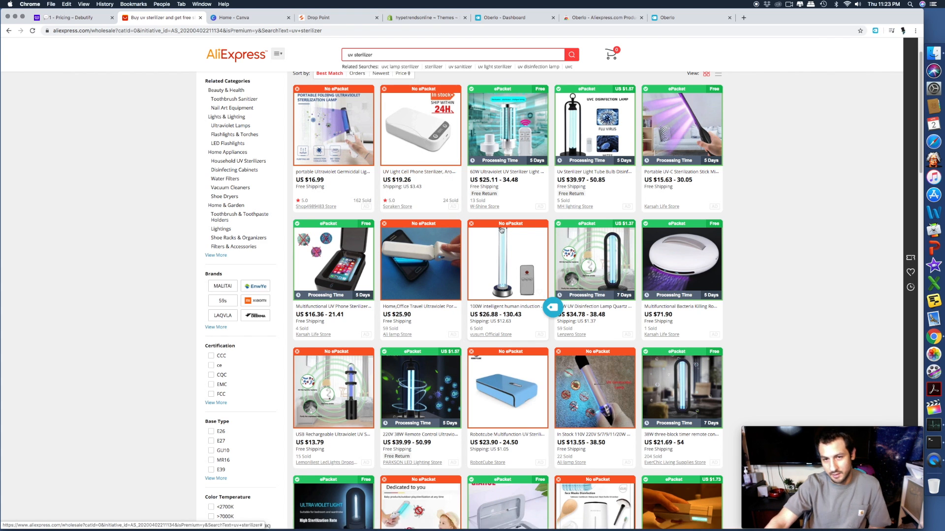
scroll(485, 245, "down", 2)
scroll(487, 261, "down", 5)
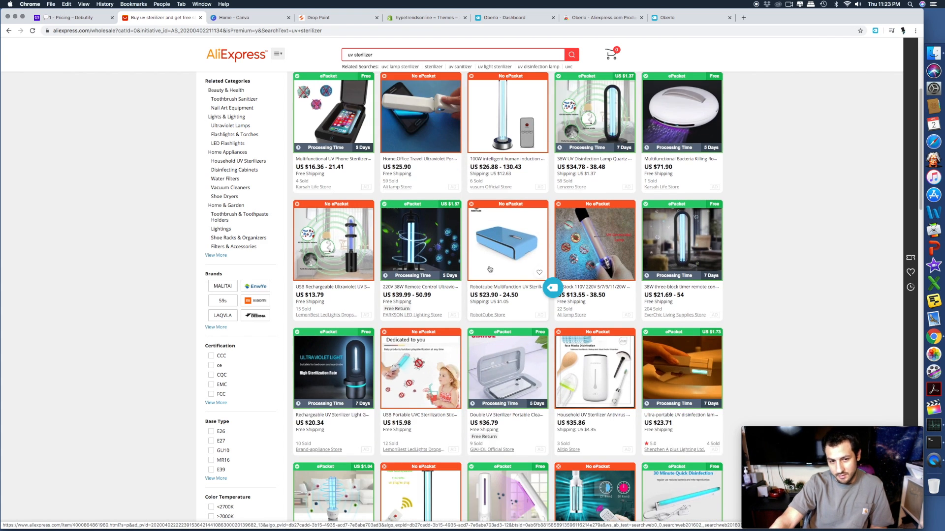
scroll(490, 269, "up", 9)
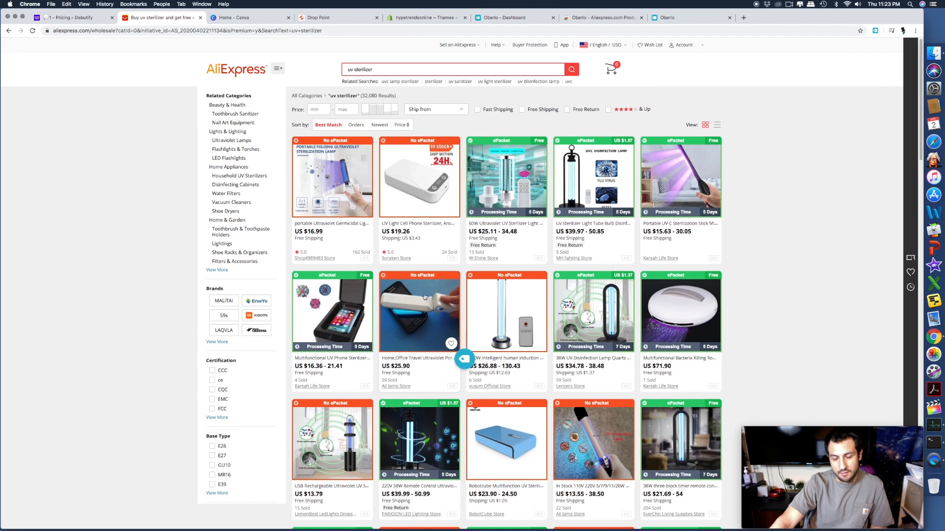
scroll(426, 296, "down", 4)
scroll(426, 296, "down", 1)
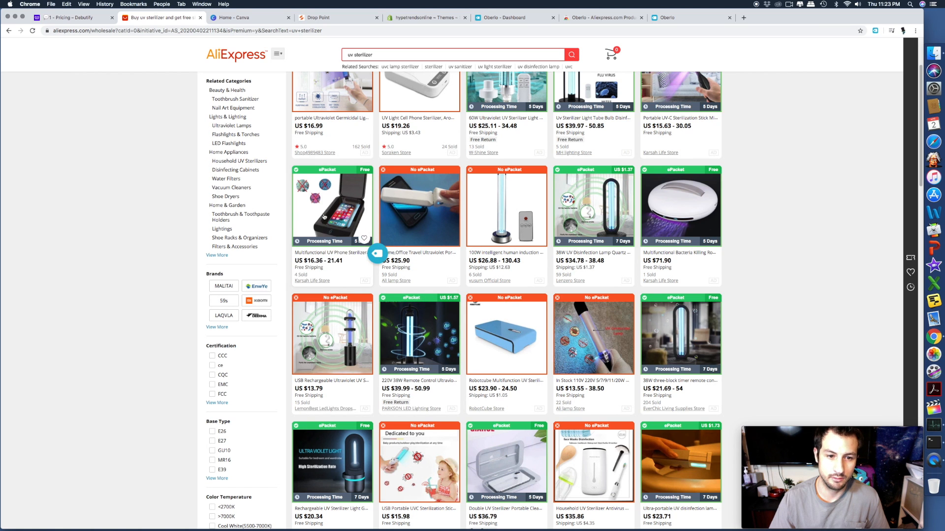
scroll(357, 215, "up", 3)
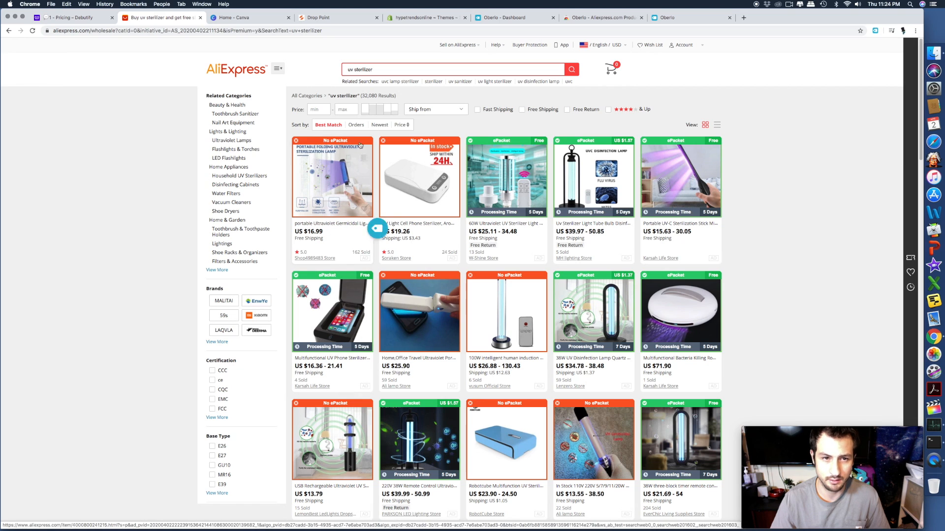
Sort the uv sterilizer results by orders and look through the best-selling products and their ePacket labels
left_click(355, 126)
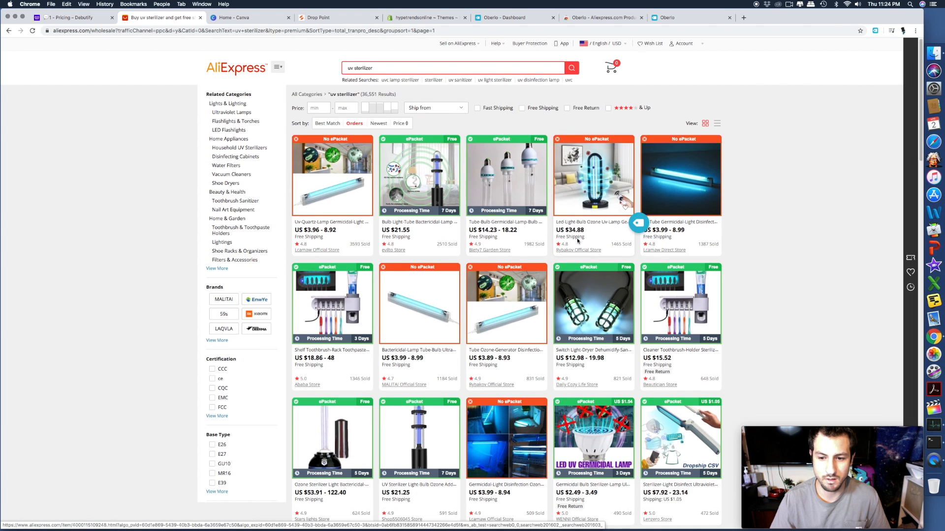
scroll(578, 246, "down", 1)
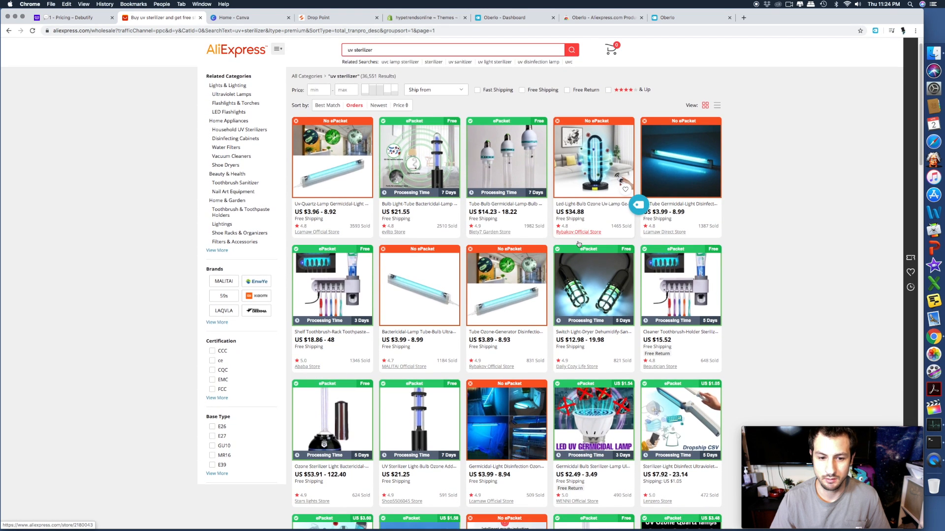
scroll(578, 244, "up", 1)
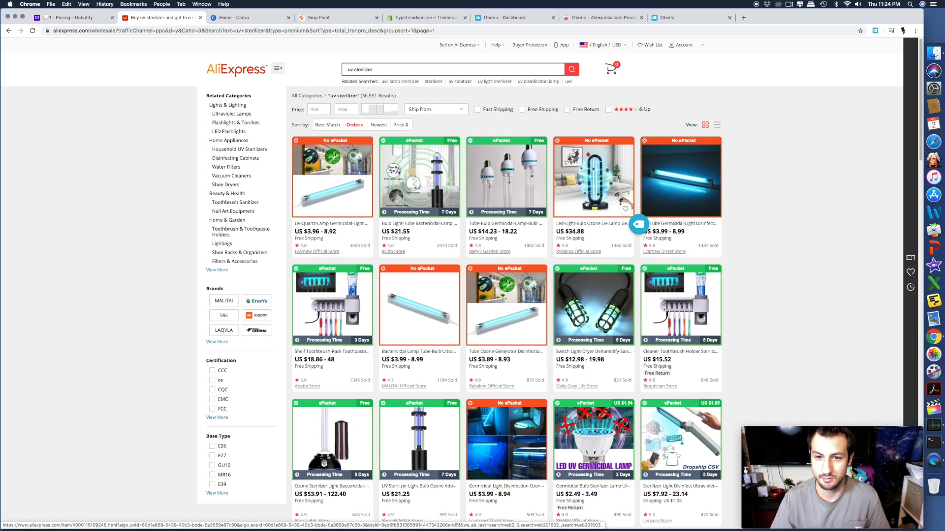
scroll(506, 392, "down", 6)
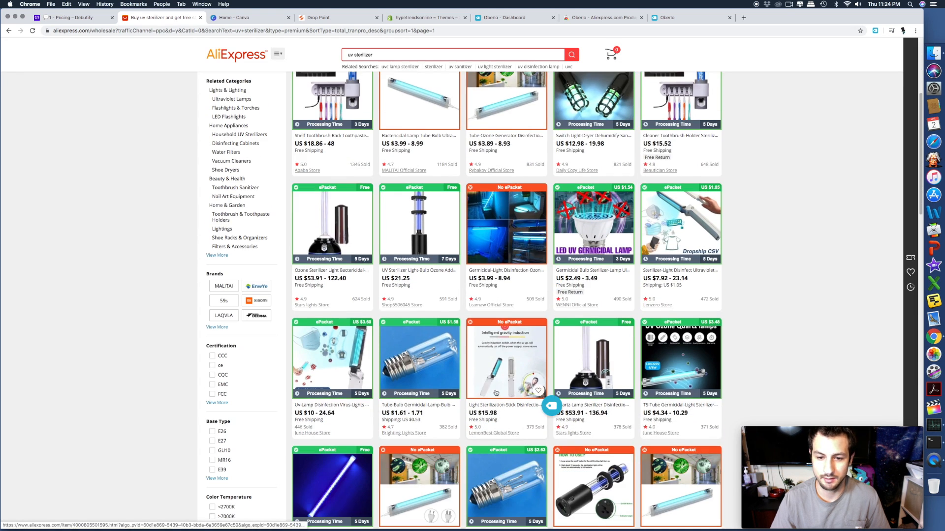
scroll(490, 392, "down", 10)
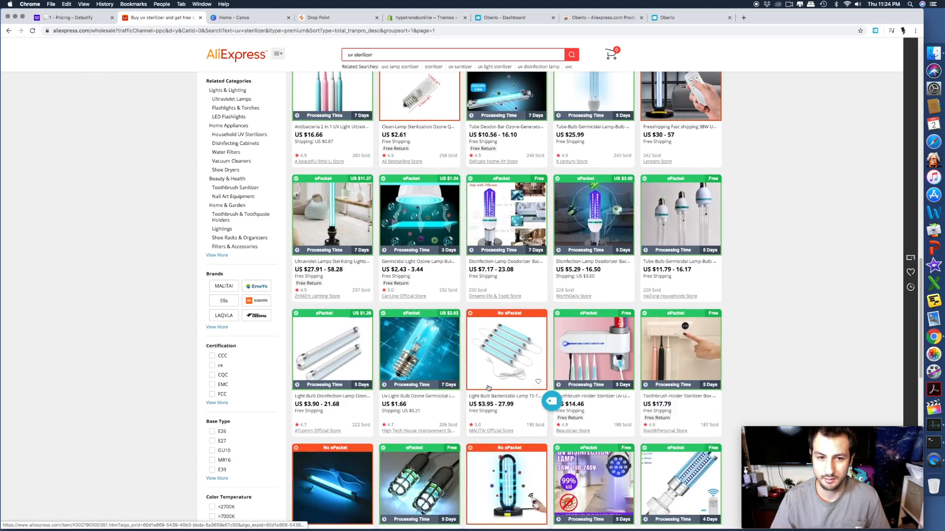
scroll(489, 388, "up", 10)
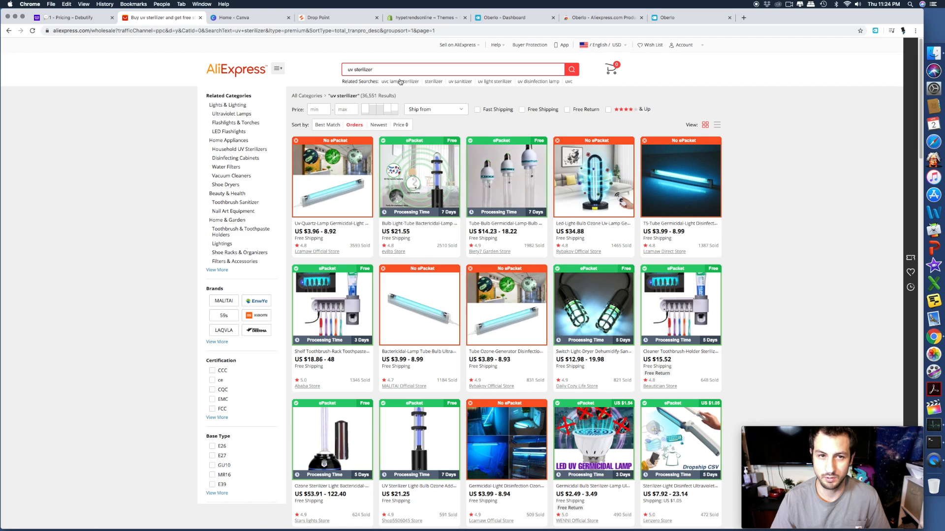
Limit the uv sterilizer results to products that ship from the United States
left_click(402, 68)
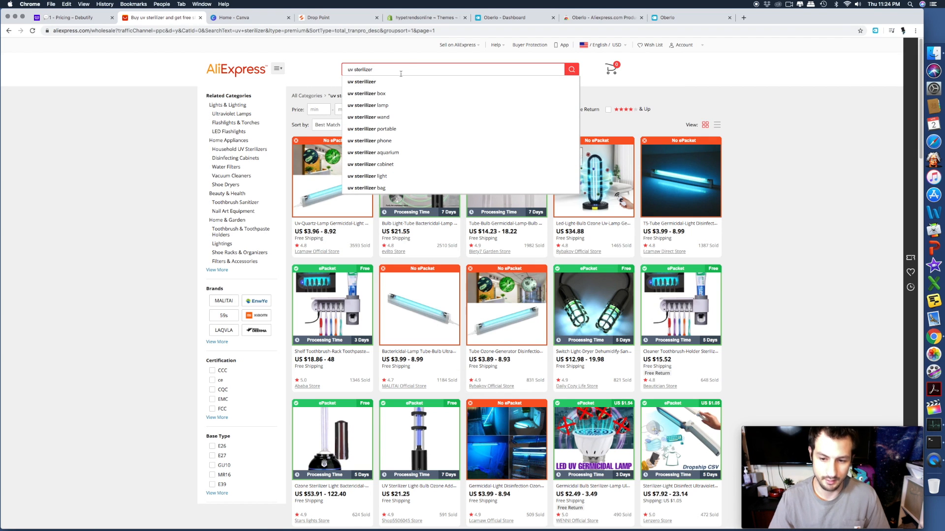
left_click(591, 88)
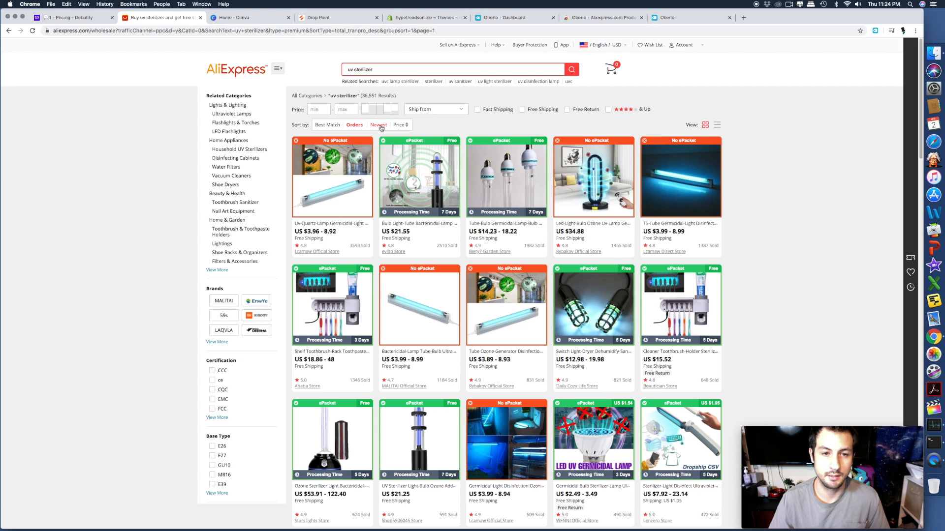
left_click(436, 109)
left_click(444, 122)
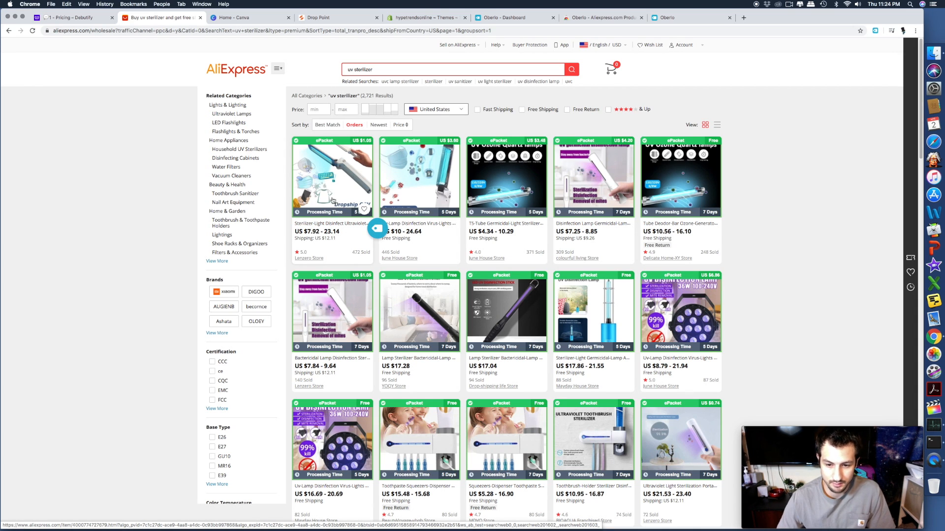
Review the filtered results and add the first product, the Lenzero Store ultraviolet sterilizer light, to the Oberlo import list
scroll(364, 207, "down", 3)
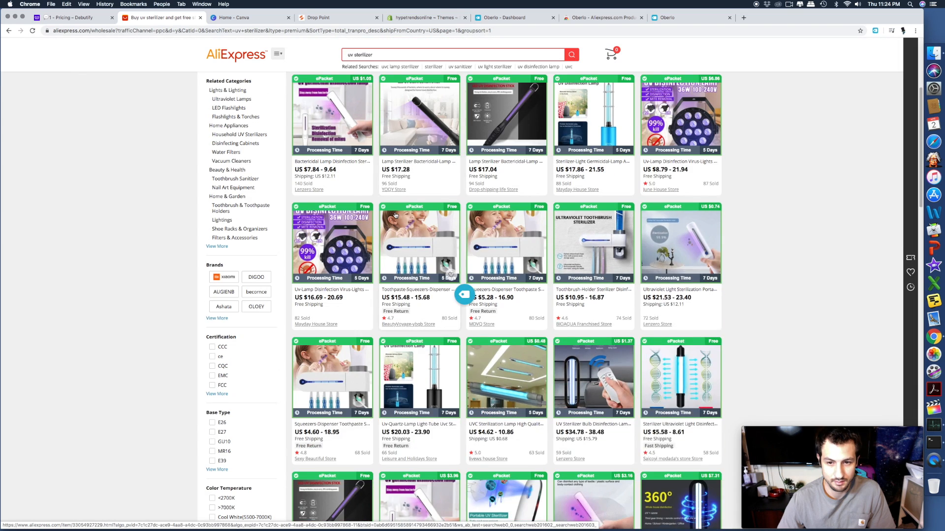
scroll(396, 216, "up", 3)
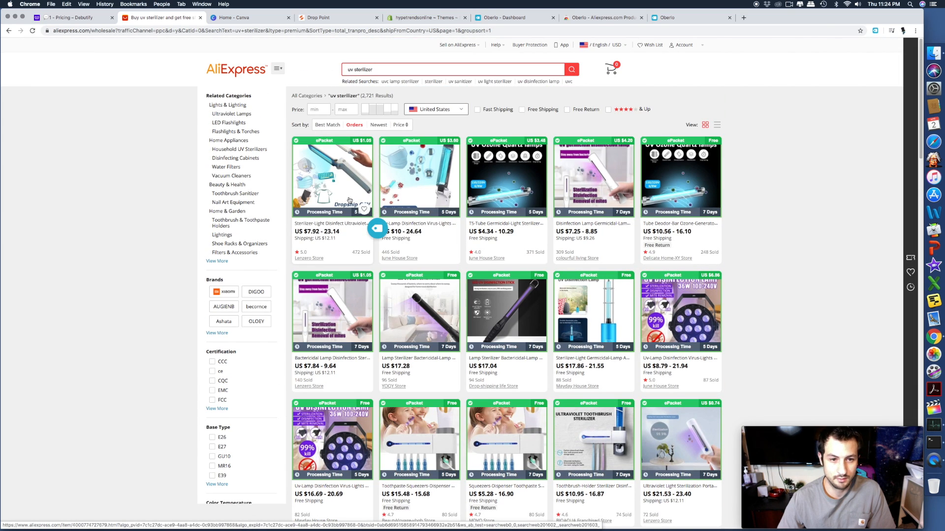
left_click(377, 227)
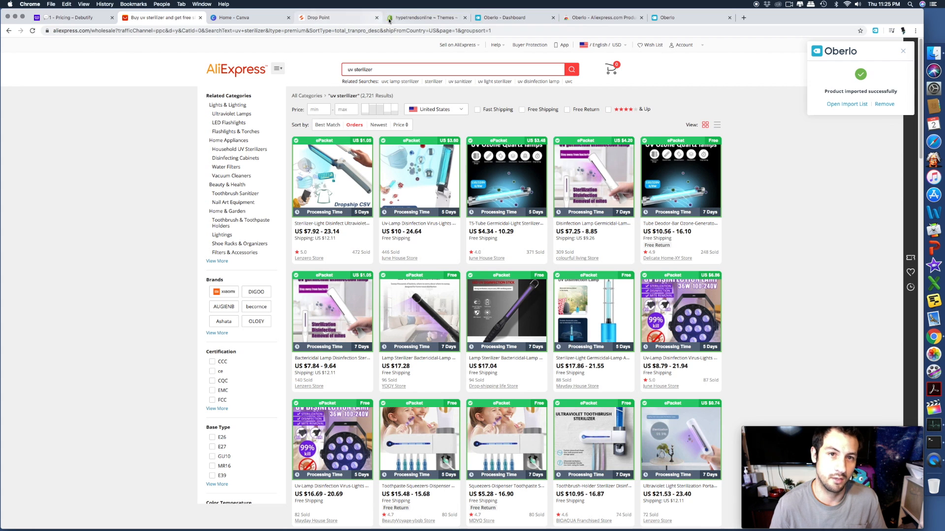
Switch to Oberlo, open the import list, and show the images of the imported UV sterilizer product
left_click(518, 20)
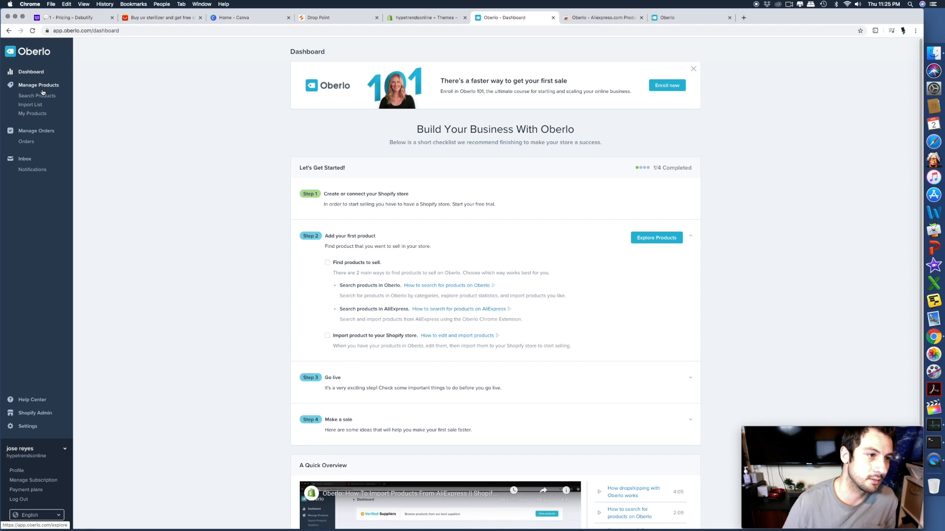
left_click(39, 106)
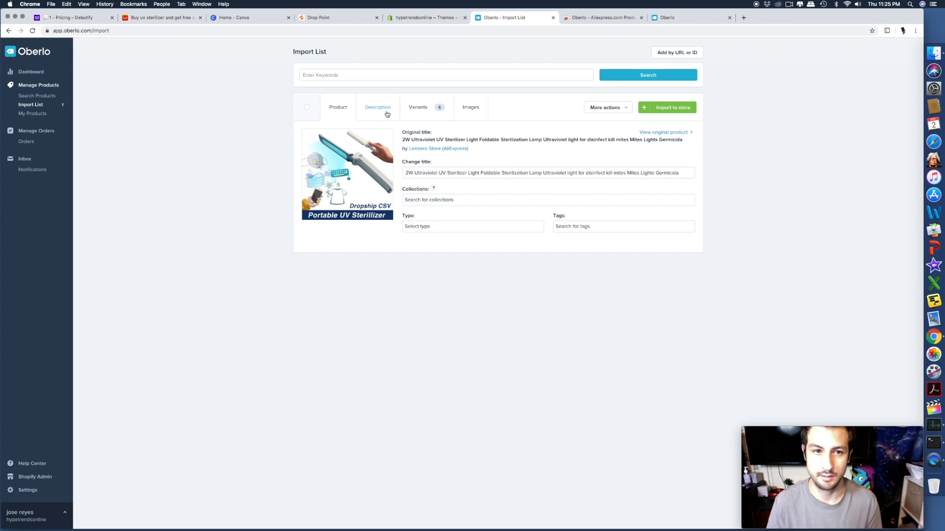
left_click(463, 108)
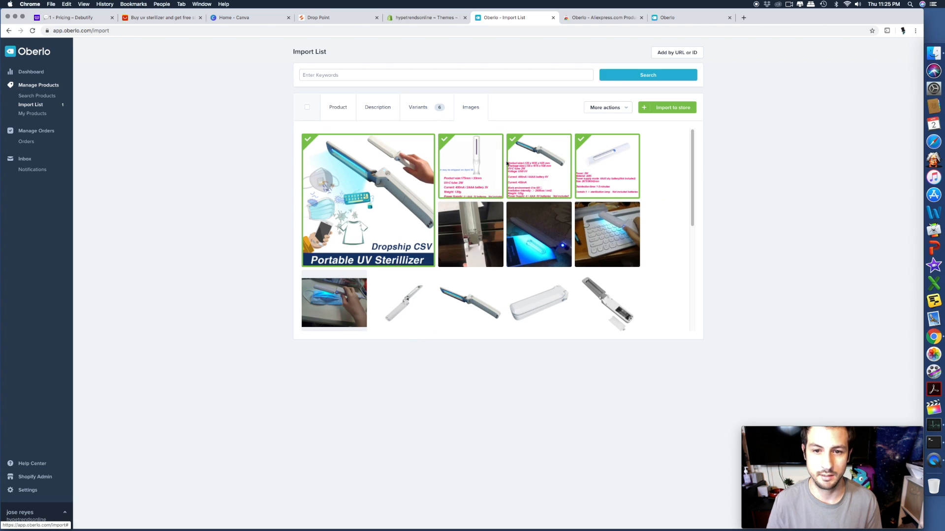
Examine all available images of the UV sterilizer product, comparing those selected for import with the unselected ones
scroll(534, 249, "down", 3)
scroll(553, 286, "down", 2)
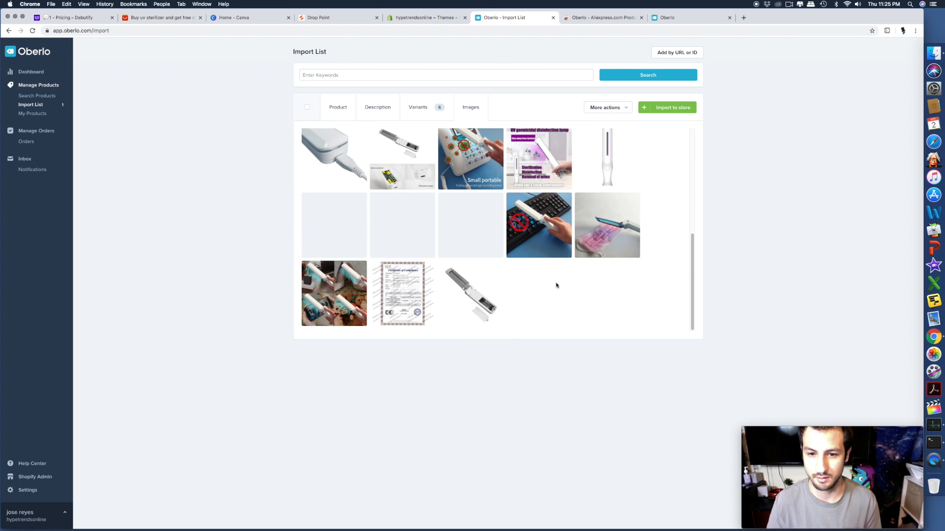
scroll(553, 287, "up", 3)
scroll(553, 286, "up", 4)
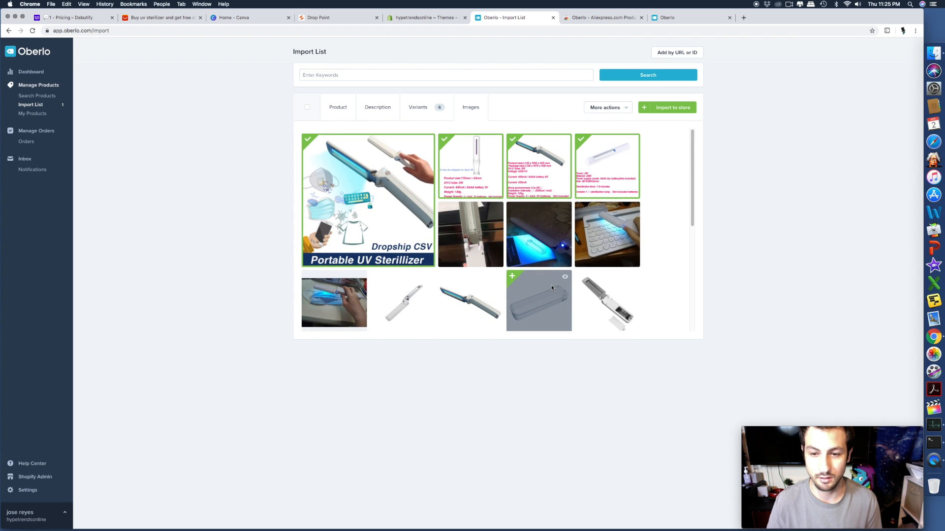
mouse_move(521, 293)
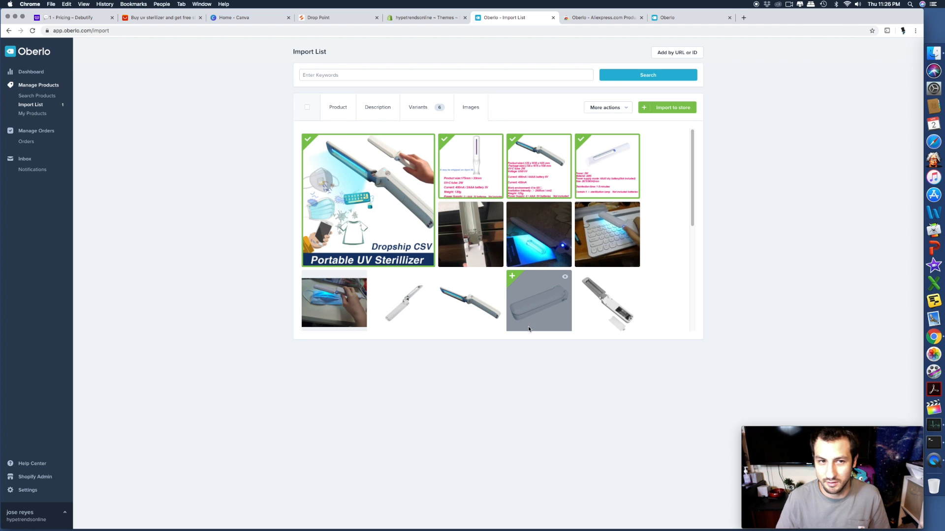
scroll(323, 325, "down", 6)
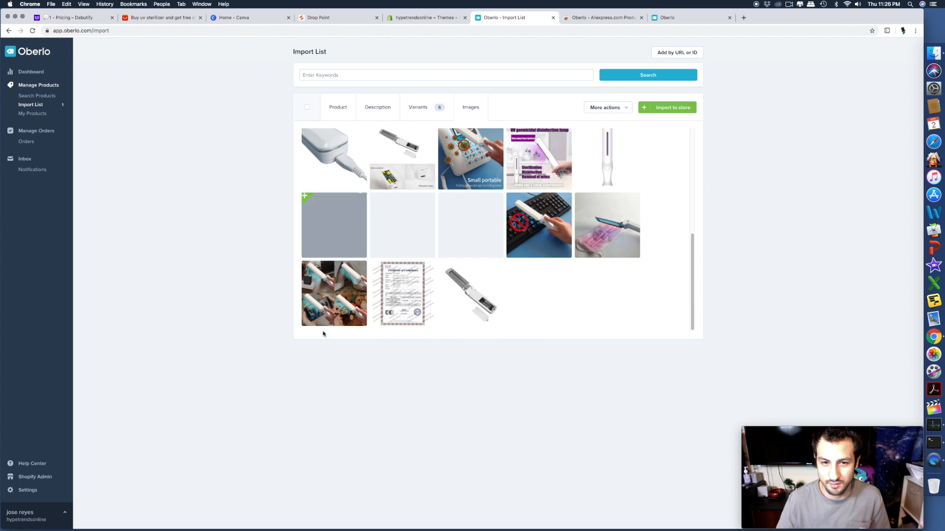
scroll(389, 285, "up", 6)
mouse_move(387, 284)
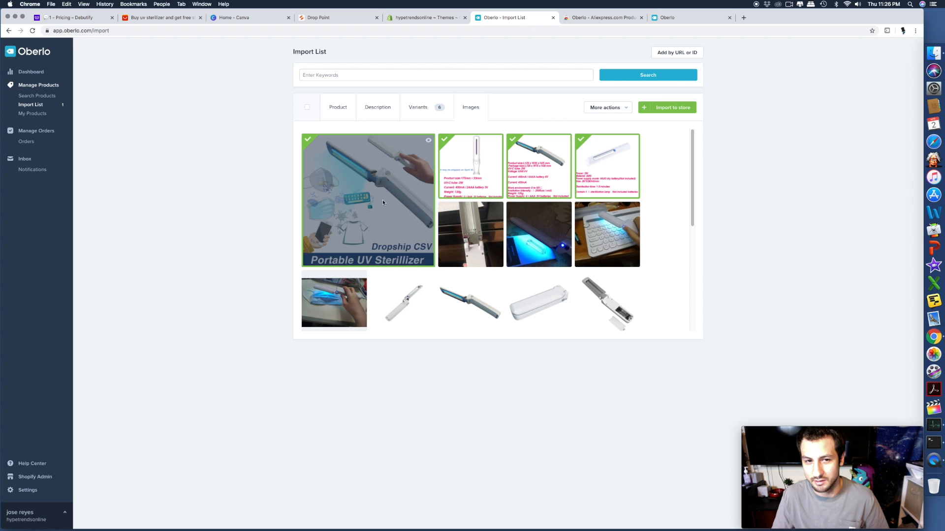
scroll(542, 285, "down", 8)
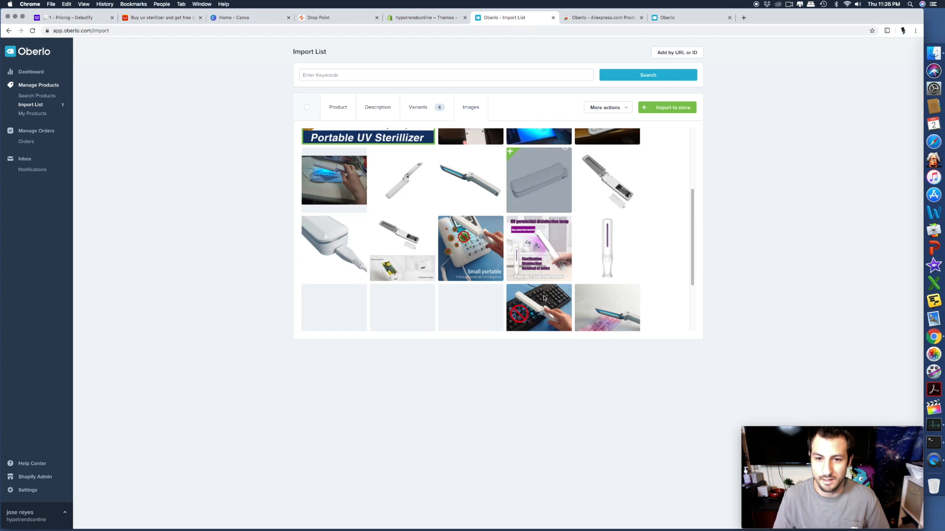
scroll(536, 300, "up", 2)
scroll(531, 301, "up", 2)
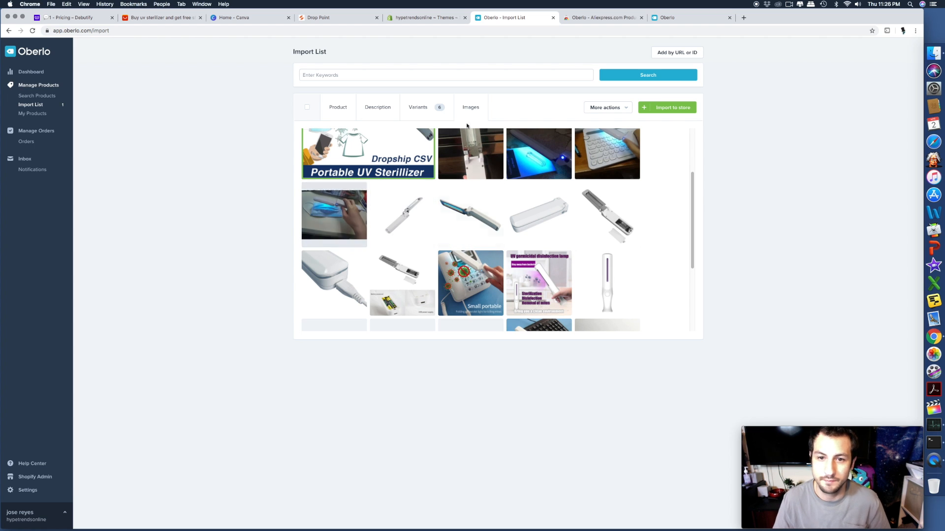
scroll(413, 278, "up", 2)
mouse_move(415, 278)
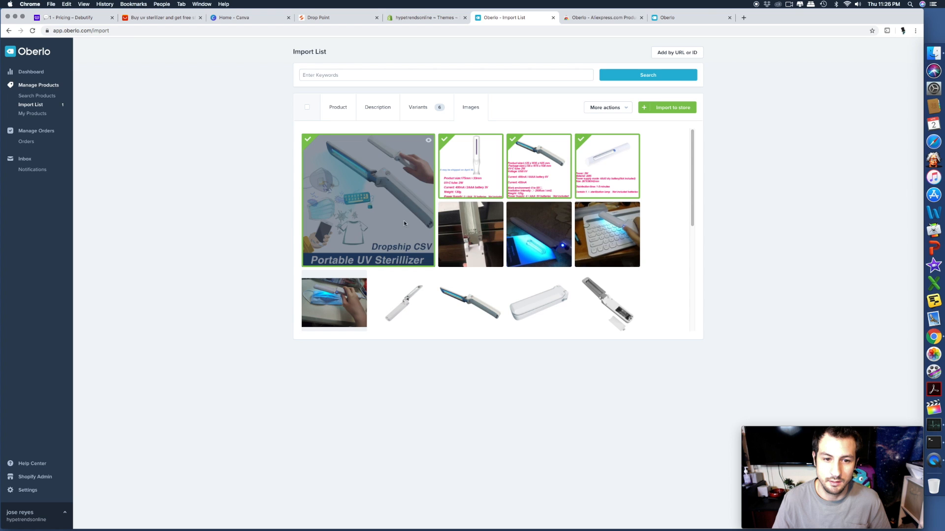
scroll(470, 234, "down", 1)
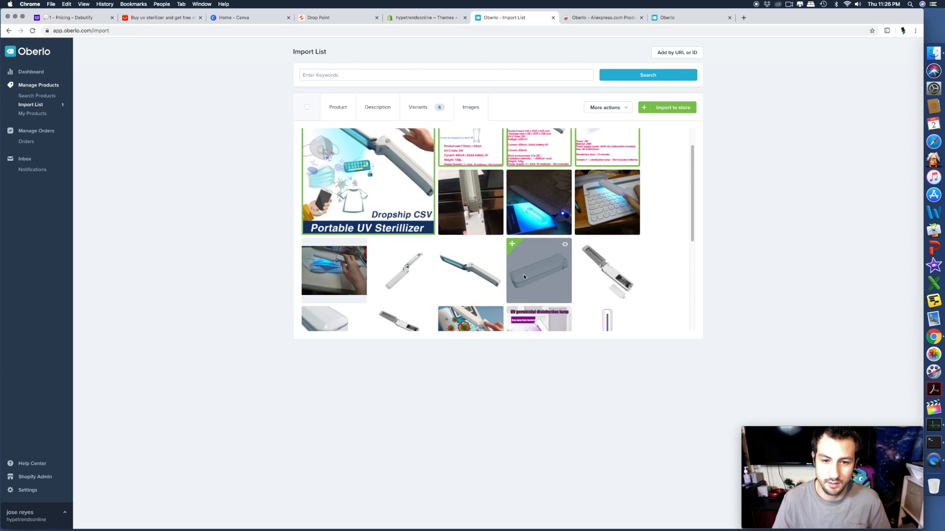
Review the product gallery down to its last rows to decide which unselected UV sterilizer pictures are worth importing
scroll(524, 277, "down", 5)
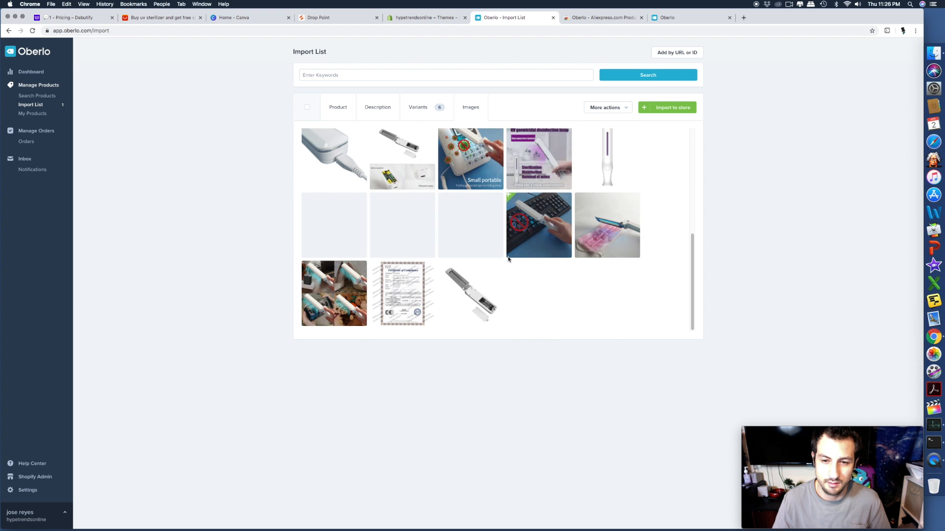
scroll(510, 311, "up", 2)
scroll(510, 311, "up", 4)
scroll(510, 310, "down", 6)
scroll(514, 310, "up", 3)
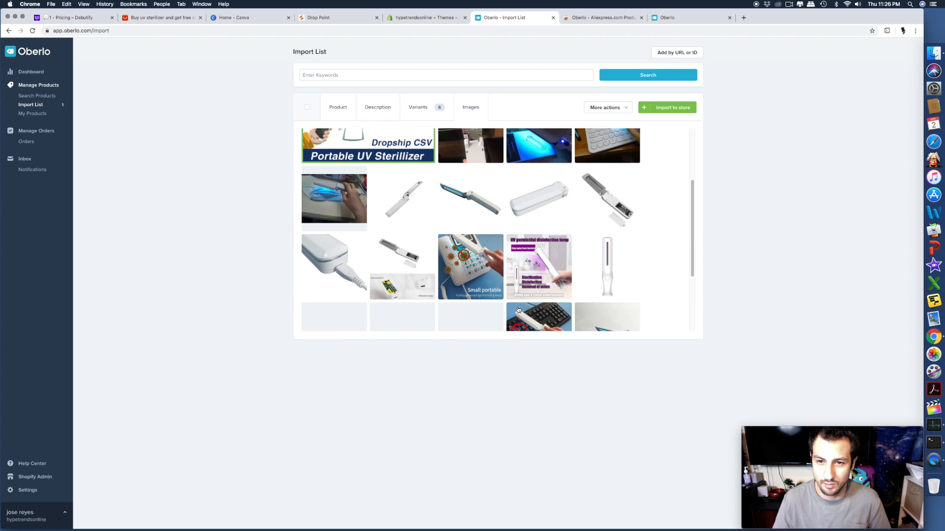
scroll(609, 288, "up", 3)
left_click_drag(486, 290, 385, 187)
left_click_drag(456, 282, 385, 208)
left_click(308, 142)
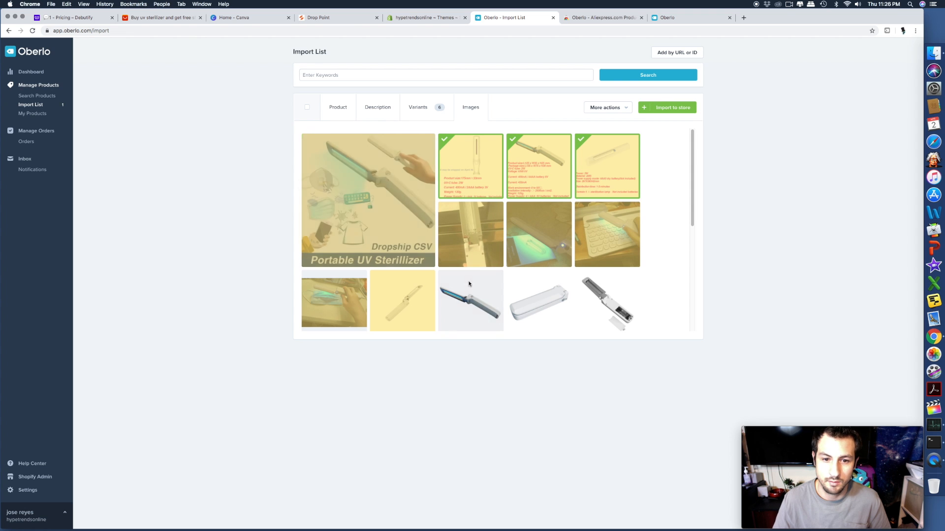
mouse_move(479, 289)
left_mouse_down()
mouse_move(497, 288)
mouse_move(483, 294)
mouse_move(432, 246)
mouse_move(502, 298)
mouse_move(488, 297)
left_mouse_up()
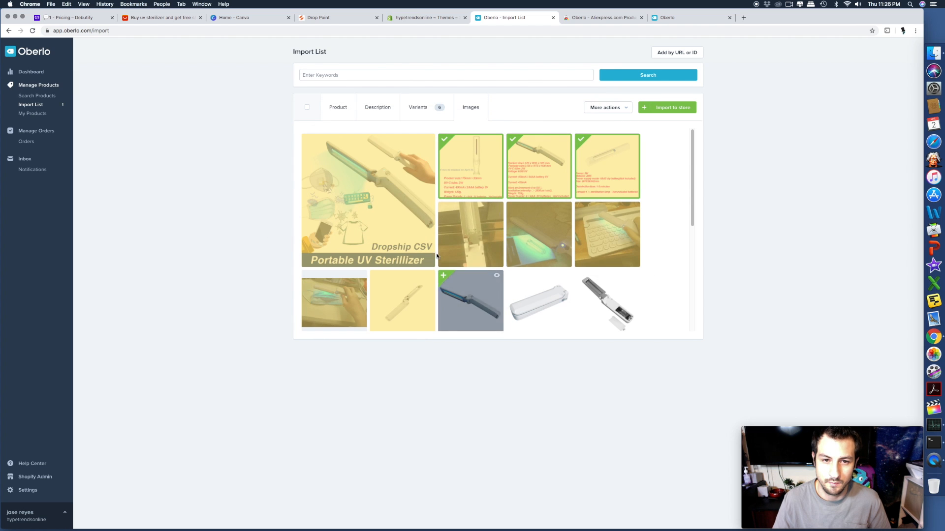
Include the blue-lit folding wand, the plain white wand, and the white storage case images in the product import
left_click(471, 281)
scroll(472, 281, "down", 1)
scroll(471, 281, "down", 2)
scroll(472, 281, "up", 2)
left_click(399, 183)
scroll(409, 225, "down", 5)
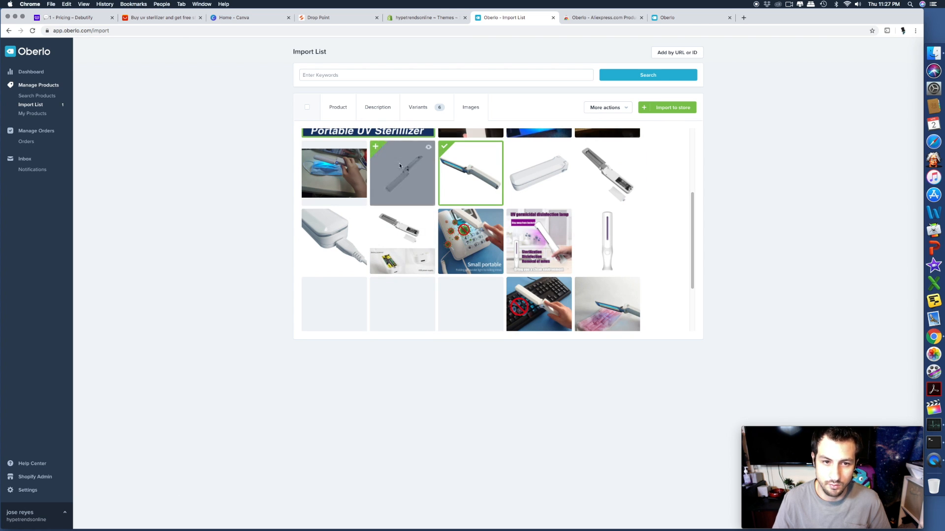
left_click(376, 146)
left_click(510, 147)
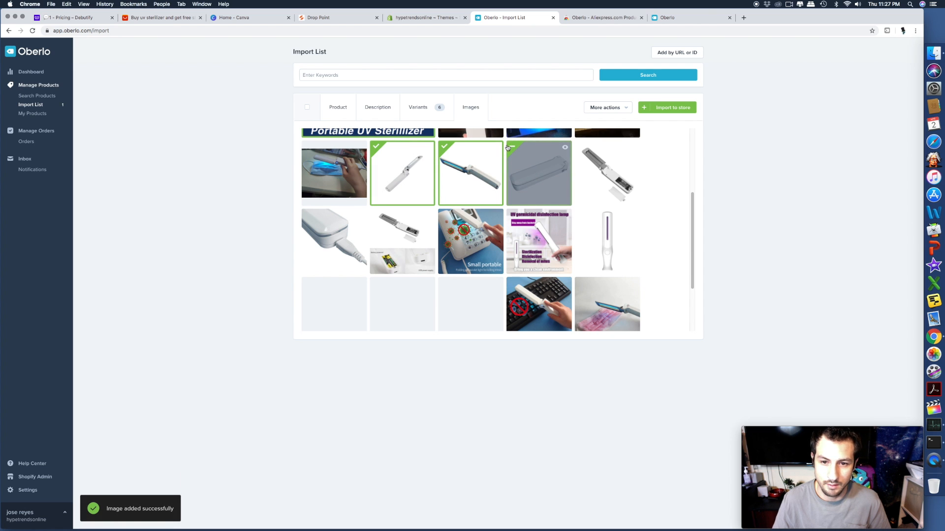
Include the purple germicidal disinfection lamp, the wand-with-battery composite, and the charging cable images in the import
left_click(526, 225)
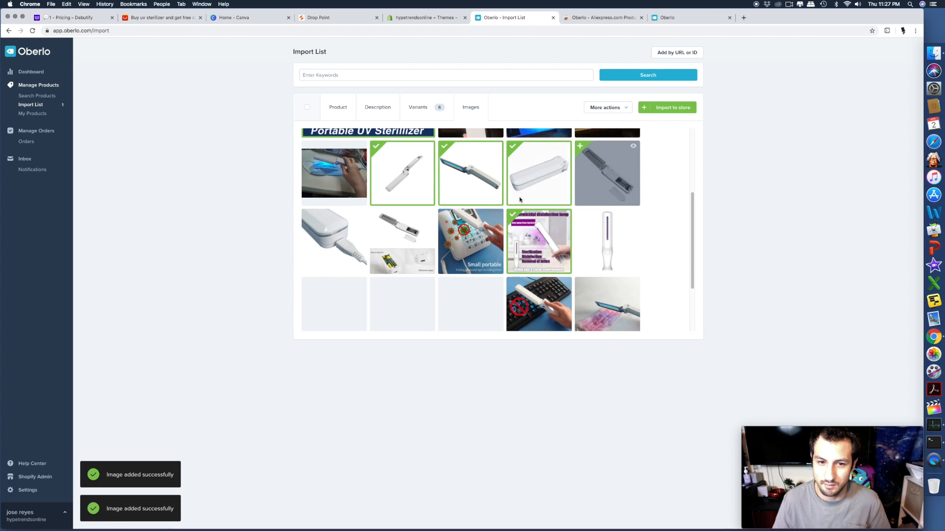
left_click(380, 217)
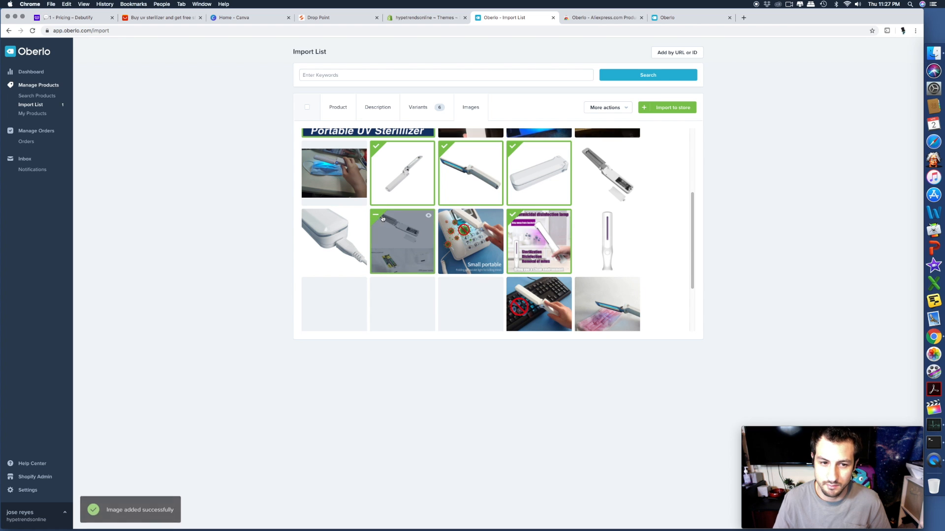
left_click(327, 222)
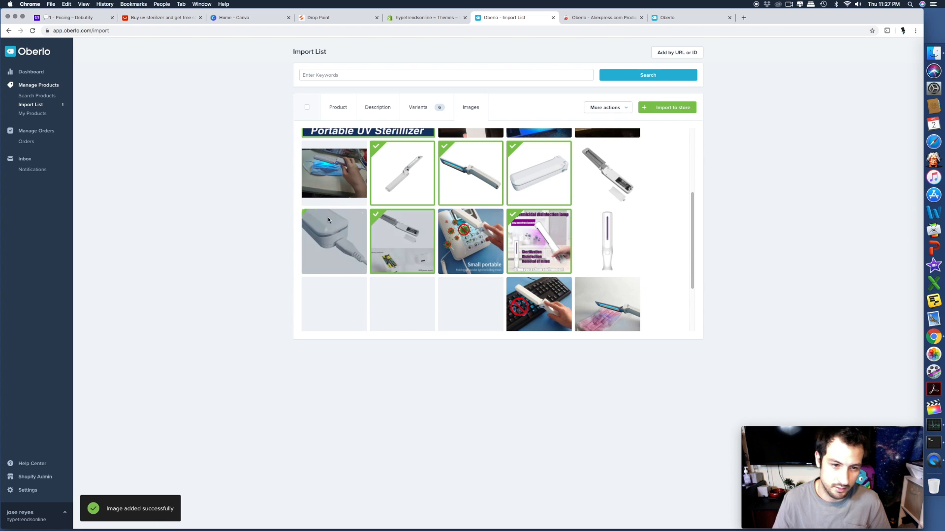
Include the keyboard sterilizing, four-scene collage, CE certificate, and last-row detached-cover wand images in the import
scroll(473, 215, "down", 2)
scroll(473, 214, "down", 2)
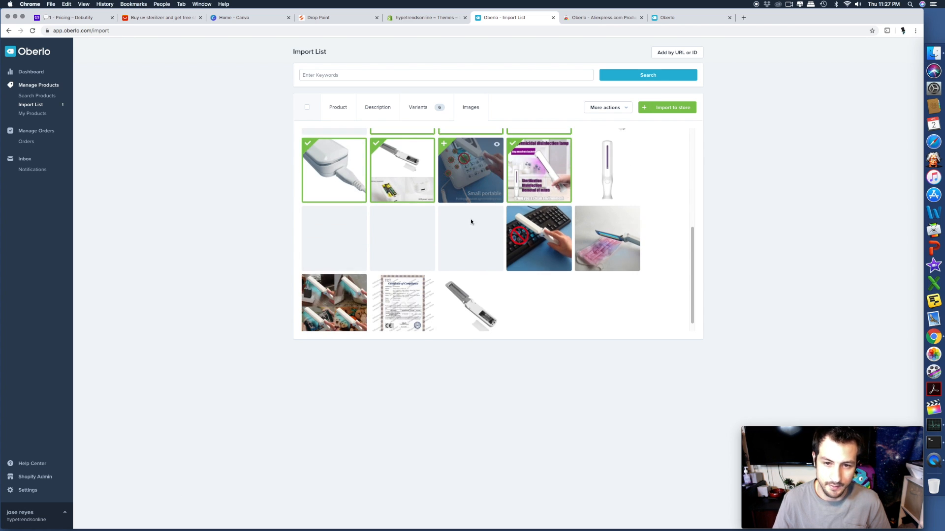
left_click(510, 203)
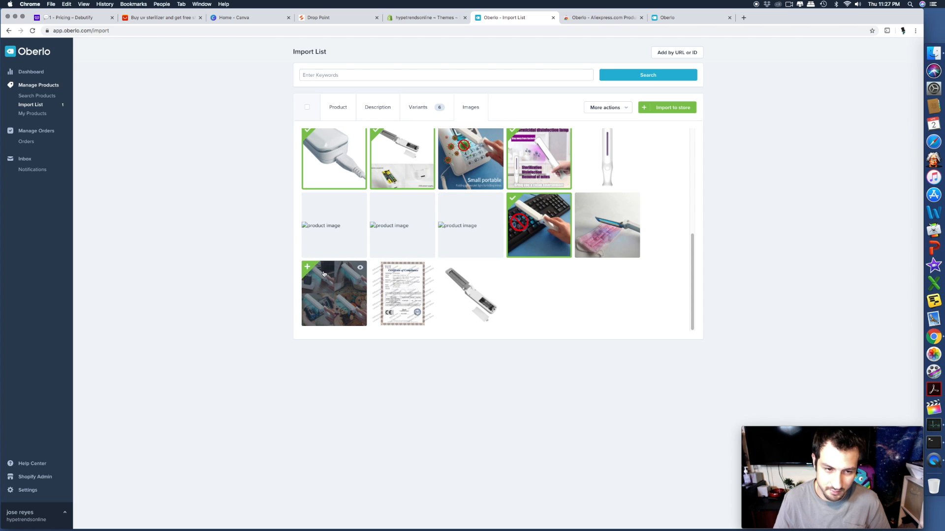
left_click(306, 269)
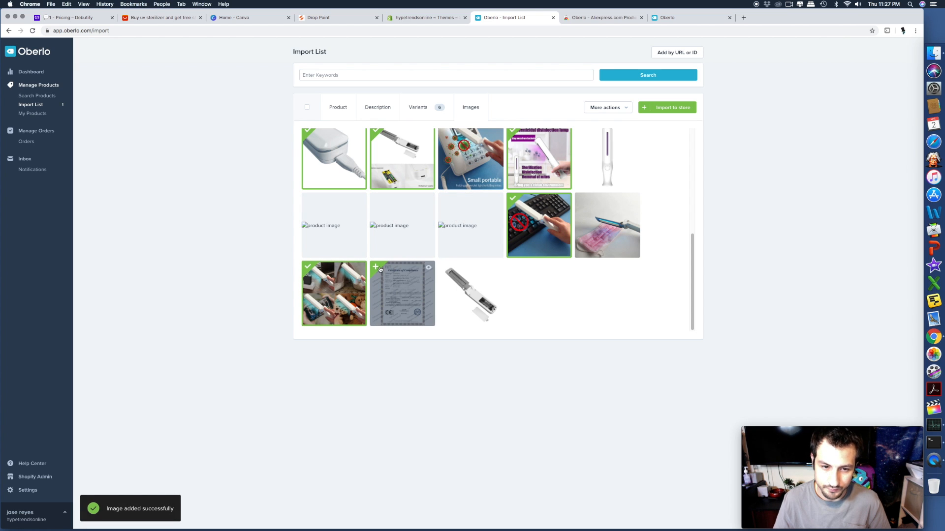
left_click(376, 267)
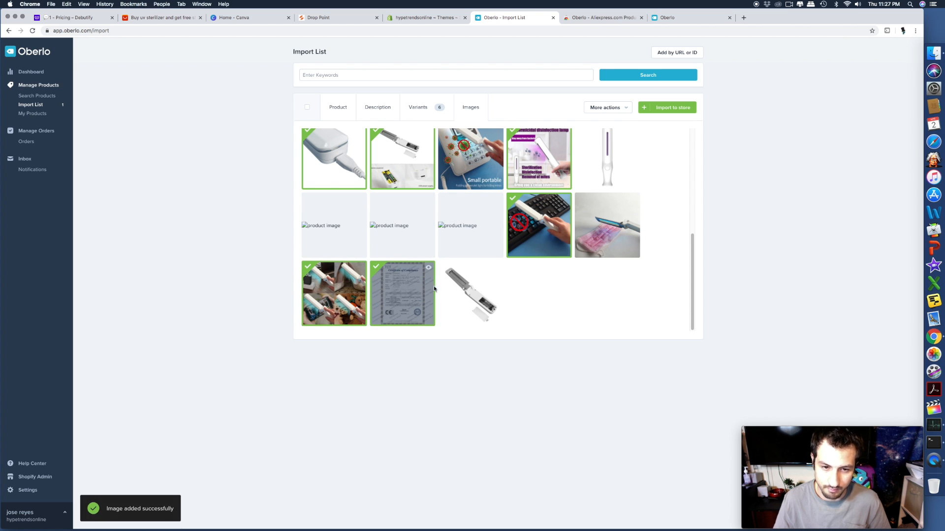
left_click(443, 266)
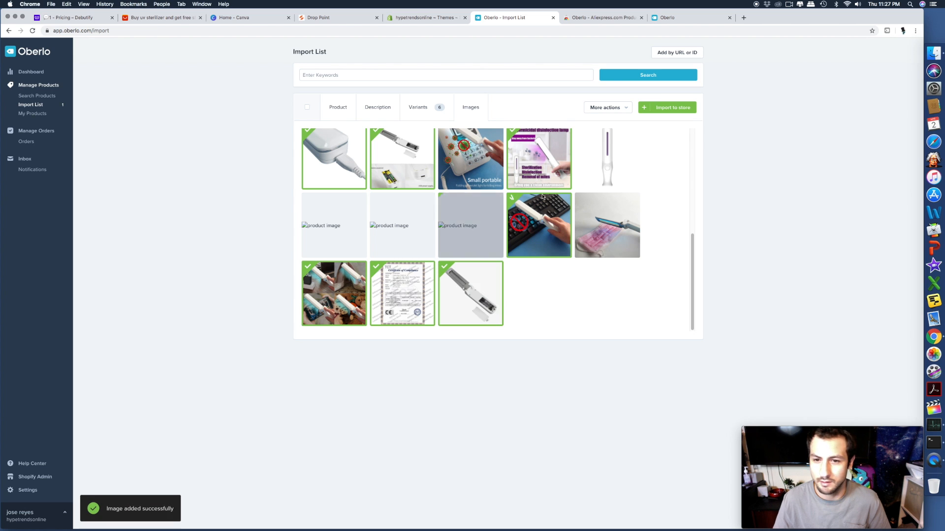
Include the other detached-cover wand, the "Small portable" picture, the white keypad shot, and the face mask shot in the import
scroll(577, 196, "up", 5)
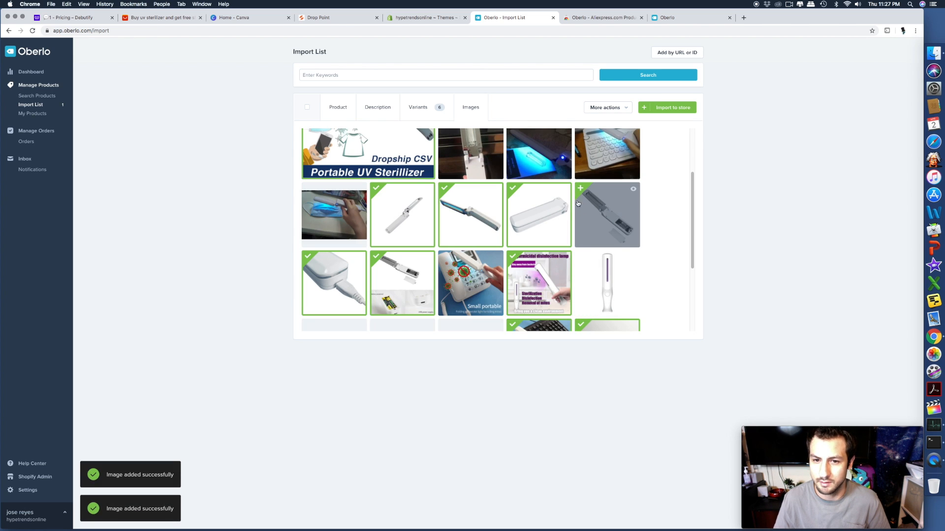
left_click(578, 197)
left_click(440, 266)
scroll(580, 256, "up", 3)
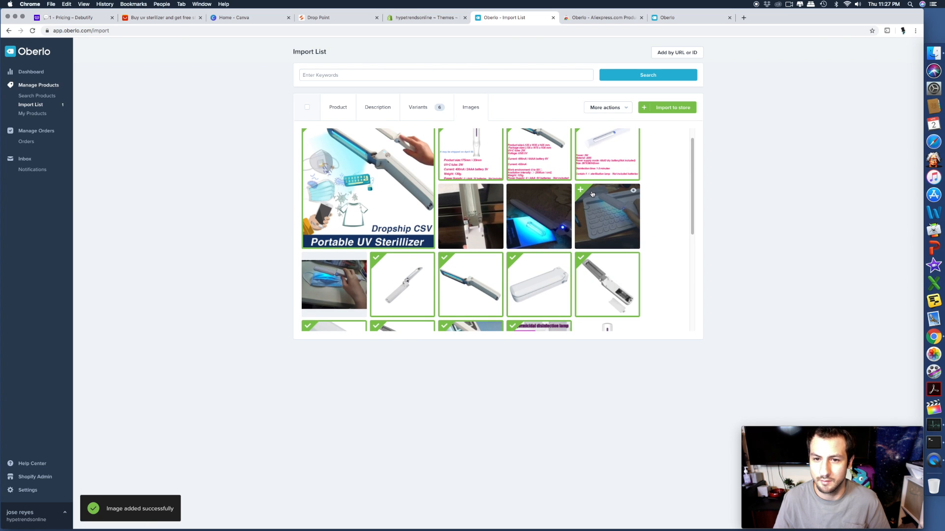
left_click(578, 188)
scroll(591, 246, "up", 2)
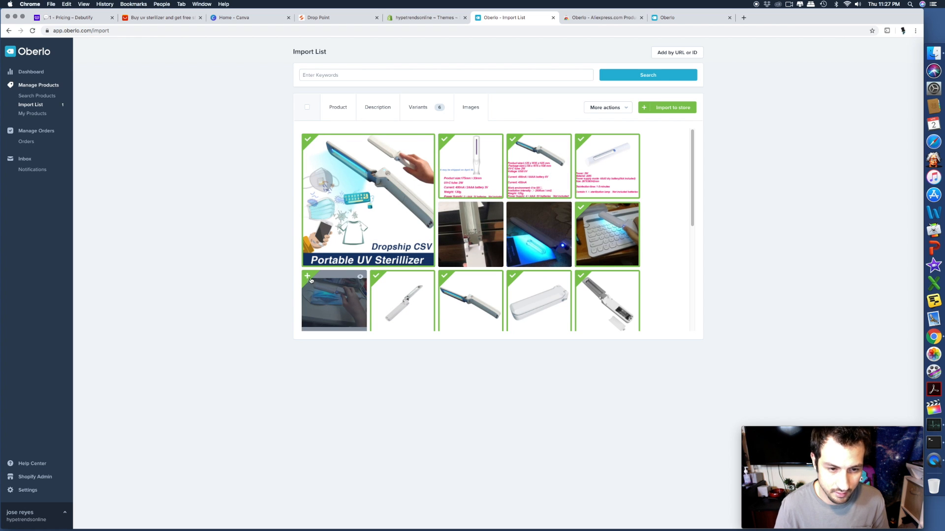
left_click(309, 276)
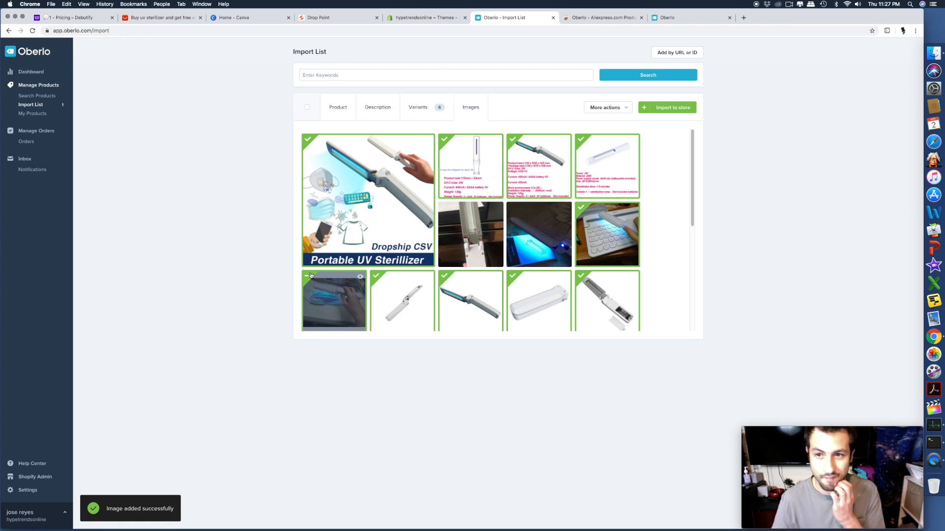
Replace the product's long supplier title with "UV SteraWand"
left_click(338, 112)
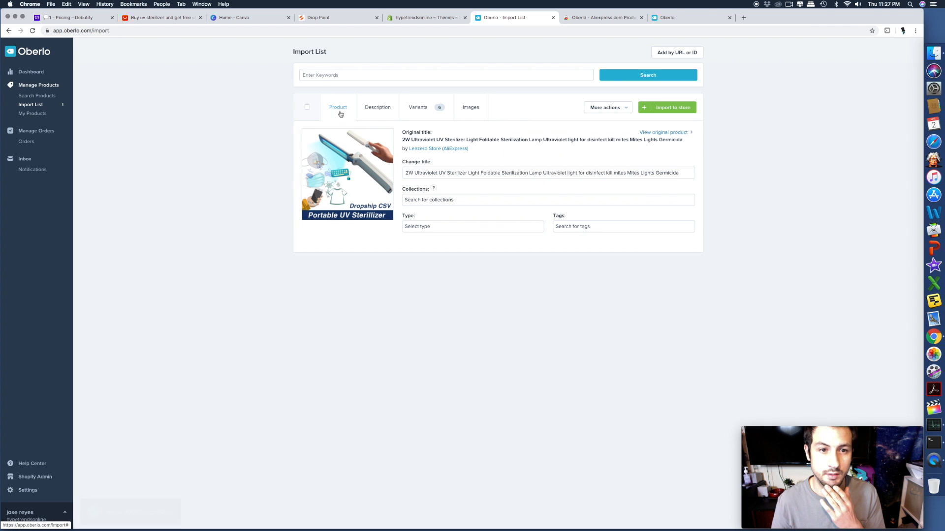
left_click(372, 101)
left_click(342, 101)
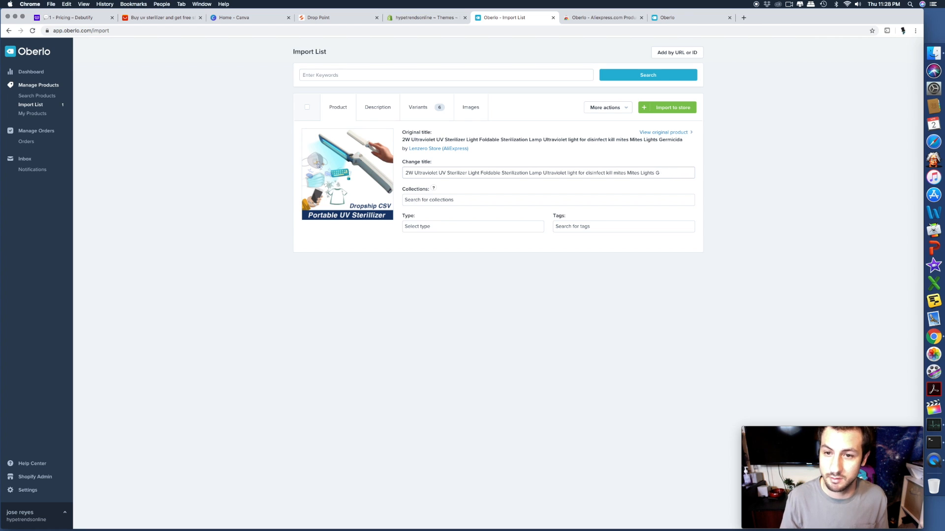
left_click_drag(640, 173, 412, 173)
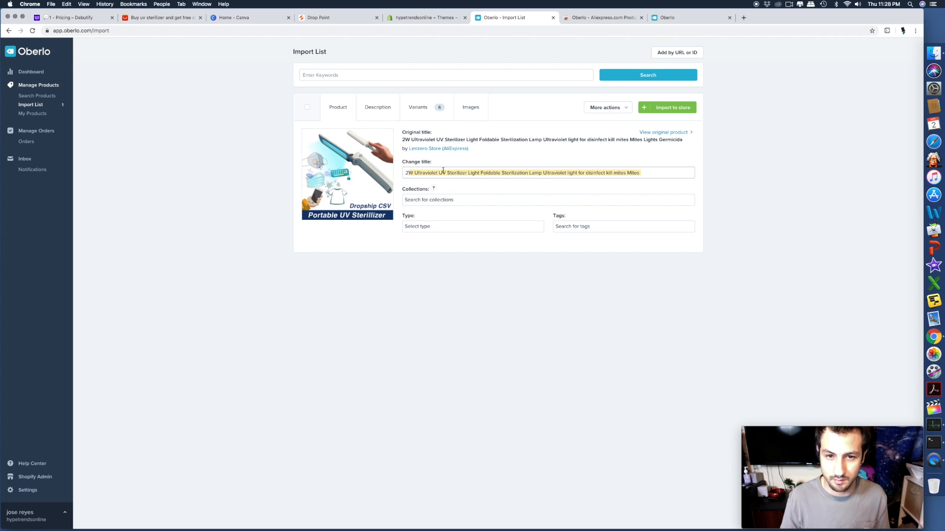
key("BackSpace")
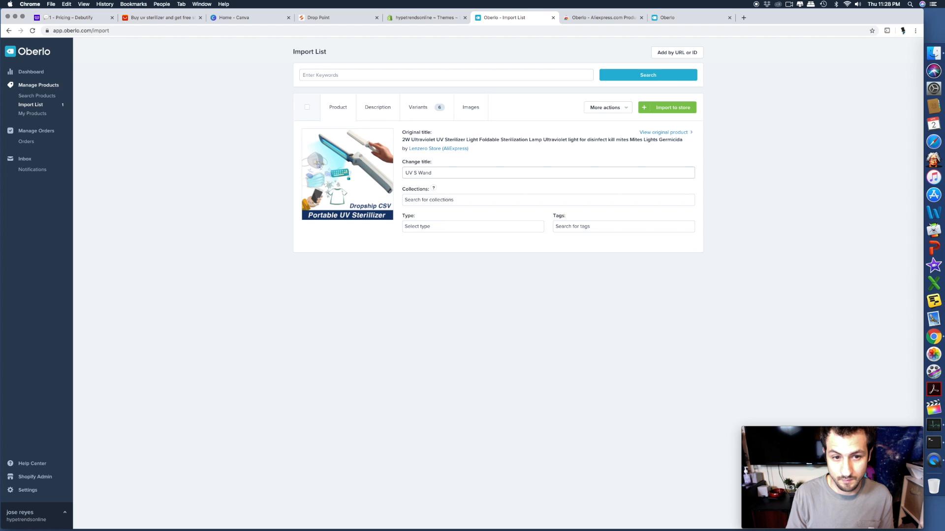
type("tera")
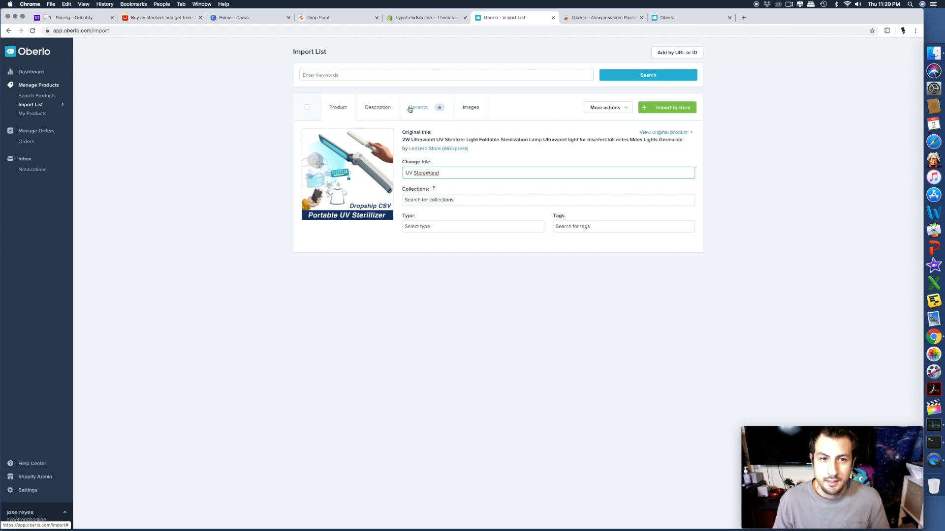
Delete the entire supplier-provided specification text from the product description
left_click(384, 115)
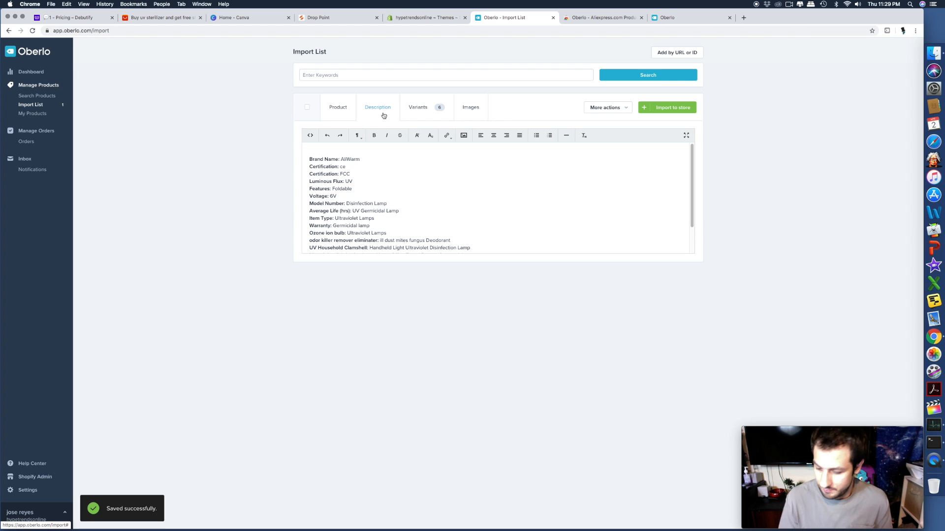
scroll(471, 246, "down", 2)
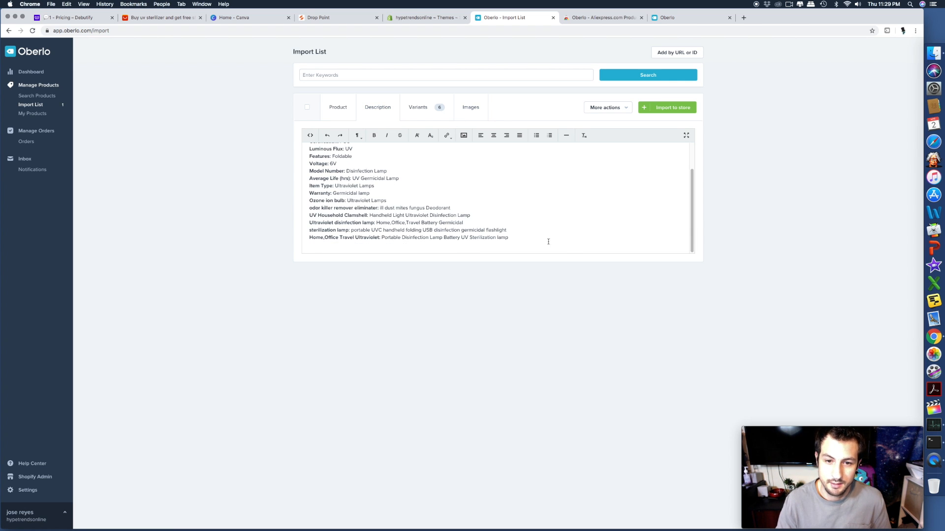
left_click_drag(511, 239, 399, 231)
left_click_drag(397, 230, 383, 227)
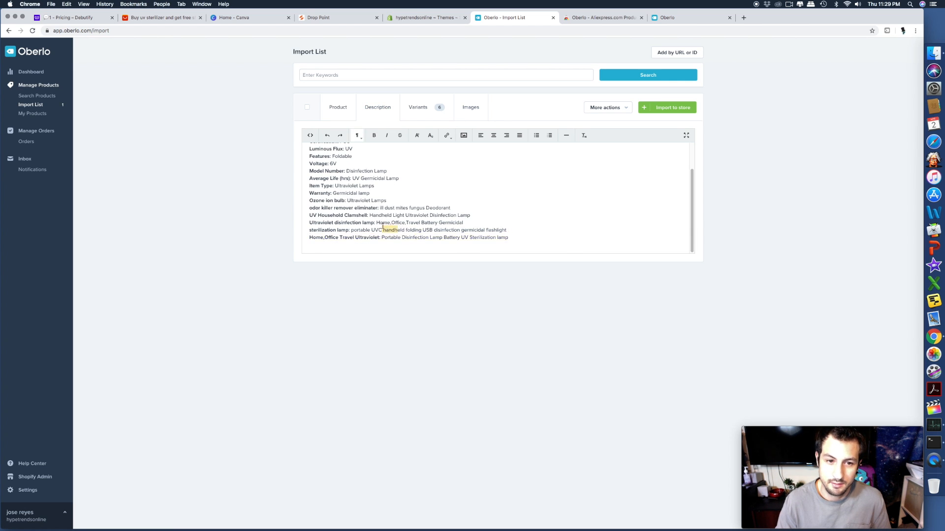
left_click_drag(515, 244, 318, 143)
key("BackSpace")
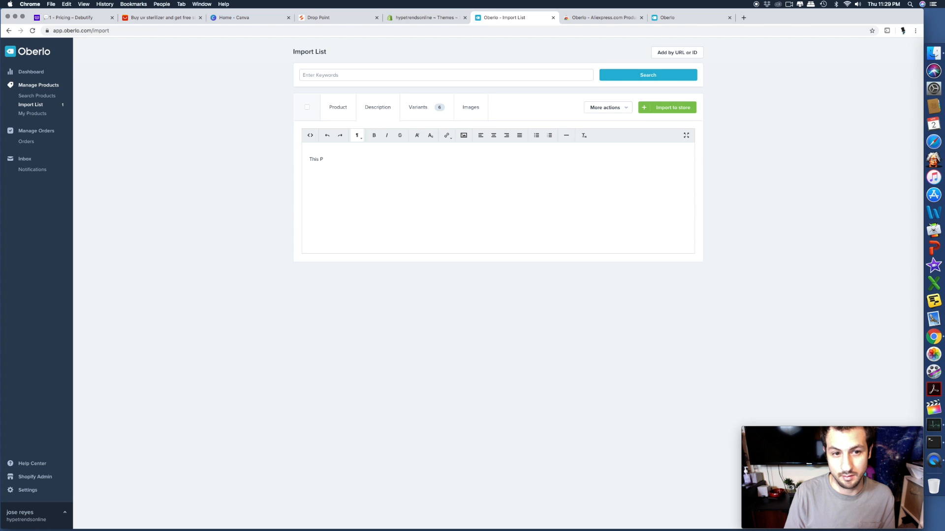
type("duct")
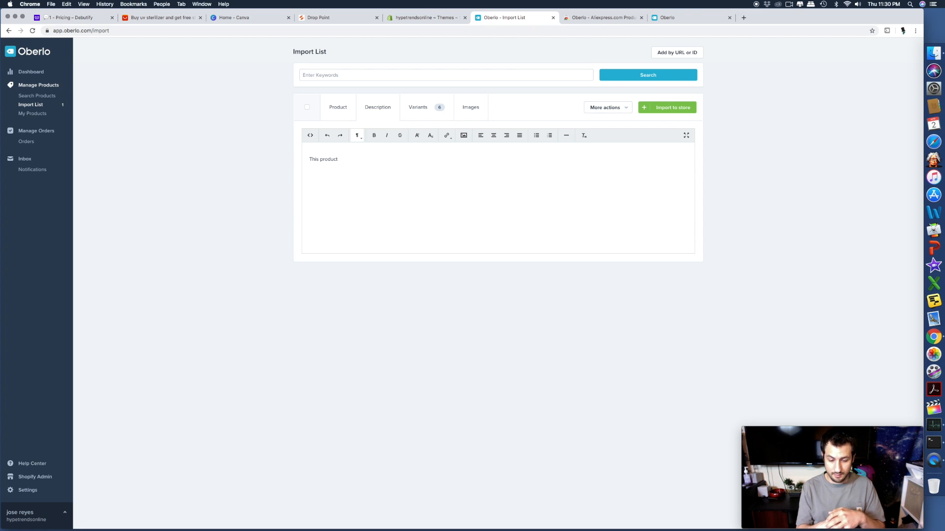
key("BackSpace")
key("BackSpace")
key("BackSpace")
key("BackSpace")
key("BackSpace")
key("BackSpace")
key("BackSpace")
key("BackSpace")
key("BackSpace")
key("BackSpace")
key("BackSpace")
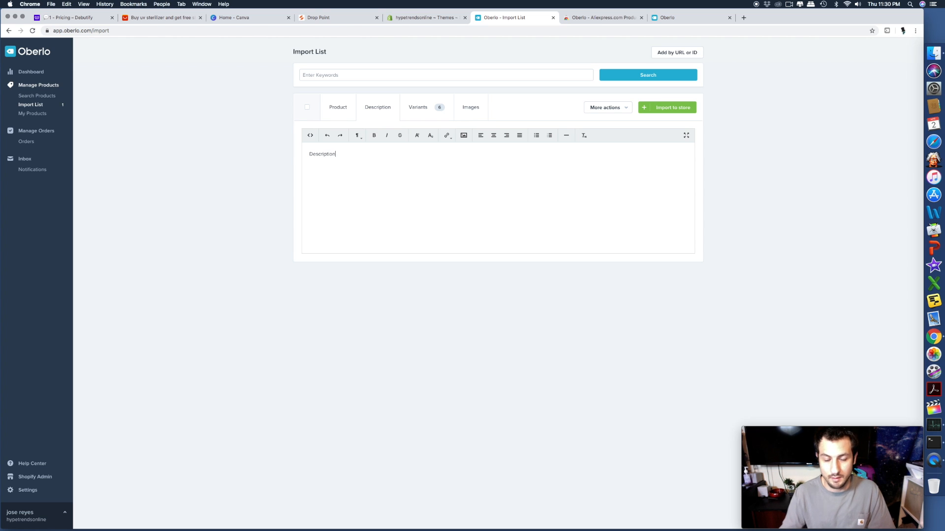
Enter "Description" as bold text in the product description and import the product to the store
left_click_drag(336, 155, 306, 154)
left_click(376, 136)
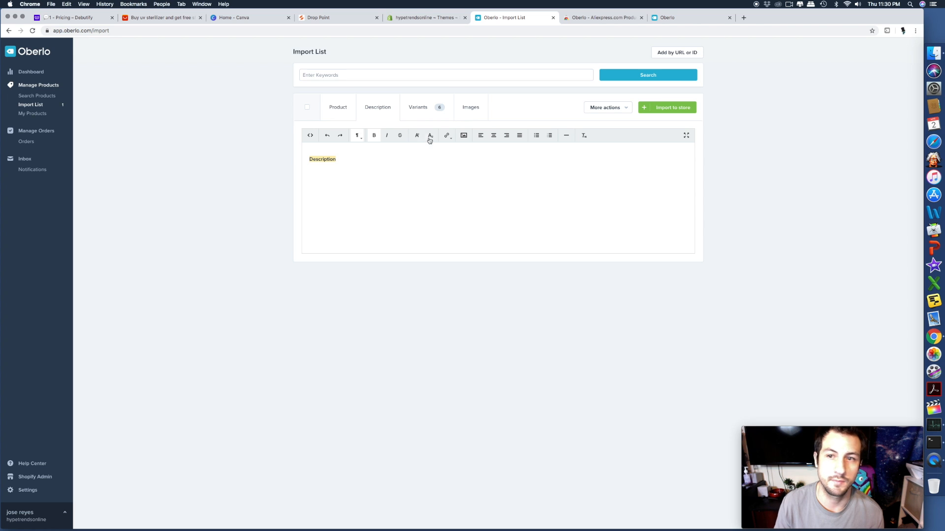
left_click(663, 106)
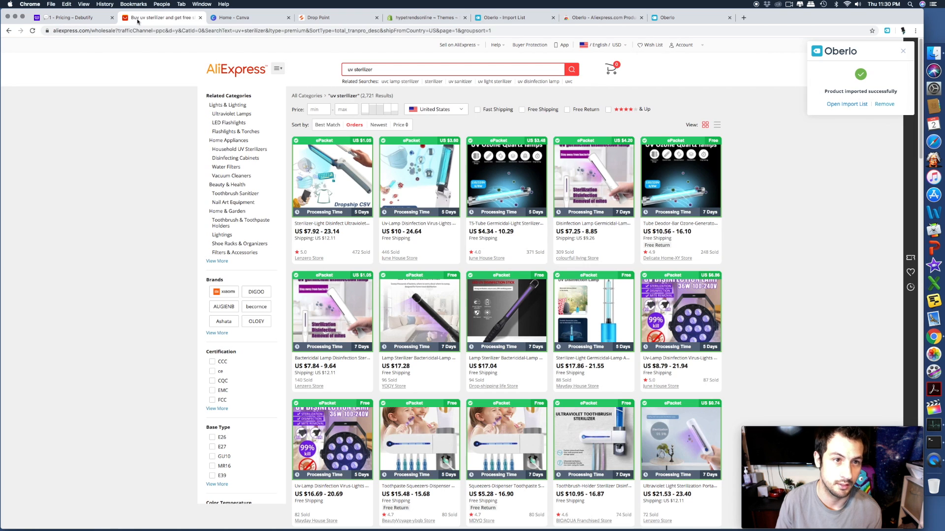
Close the AliExpress uv sterilizer results and the Debutify pricing page, and browse the Canva home page
left_click(175, 15)
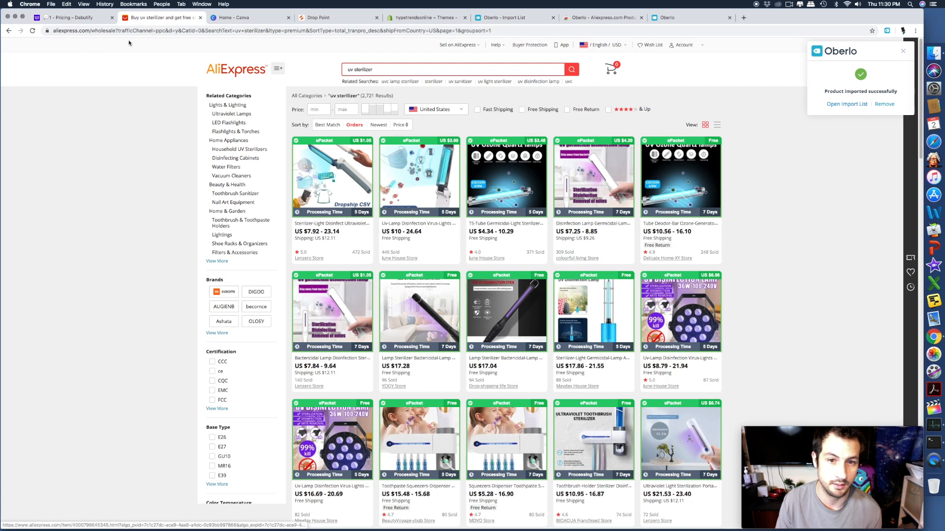
left_click(200, 18)
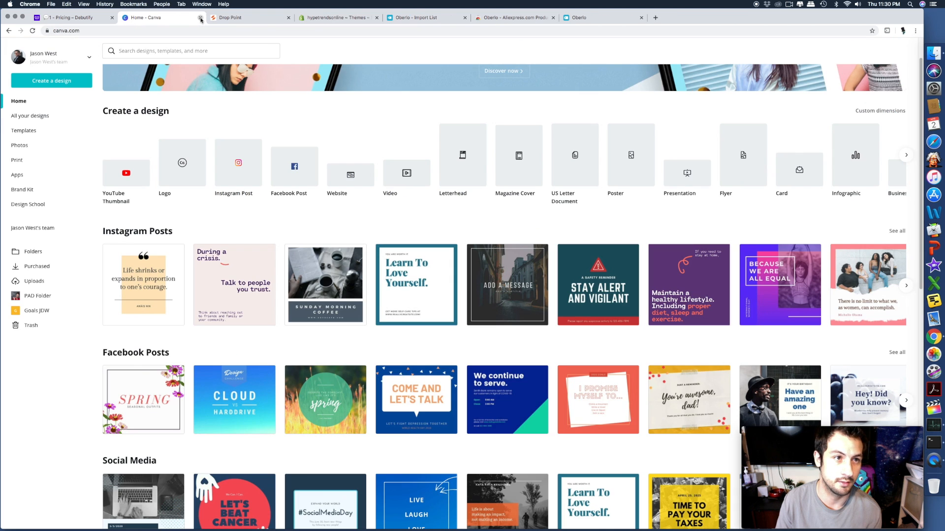
left_click(111, 17)
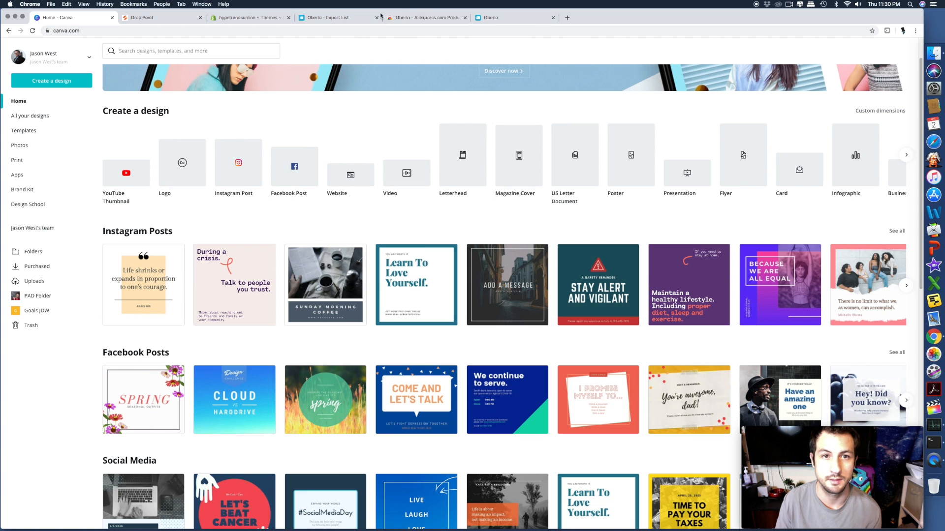
scroll(108, 240, "down", 3)
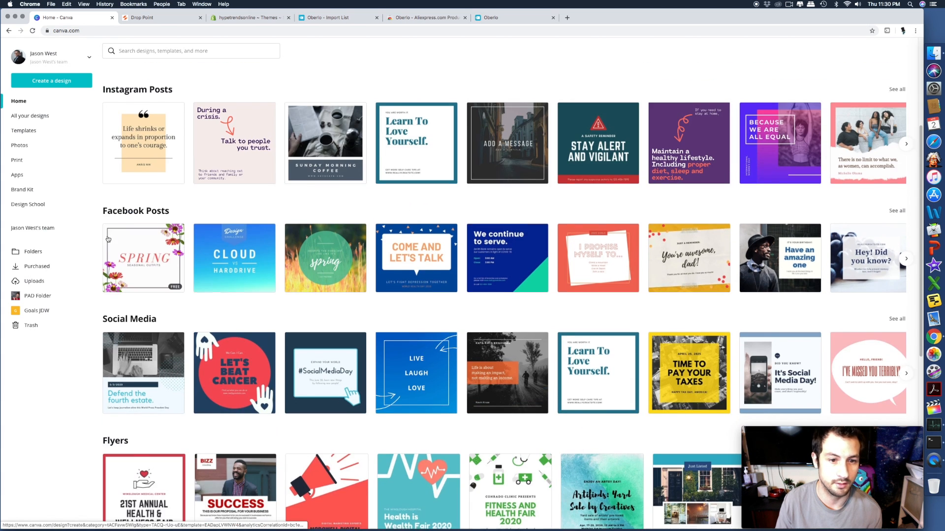
Create a new blank logo design from the Canva home page
scroll(108, 239, "up", 5)
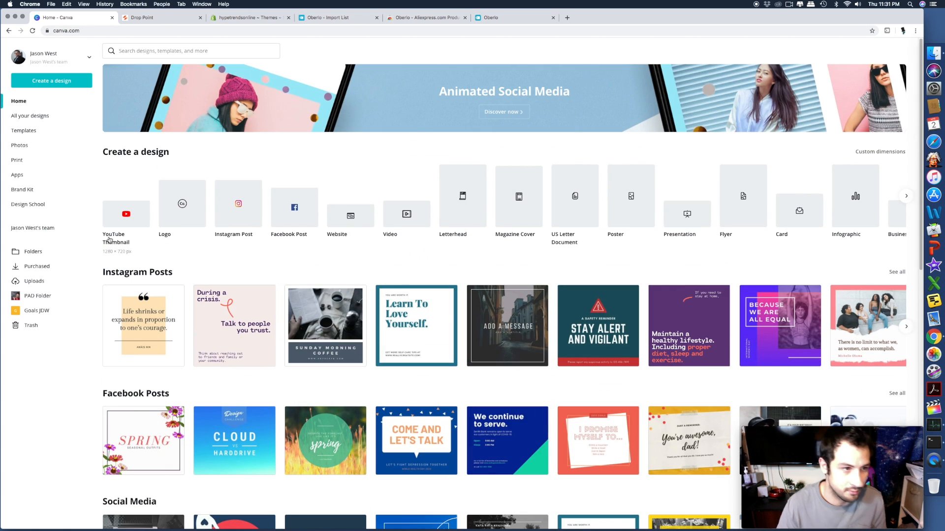
left_click(182, 206)
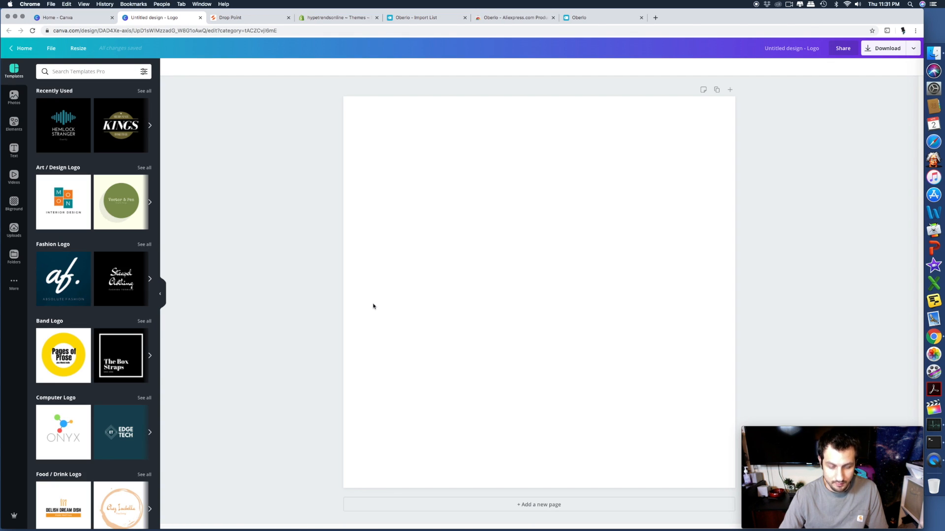
left_click(68, 72)
type("st")
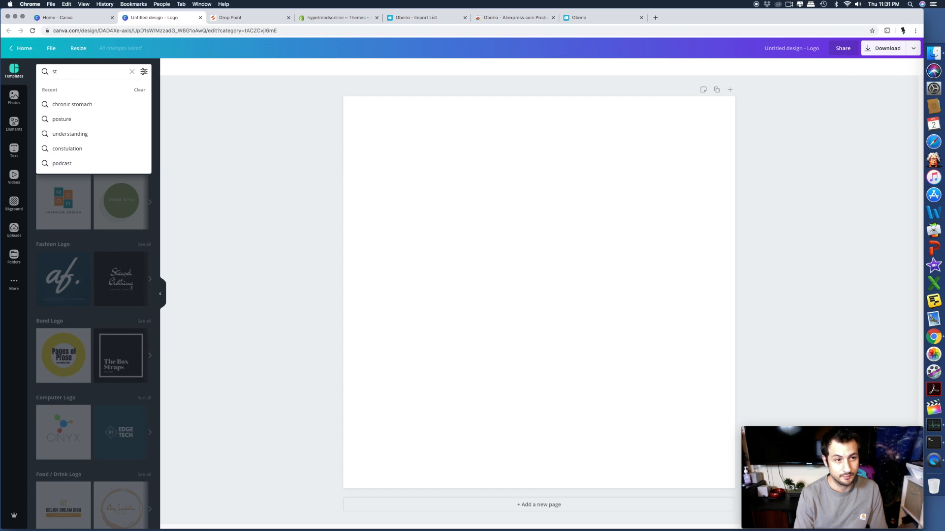
key("BackSpace")
key("BackSpace")
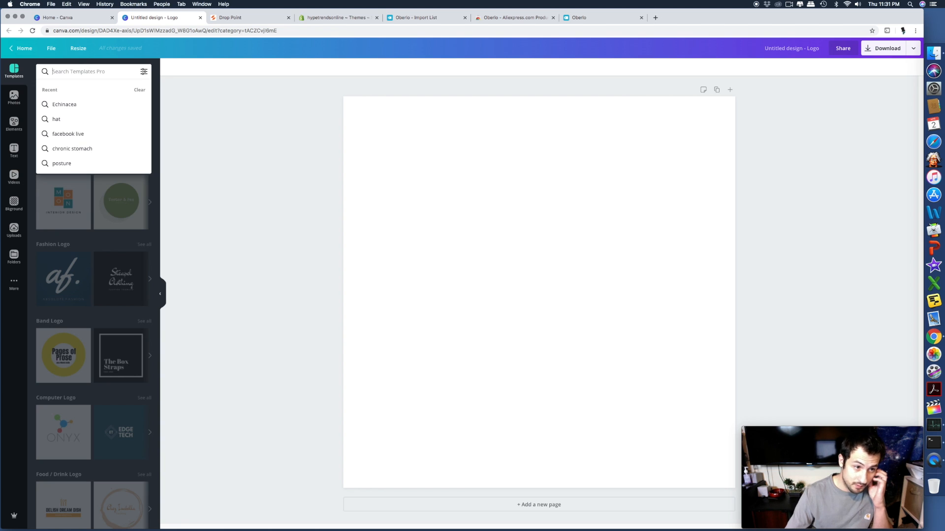
left_click(155, 223)
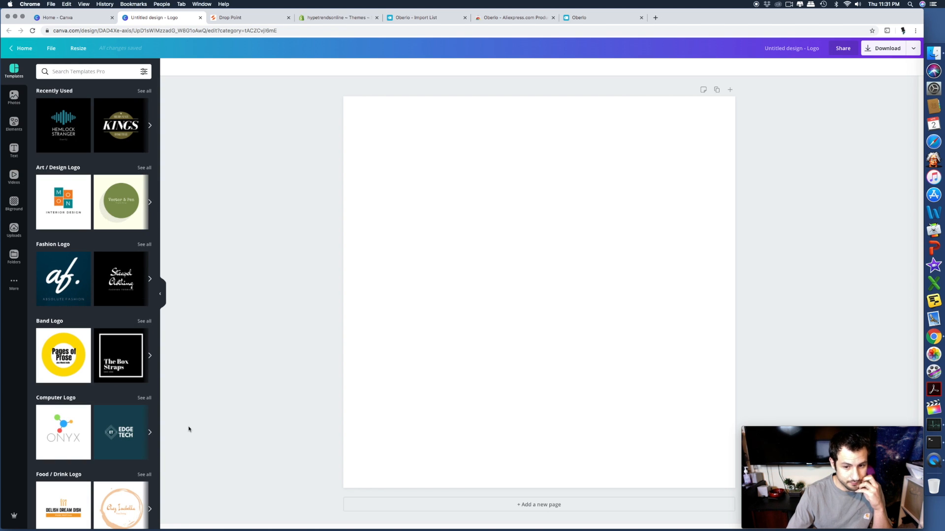
Examine the logo templates across the themed categories and the full list of results for a suitable style
scroll(132, 470, "down", 1)
scroll(132, 469, "down", 7)
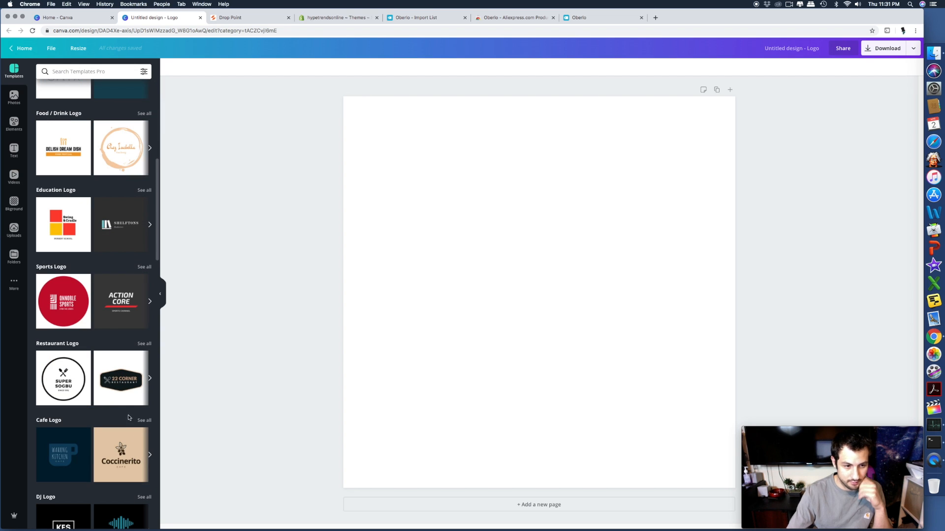
scroll(110, 406, "down", 3)
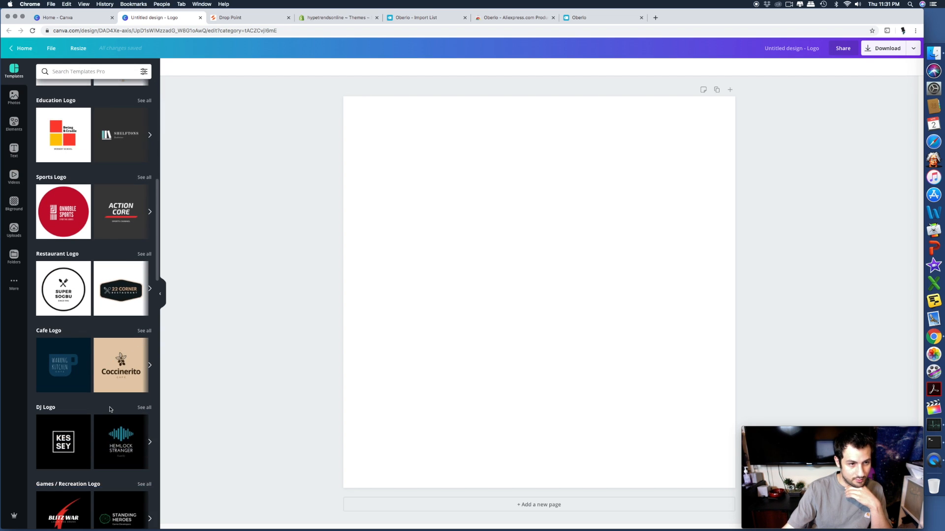
scroll(111, 409, "down", 11)
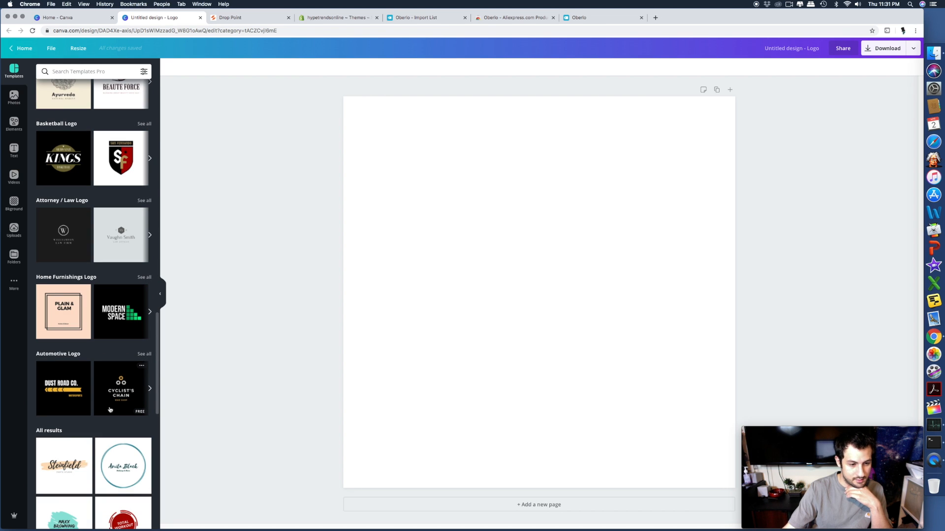
scroll(110, 409, "down", 7)
scroll(110, 409, "up", 6)
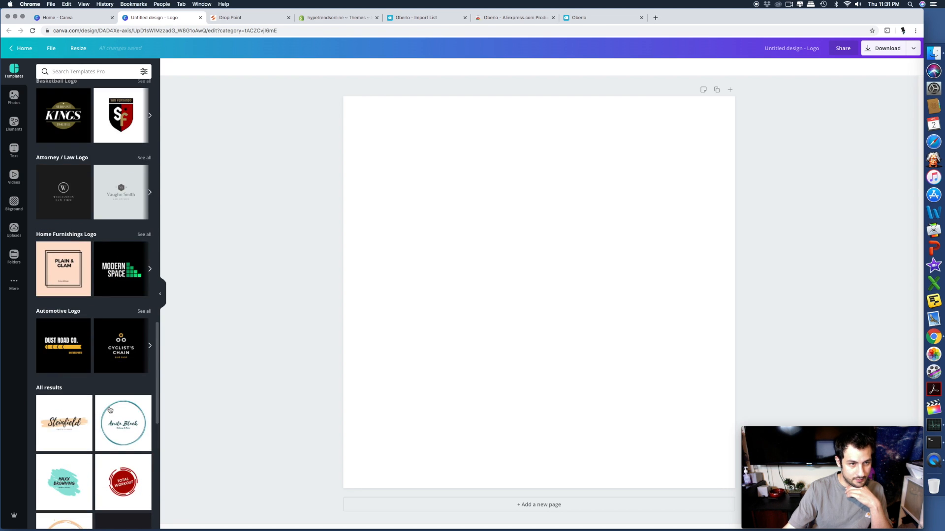
scroll(103, 411, "up", 5)
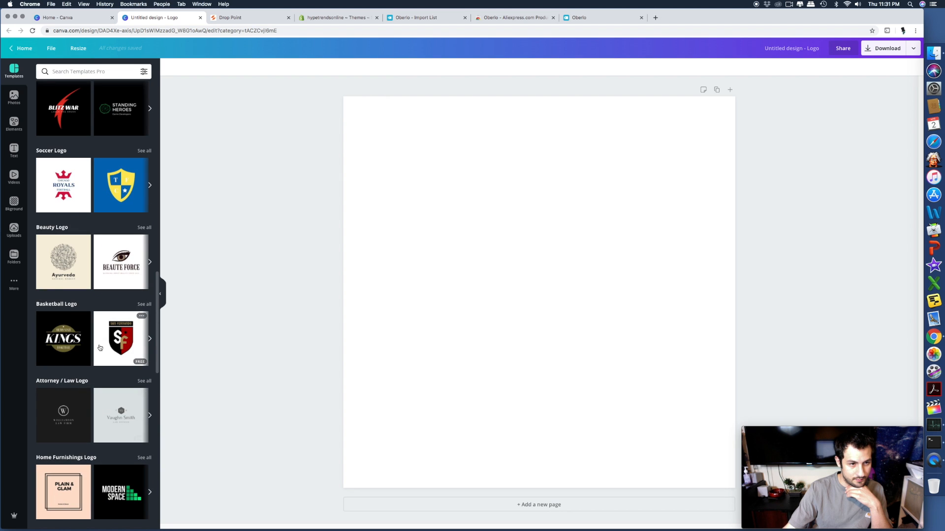
scroll(98, 343, "up", 4)
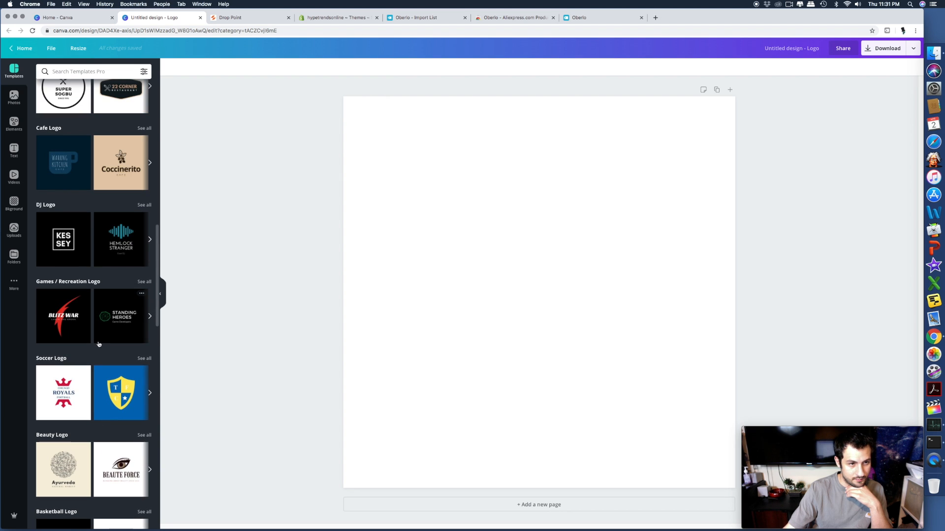
scroll(100, 295, "up", 2)
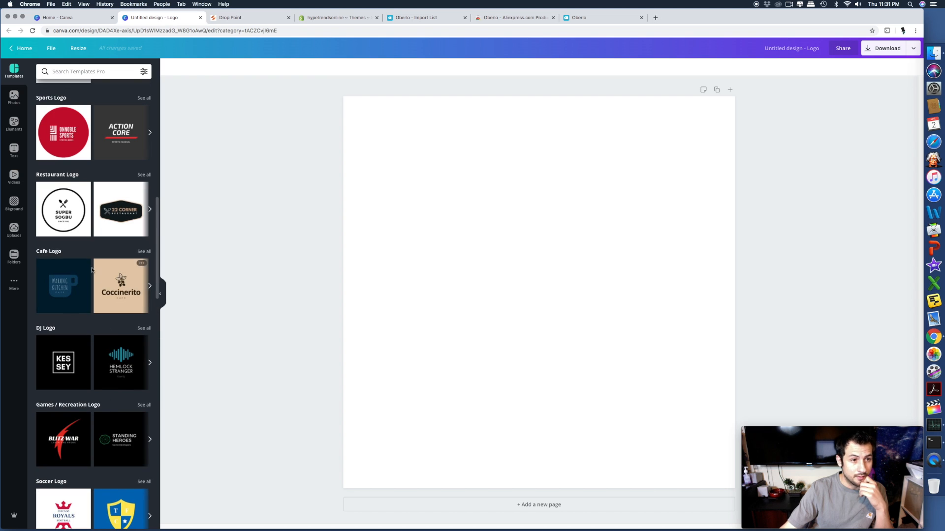
scroll(93, 207, "down", 9)
scroll(96, 223, "down", 3)
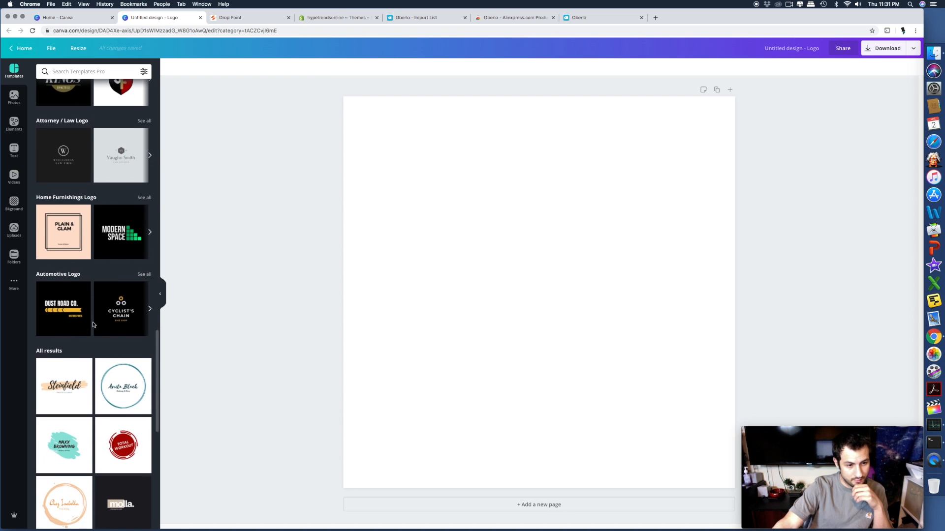
scroll(89, 330, "down", 5)
scroll(93, 344, "down", 3)
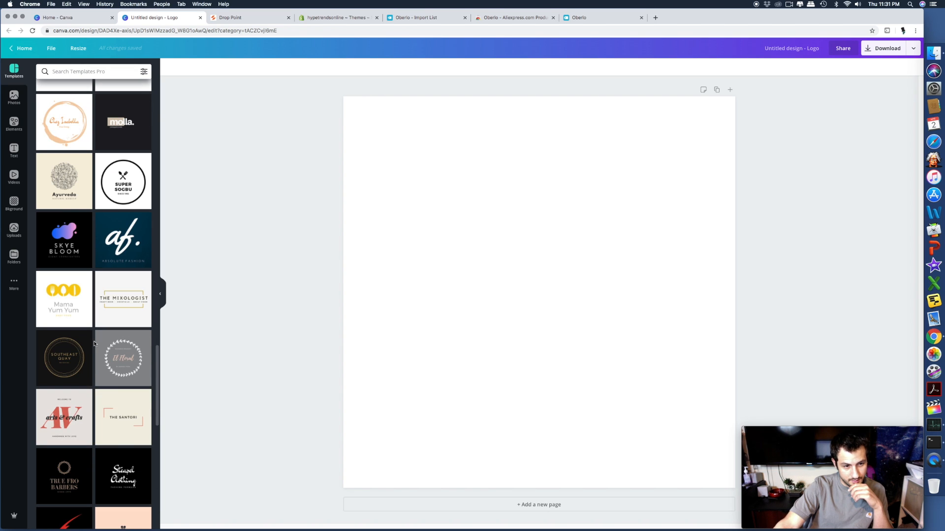
scroll(96, 344, "down", 6)
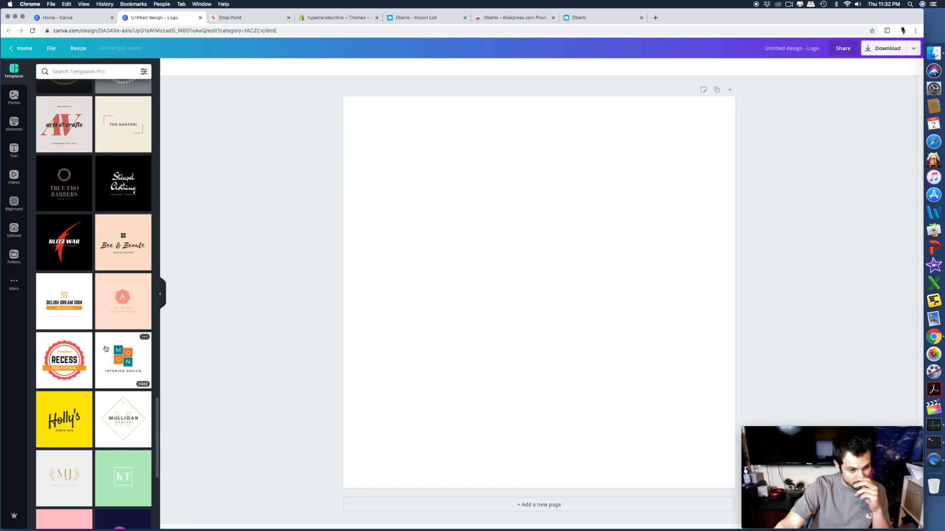
scroll(105, 350, "down", 12)
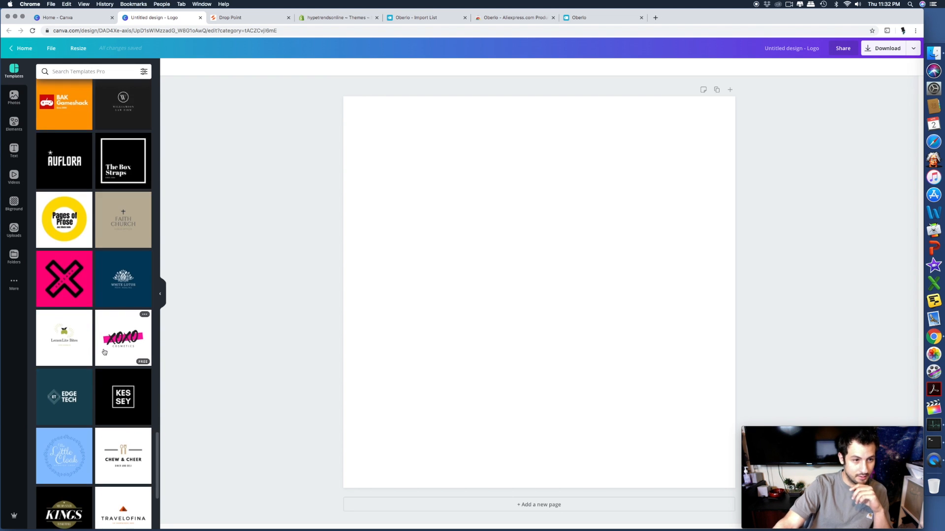
scroll(98, 350, "up", 7)
scroll(98, 350, "up", 5)
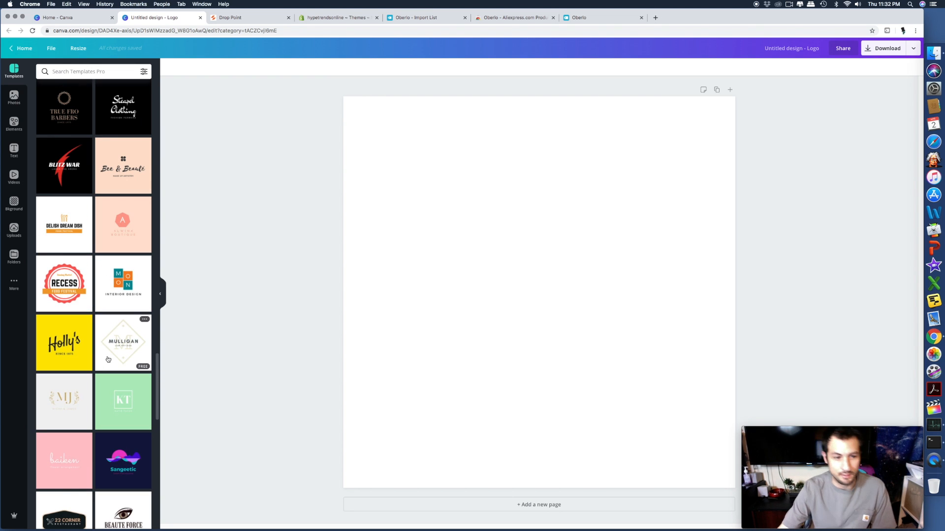
scroll(117, 343, "down", 10)
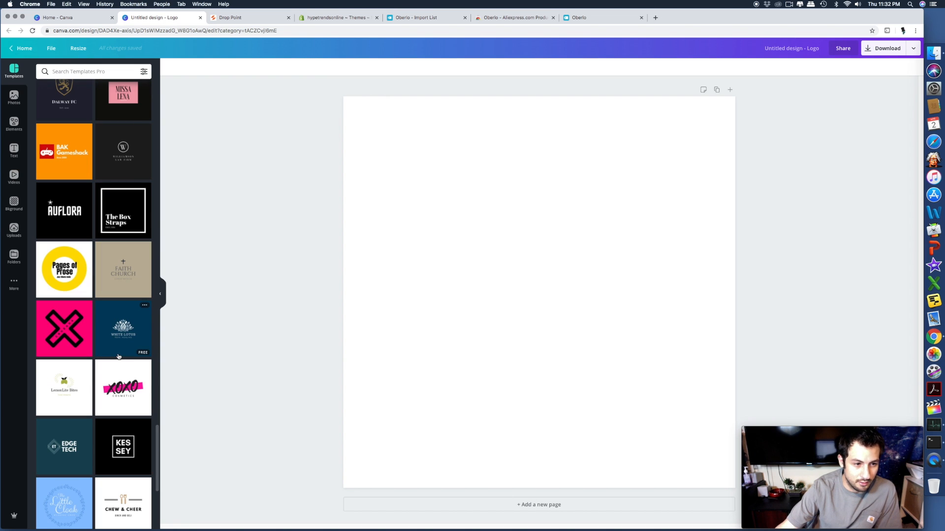
scroll(125, 365, "down", 15)
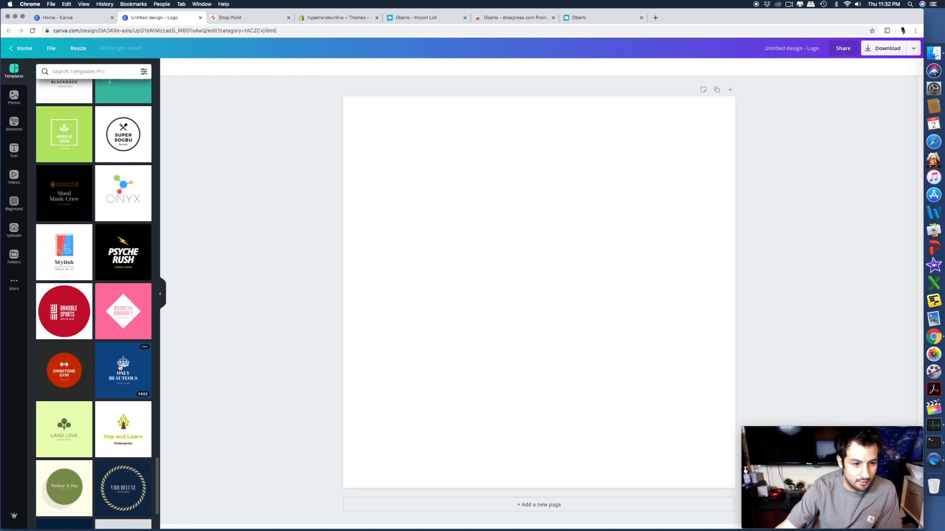
scroll(120, 364, "down", 5)
scroll(122, 304, "up", 7)
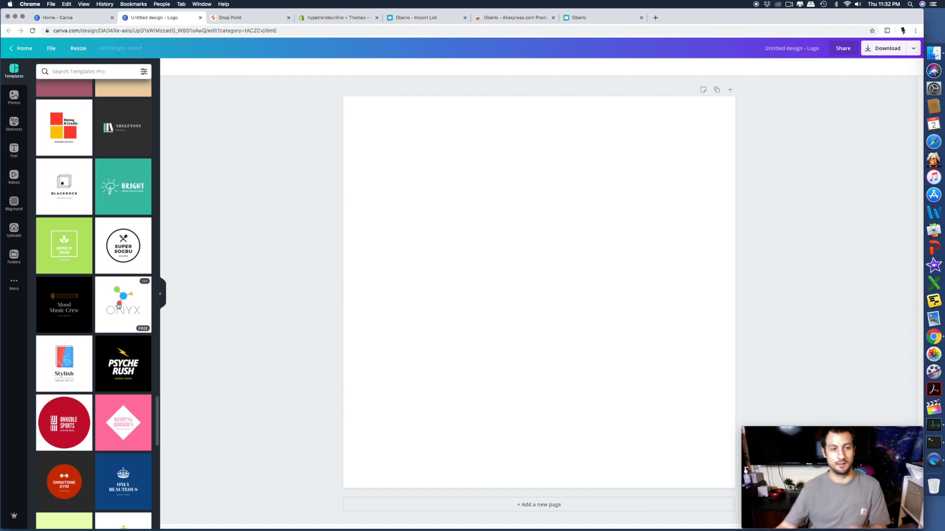
scroll(76, 472, "down", 5)
scroll(77, 472, "down", 10)
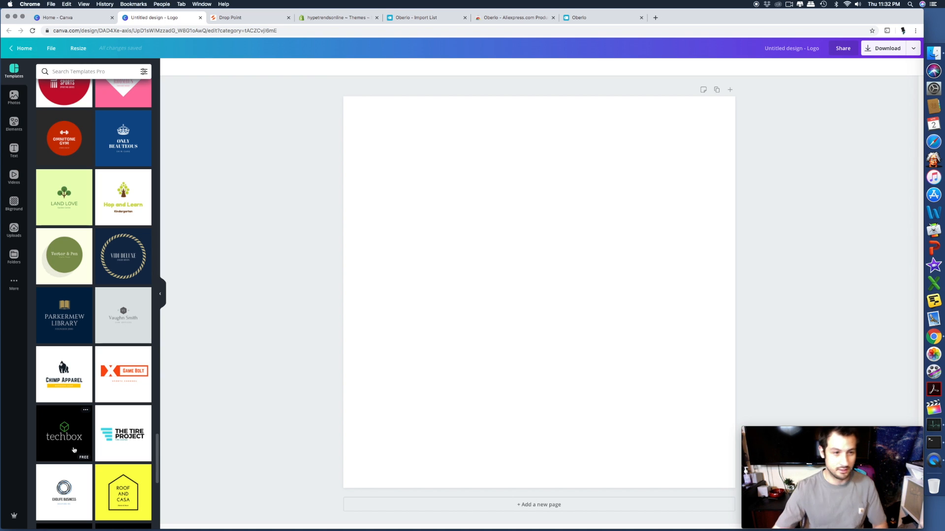
scroll(74, 450, "up", 20)
scroll(92, 431, "up", 20)
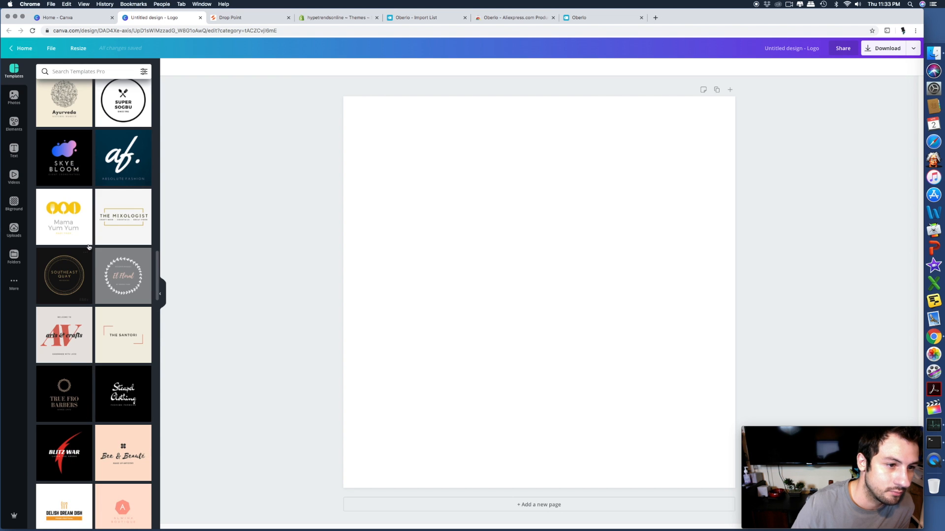
scroll(91, 261, "up", 10)
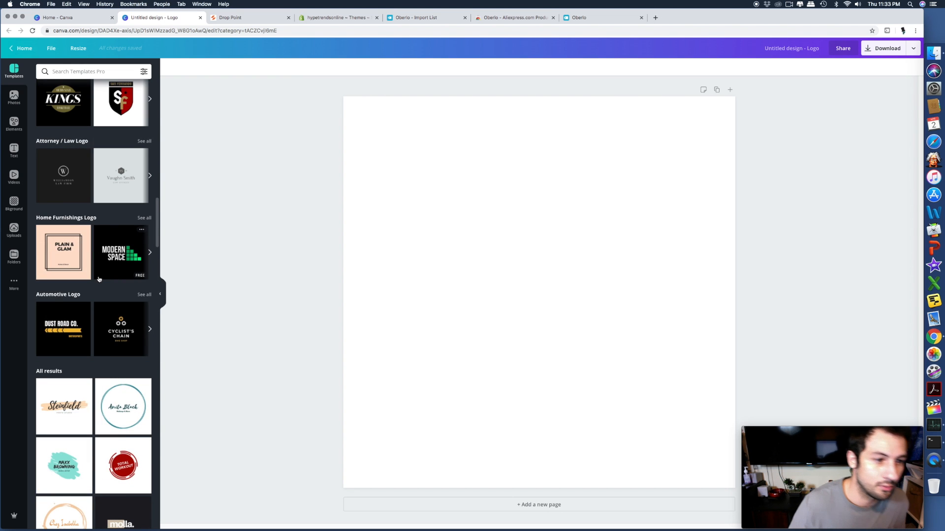
scroll(98, 279, "up", 10)
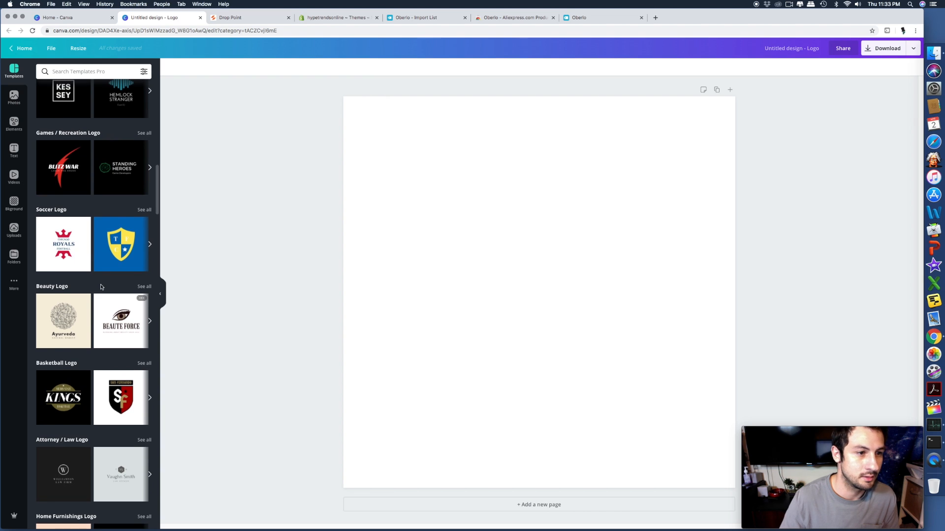
scroll(103, 286, "up", 1)
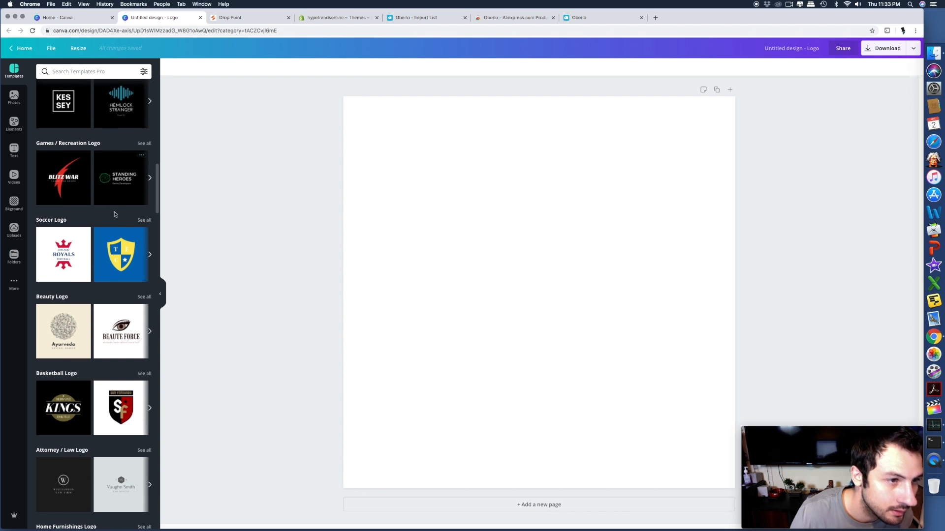
scroll(114, 214, "up", 5)
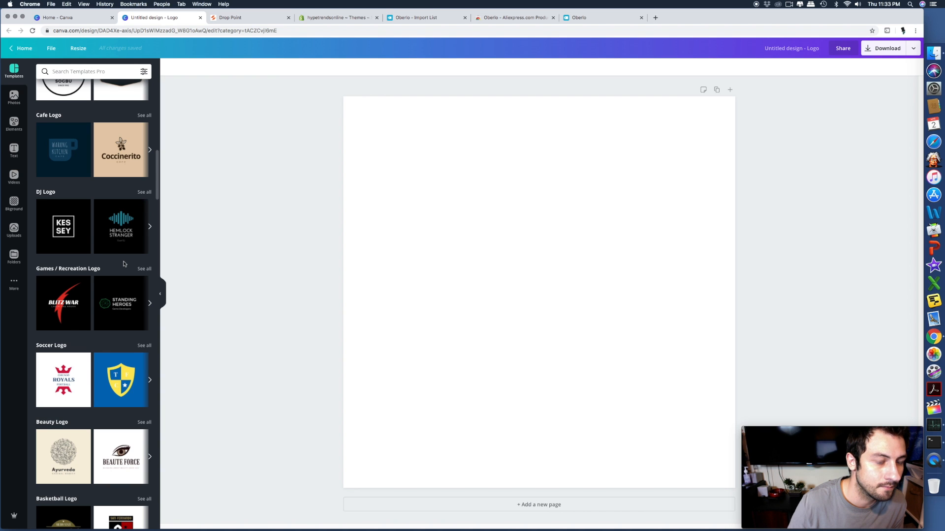
scroll(124, 265, "up", 20)
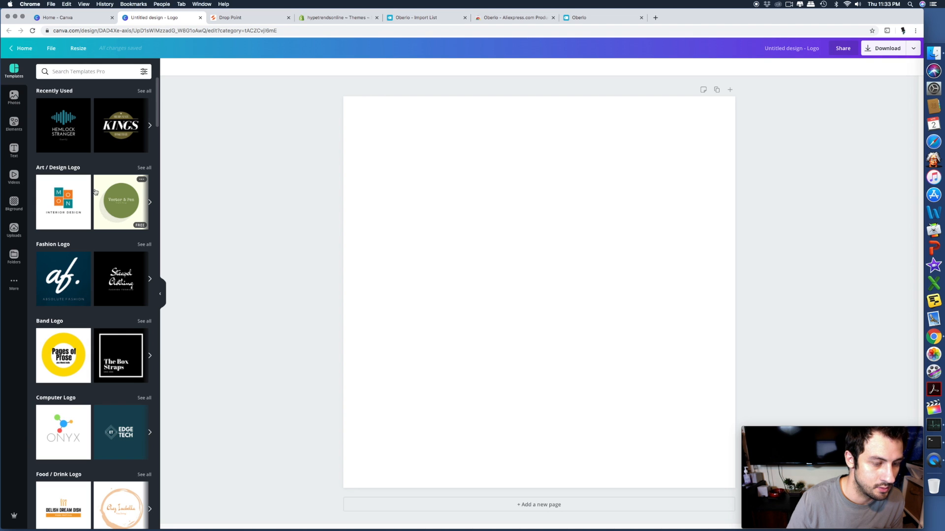
Open the graphic elements library and look through its categories for logo graphics
left_click(15, 123)
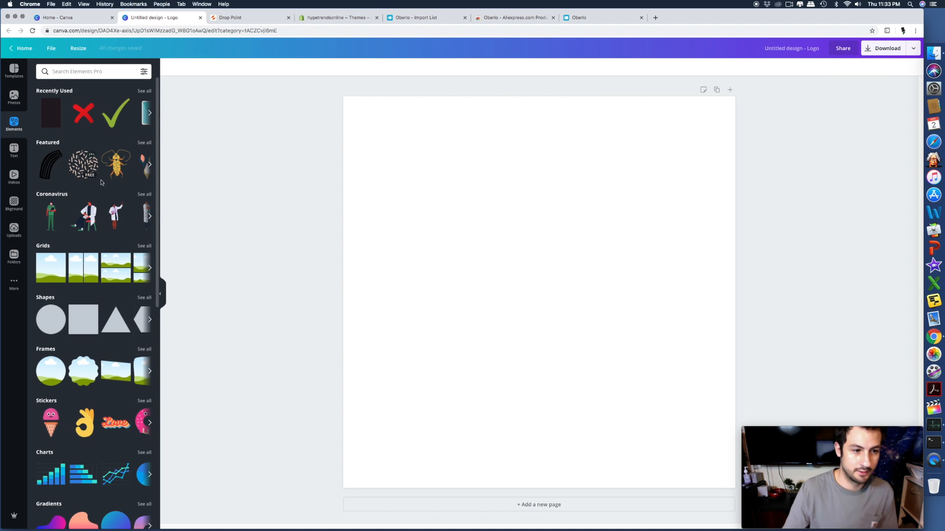
scroll(107, 407, "down", 20)
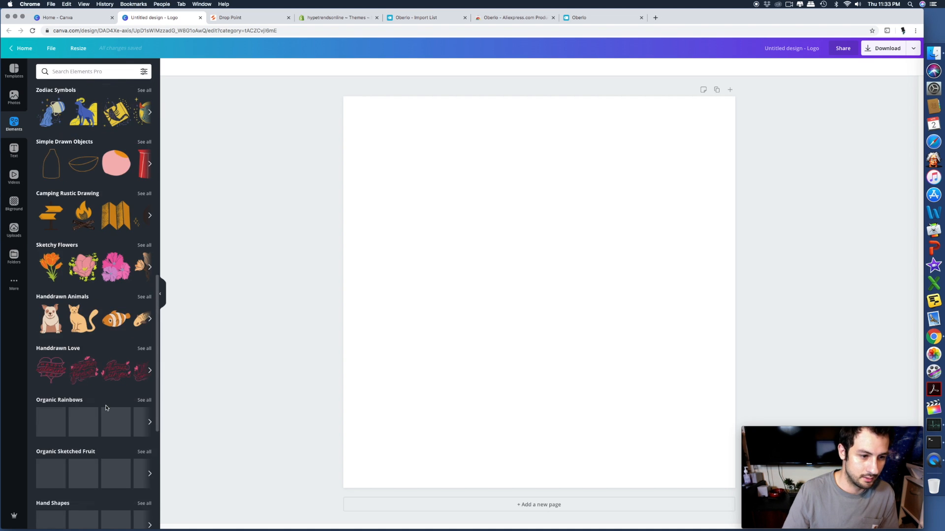
scroll(107, 407, "up", 15)
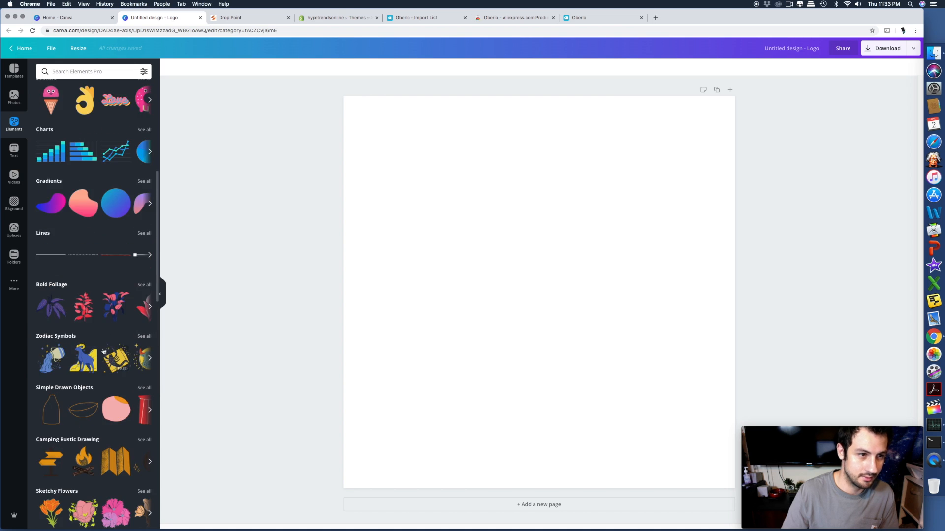
left_click(101, 71)
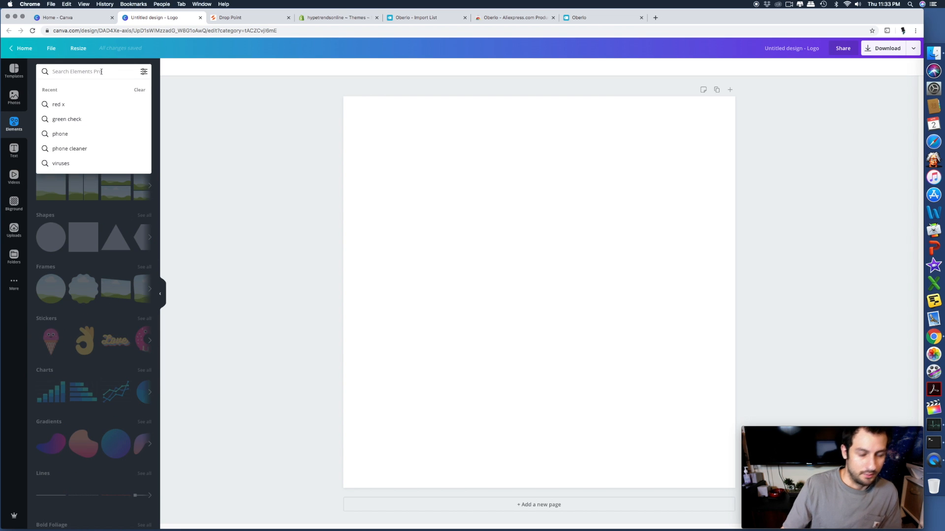
type("phone")
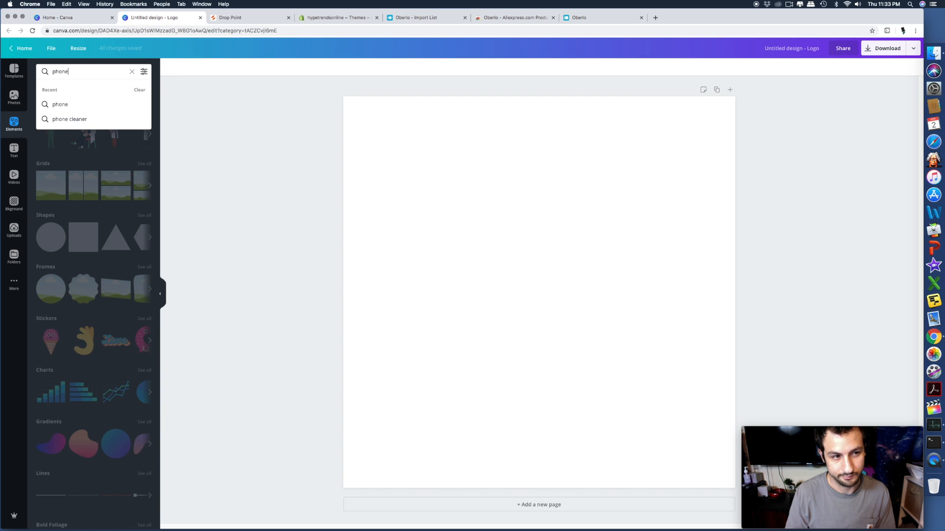
key("BackSpace")
key("BackSpace")
key("BackSpace")
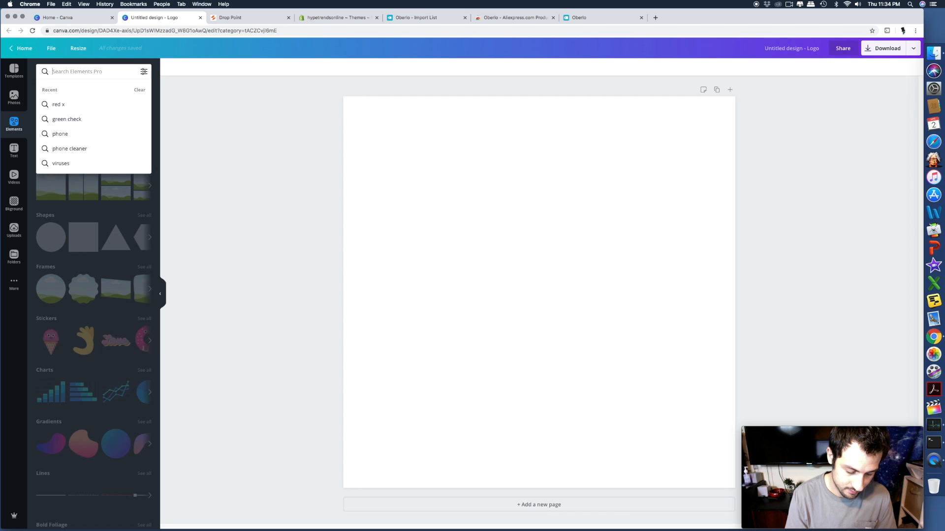
type("u")
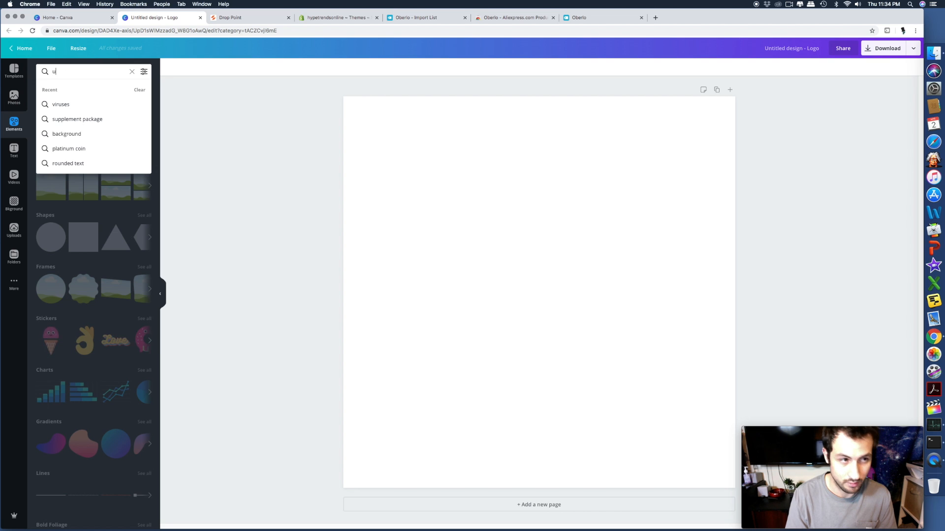
key("BackSpace")
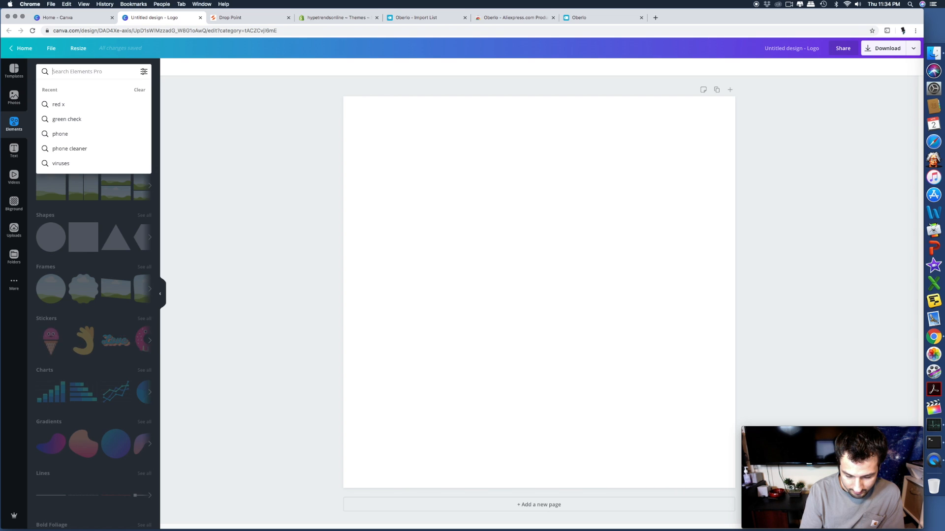
Search the graphic elements for "viruses" and look through the results for a logo graphic
type("vi")
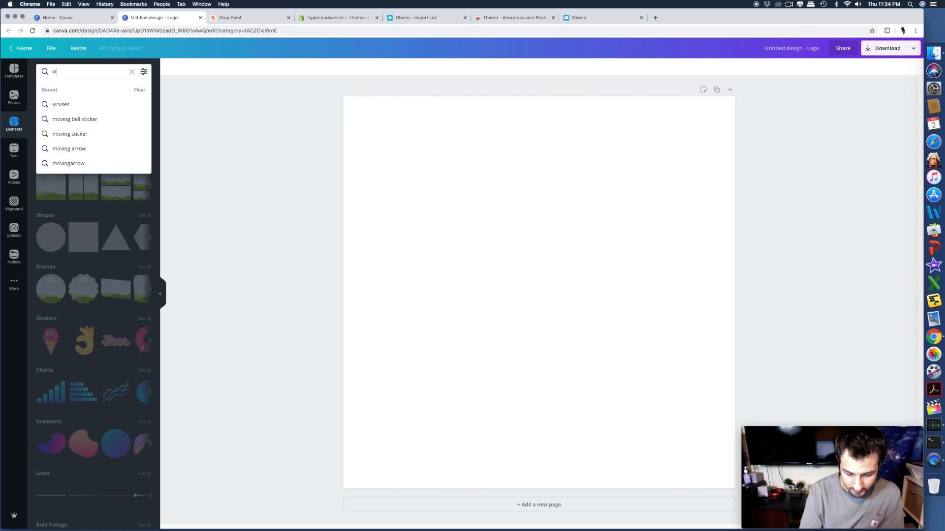
type("ruses")
key("Return")
scroll(99, 182, "down", 10)
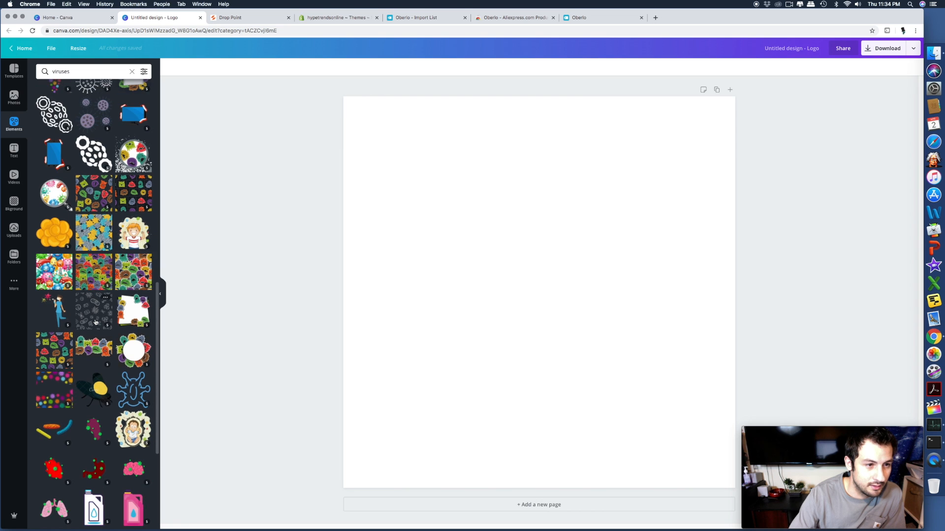
scroll(96, 323, "down", 10)
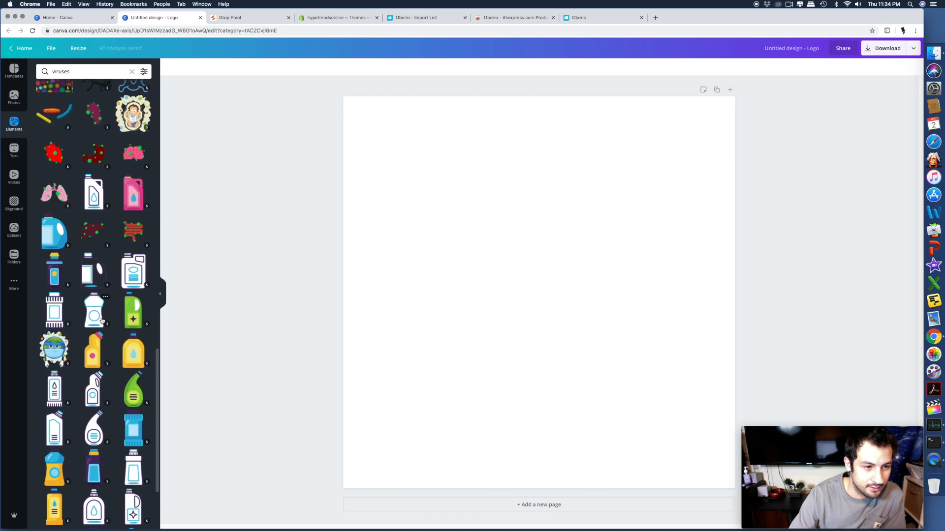
scroll(102, 320, "down", 5)
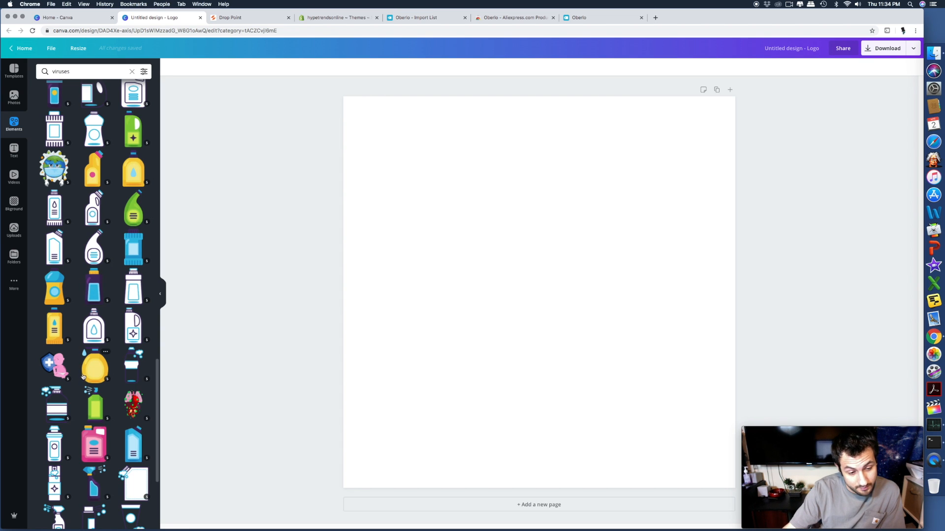
scroll(83, 376, "down", 10)
scroll(82, 409, "down", 10)
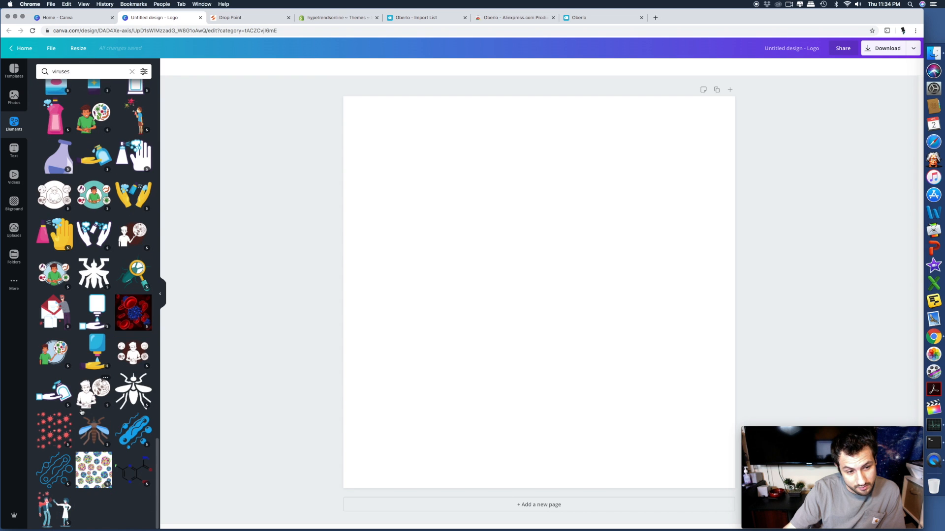
scroll(84, 401, "up", 15)
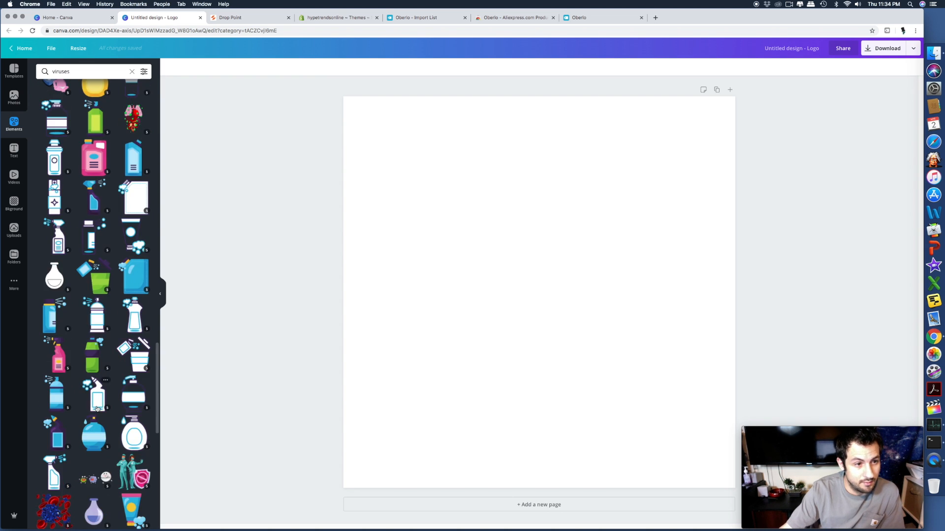
Search the graphic elements for "uv" and look through the results for a logo graphic
left_click(78, 72)
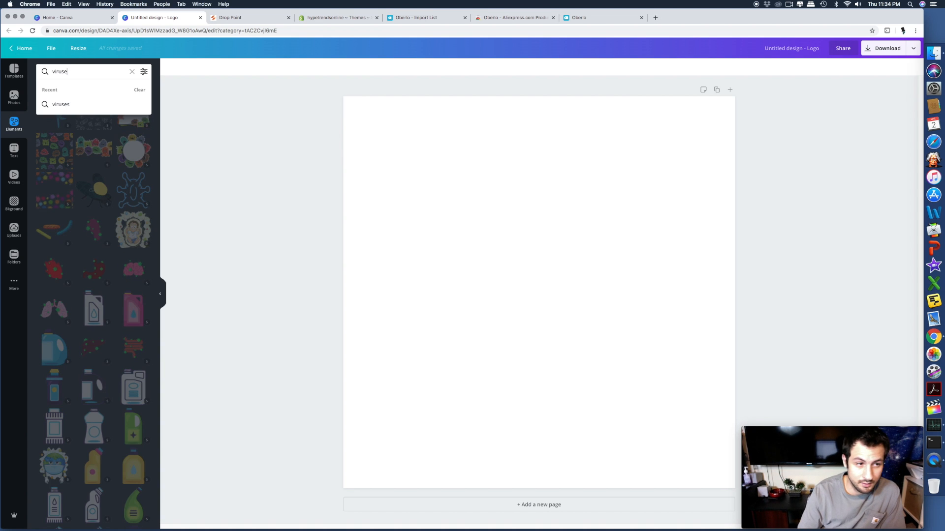
key("BackSpace")
key("BackSpace")
key("BackSpace")
key("BackSpace")
key("BackSpace")
key("BackSpace")
key("BackSpace")
type("uv")
key("Return")
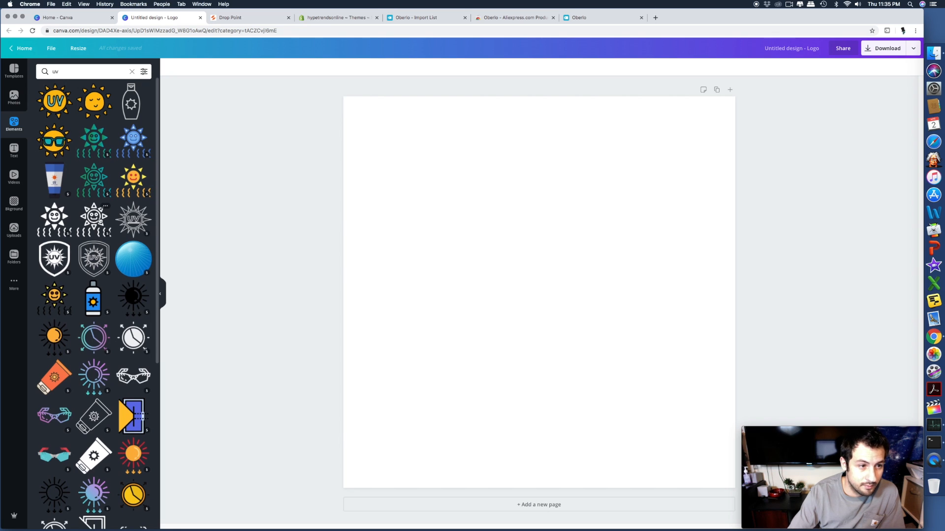
scroll(104, 220, "down", 2)
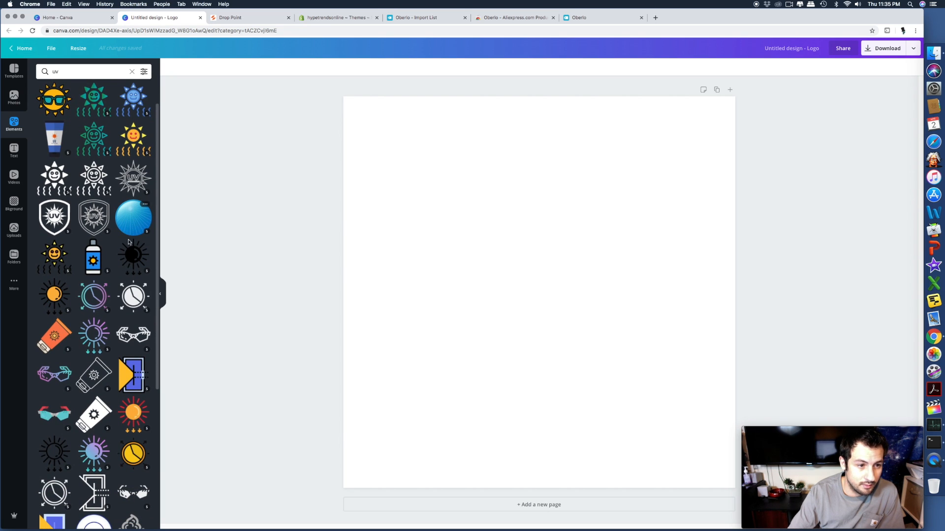
scroll(129, 241, "down", 6)
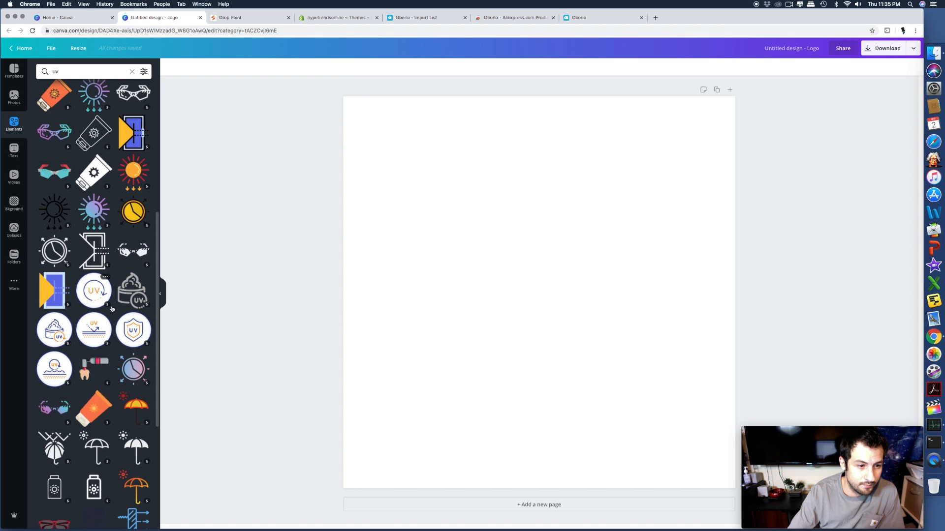
scroll(112, 309, "down", 1)
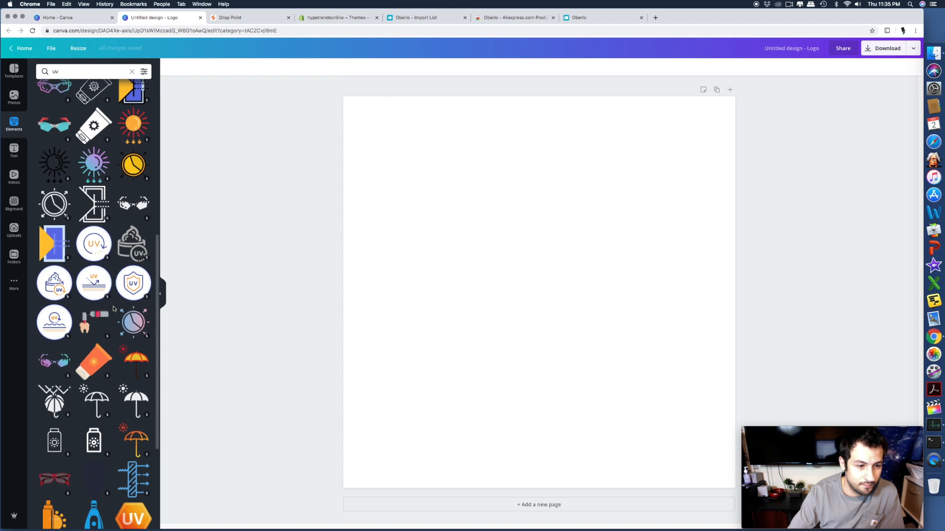
Filter the uv graphics to Free and Pro availability, review them, and clear the search text
left_click(142, 72)
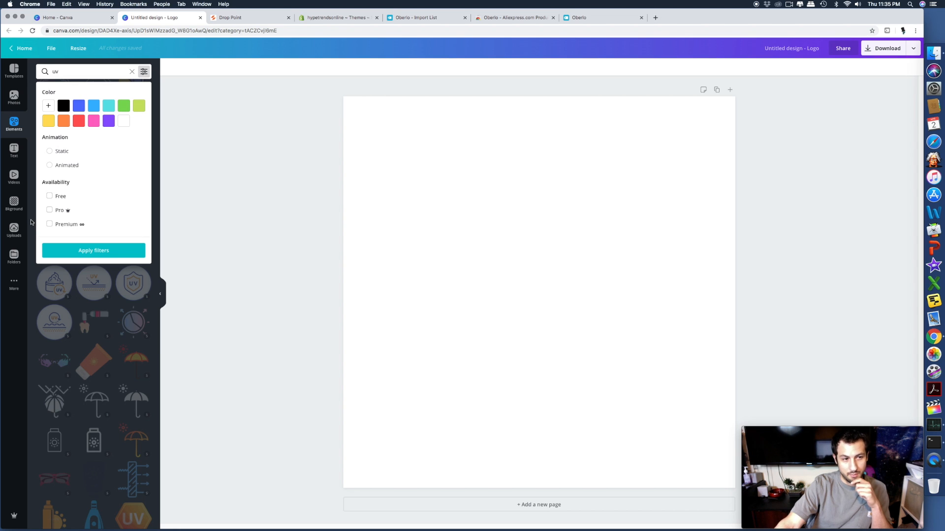
left_click(49, 197)
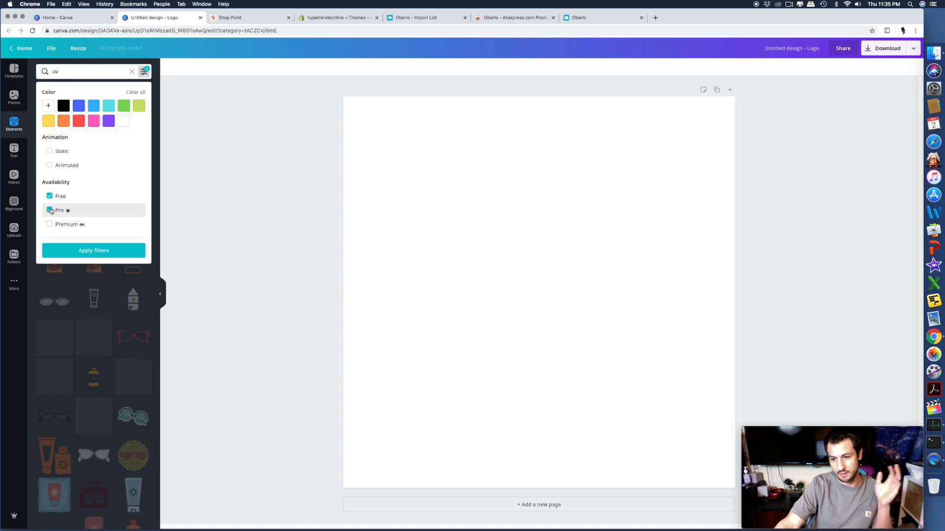
left_click(89, 251)
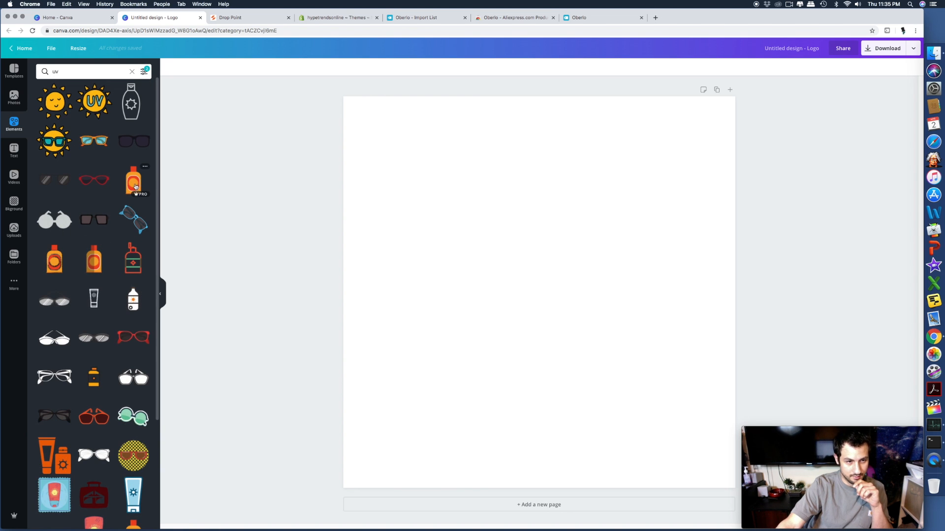
scroll(135, 185, "down", 3)
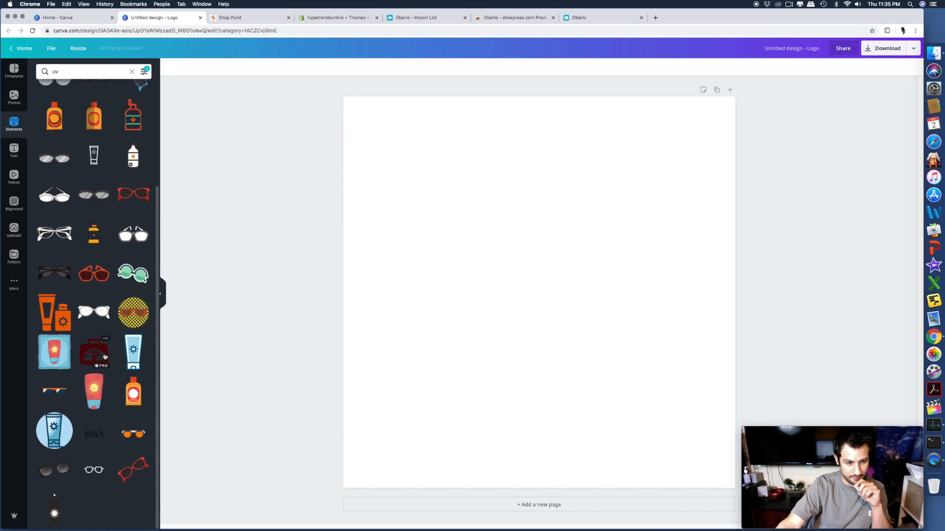
scroll(95, 328, "up", 3)
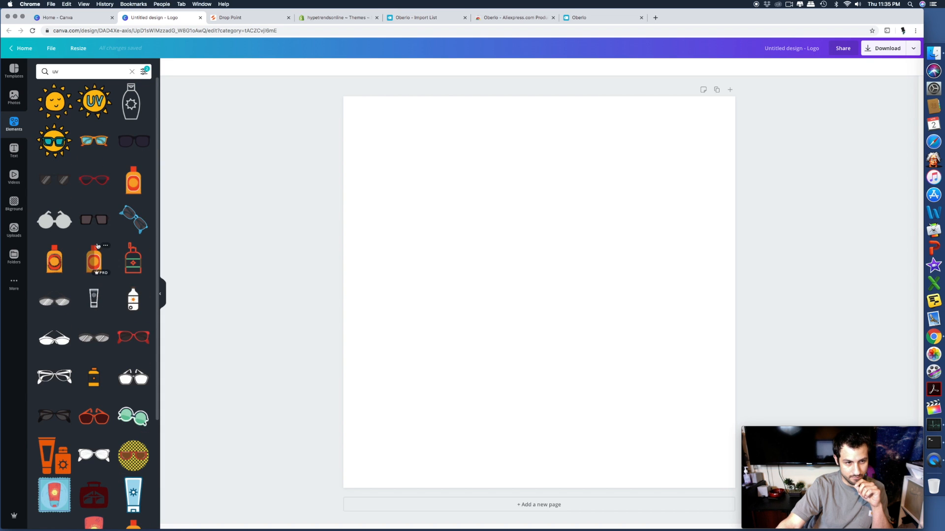
left_click(95, 71)
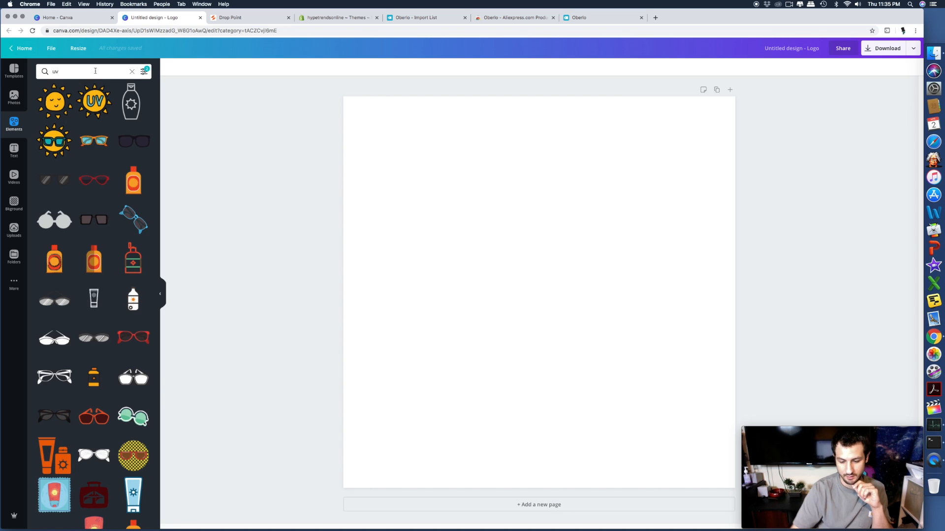
key("BackSpace")
key("BackSpace")
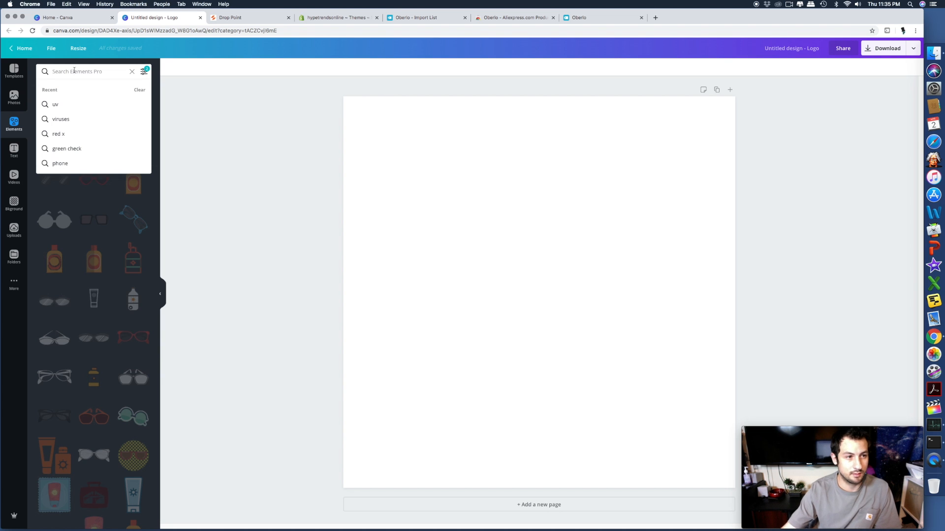
Apply the black Modern Space logo template with green squares to the blank design
left_click(13, 96)
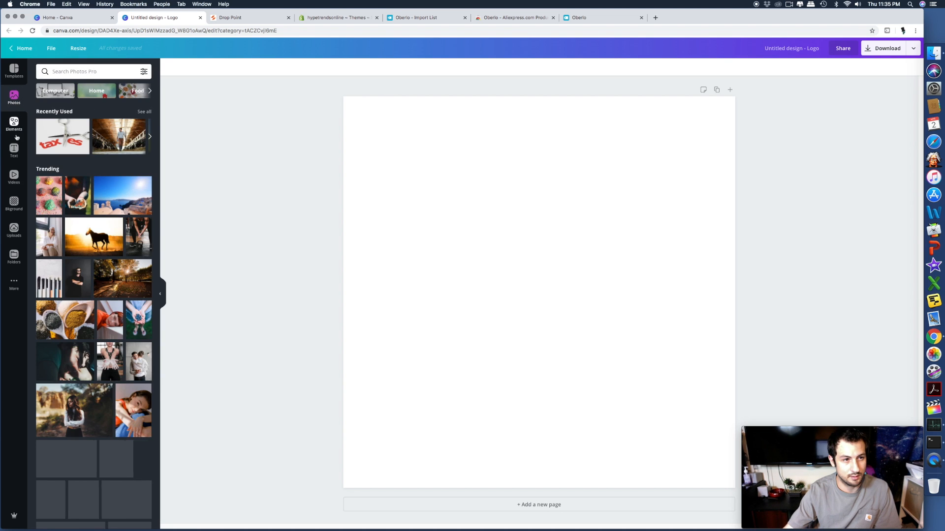
left_click(14, 70)
scroll(62, 144, "down", 20)
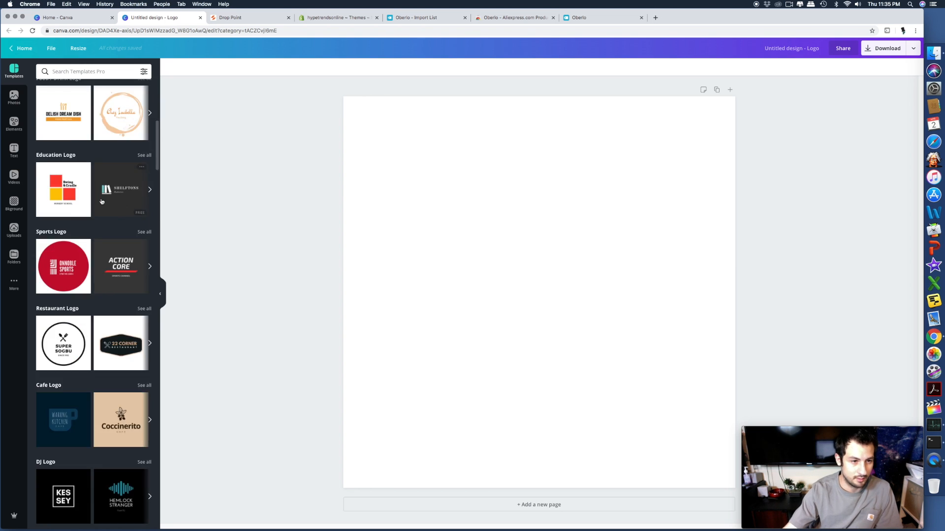
scroll(109, 210, "down", 20)
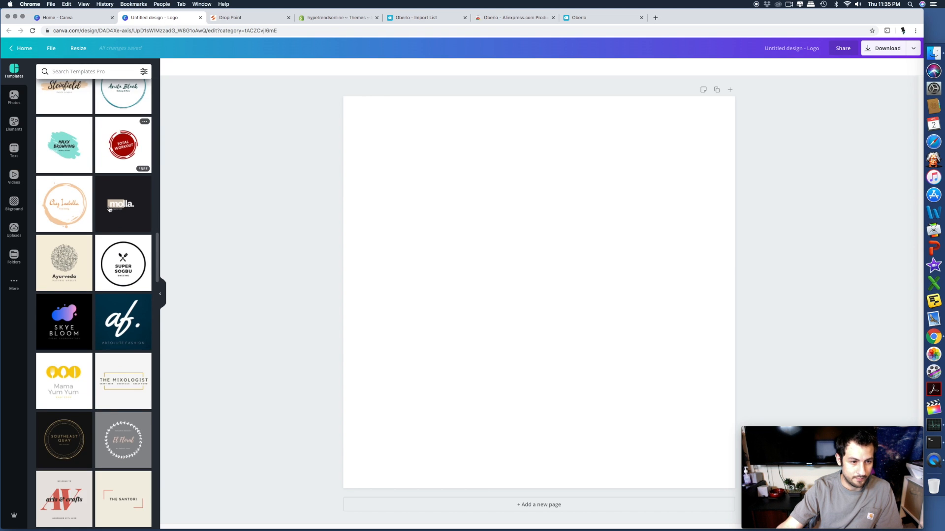
scroll(109, 210, "down", 20)
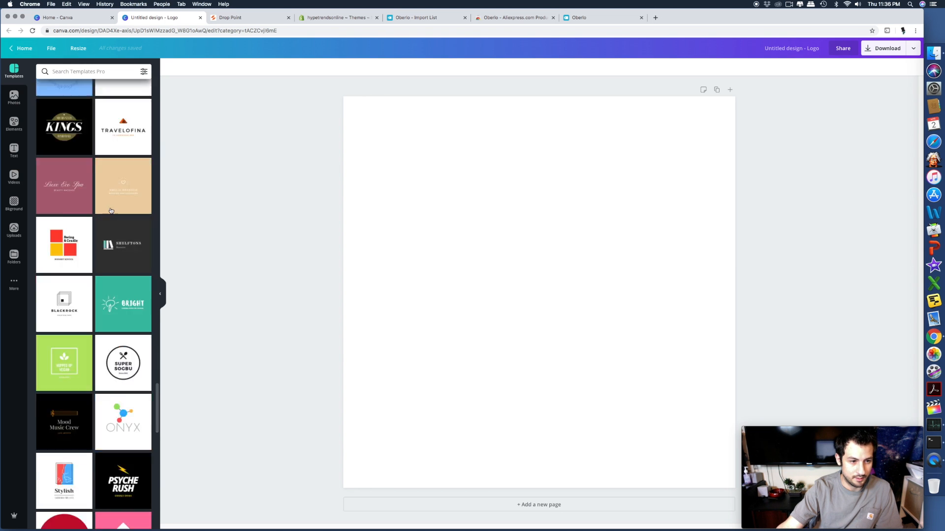
scroll(112, 212, "down", 5)
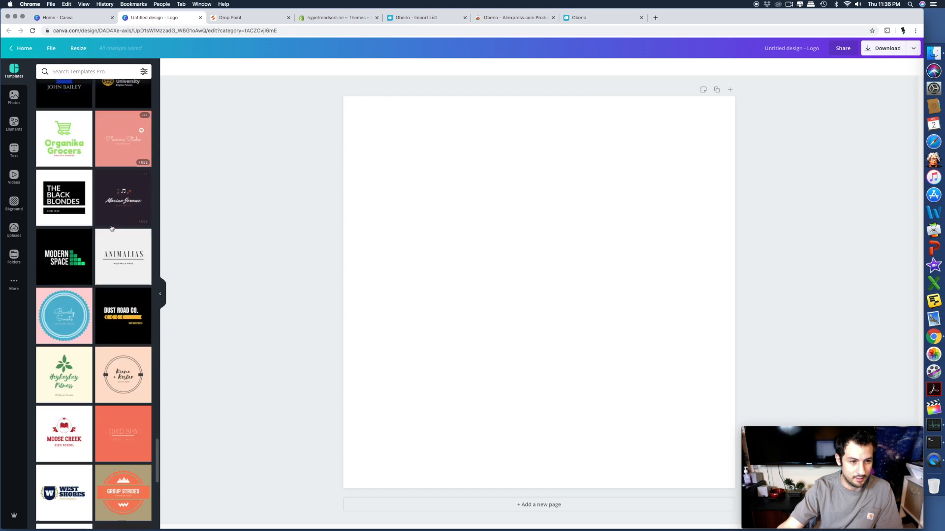
scroll(101, 222, "down", 1)
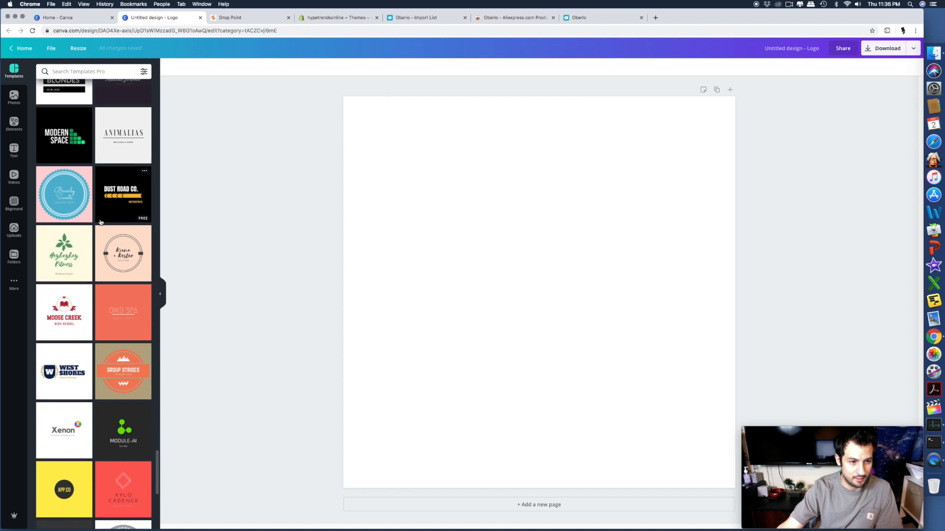
scroll(101, 222, "up", 1)
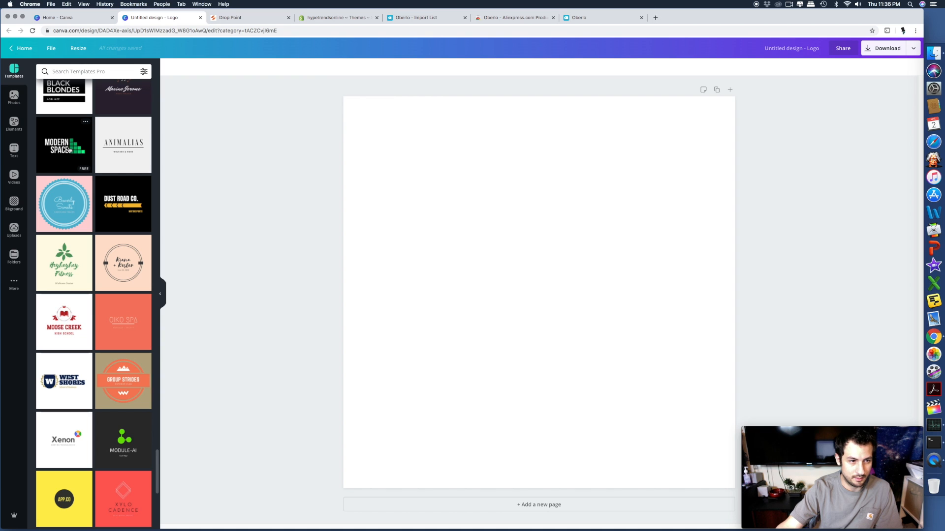
left_click(69, 148)
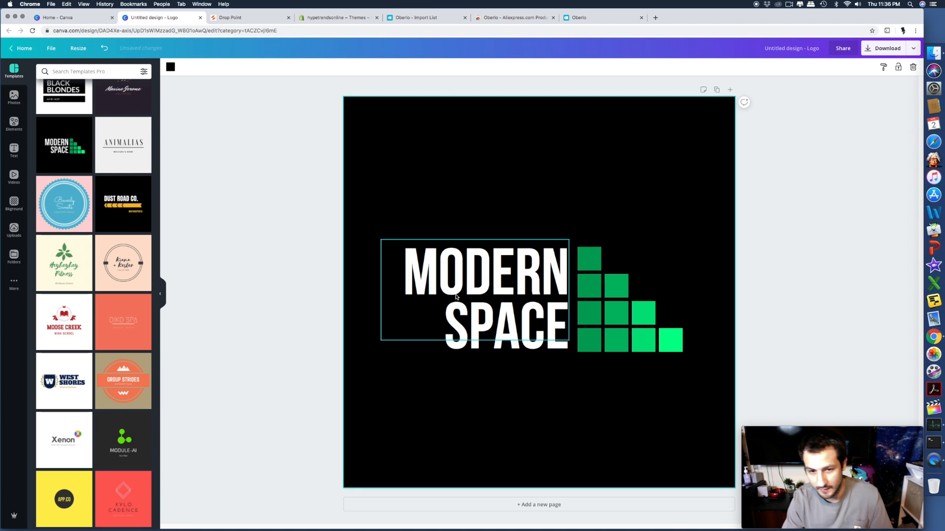
Replace the MODERN SPACE text in the logo with UV
left_click(512, 312)
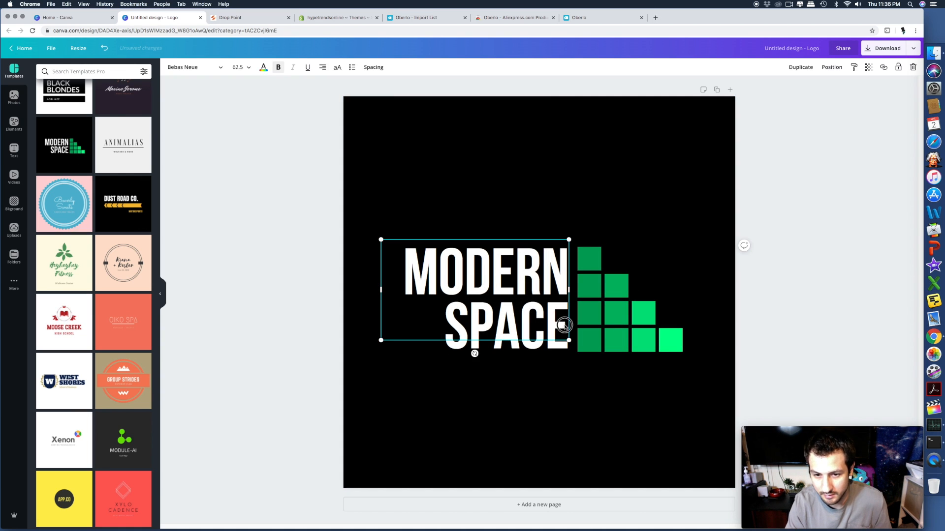
key("BackSpace")
key("BackSpace")
key("BackSpace")
key("BackSpace")
key("BackSpace")
key("BackSpace")
key("BackSpace")
key("BackSpace")
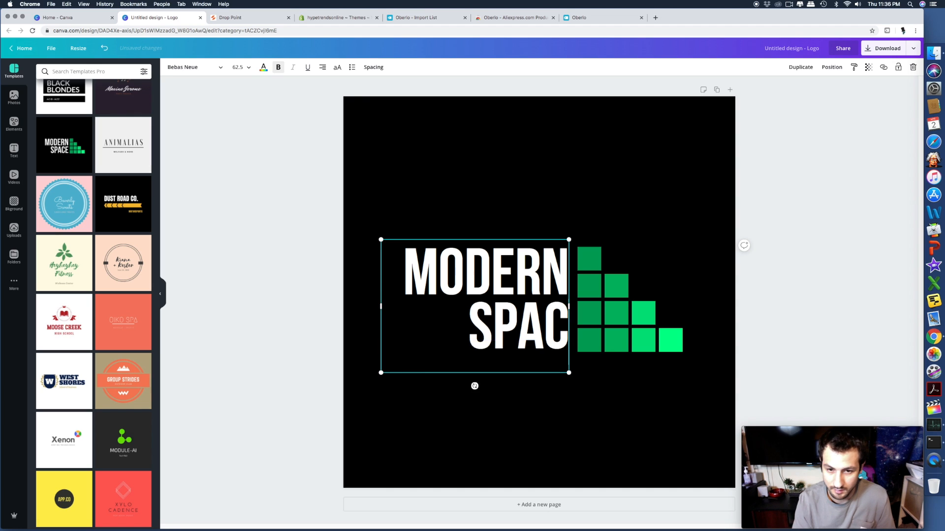
key("BackSpace")
key("BackSpace")
key("BackSpace")
key("BackSpace")
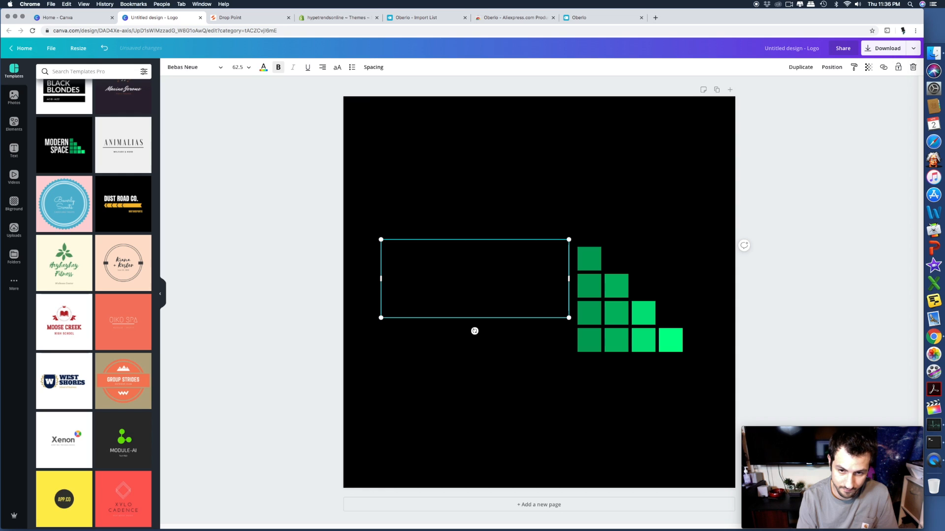
type("UV")
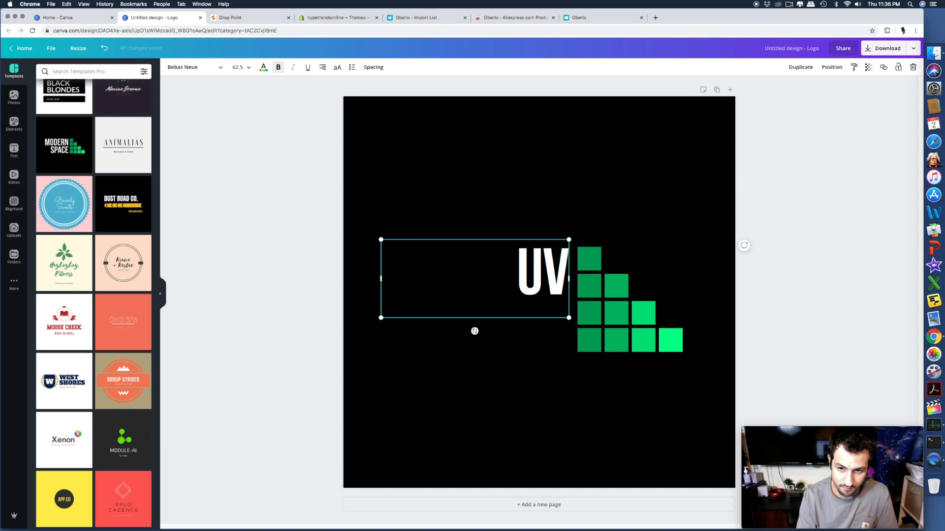
key("BackSpace")
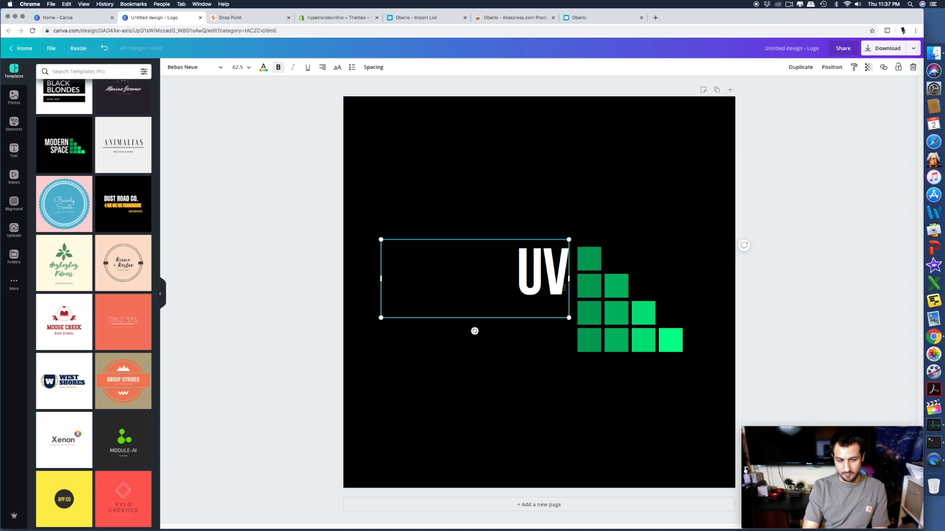
type("TE")
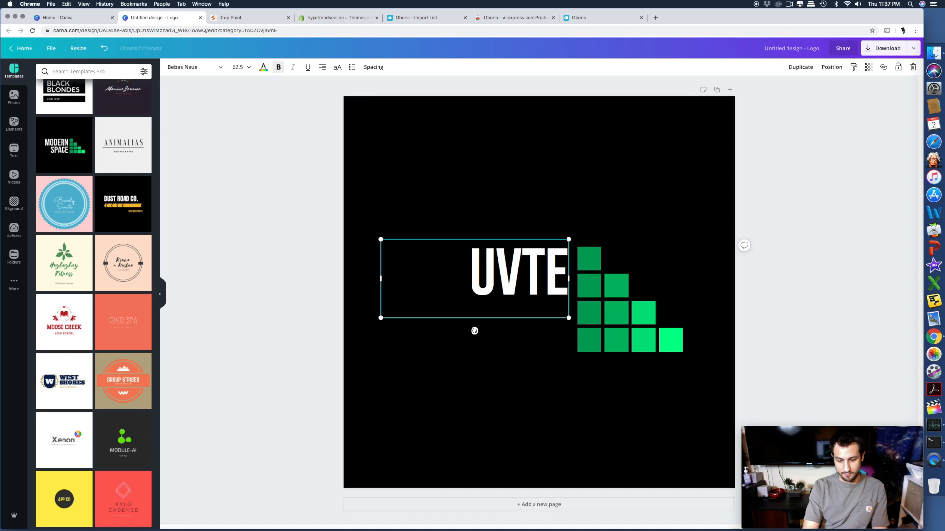
key("BackSpace")
key("BackSpace")
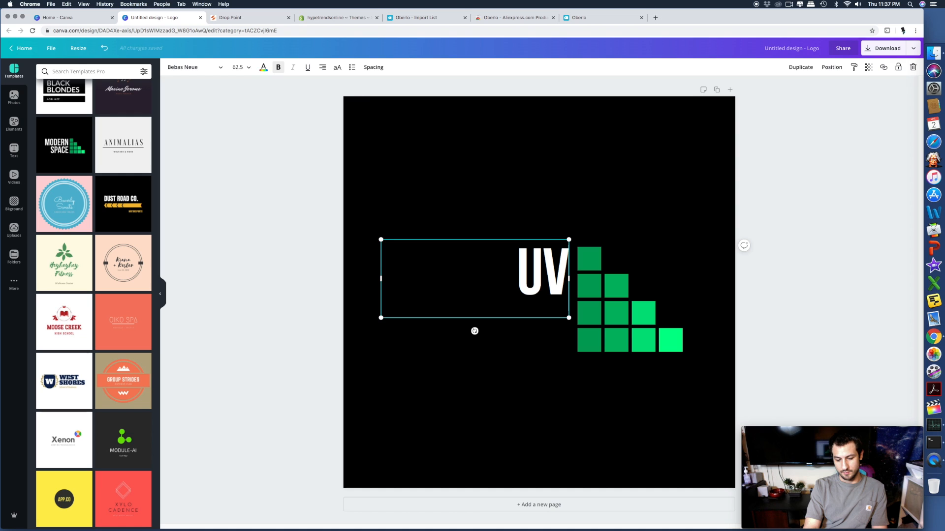
Extend the UV text in the logo to read UVSTERAL
type("ST")
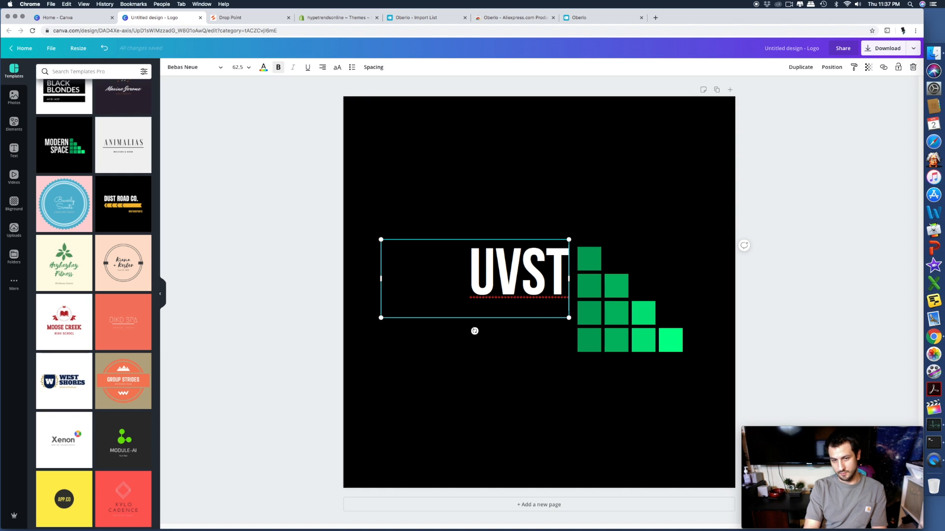
type("ERAL")
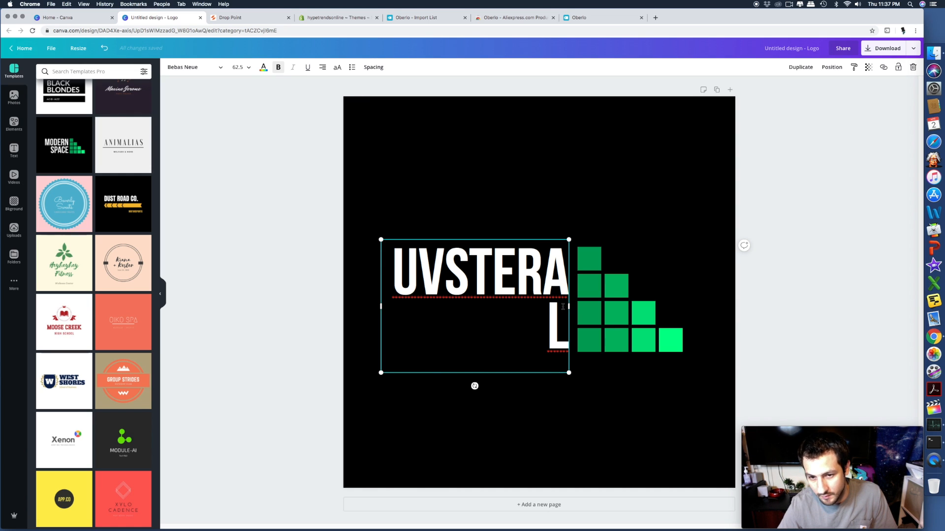
Shorten the logo text from its end so that it reads UVS
key("BackSpace")
key("BackSpace")
key("BackSpace")
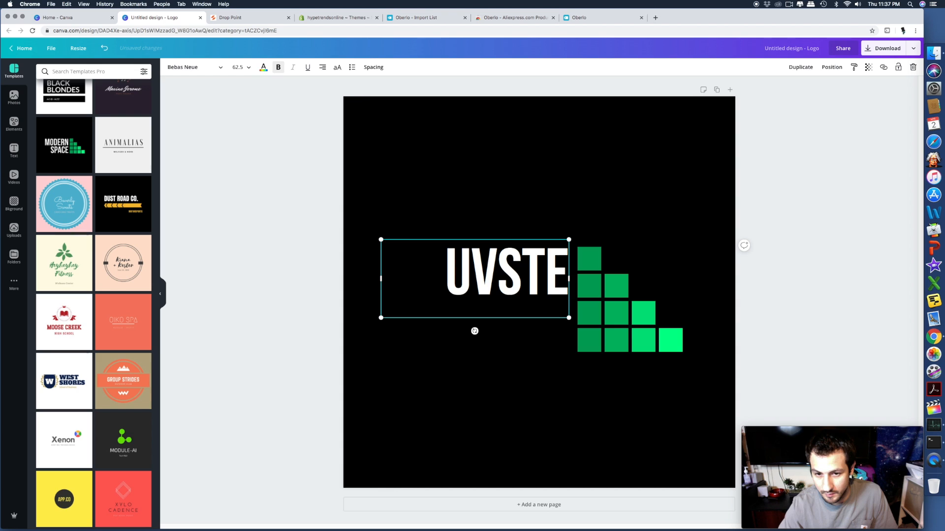
key("BackSpace")
key("BackSpace")
key("BackSpace")
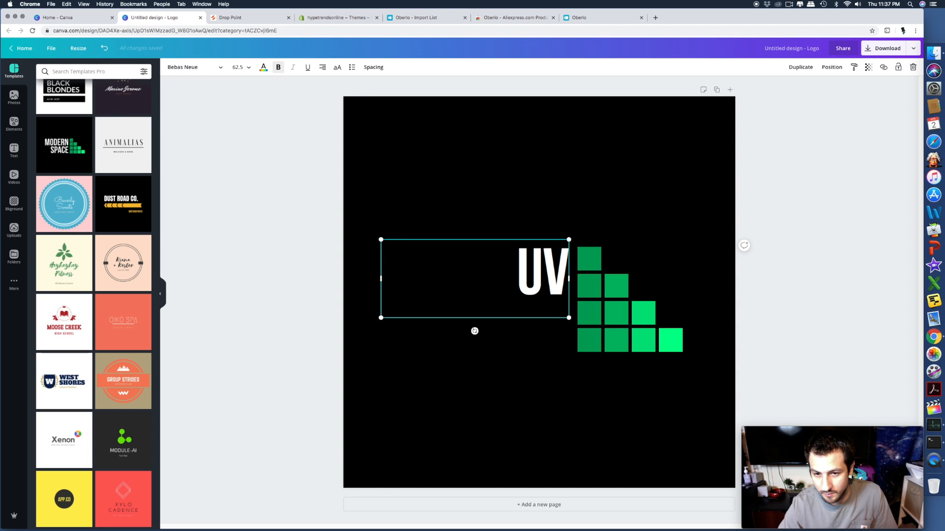
type("S")
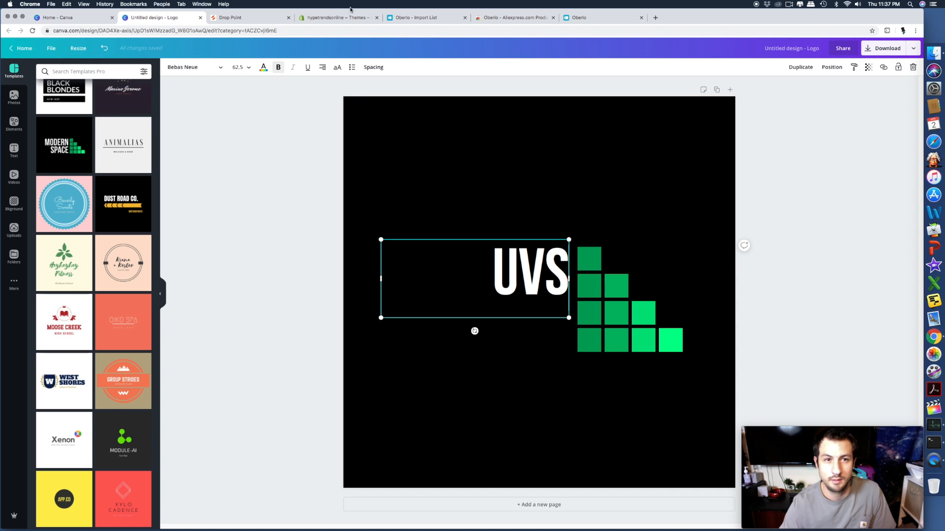
Switch to the Shopify admin and open the online store's page for buying a new domain
left_click_drag(327, 14, 328, 27)
left_click_drag(661, 31, 679, 19)
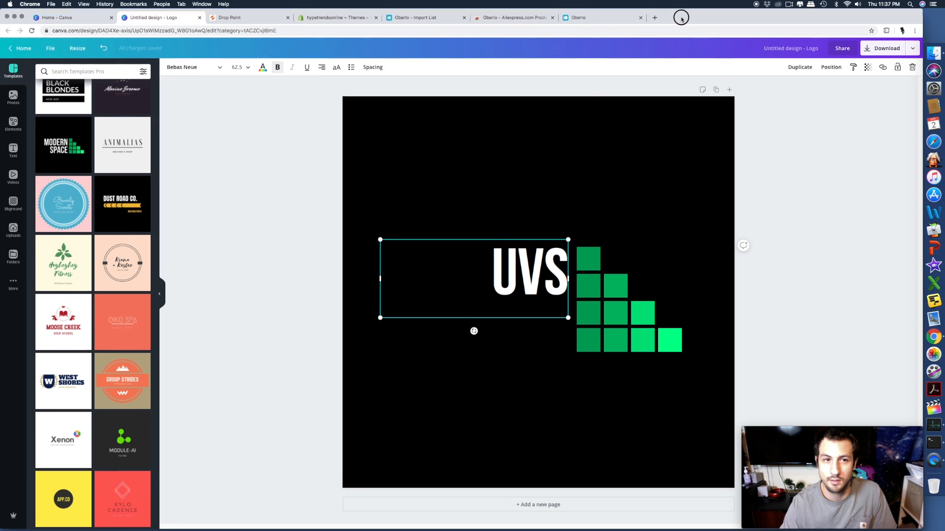
left_click(346, 20)
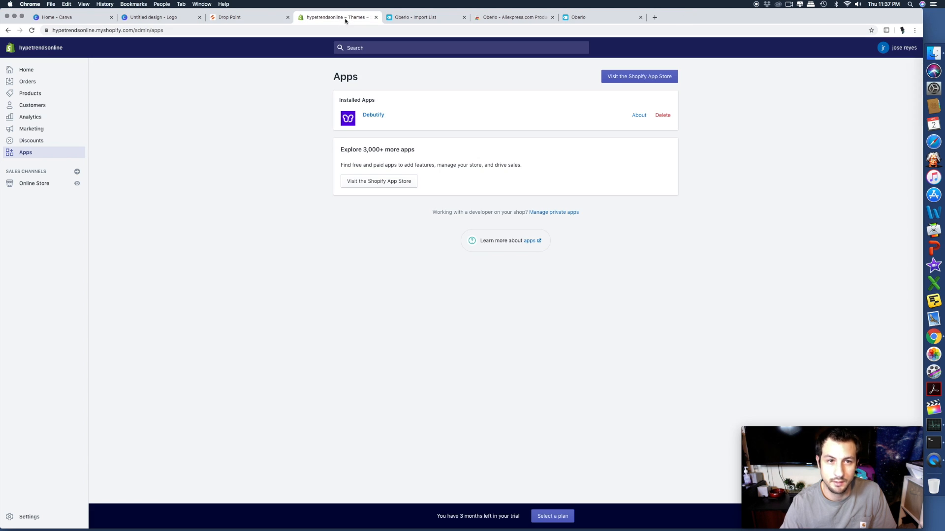
left_click(32, 181)
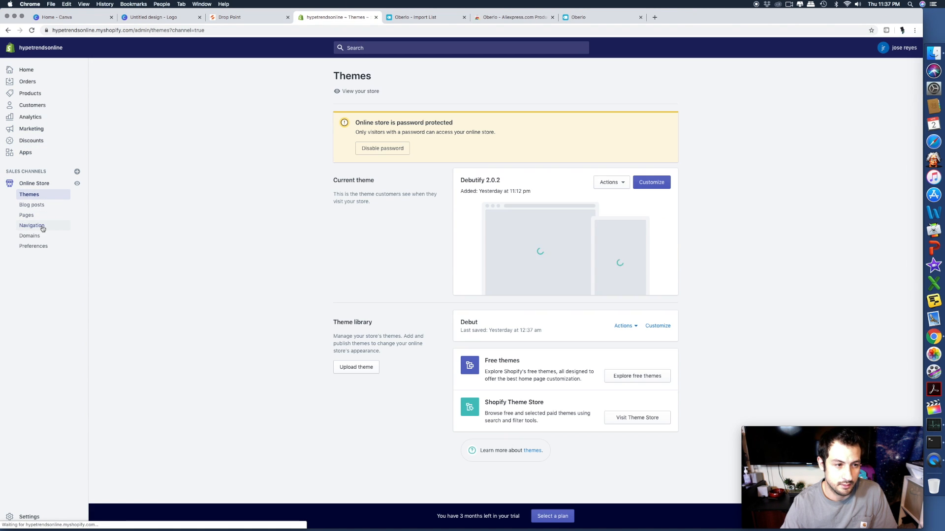
left_click(31, 237)
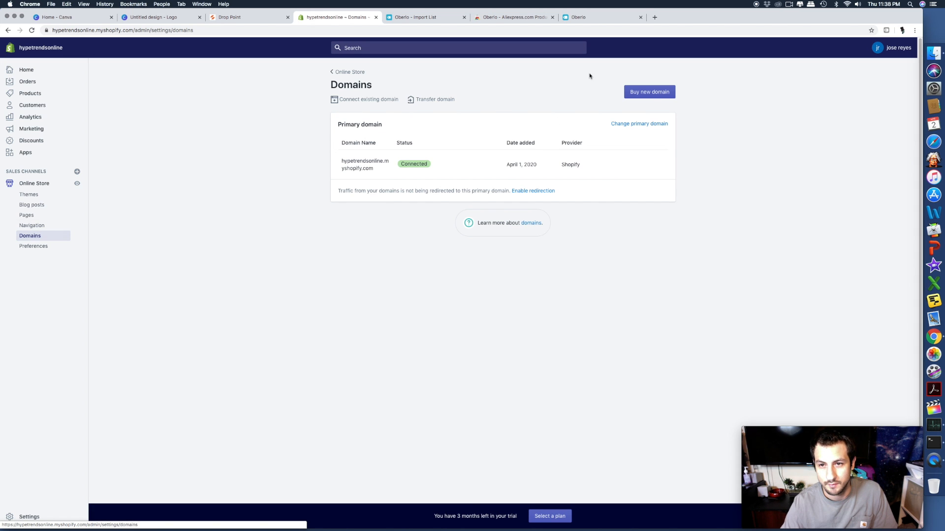
left_click(650, 92)
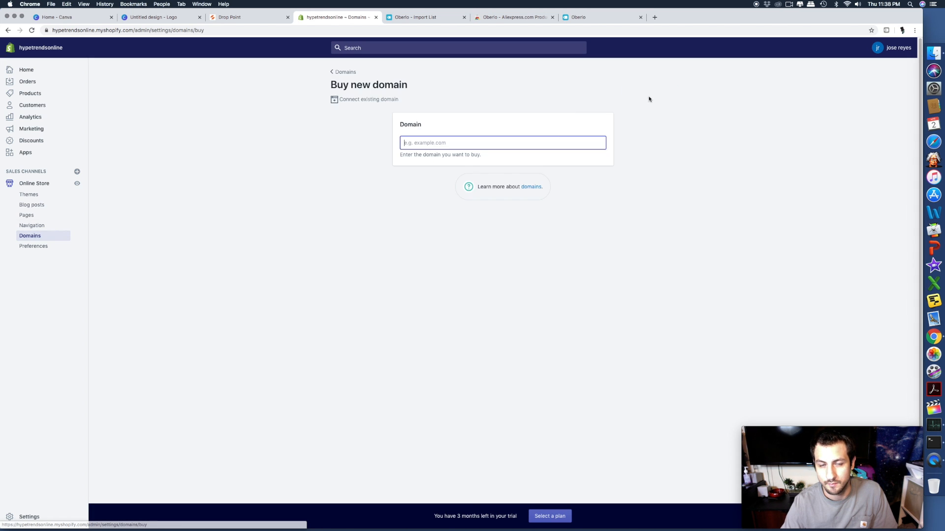
Check domain availability for uvstream and uvstreamlight, and clear the domain search
type("uv")
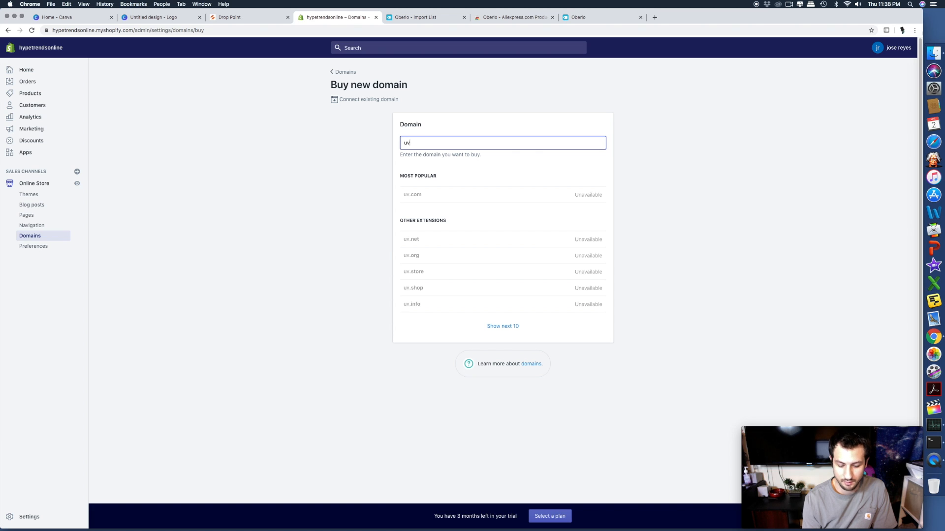
type("stream")
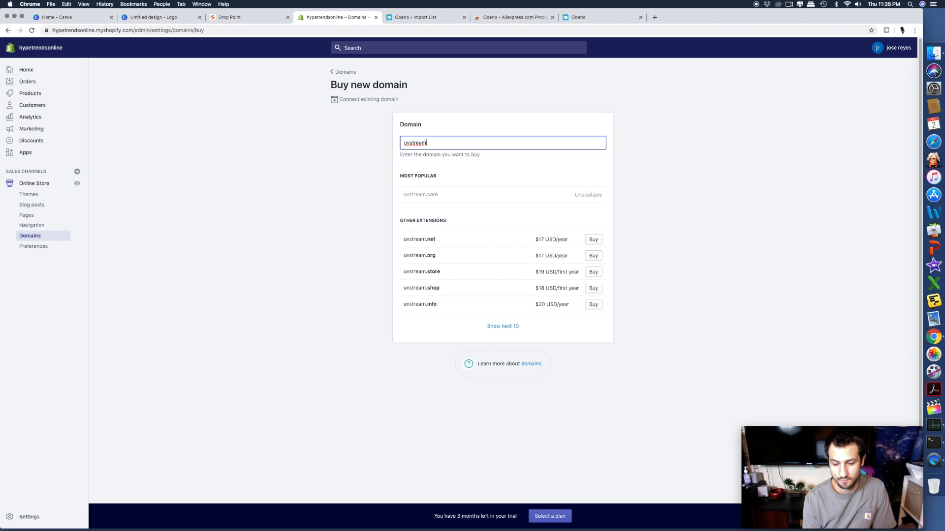
type("light")
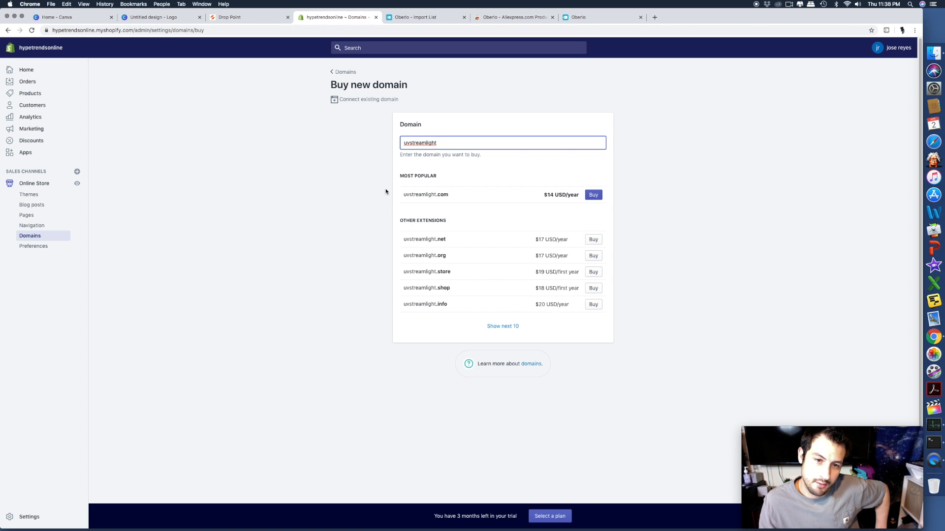
key("BackSpace")
key("BackSpace")
key("BackSpace")
key("BackSpace")
key("BackSpace")
key("BackSpace")
key("BackSpace")
key("BackSpace")
key("BackSpace")
key("BackSpace")
key("BackSpace")
key("BackSpace")
key("BackSpace")
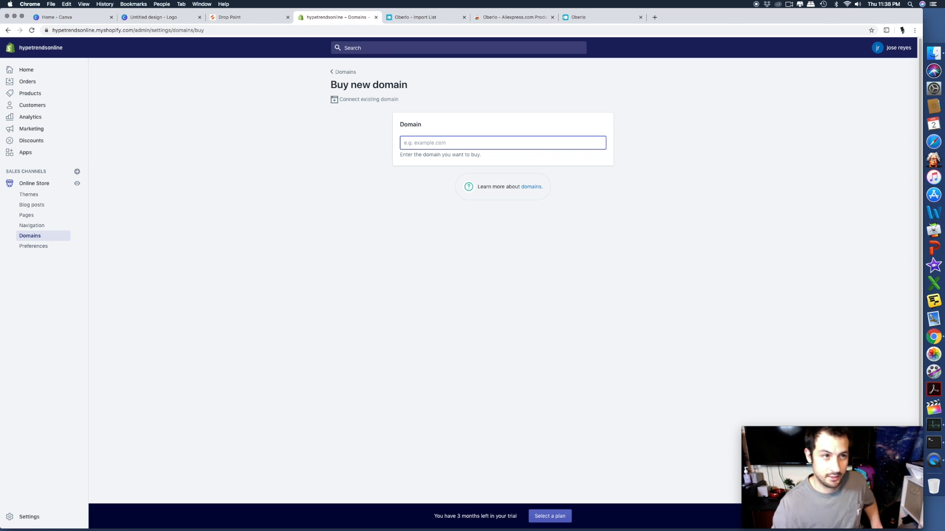
Compare with the Canva logo, return to Shopify, and check domain availability for uvlightstream
left_click(150, 17)
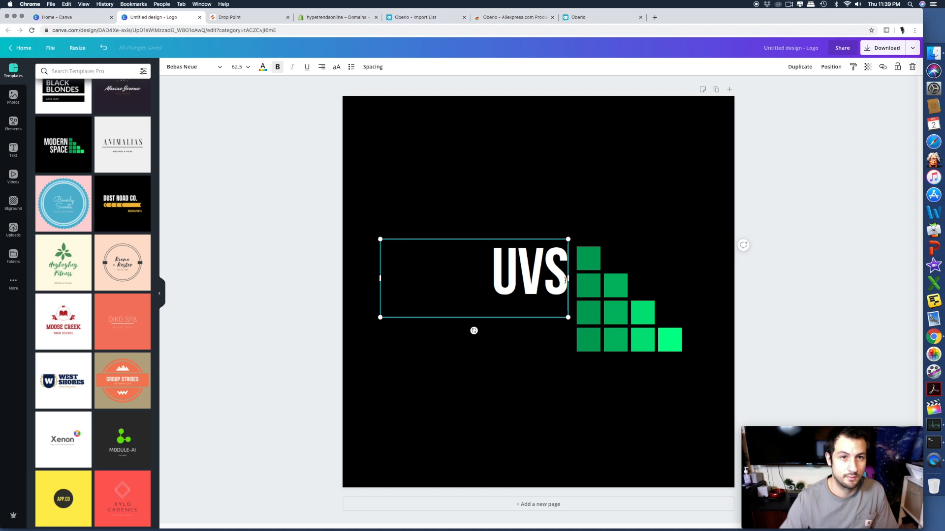
left_click(321, 16)
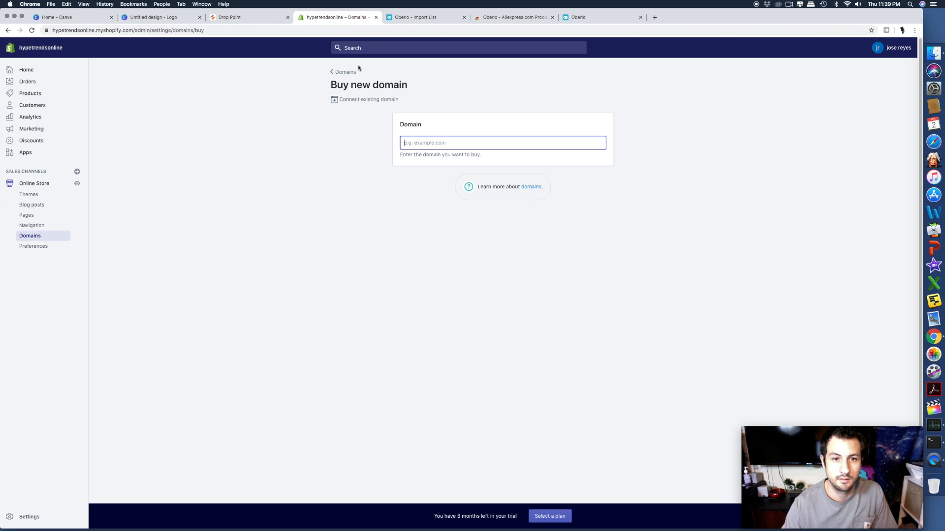
type("uv")
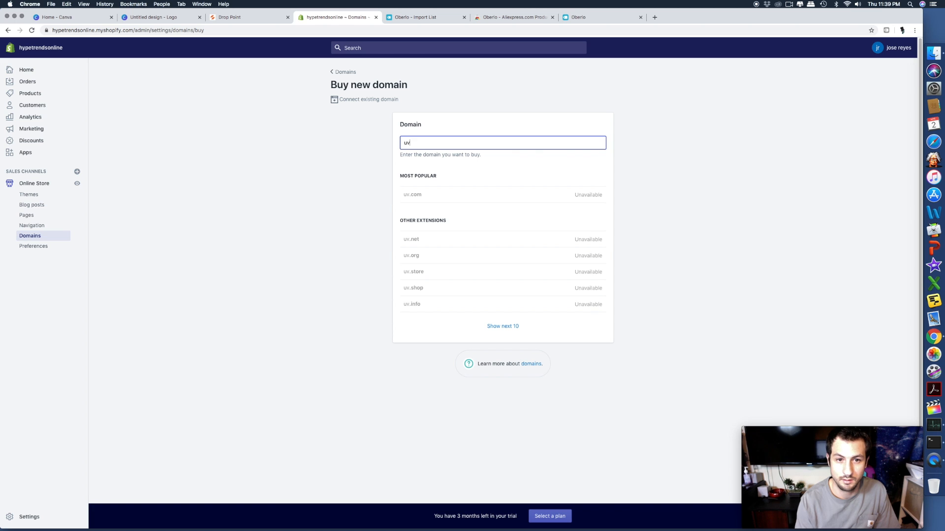
type("light")
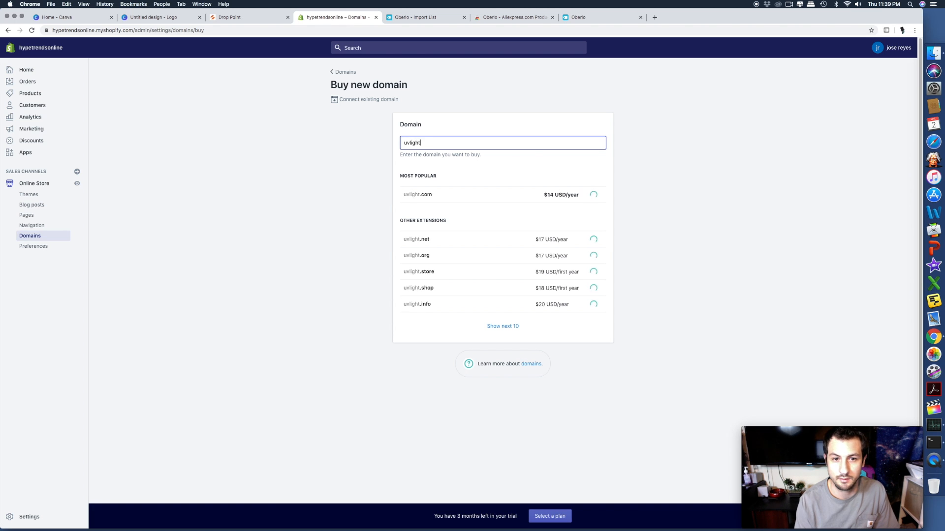
type("stream")
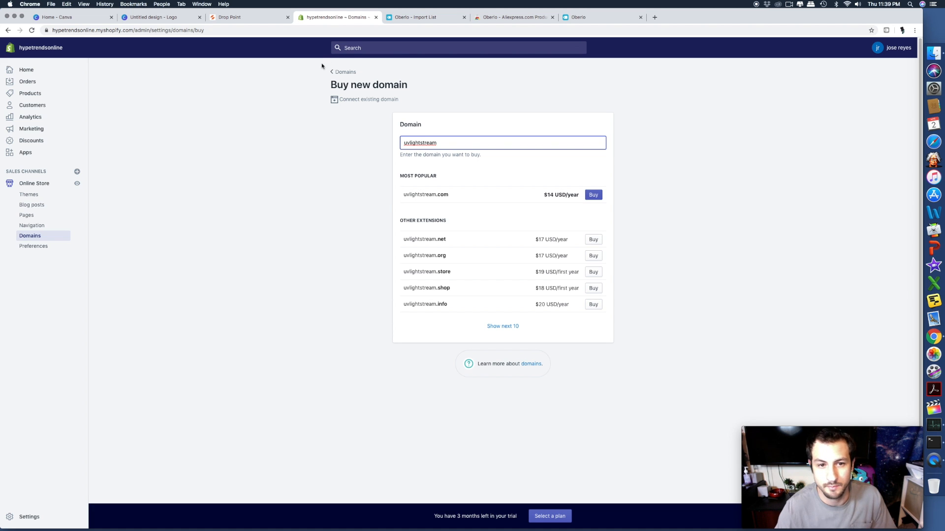
Switch to the Canva logo, change its text to UVLIGHTSTREAM, and widen the text box to fit it on one line
left_click(157, 17)
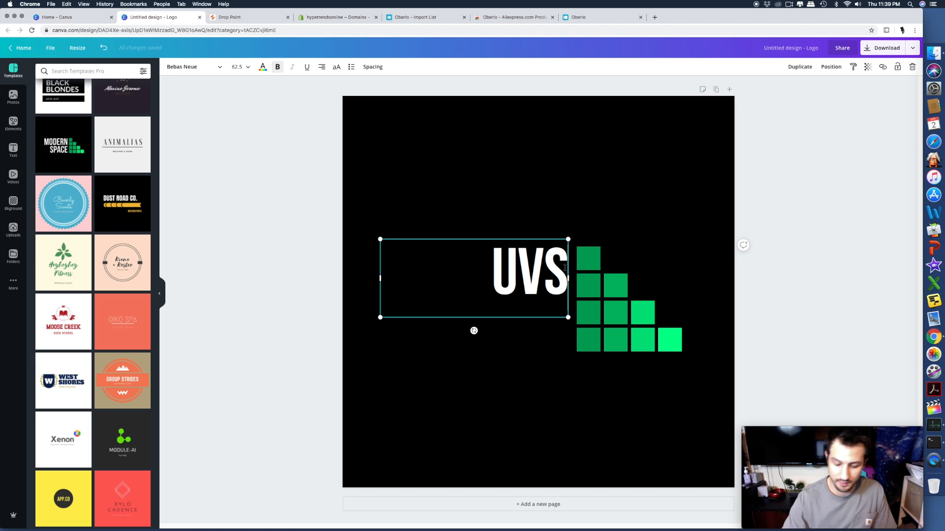
key("BackSpace")
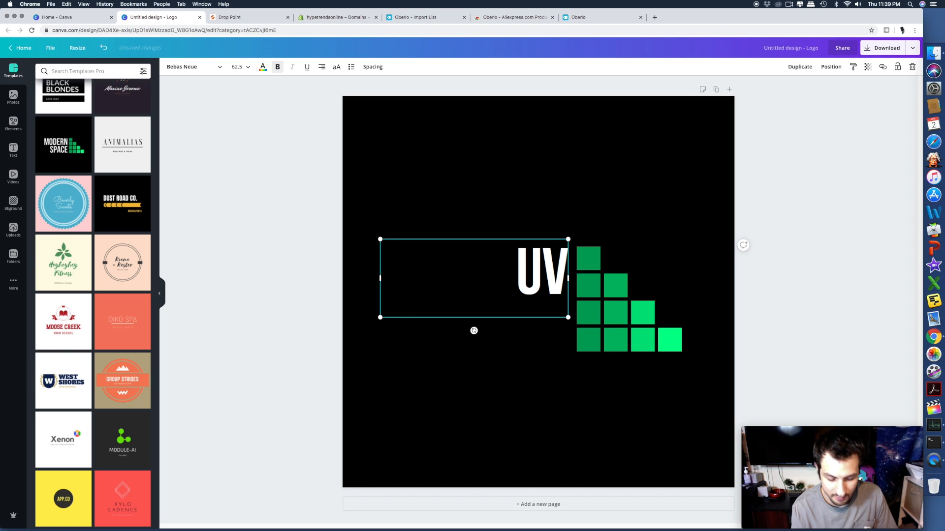
type("LIGH")
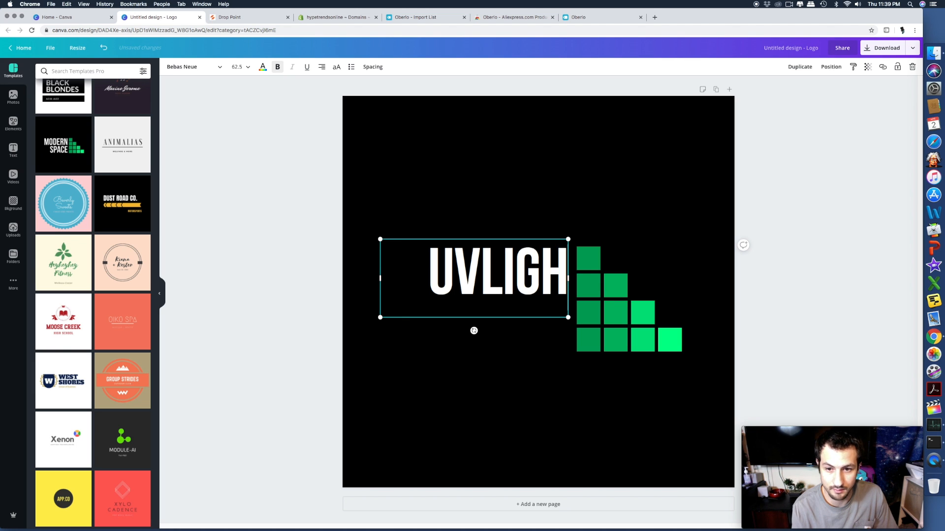
type("T")
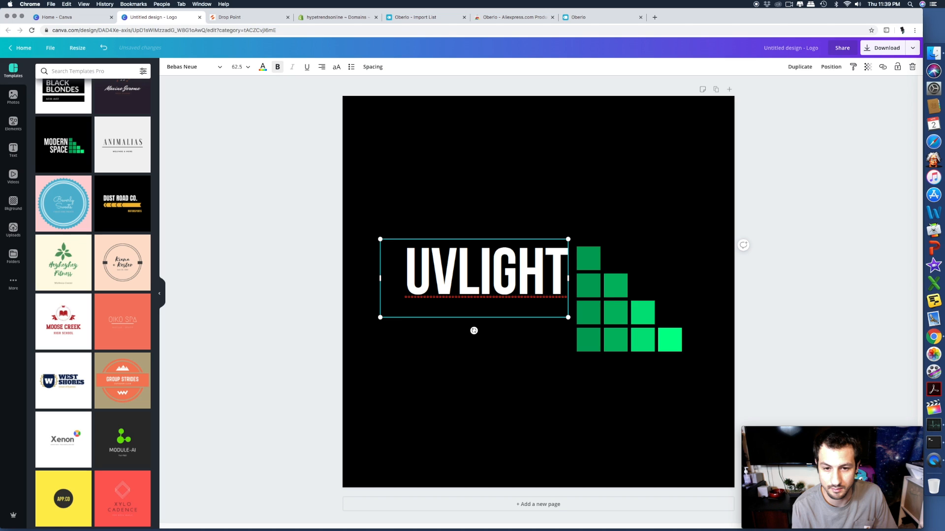
type("S")
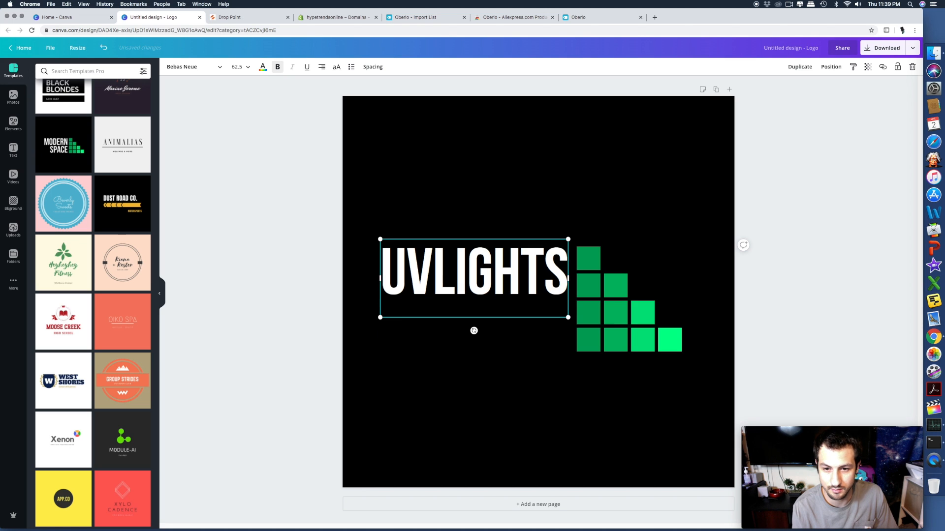
type(" TREAM")
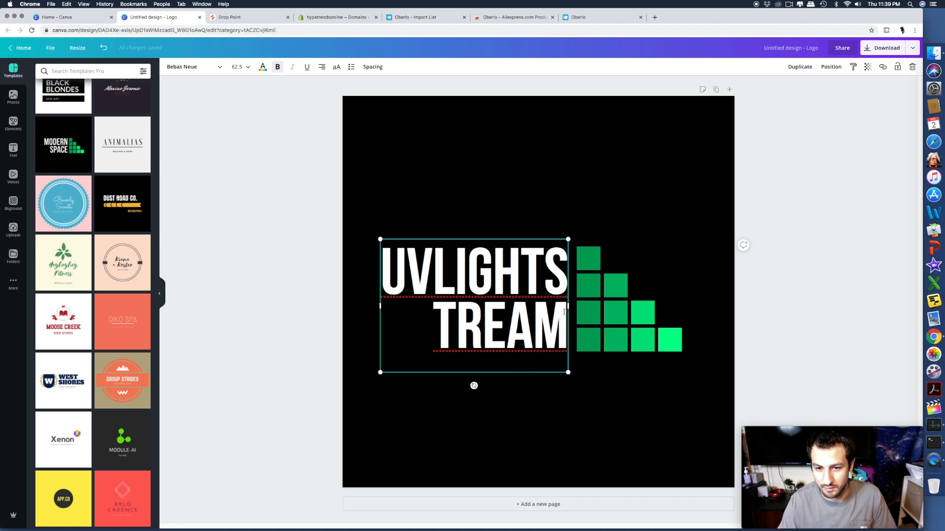
left_click_drag(569, 306, 716, 306)
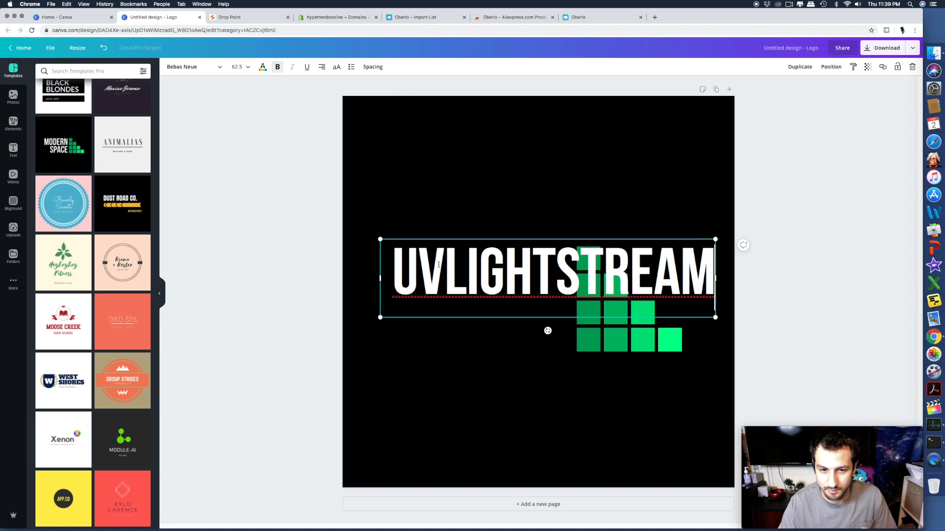
Rotate the green squares graphic into a downward-pointing V and place it centered directly beneath the UVLIGHTSTREAM text
left_click(548, 178)
left_click_drag(526, 270, 519, 382)
left_click_drag(589, 297, 510, 257)
left_click_drag(544, 323, 590, 305)
left_click_drag(550, 208, 542, 233)
left_click_drag(574, 406, 578, 266)
left_click_drag(599, 225, 595, 225)
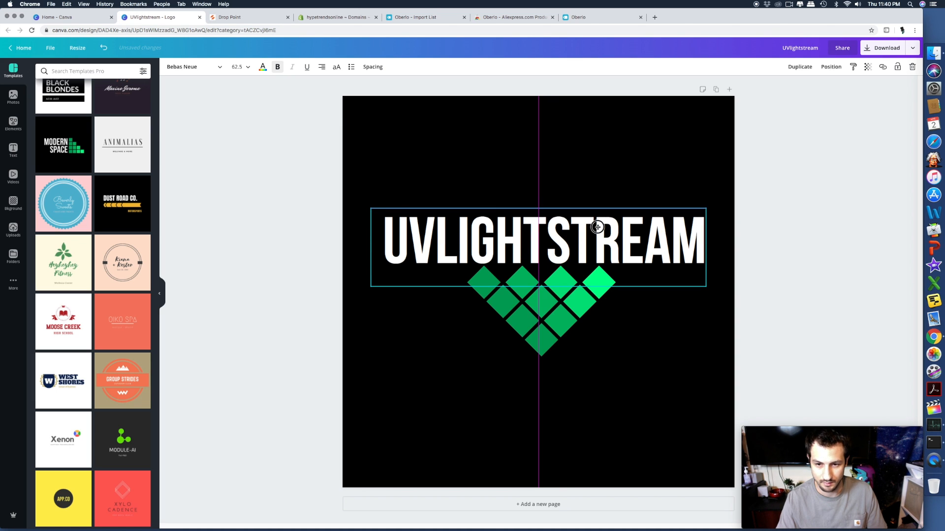
left_click(544, 437)
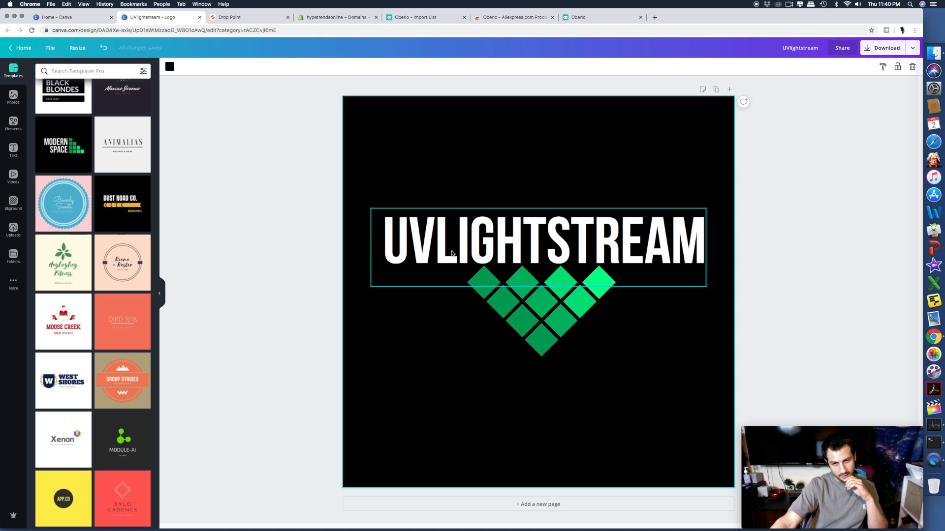
Try light grey on the squares graphic's brightest green, and recolor its two brightest green shades white
left_click(532, 299)
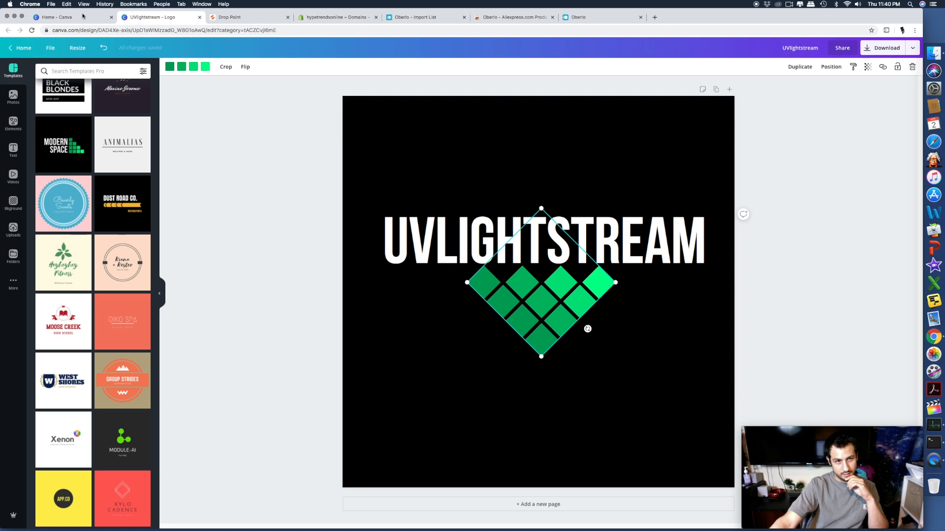
left_click(205, 68)
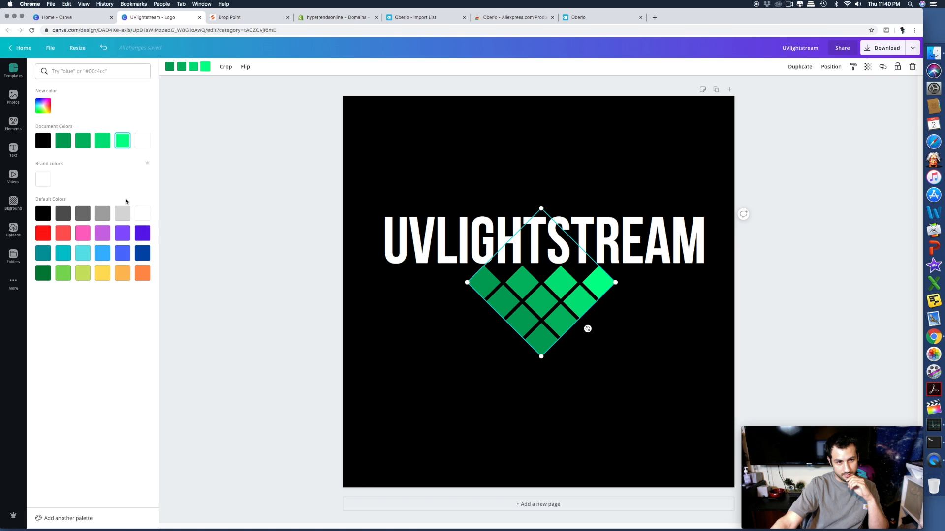
left_click(142, 213)
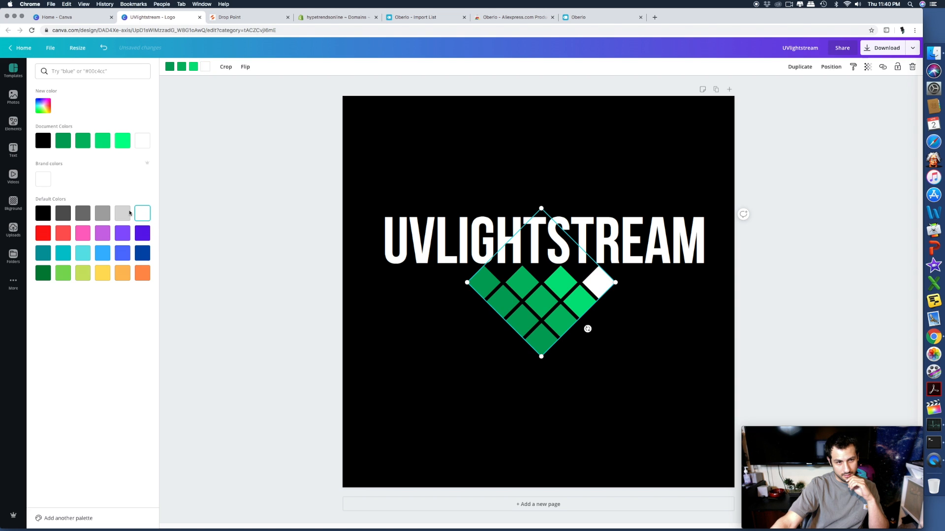
left_click(127, 141)
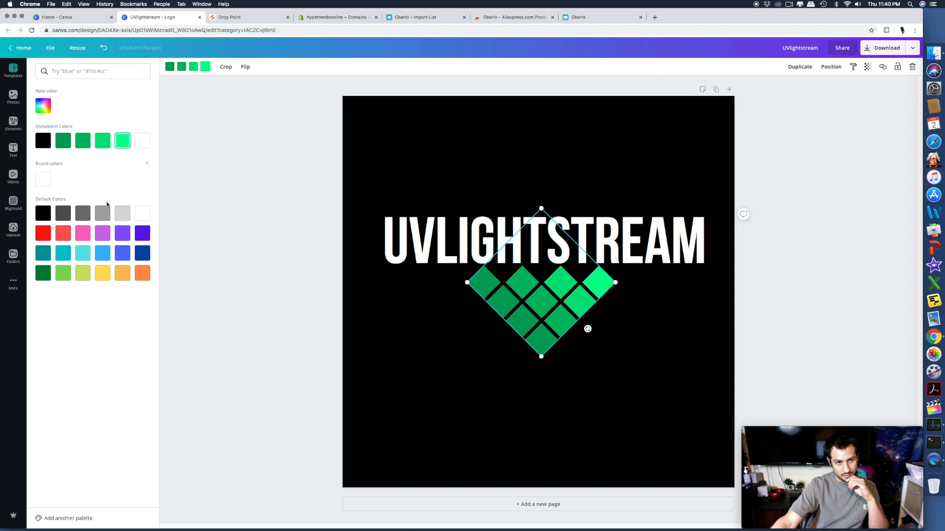
left_click(118, 215)
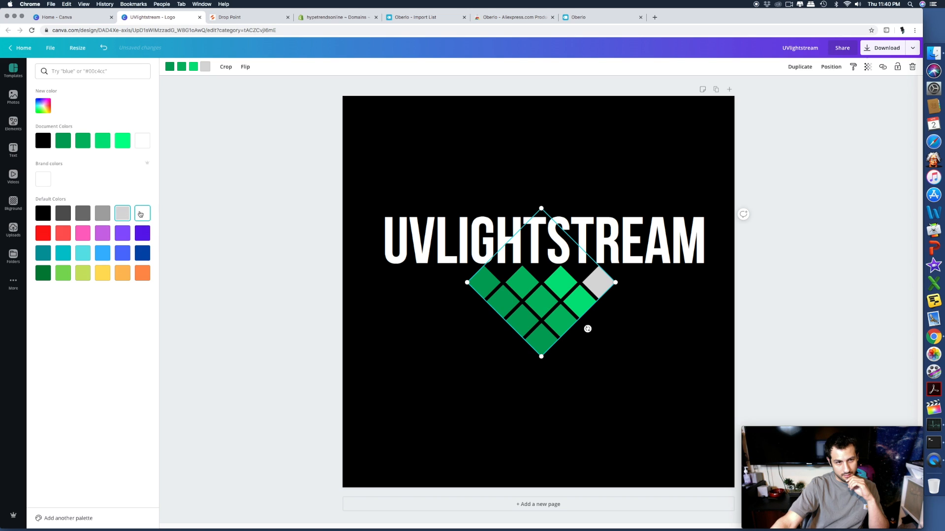
left_click(141, 214)
left_click(123, 142)
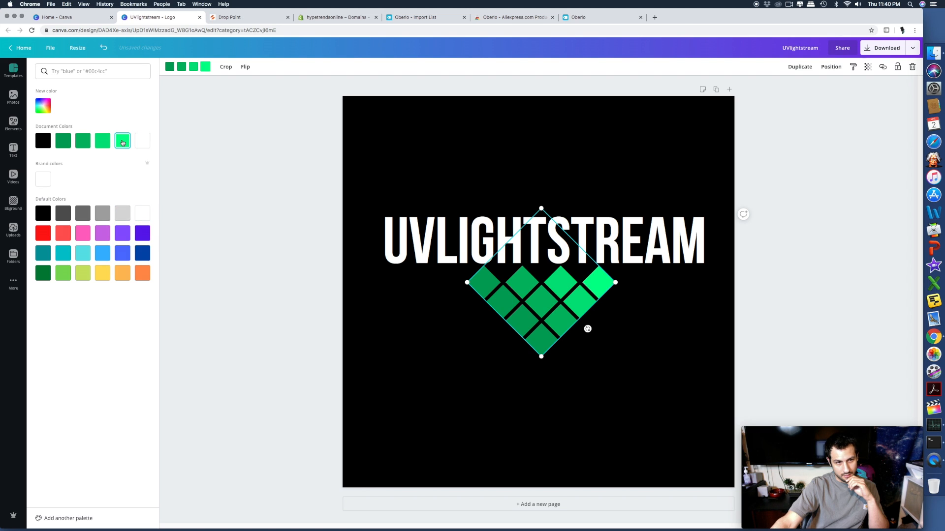
left_click(141, 213)
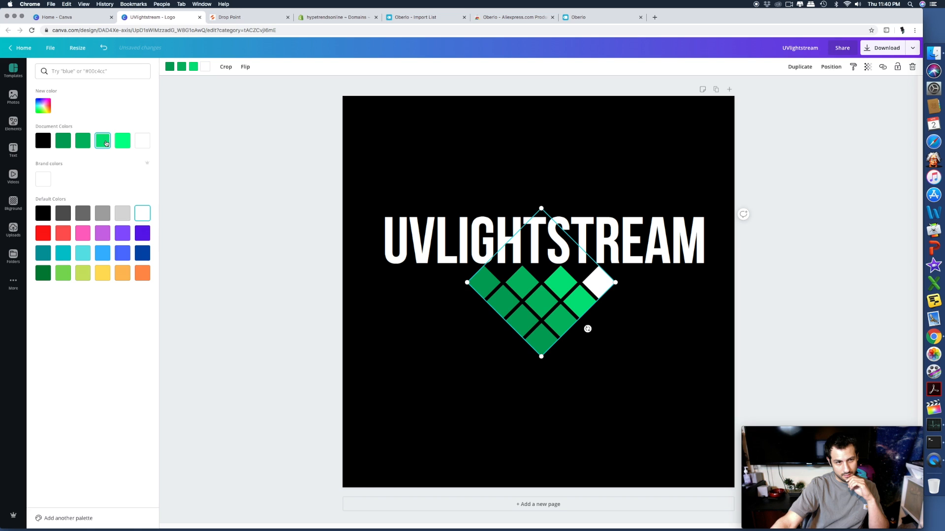
left_click(193, 66)
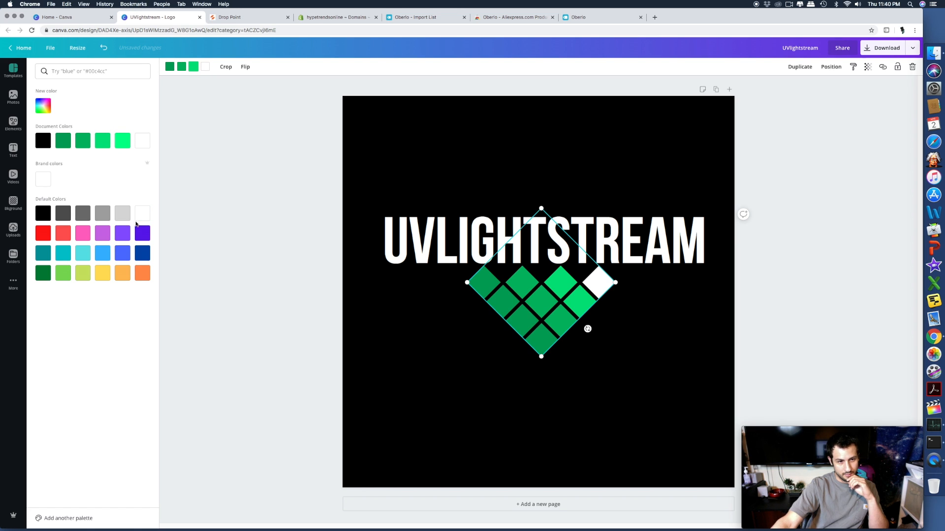
left_click(141, 213)
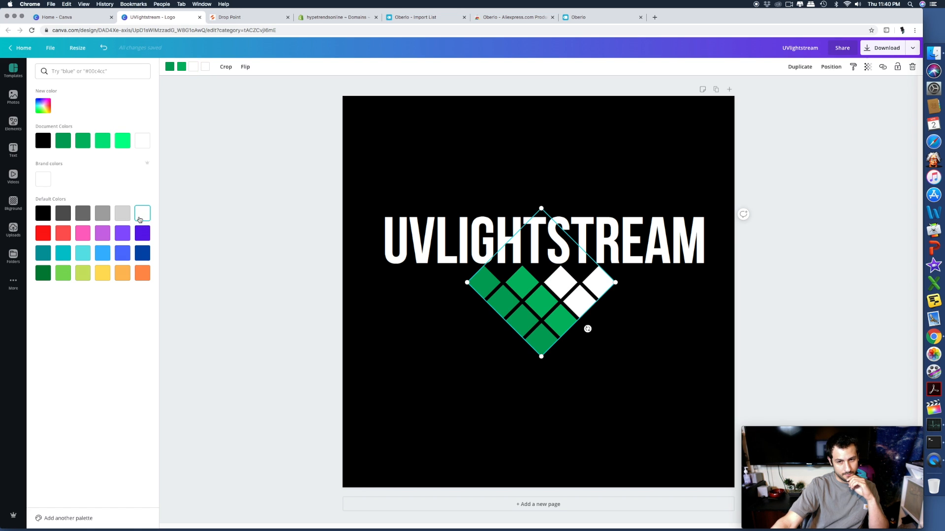
Try yellow on the squares graphic's lighter remaining green, and recolor both remaining green shades white
left_click(181, 69)
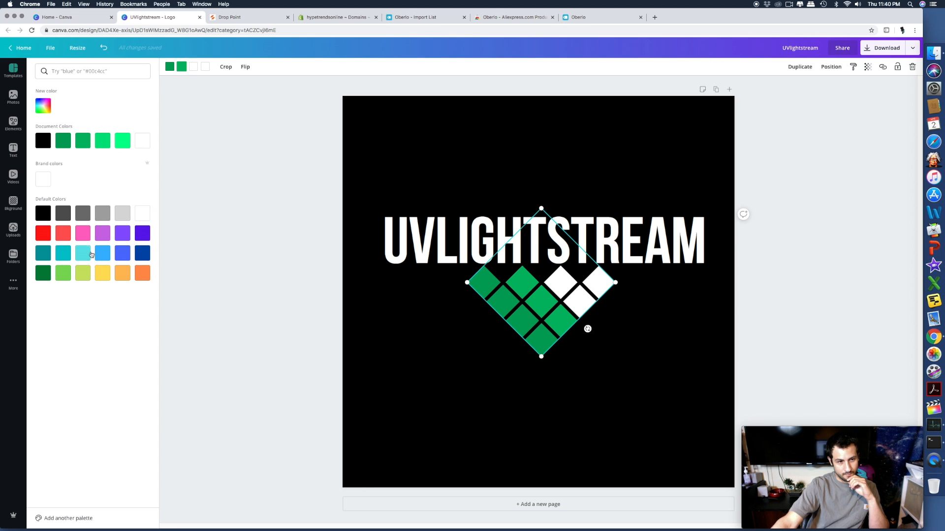
left_click(98, 273)
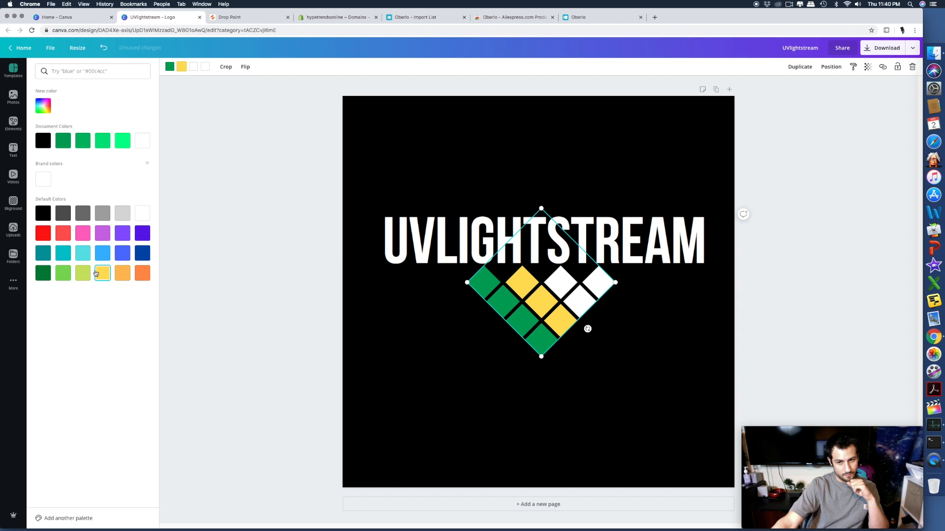
left_click(146, 218)
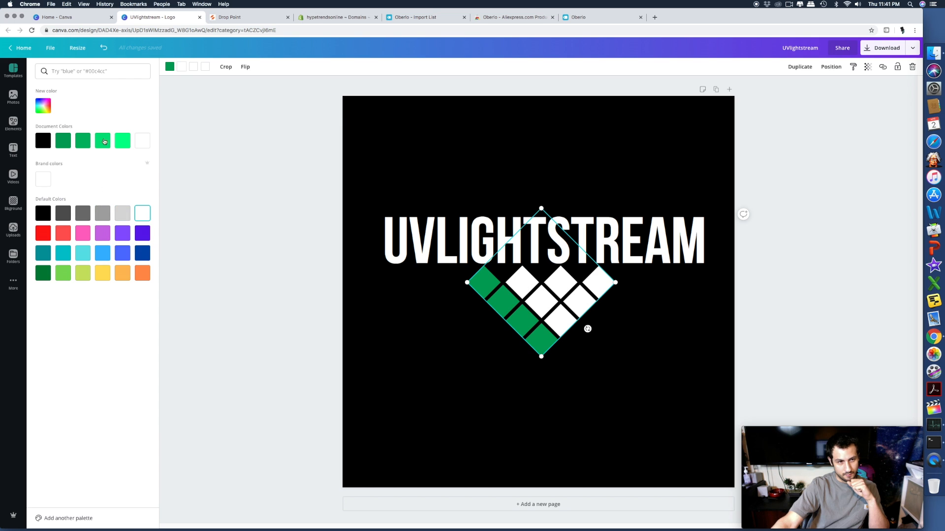
left_click(169, 67)
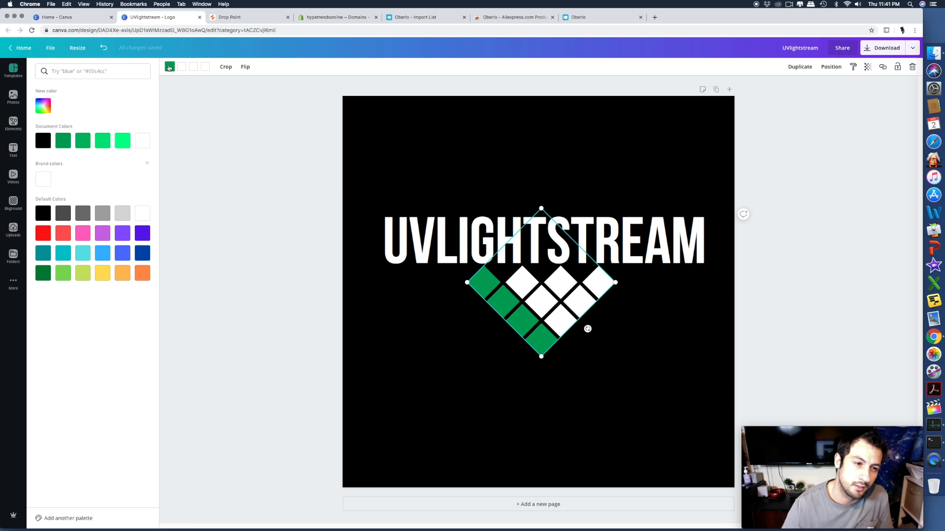
left_click(142, 213)
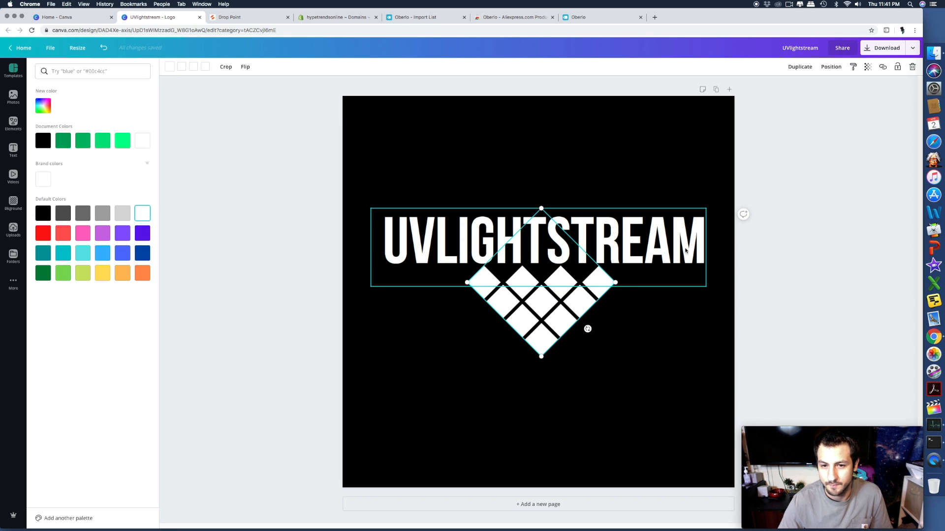
mouse_move(670, 254)
left_mouse_down()
mouse_move(669, 268)
mouse_move(662, 255)
left_mouse_up()
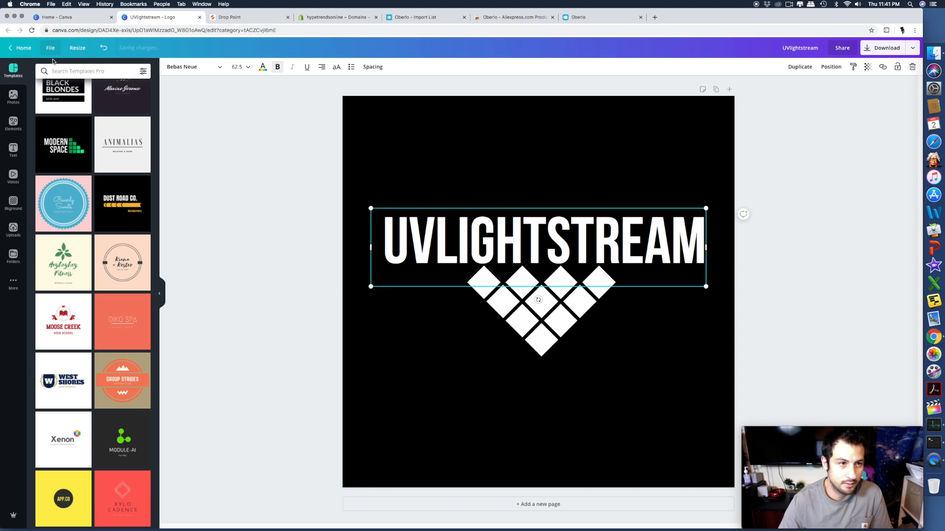
left_click(12, 99)
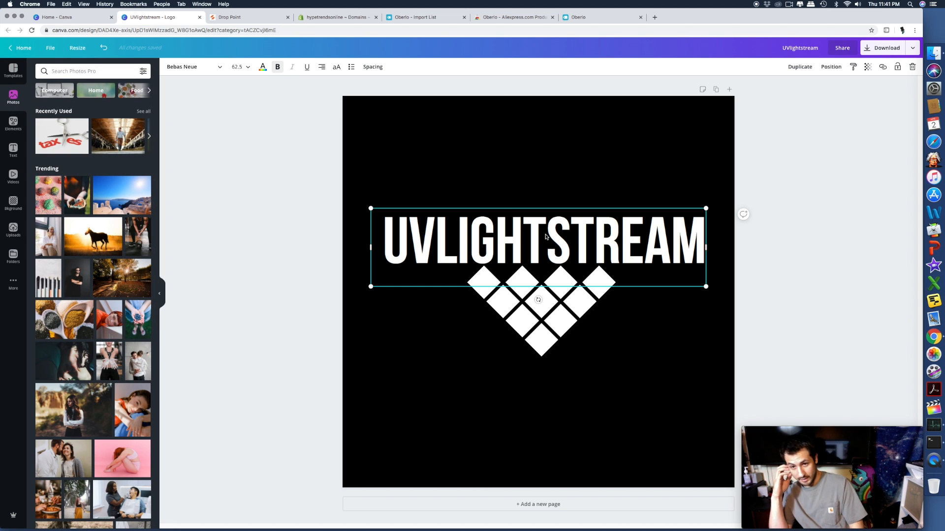
Change the logo background to white and the UVLIGHTSTREAM text to black
left_click(601, 426)
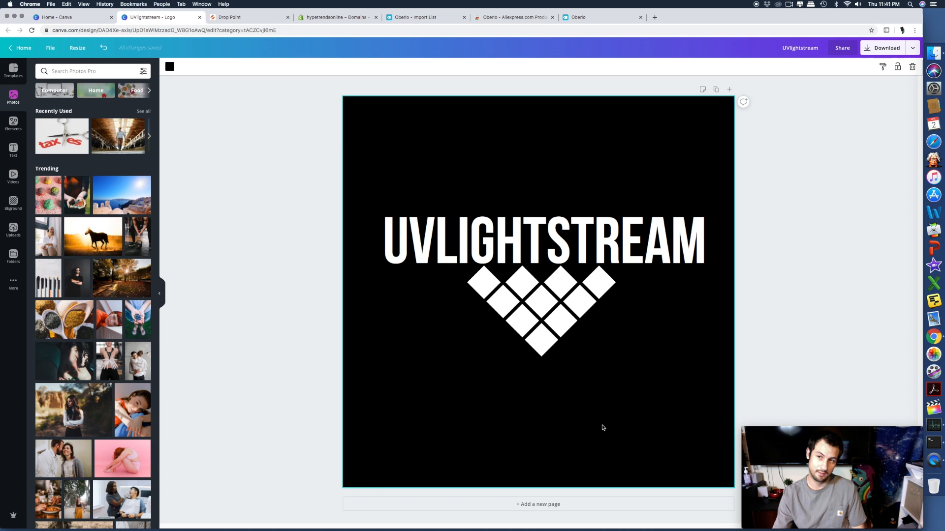
left_click(170, 66)
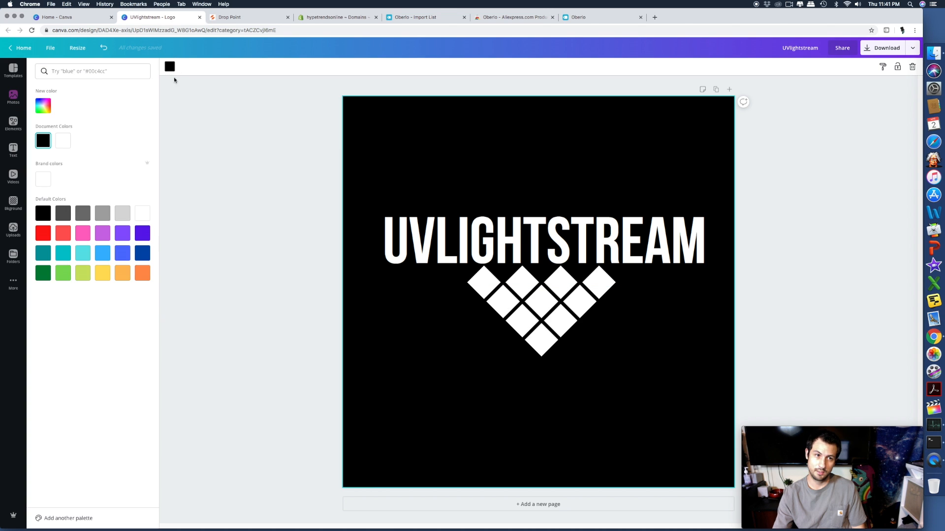
left_click(65, 136)
left_click(517, 257)
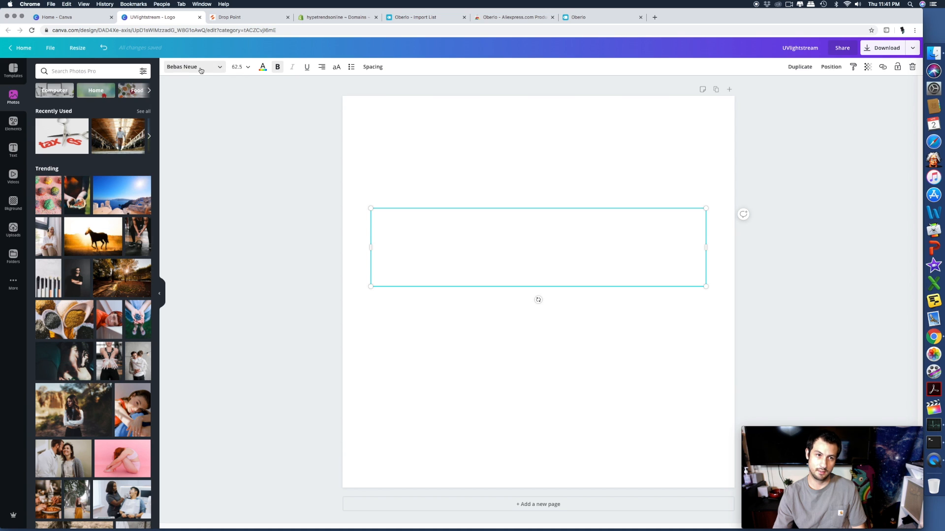
left_click(201, 69)
left_click(263, 68)
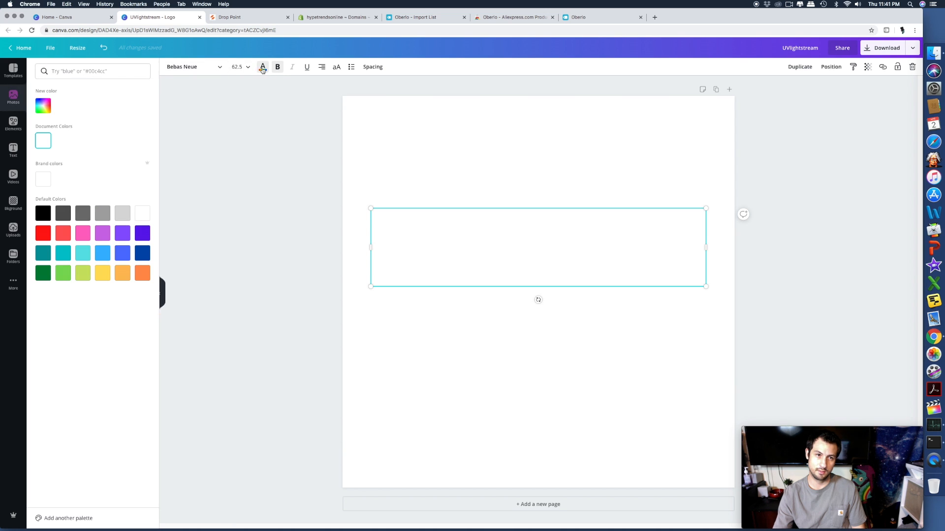
left_click(39, 217)
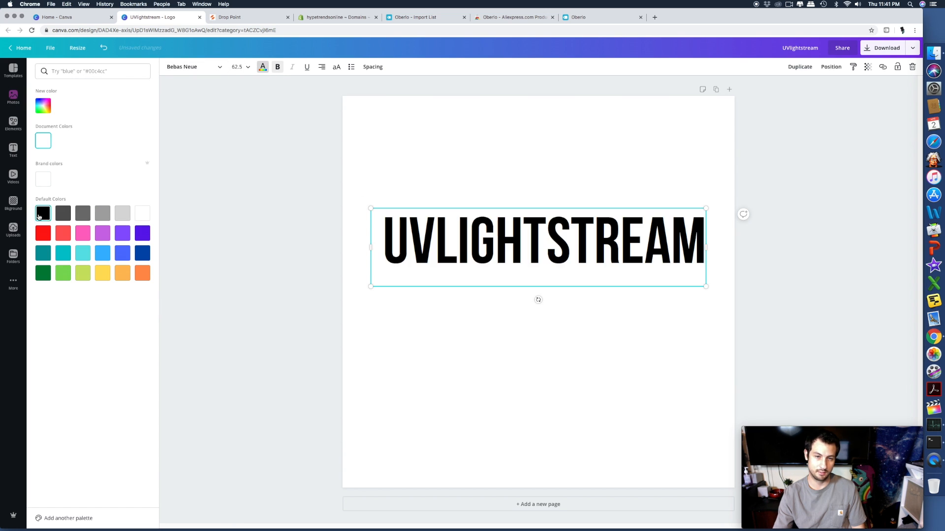
Recolor the squares graphic with black for its first and last shades, light grey for the second, and medium grey for the third
left_click(496, 332)
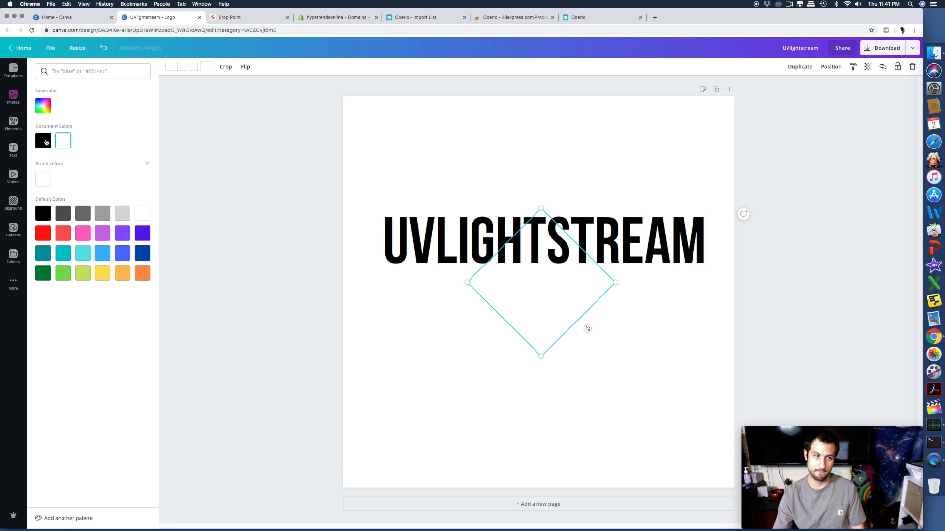
left_click(47, 143)
left_click(169, 68)
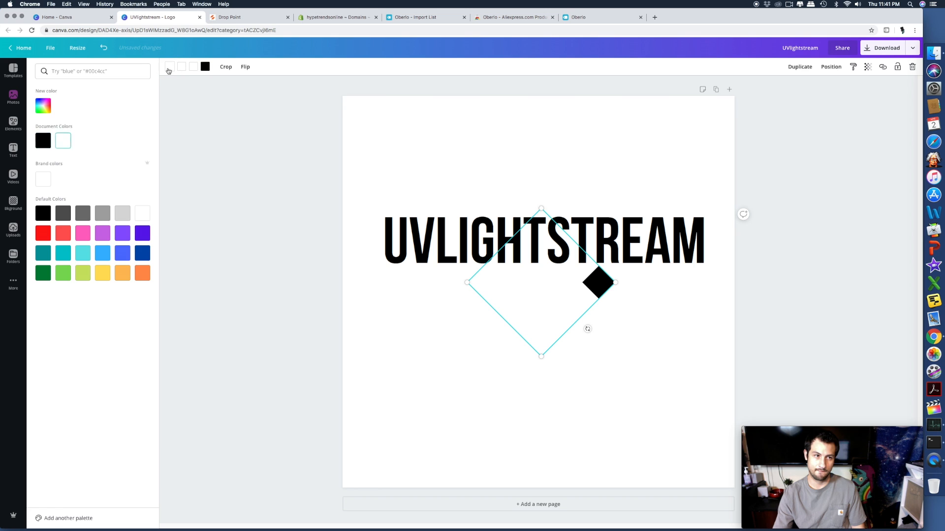
left_click(46, 142)
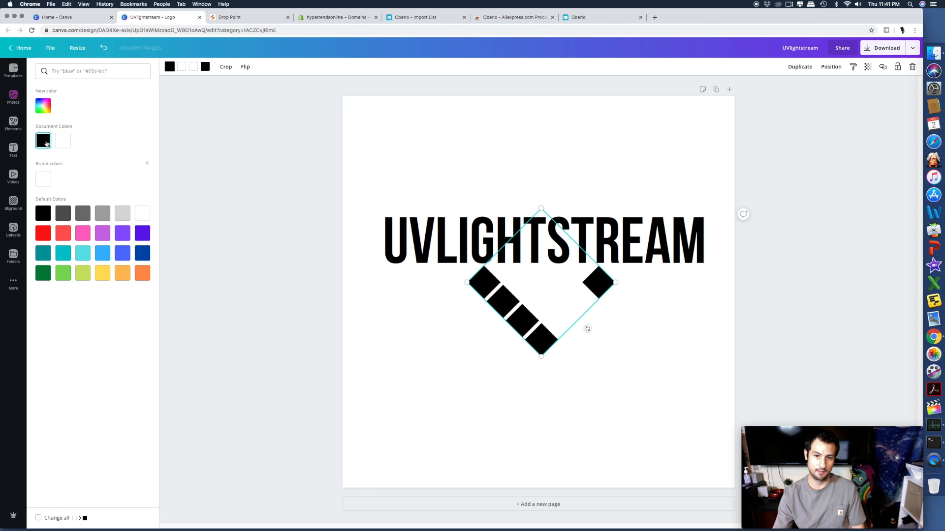
left_click(181, 67)
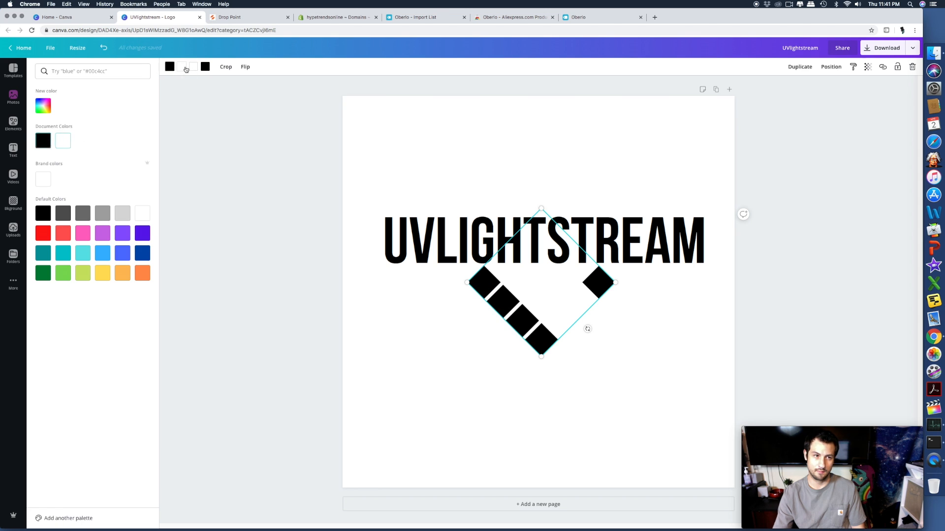
left_click(123, 212)
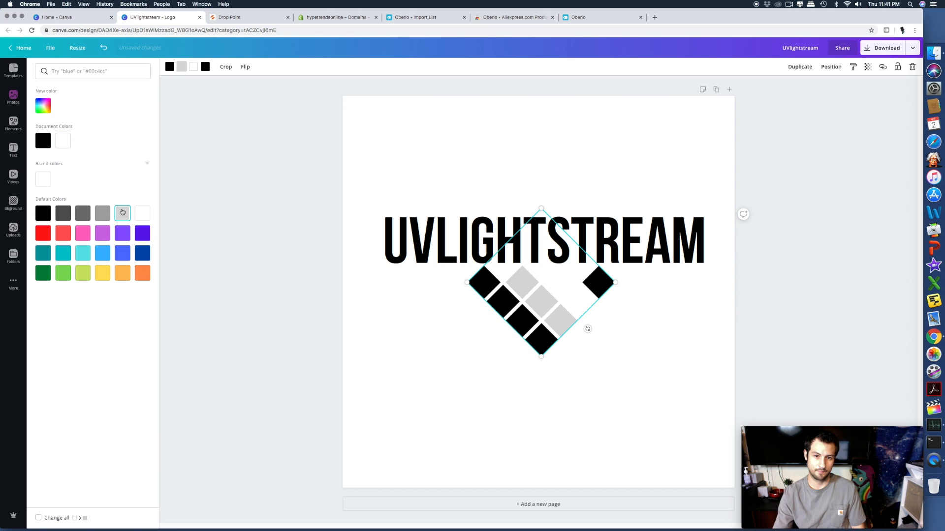
left_click(182, 67)
left_click(189, 69)
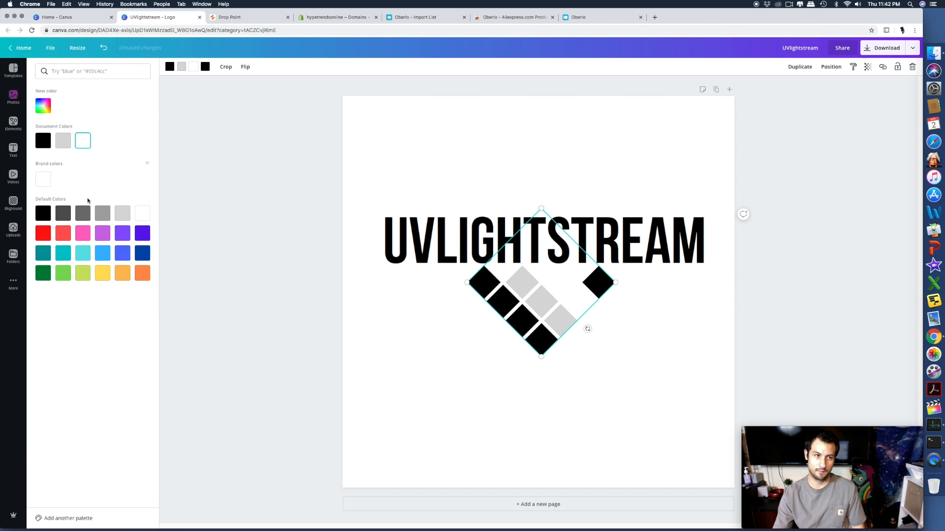
left_click(101, 214)
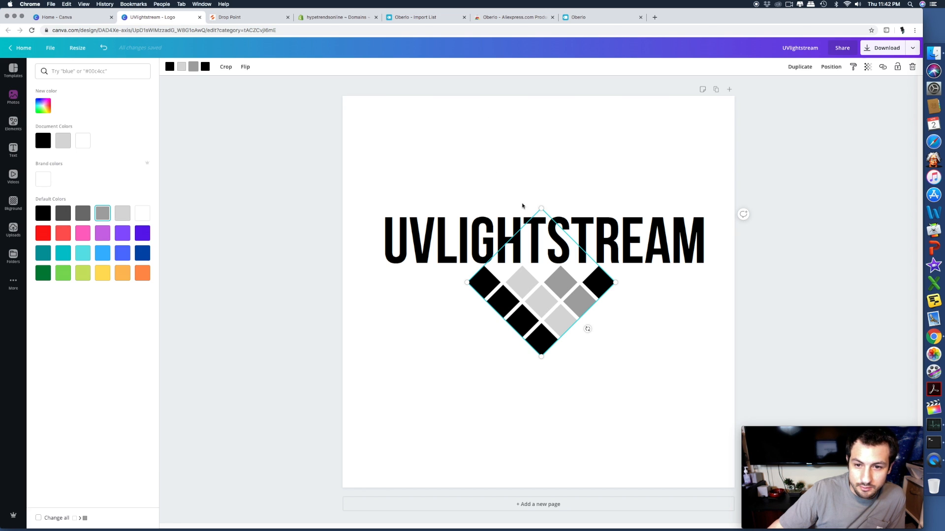
Search the graphic elements for spray and look through the results for a logo icon
left_click(14, 125)
left_click(68, 69)
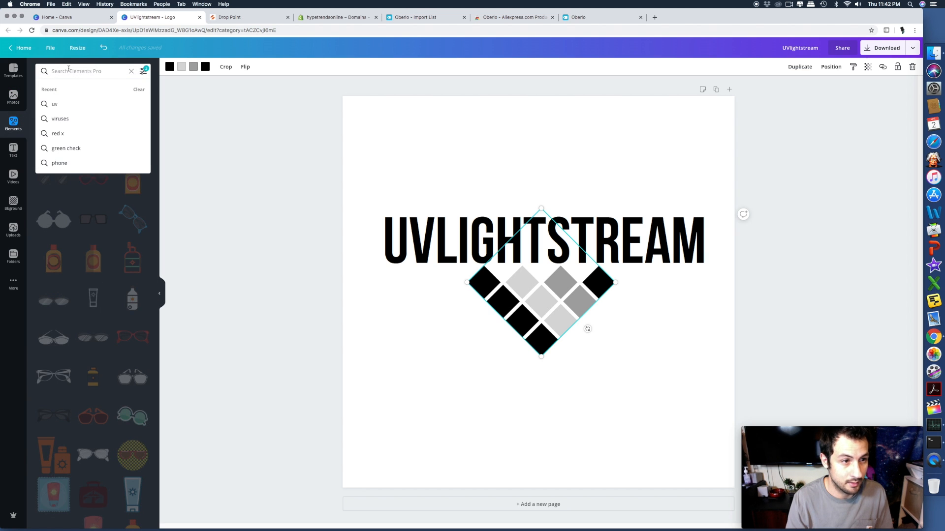
type("spray")
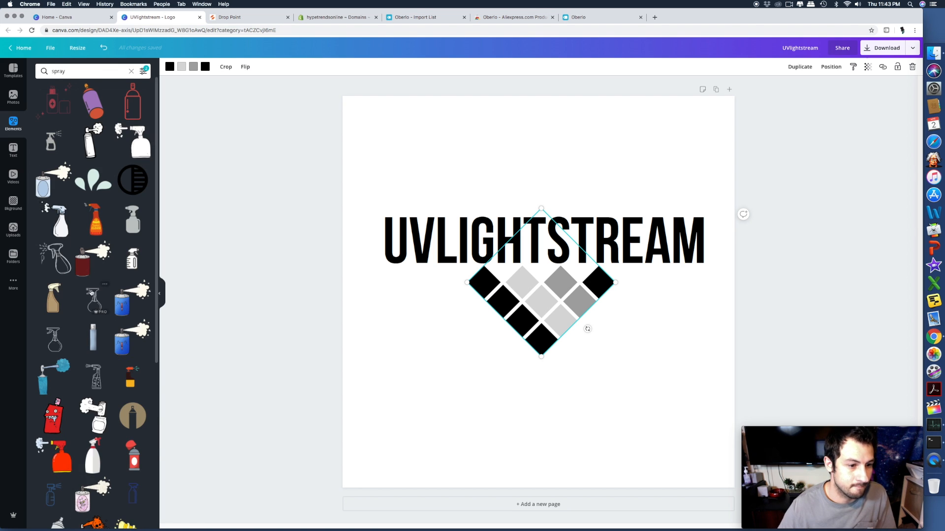
scroll(91, 293, "down", 15)
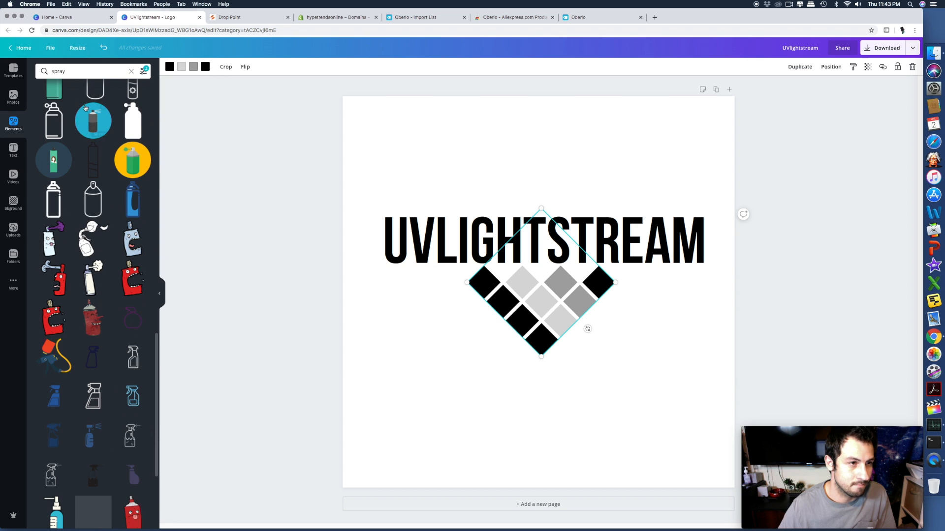
Search the elements for mist and examine the results for an icon that suits the logo
left_click(77, 70)
key("BackSpace")
key("BackSpace")
key("BackSpace")
key("BackSpace")
key("BackSpace")
type("mist")
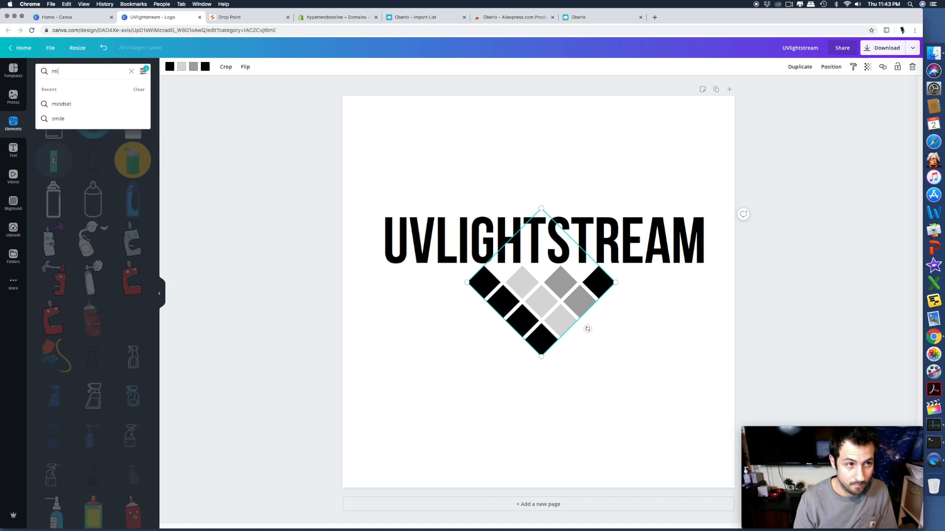
key("Return")
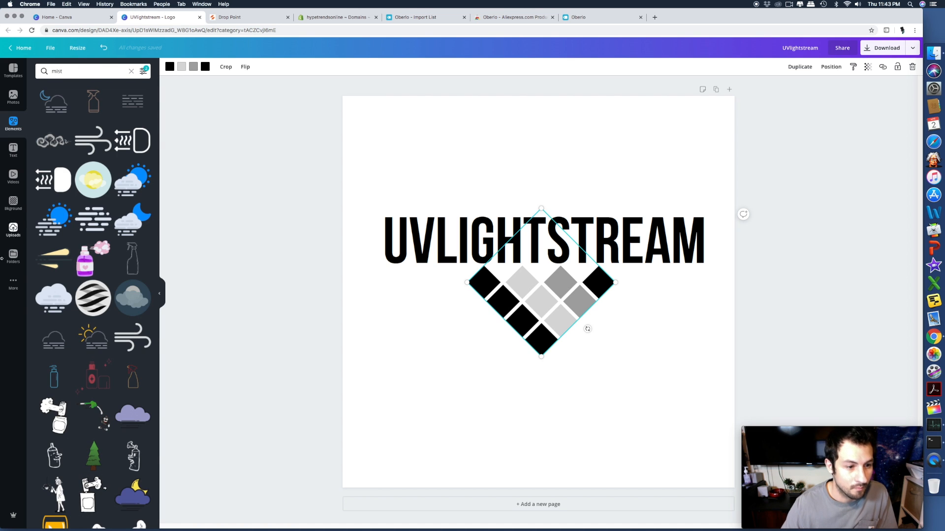
scroll(79, 352, "down", 2)
scroll(79, 353, "down", 1)
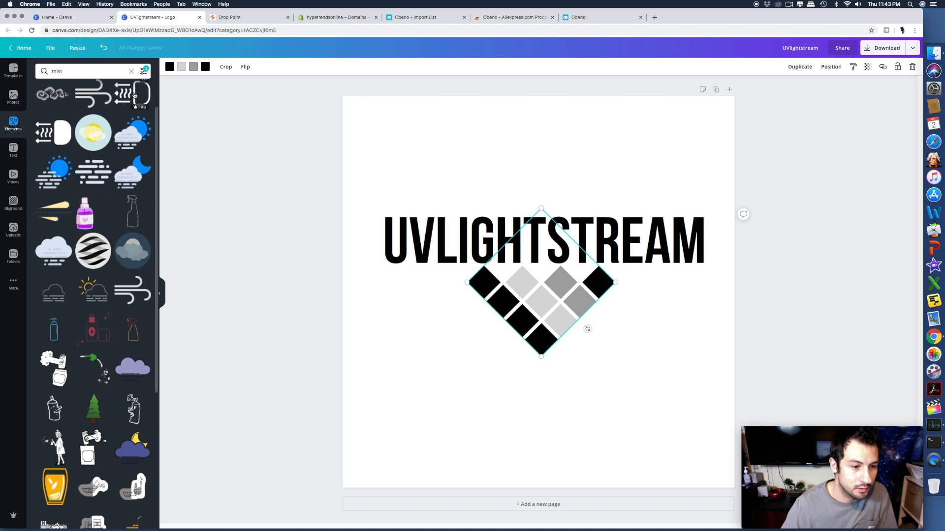
scroll(124, 239, "down", 10)
scroll(106, 374, "down", 5)
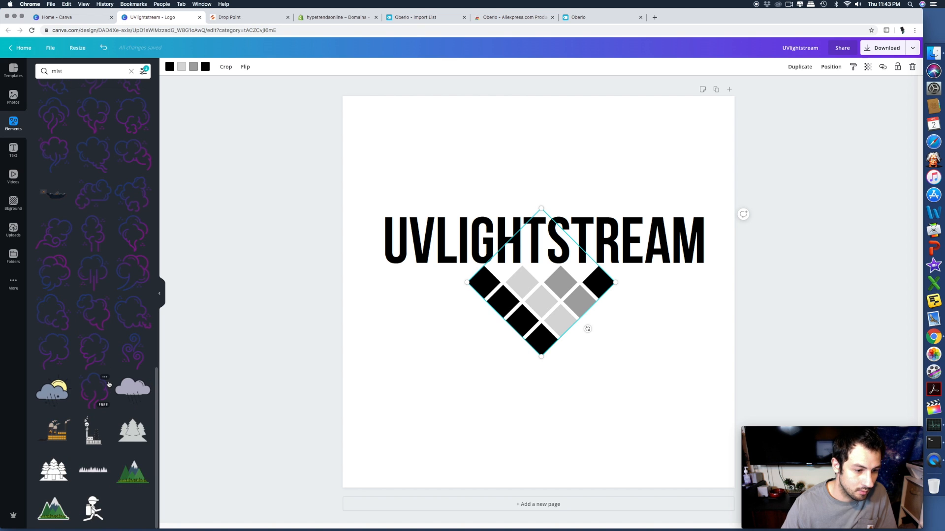
scroll(108, 275, "up", 15)
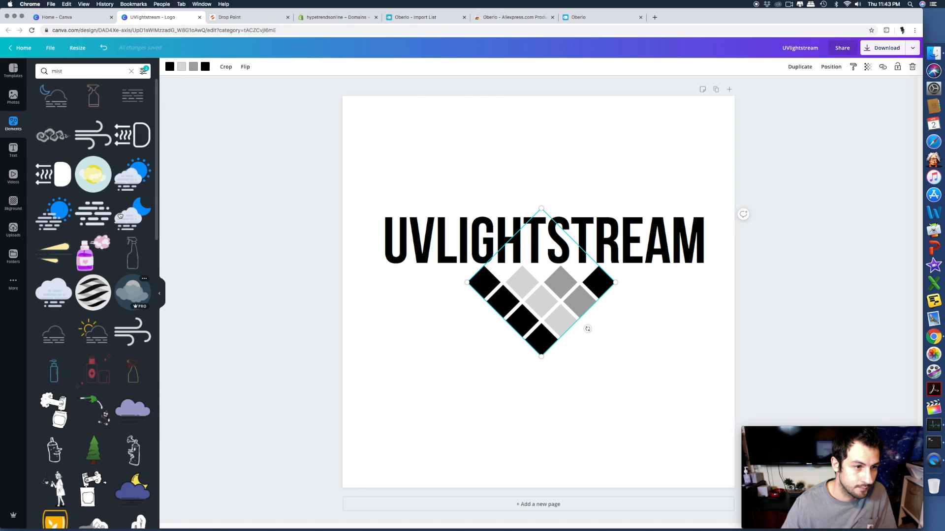
scroll(118, 229, "up", 1)
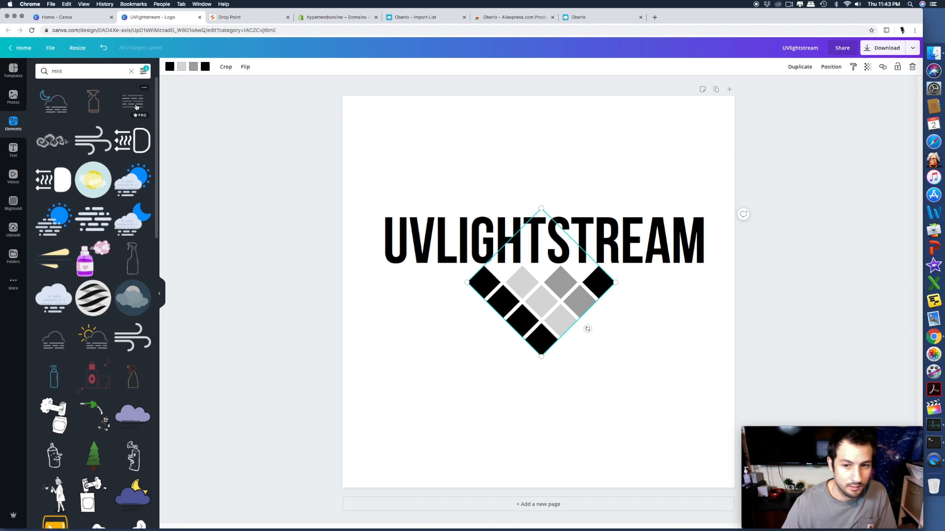
Add the outlined fog-light icon with arrows, shrunk and rotated to point down at the page's left edge, moving the squares graphic aside
left_click_drag(138, 140, 537, 383)
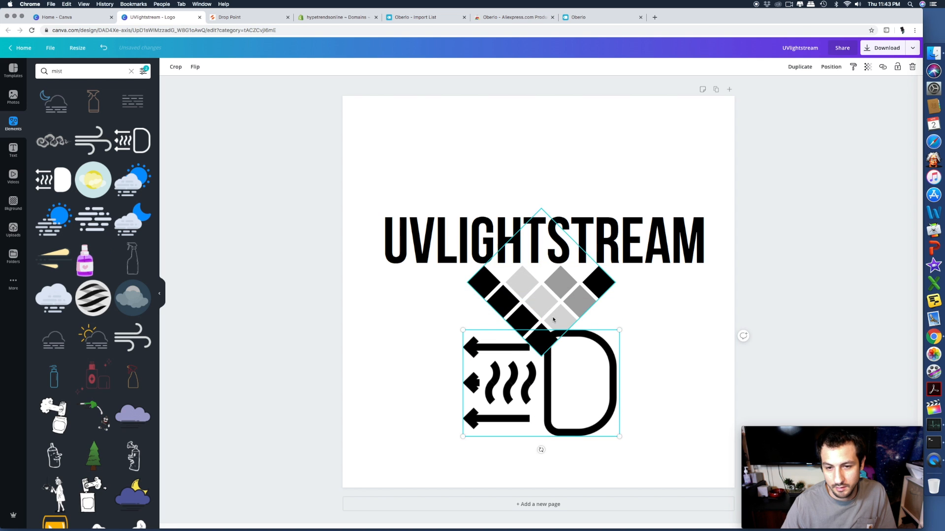
left_click_drag(553, 320, 333, 210)
left_click_drag(566, 402, 569, 333)
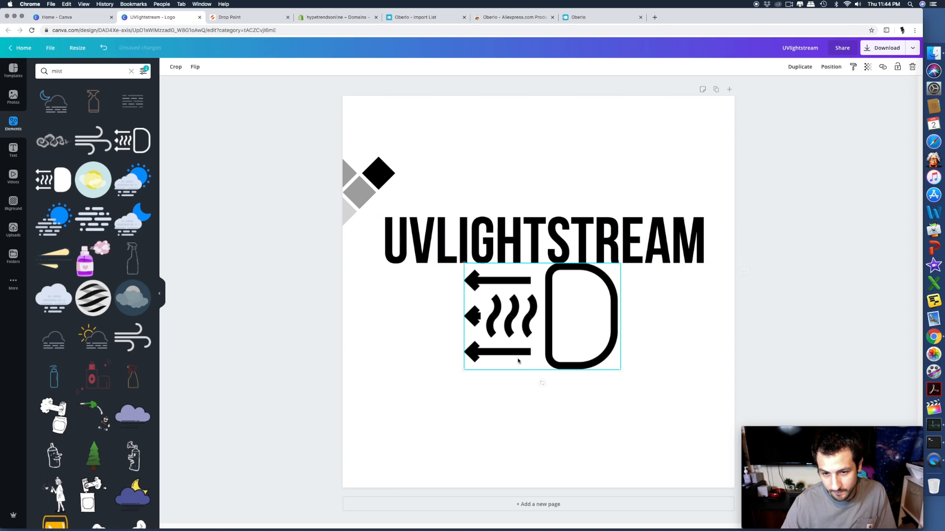
left_click_drag(463, 369, 390, 289)
Try the UVLIGHTSTREAM text beside and over the fog-light icon, and place it above the icon toward the page's right side
left_click(514, 251)
left_click_drag(514, 251, 545, 323)
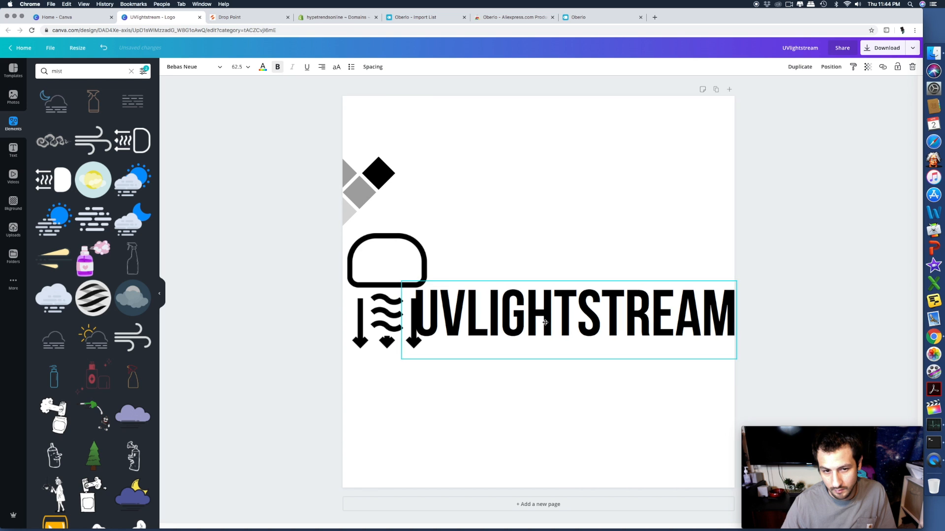
left_click_drag(394, 261, 392, 263)
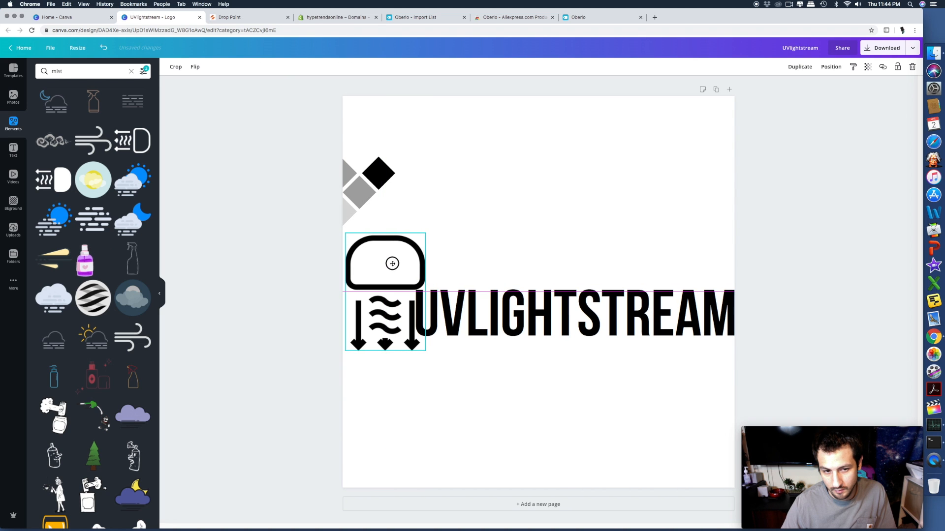
left_click(483, 318)
left_click_drag(483, 319, 433, 274)
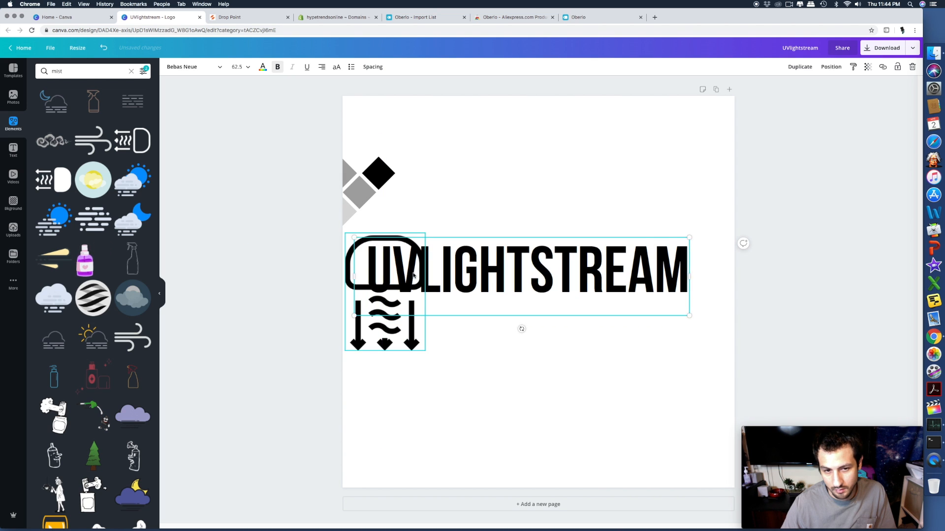
left_click(415, 276)
left_click_drag(474, 274, 502, 210)
left_click(445, 209)
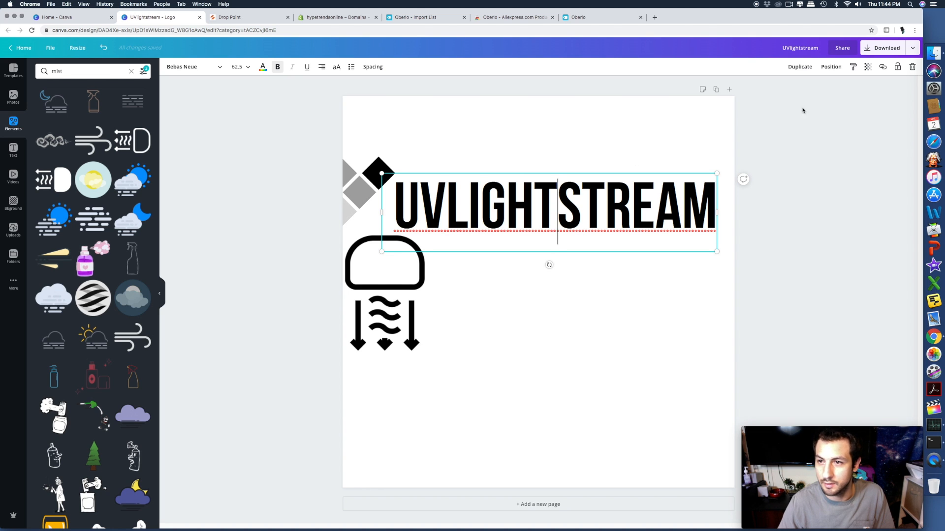
Duplicate the UVLIGHTSTREAM text, place the copy lower on the page, and shorten the upper text to LIGHTSTREAM
left_click(800, 66)
left_click_drag(658, 227, 657, 354)
left_click(448, 217)
left_click(446, 215)
key("BackSpace")
key("BackSpace")
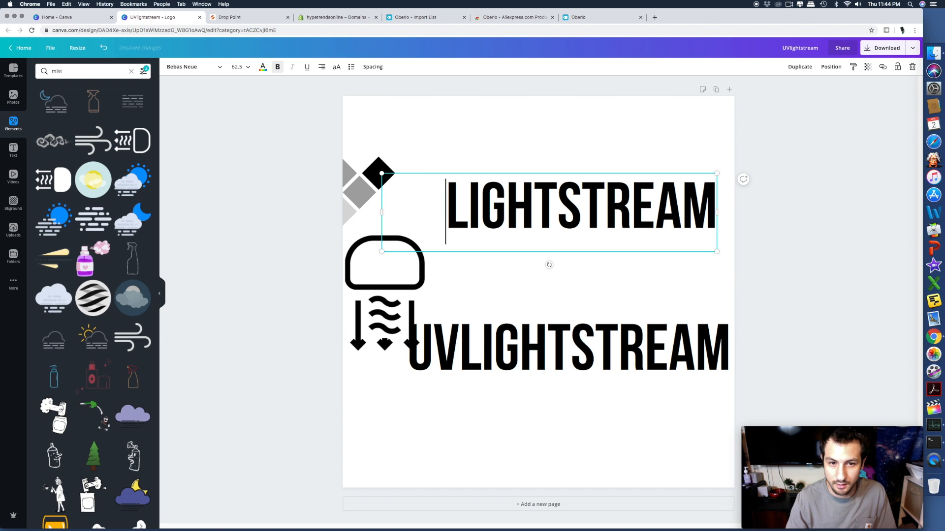
Place the LIGHTSTREAM text directly beside the fog-light icon and move the UVLIGHTSTREAM copy lower, clear of it
left_click(618, 131)
left_click_drag(582, 239, 562, 313)
left_click_drag(681, 364, 681, 398)
Shorten the lower UVLIGHTSTREAM copy to UV and reduce the text to size 48.2
left_click(728, 399)
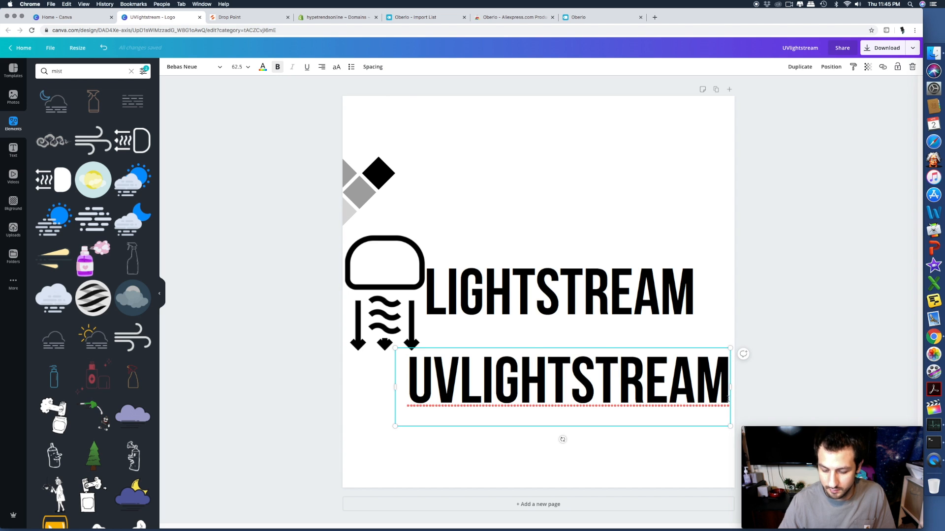
key("BackSpace")
key("BackSpace")
key("BackSpace")
key("BackSpace")
key("BackSpace")
key("BackSpace")
key("BackSpace")
key("BackSpace")
key("BackSpace")
key("BackSpace")
key("BackSpace")
key("BackSpace")
type("V")
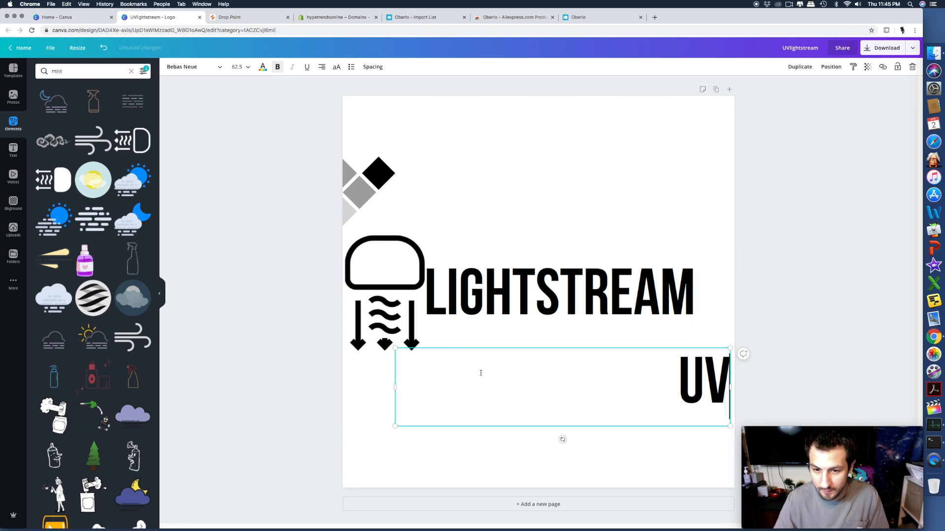
left_click_drag(397, 429, 471, 408)
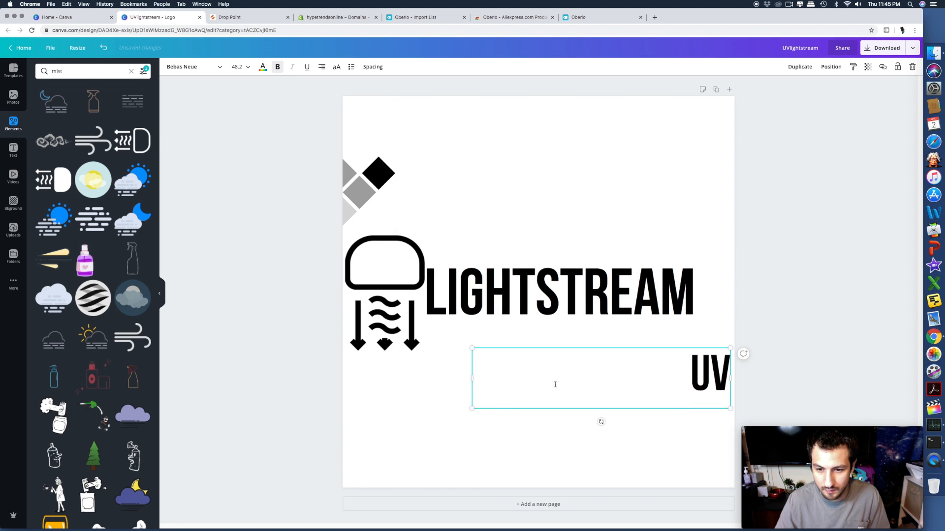
Place the UV text inside the fog-light icon's outline and move the squares graphic below the icon
left_click(607, 344)
left_click_drag(614, 360, 288, 251)
left_click_drag(360, 189, 536, 340)
left_click_drag(507, 404, 447, 412)
Lower the fog-light icon so its outline lines up with LIGHTSTREAM, and put the UV text back inside it
left_click(393, 313)
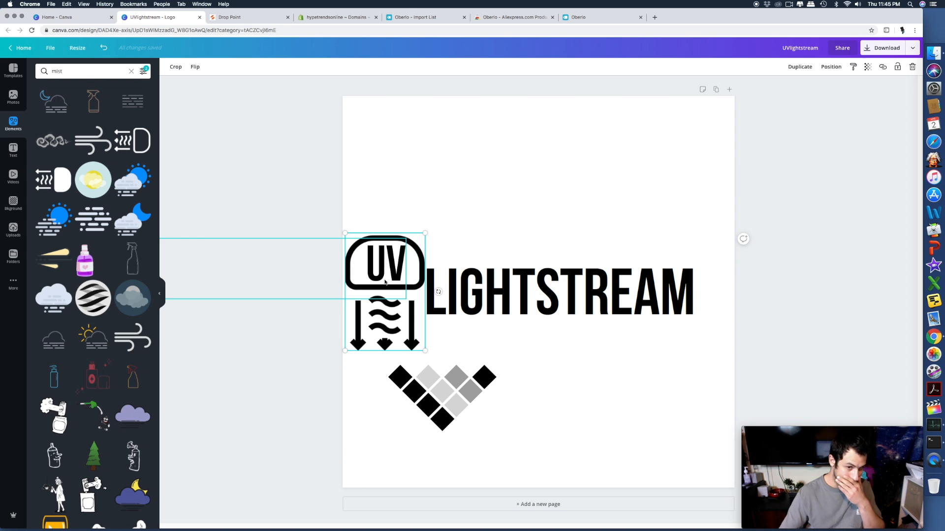
left_click_drag(386, 319, 384, 346)
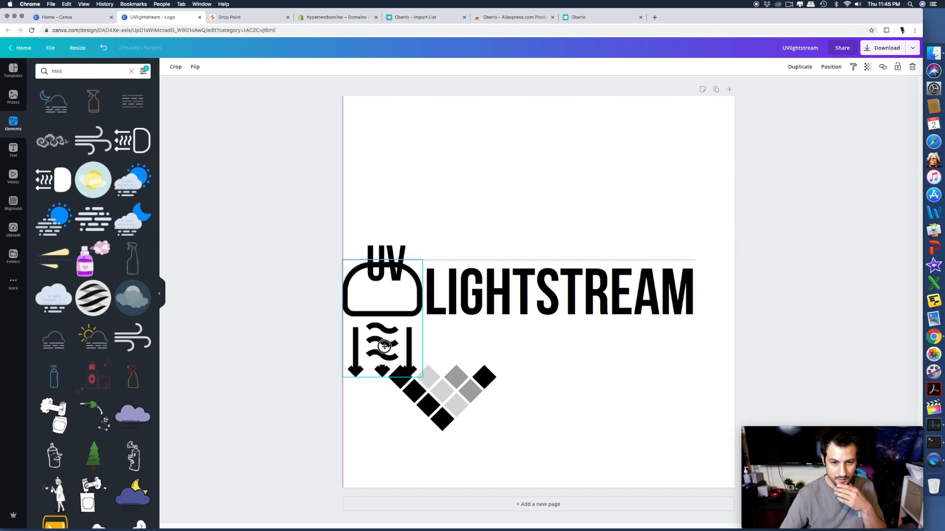
left_click_drag(400, 249, 400, 274)
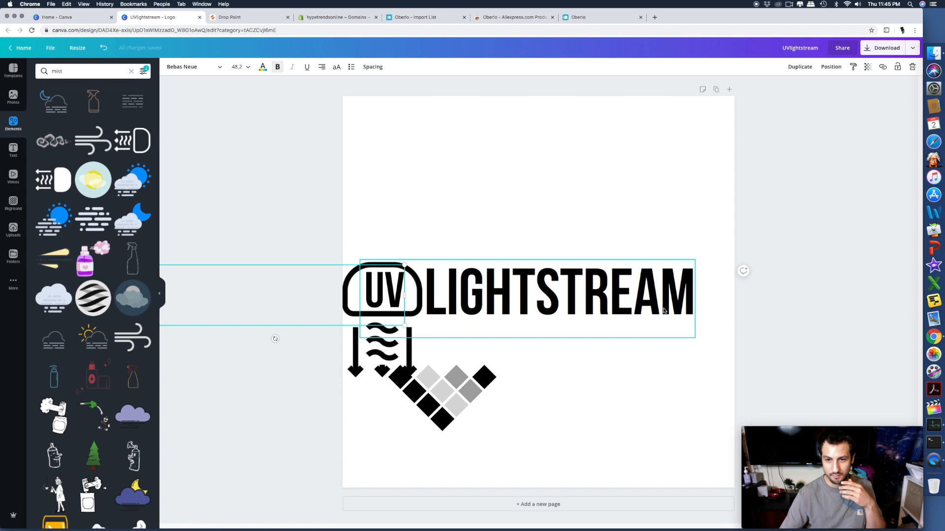
Enlarge the LIGHTSTREAM text to size 68.6 and shift the fog-light icon and its UV text up against it
left_click(685, 319)
left_click_drag(694, 337, 727, 345)
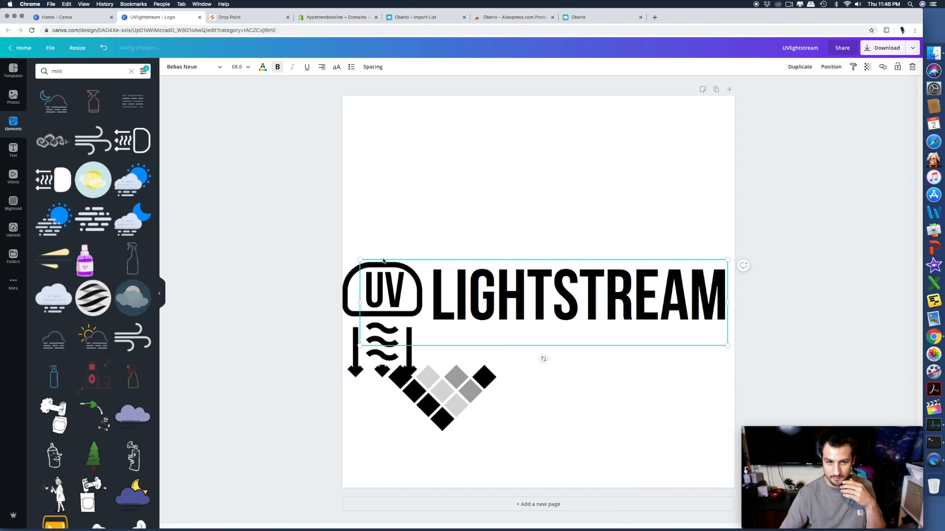
left_click(368, 278)
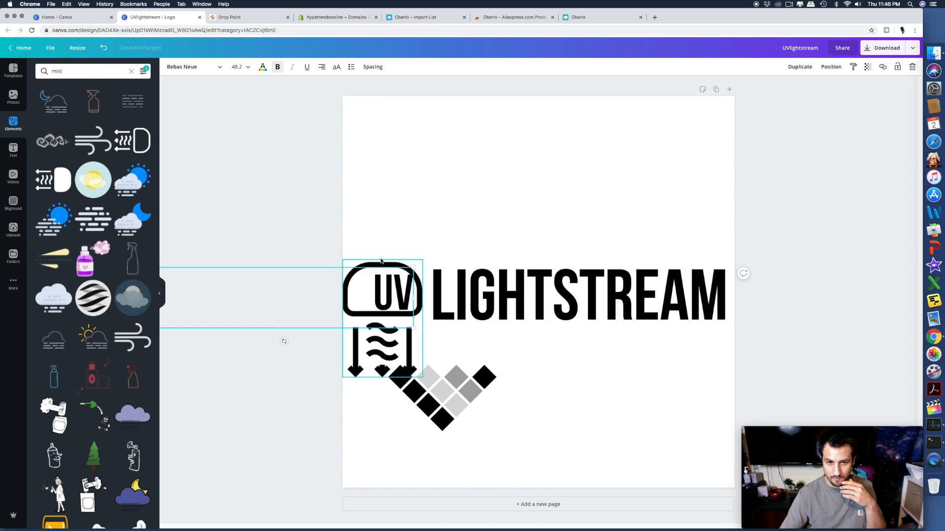
left_click_drag(393, 344, 400, 344)
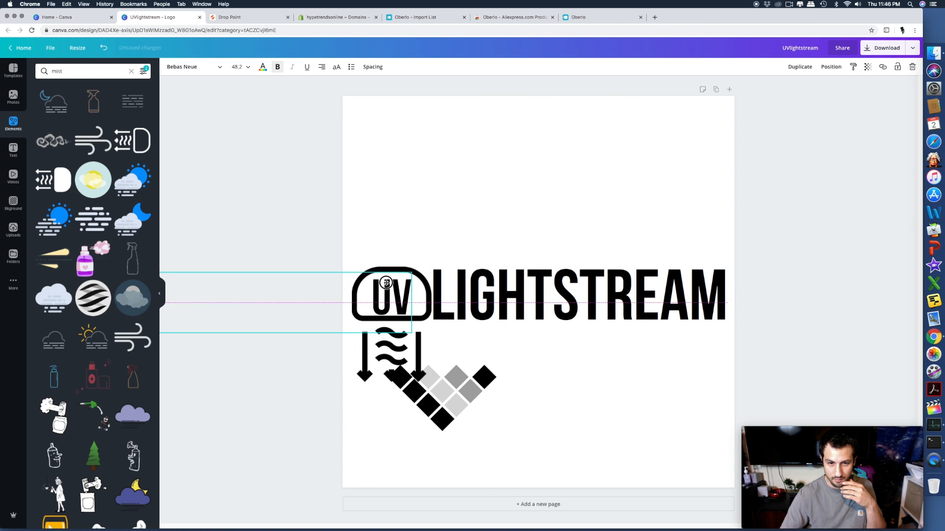
left_click(399, 213)
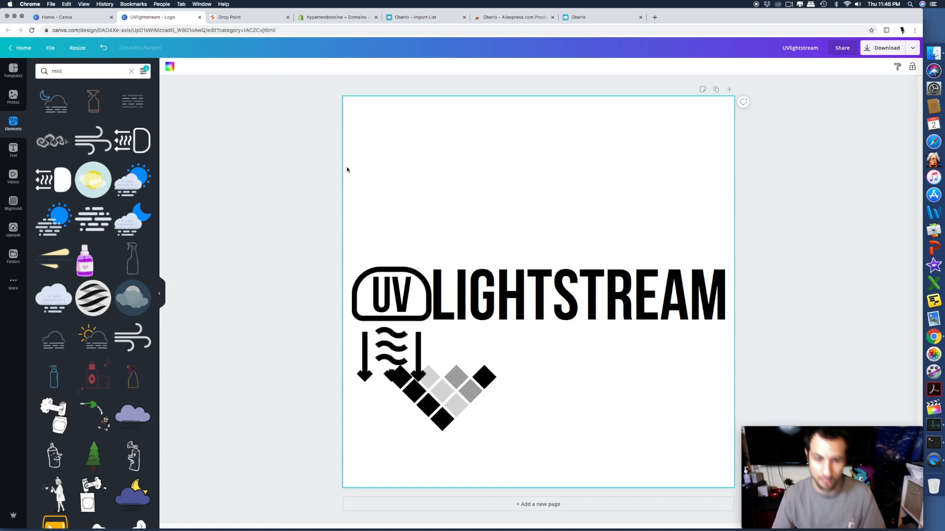
Overlay the squares graphic on the fog-light icon's waves and arrows, and set the graphic's transparency to 56
left_click_drag(445, 402, 412, 353)
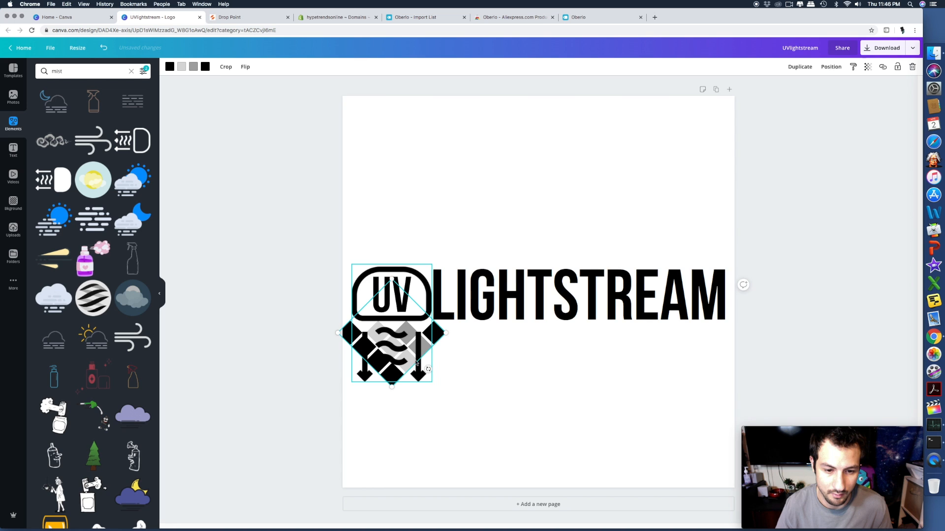
left_click(866, 68)
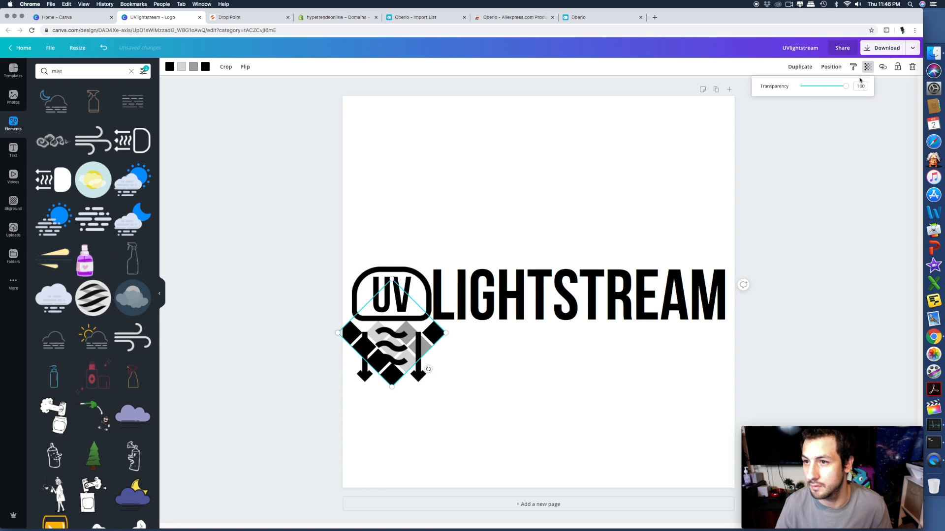
left_click_drag(846, 87, 827, 92)
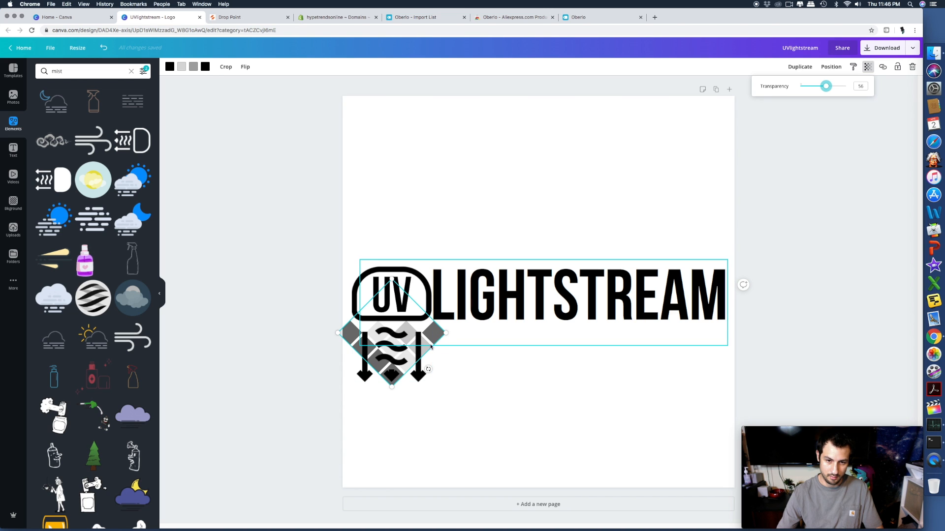
left_click_drag(432, 344, 435, 340)
Move the fog-light icon away to the page's bottom edge and try the squares graphic behind the UV text
left_click_drag(397, 381, 397, 444)
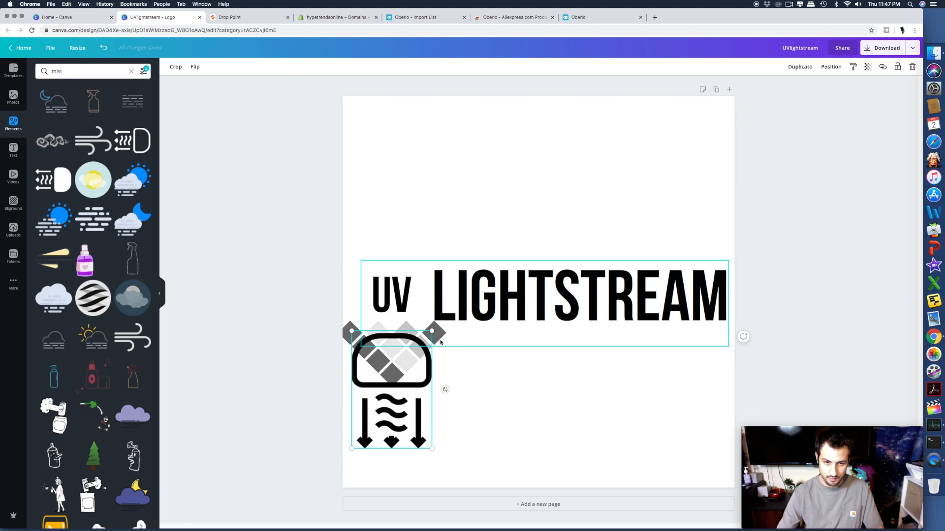
left_click_drag(415, 395, 568, 451)
left_click_drag(384, 344, 384, 306)
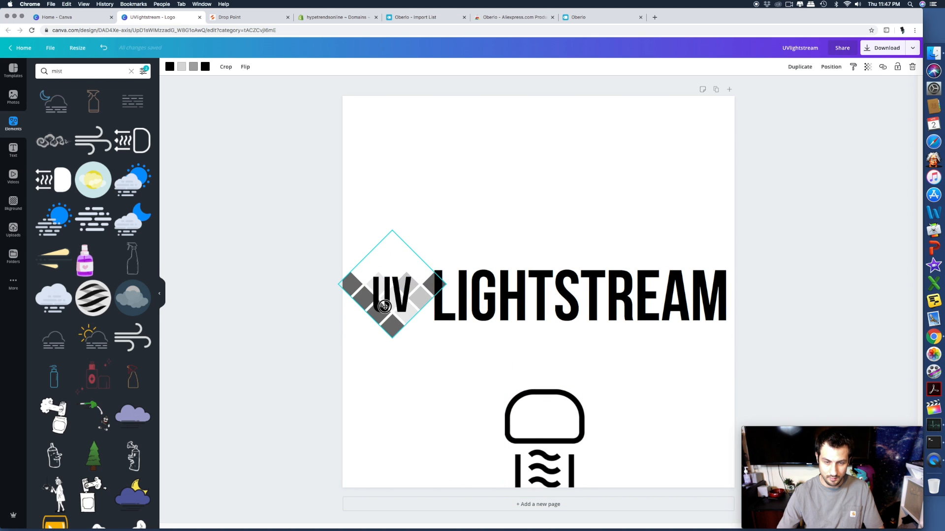
Try the UV text enlarged to size 85.8 and placed directly in front of LIGHTSTREAM
left_click_drag(384, 341, 449, 361)
left_click(400, 306)
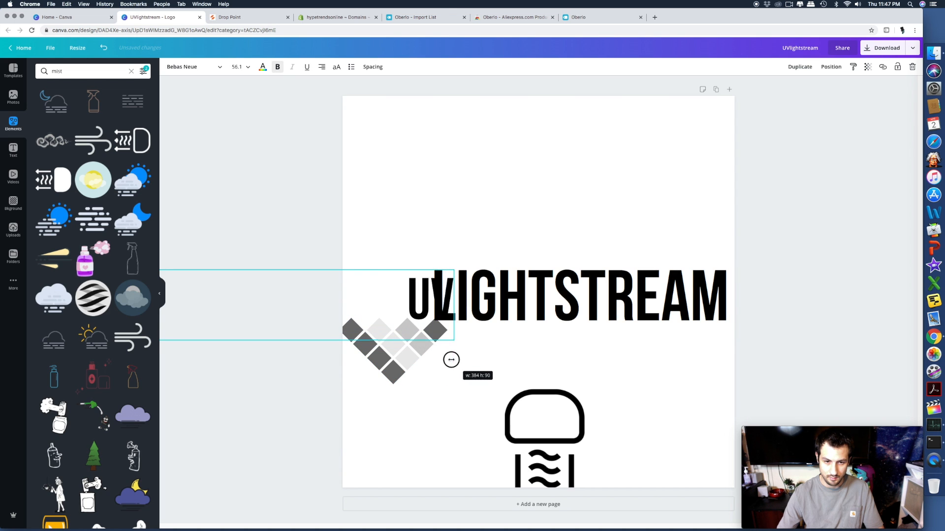
left_click_drag(349, 281, 347, 284)
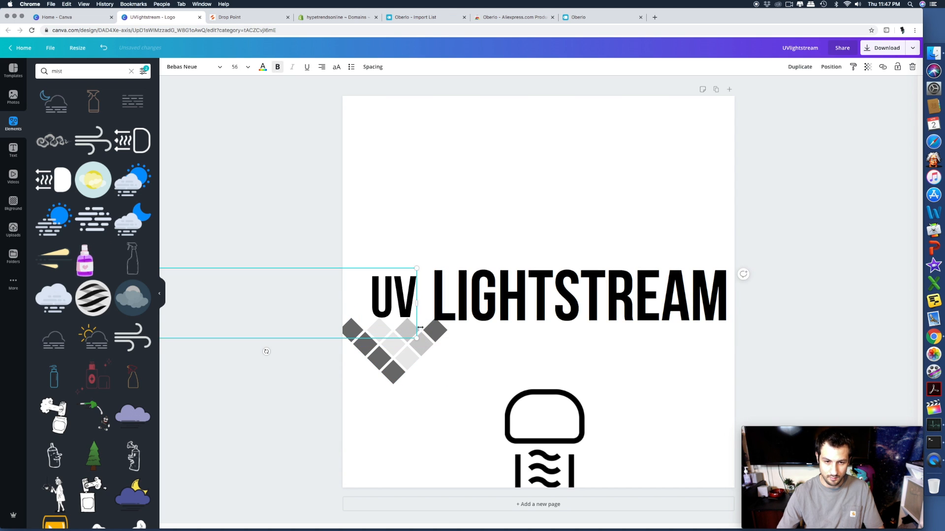
left_click_drag(417, 338, 575, 375)
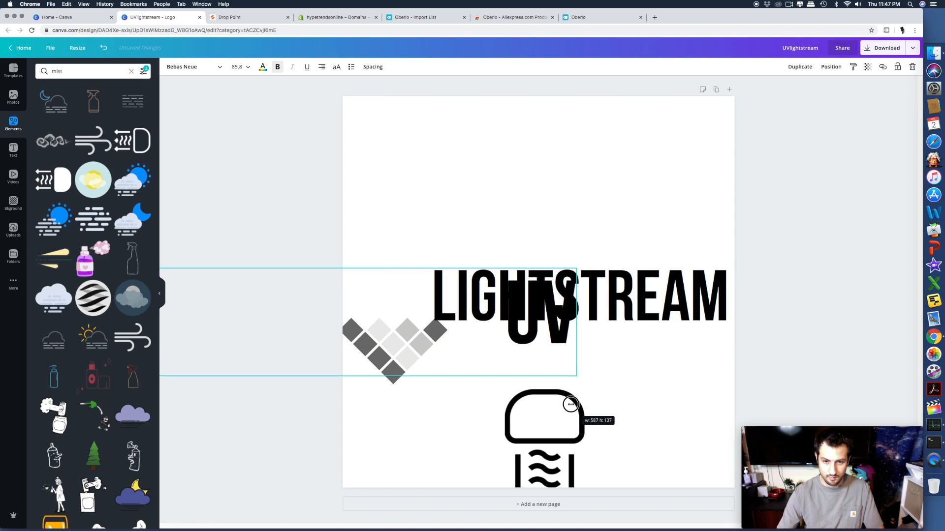
left_click_drag(502, 360, 355, 342)
Try the semi-transparent squares graphic over the enlarged UV text, adjusting its height against the letters
left_click_drag(387, 374, 384, 327)
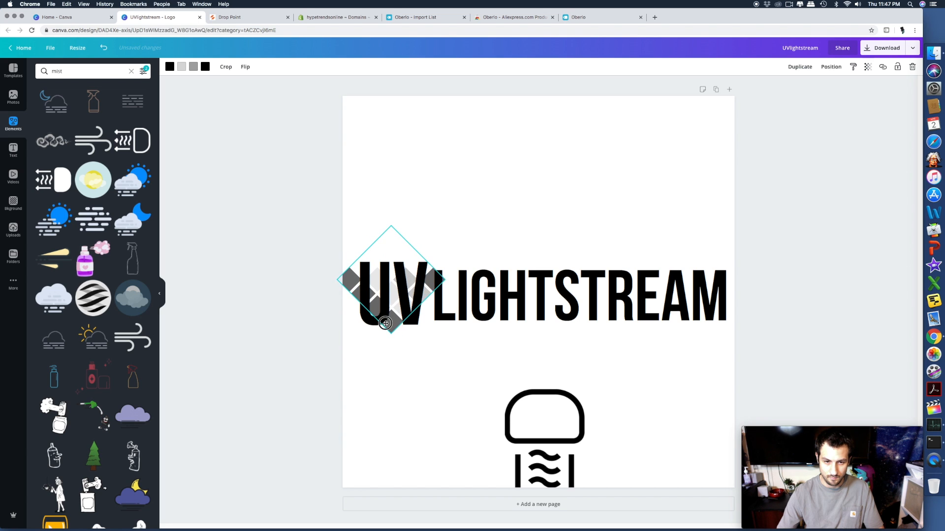
mouse_move(391, 343)
left_mouse_down()
mouse_move(388, 315)
mouse_move(389, 335)
mouse_move(380, 333)
left_mouse_up()
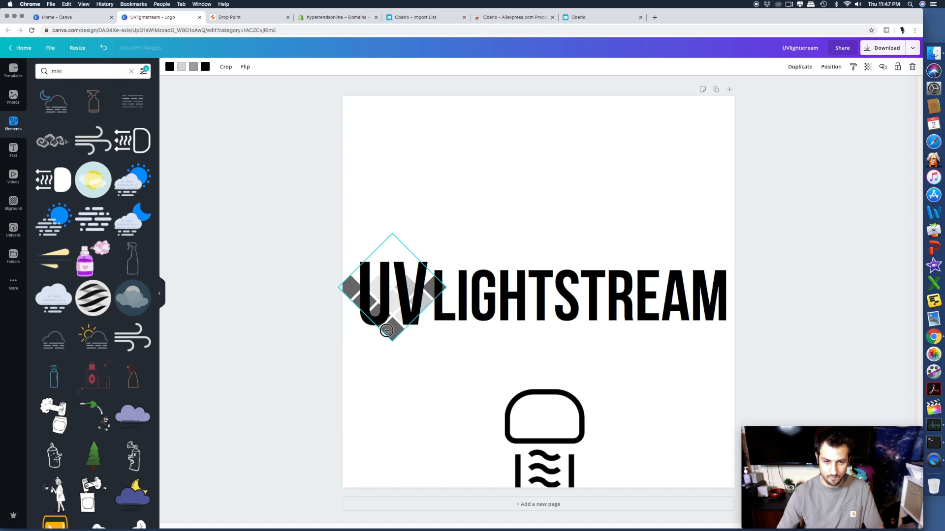
left_click(805, 165)
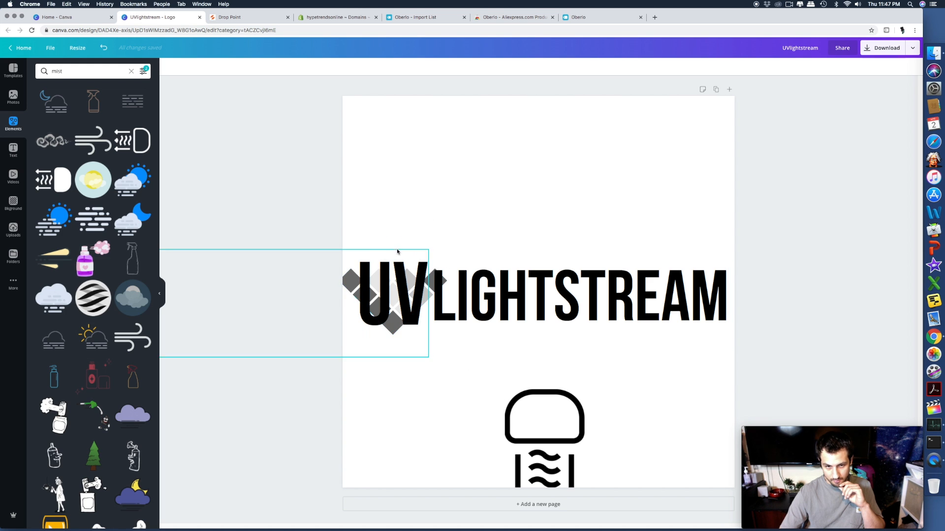
Move the squares graphic down the page and fit the fog-light icon around a reduced UV text beside LIGHTSTREAM
left_click_drag(397, 245, 420, 390)
left_click_drag(523, 406, 371, 313)
left_click_drag(393, 265, 402, 290)
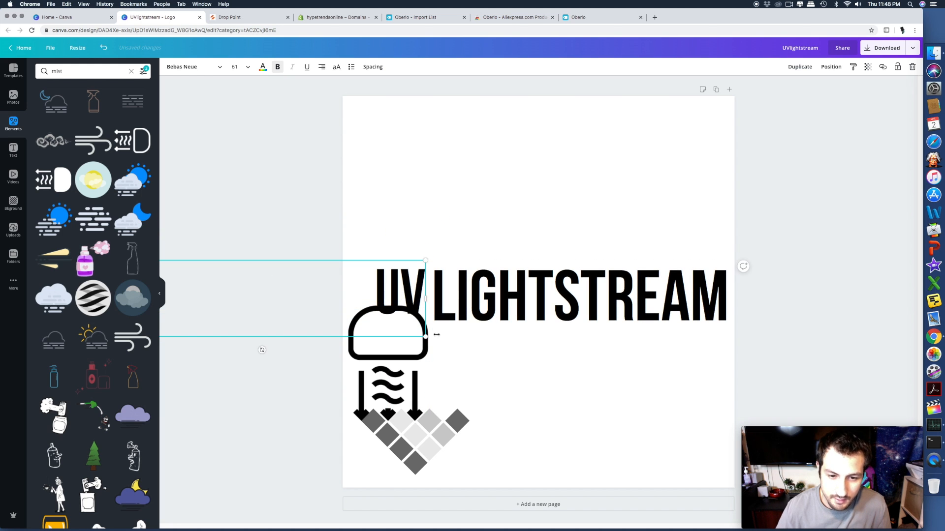
left_click_drag(427, 339, 437, 347)
left_click_drag(399, 305, 386, 309)
left_click_drag(401, 355, 407, 315)
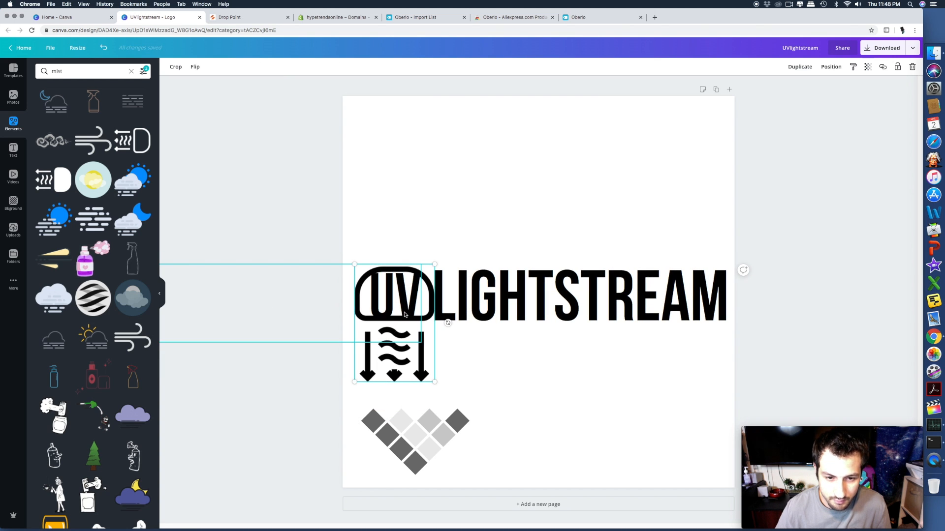
Reduce the UV text to size 52.1 and centre it within the fog-light icon's rounded outline
left_click(418, 337)
left_click_drag(421, 342, 398, 338)
left_click_drag(345, 307, 363, 308)
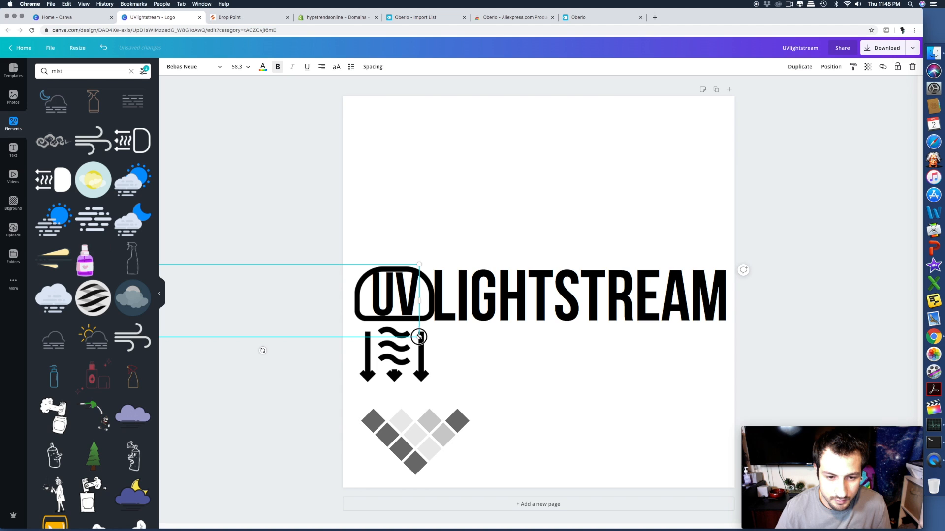
left_click_drag(419, 337, 418, 331)
left_click_drag(322, 293, 320, 293)
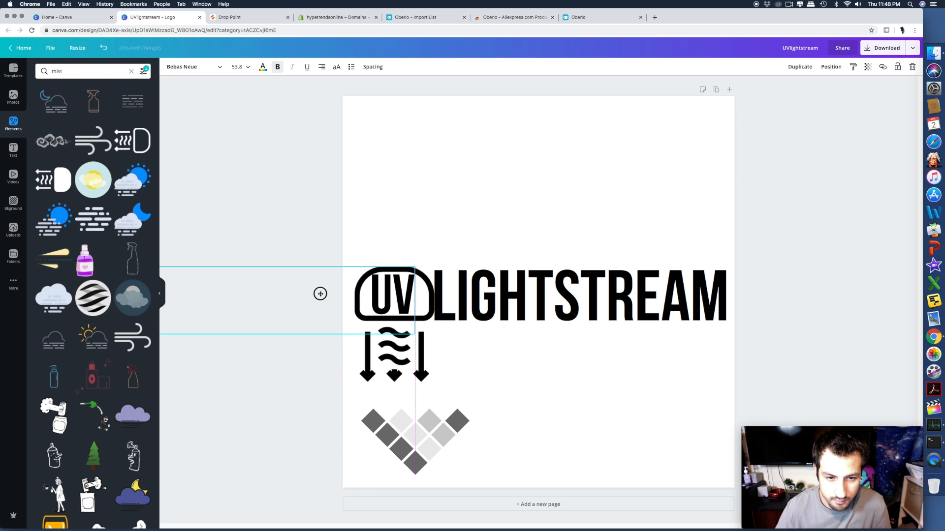
left_click_drag(321, 294, 321, 292)
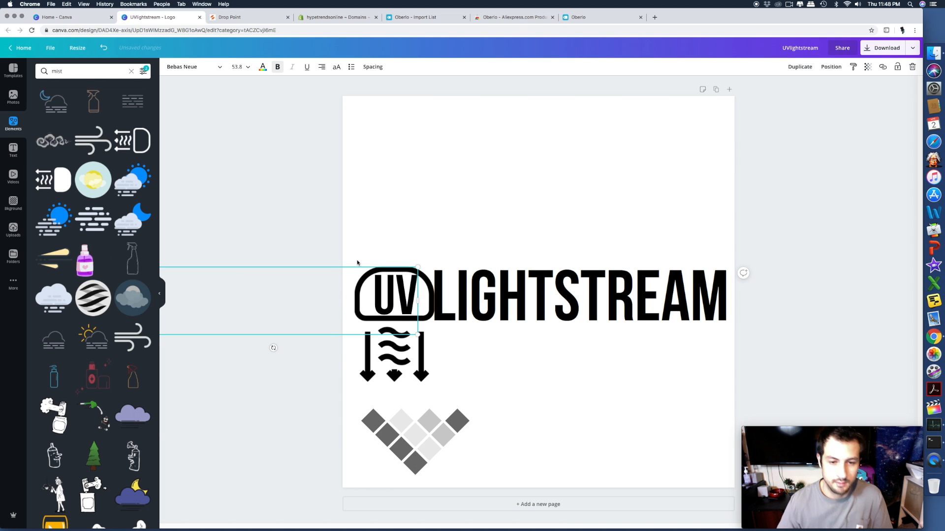
left_click_drag(420, 334, 409, 332)
left_click_drag(329, 299, 335, 298)
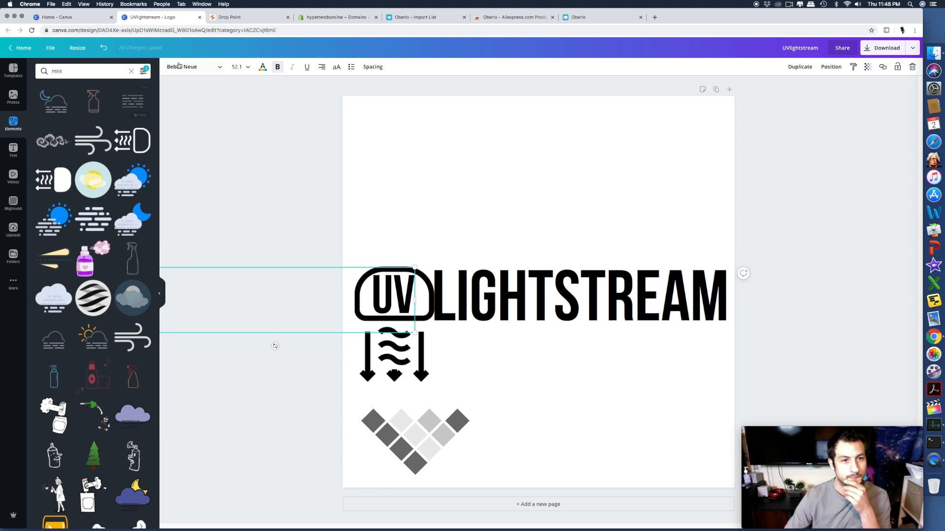
left_click_drag(313, 314, 316, 313)
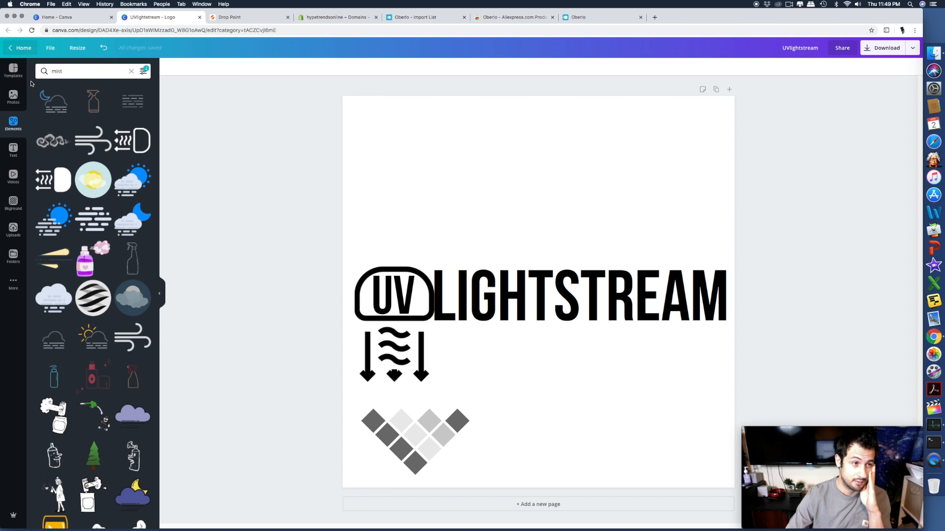
Search the graphic elements for "block" and look through the results for a suitable logo graphic
left_click(19, 95)
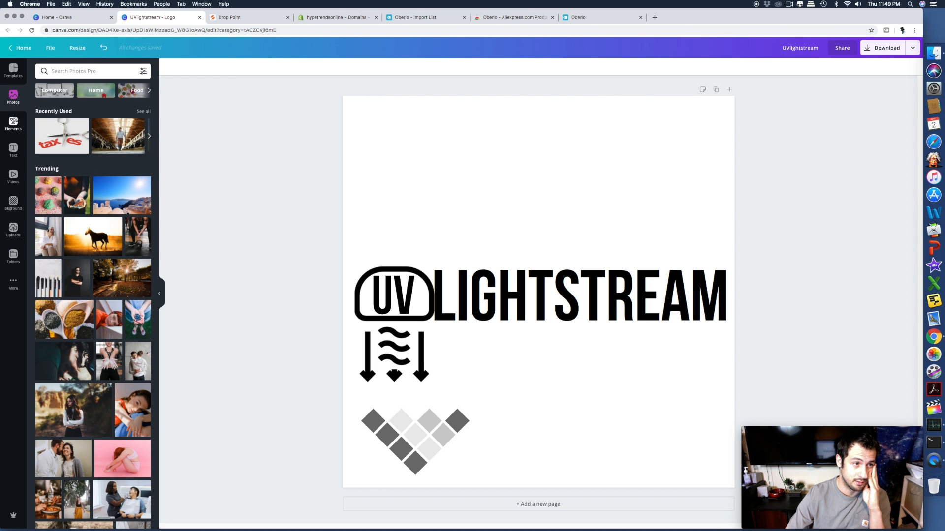
left_click(13, 123)
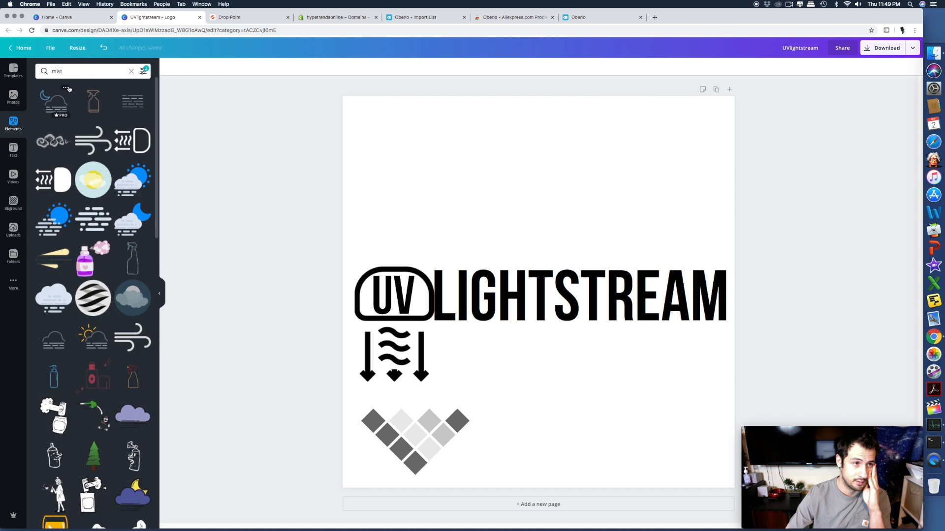
key("BackSpace")
key("BackSpace")
key("BackSpace")
key("BackSpace")
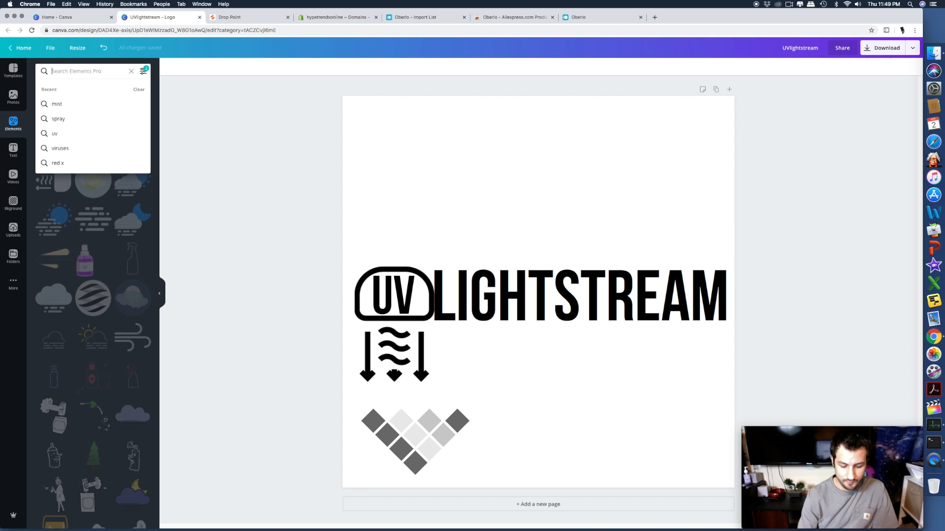
type("block")
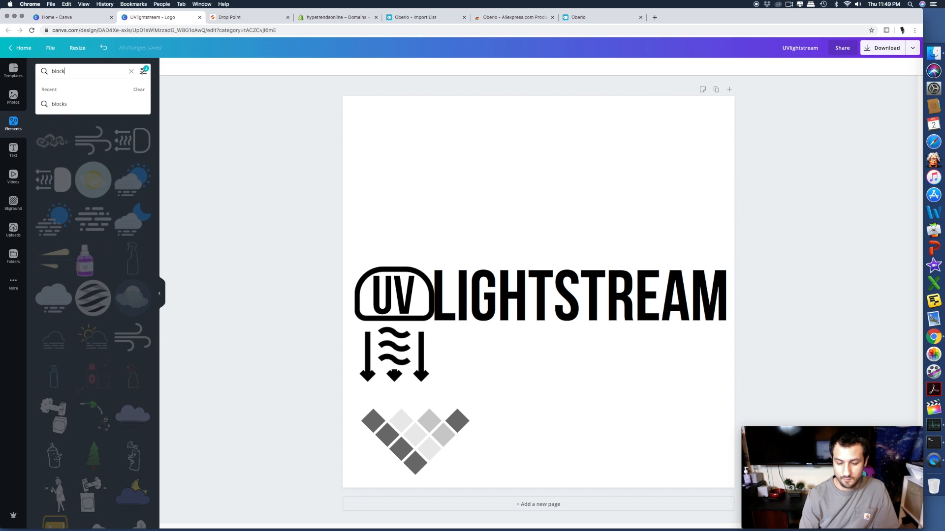
key("Return")
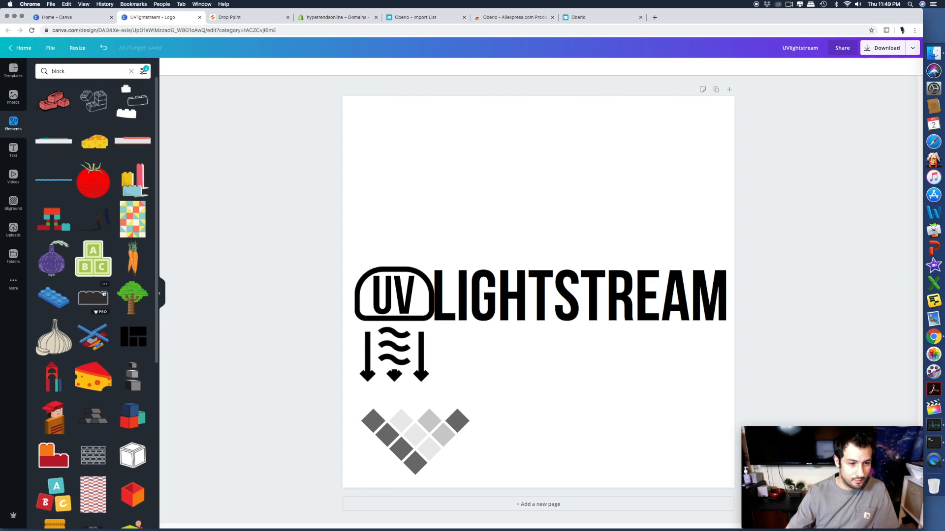
scroll(104, 294, "down", 15)
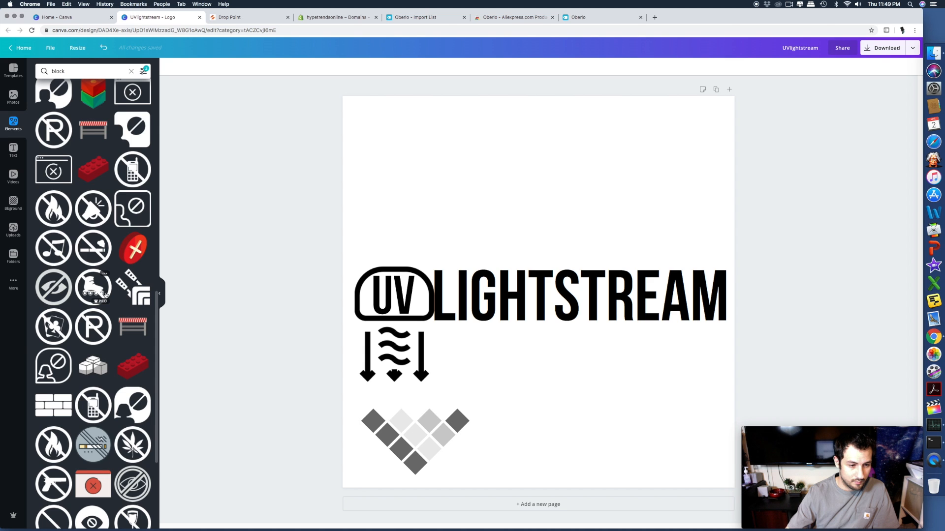
scroll(105, 294, "down", 10)
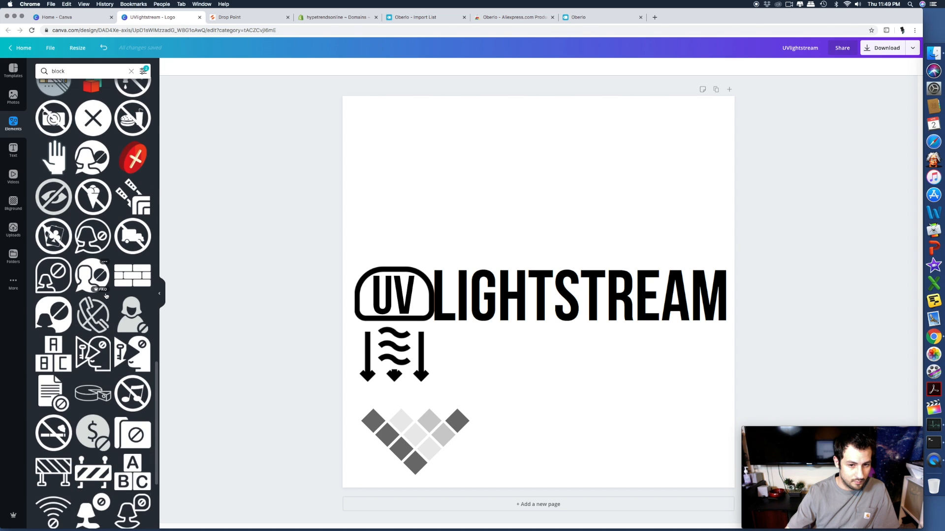
left_click(368, 354)
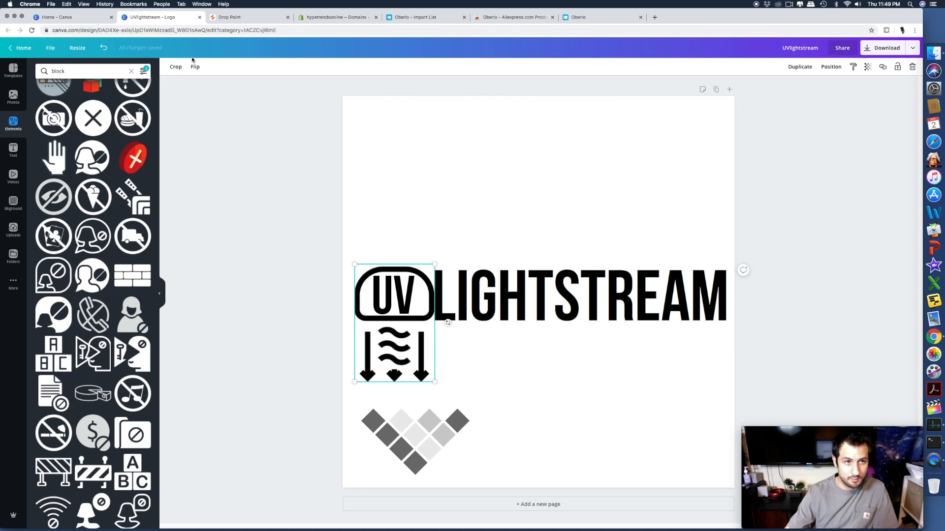
left_click(173, 68)
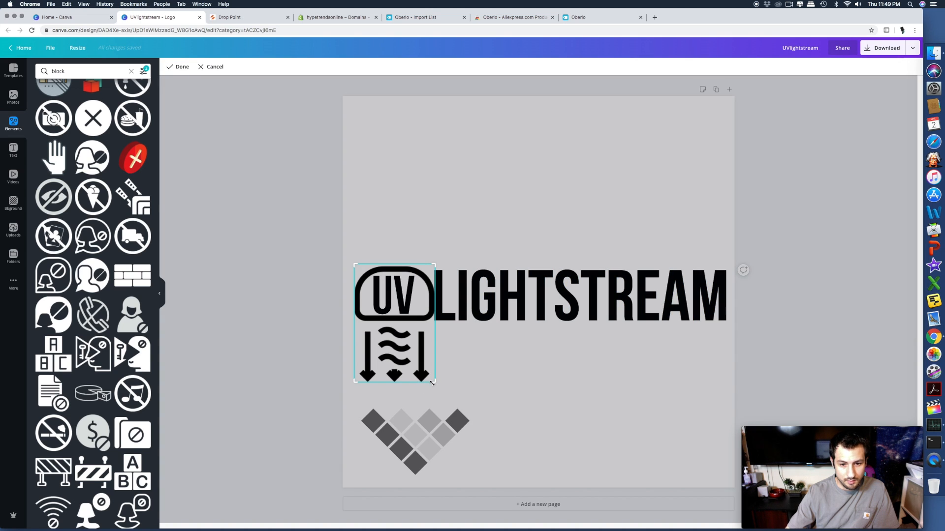
left_click_drag(431, 382, 435, 327)
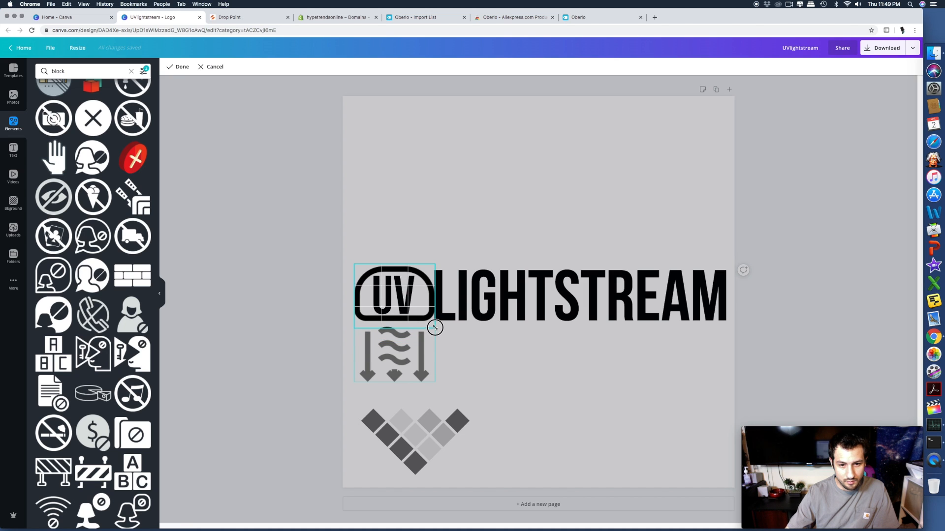
left_click_drag(435, 325, 436, 381)
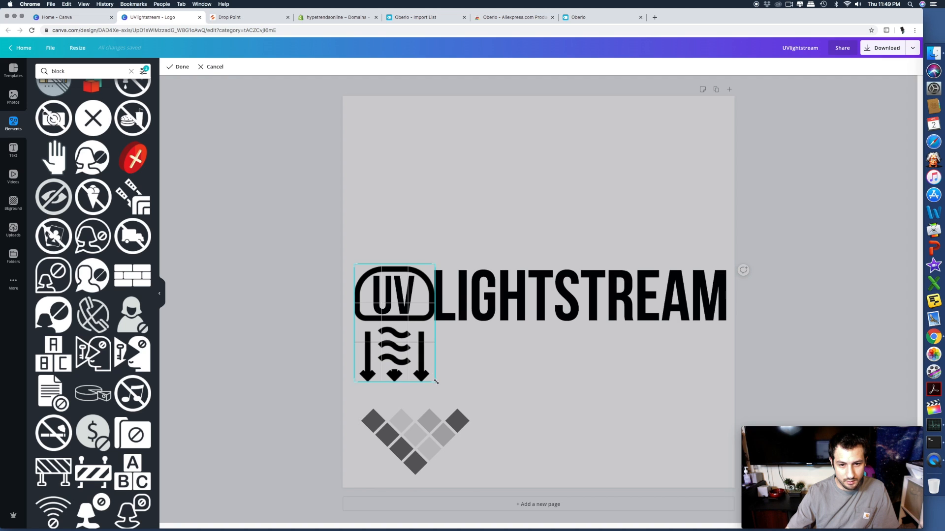
left_click(210, 140)
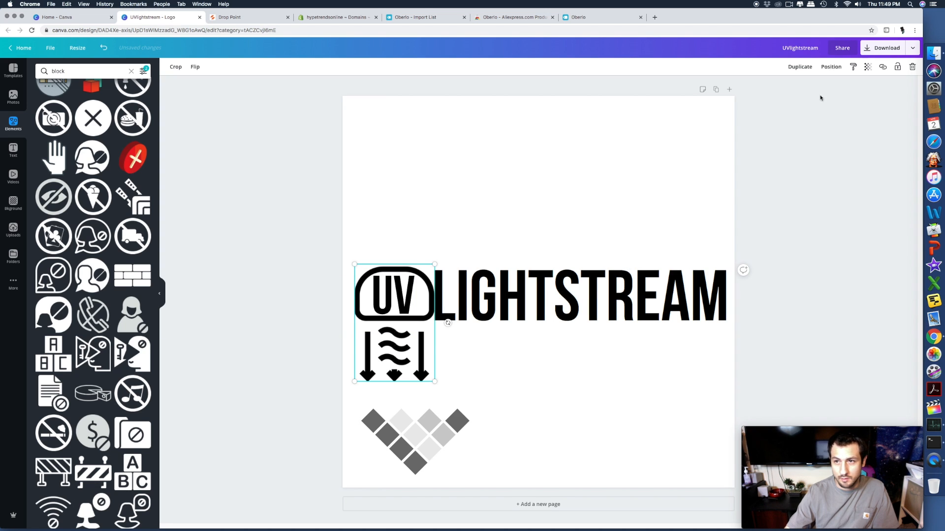
Duplicate the fog-light icon with the copy below LIGHTSTREAM, and crop the original to just the rounded outline around UV
left_click(800, 69)
left_click_drag(433, 360, 638, 442)
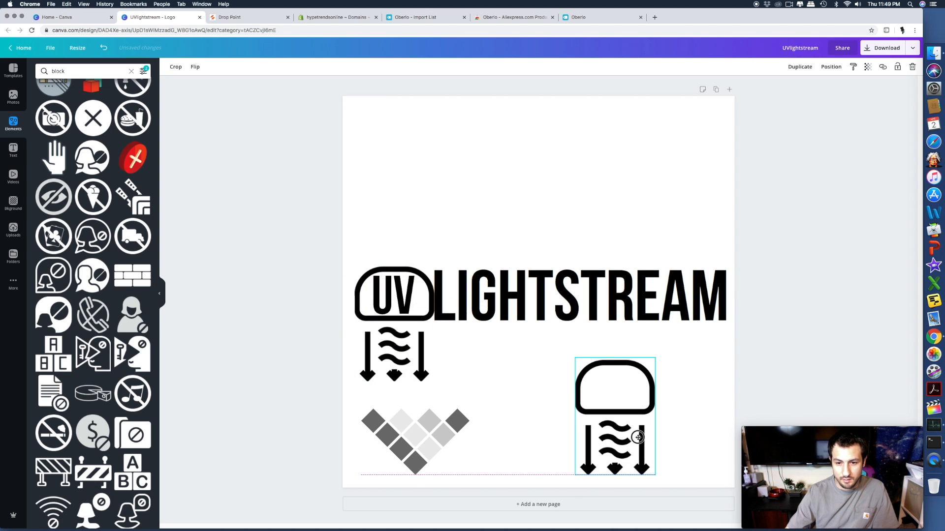
left_click(417, 370)
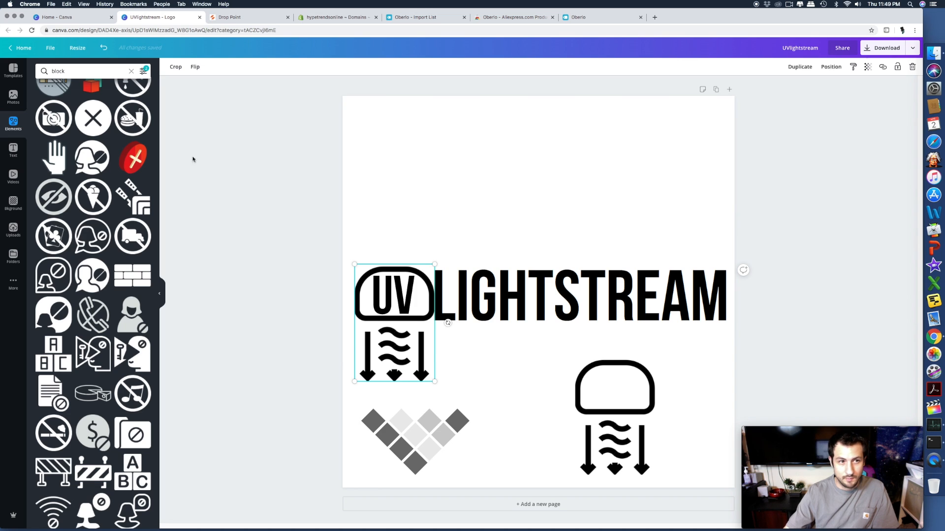
left_click(176, 67)
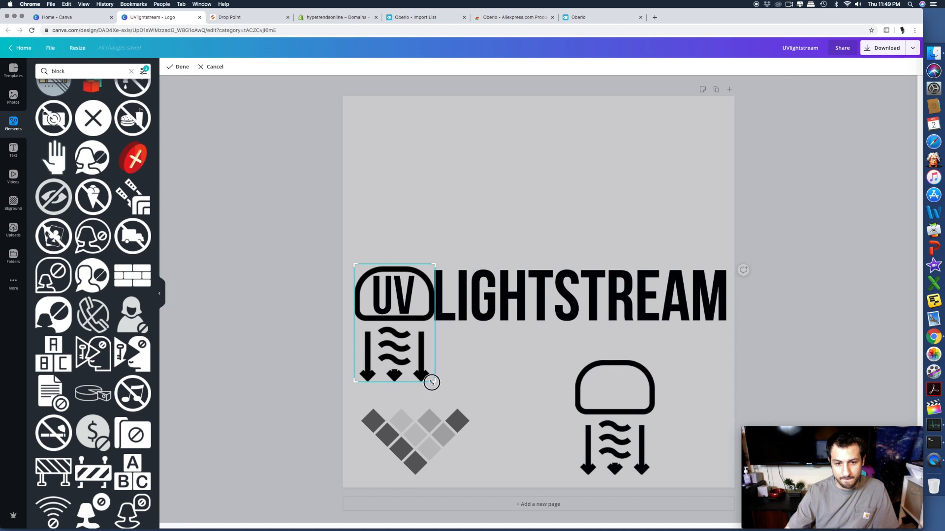
left_click_drag(432, 383, 434, 328)
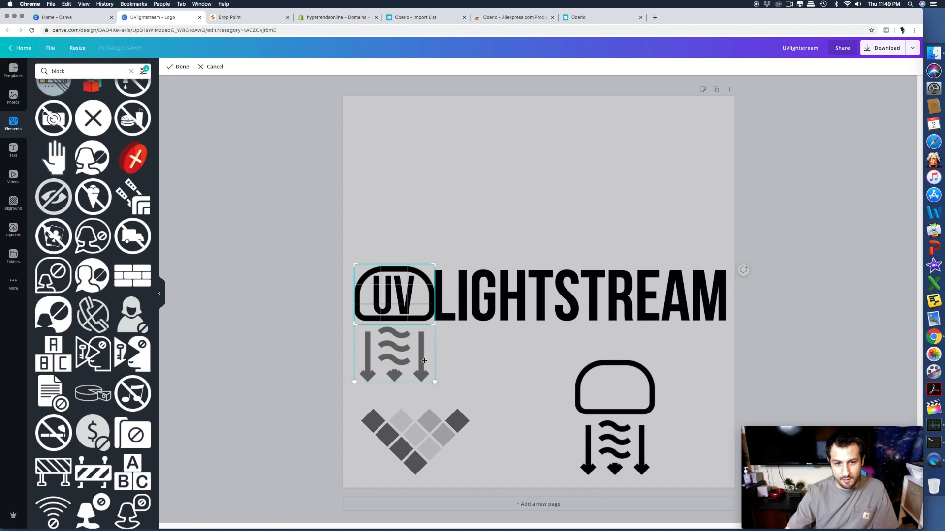
left_click(176, 67)
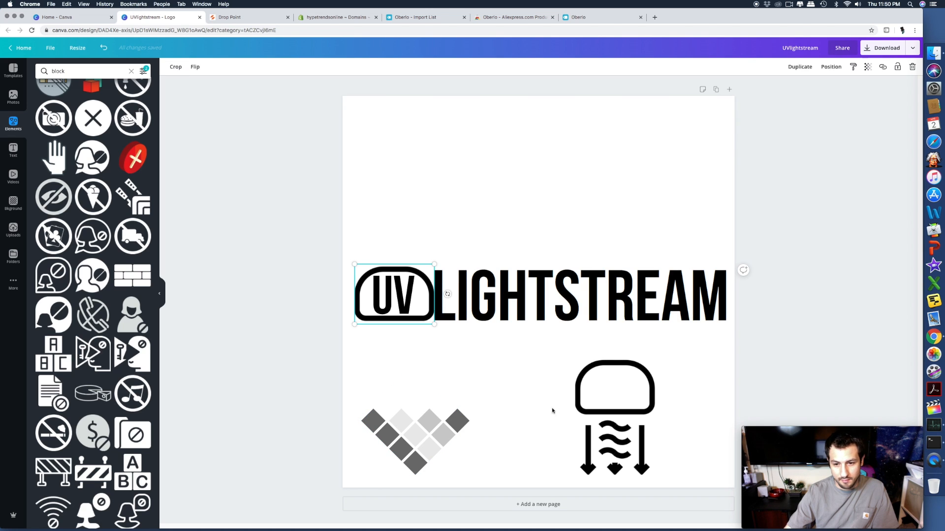
Crop the copied fog-light icon to its middle column of wavy lines and small arrowhead
left_click(606, 395)
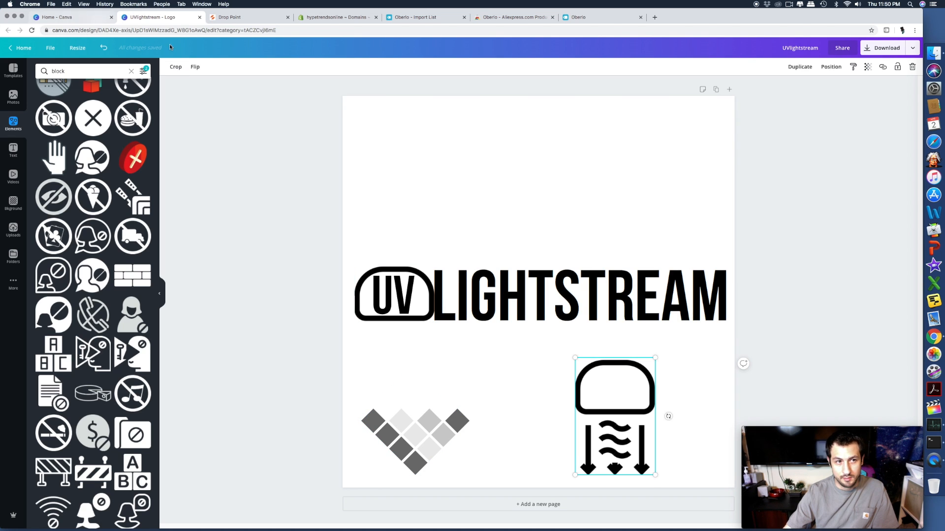
left_click(177, 68)
left_click_drag(654, 355, 637, 417)
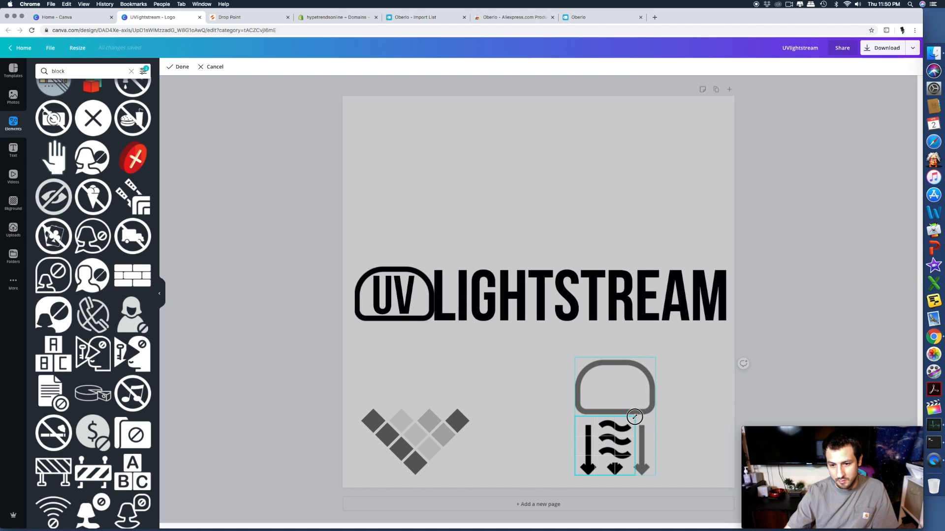
mouse_move(637, 418)
left_mouse_down()
mouse_move(650, 417)
mouse_move(633, 417)
left_mouse_up()
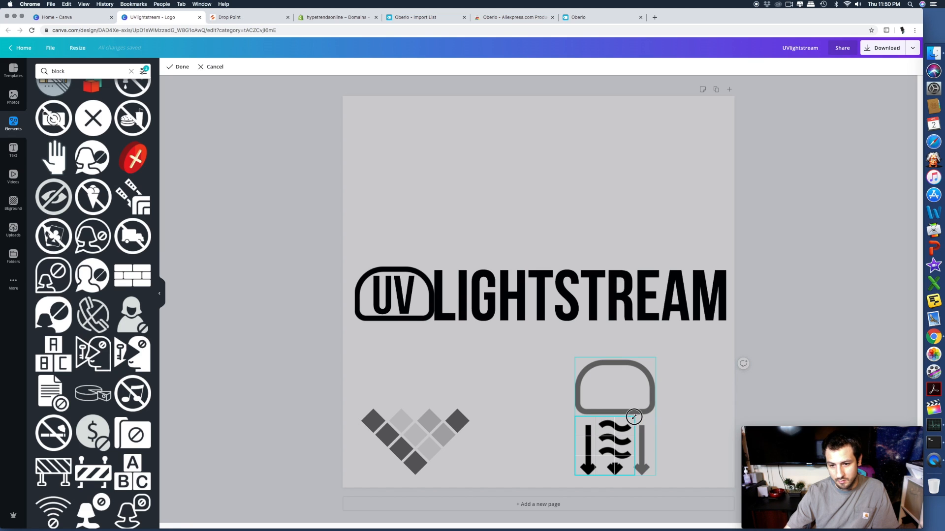
left_click_drag(573, 417, 600, 422)
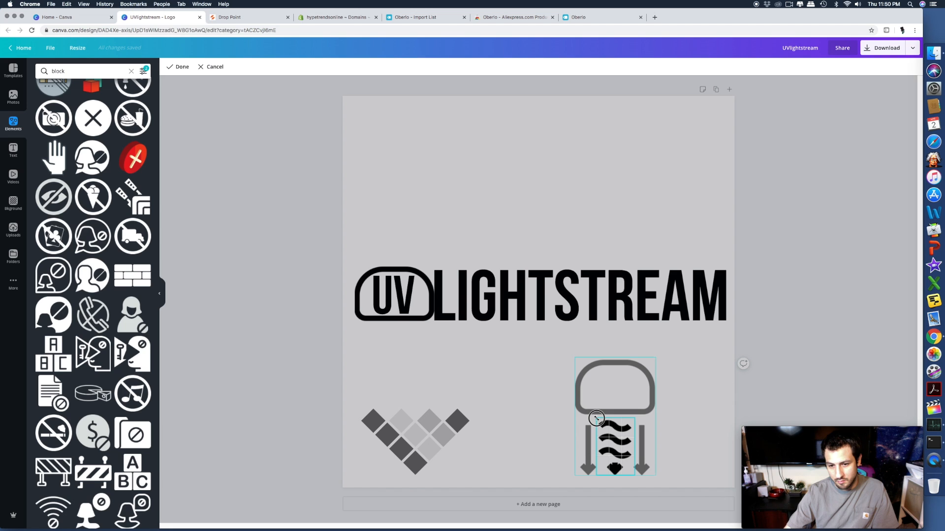
left_click(179, 67)
Move the cropped wavy lines under the UV outline, rotated a quarter turn so the waves run downward from its lower edge
left_click_drag(621, 439, 399, 340)
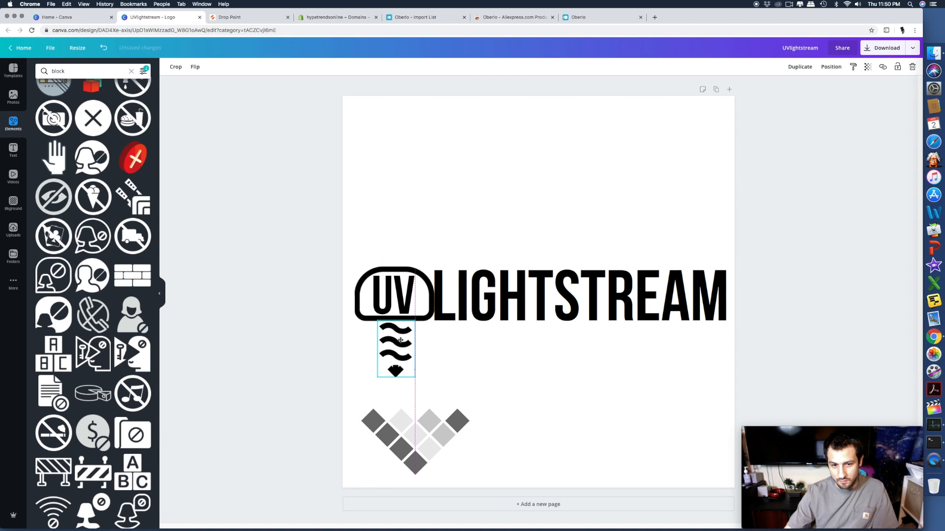
left_click_drag(427, 349, 398, 293)
left_click_drag(406, 352, 412, 343)
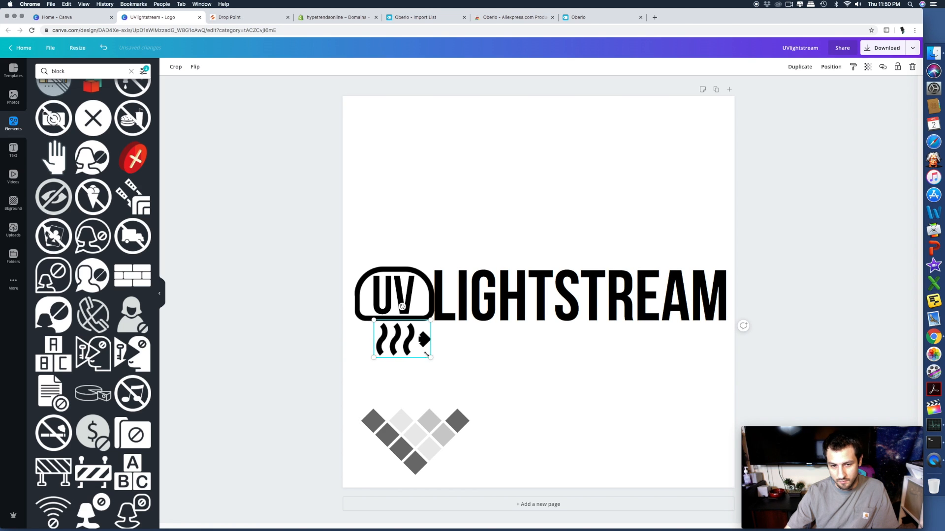
left_click_drag(417, 340, 416, 337)
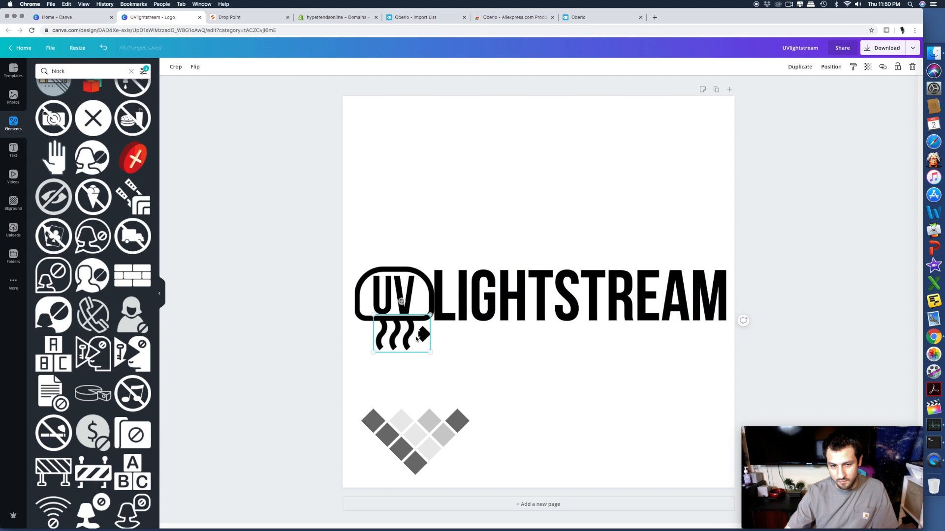
left_click(486, 379)
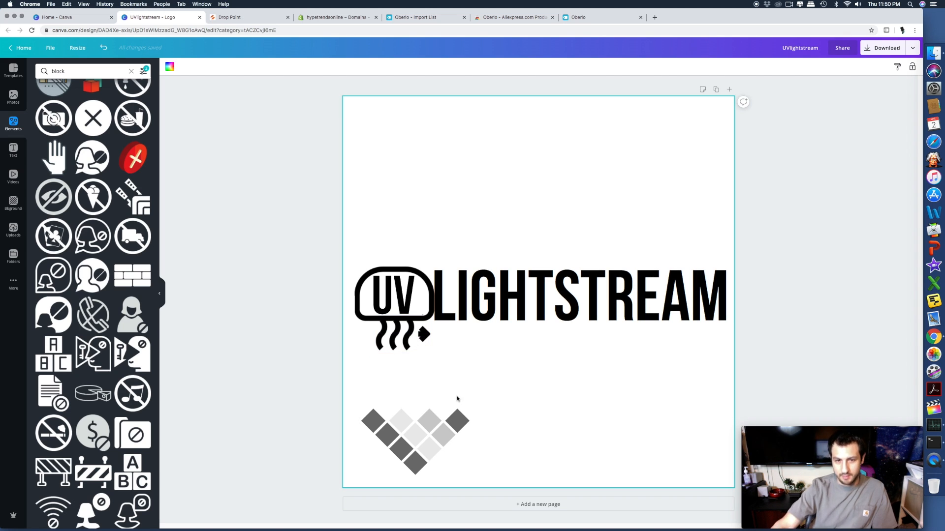
Try the grey squares graphic beneath the UV icon and rotated above it, and delete the graphic from the page
left_click_drag(406, 436, 388, 369)
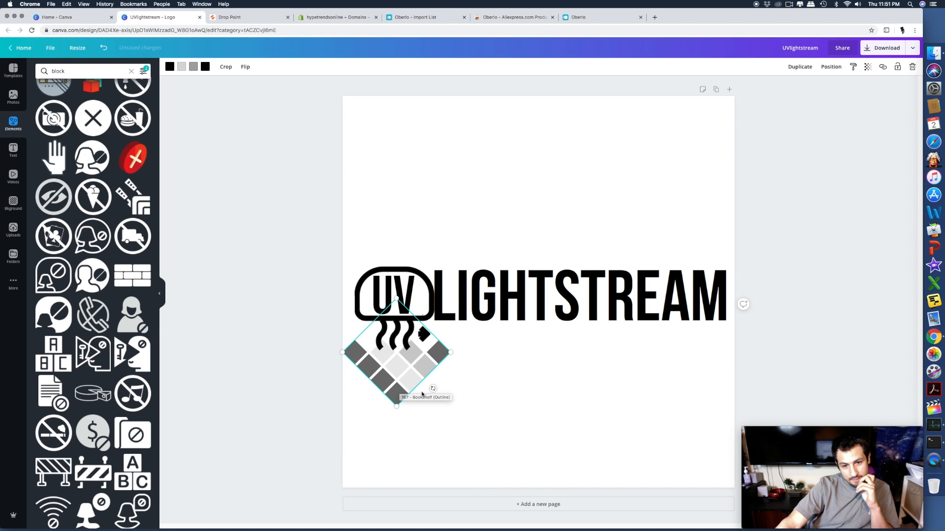
left_click_drag(433, 388, 357, 316)
left_click_drag(393, 369, 390, 294)
left_click(774, 356)
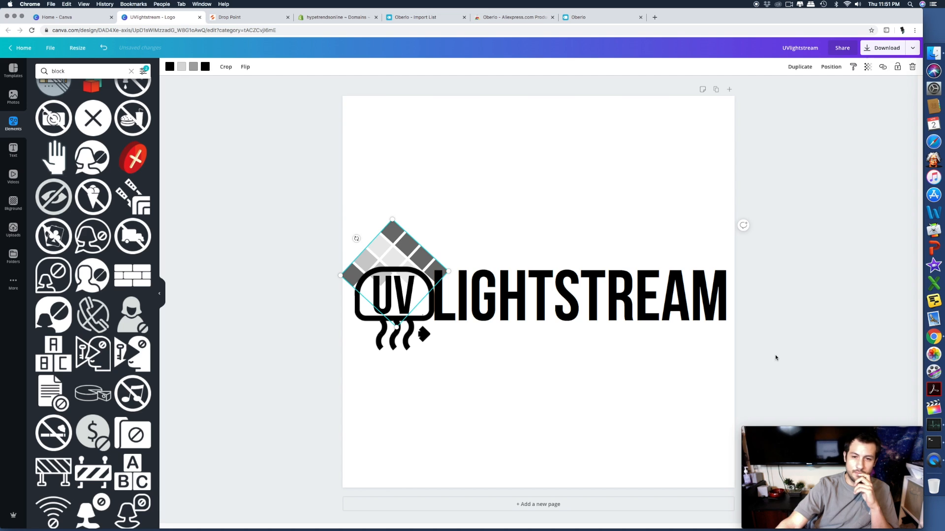
left_click_drag(405, 245, 615, 88)
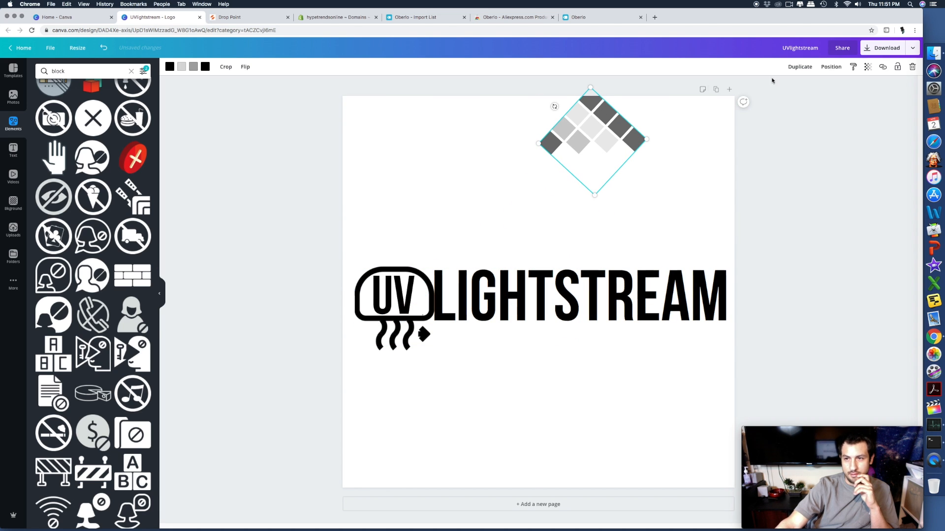
left_click(913, 67)
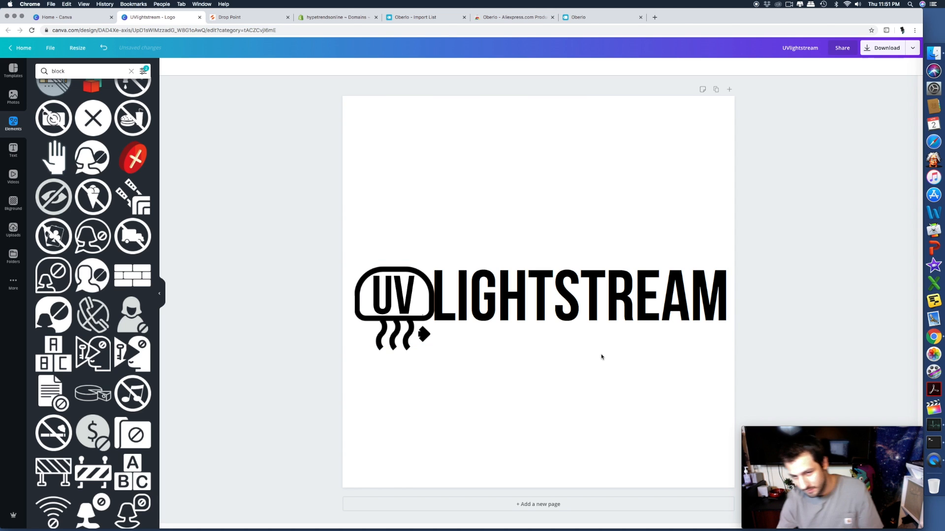
Crop the arrowhead off the wavy lines graphic so only the three waves remain under the UV outline
left_click(429, 341)
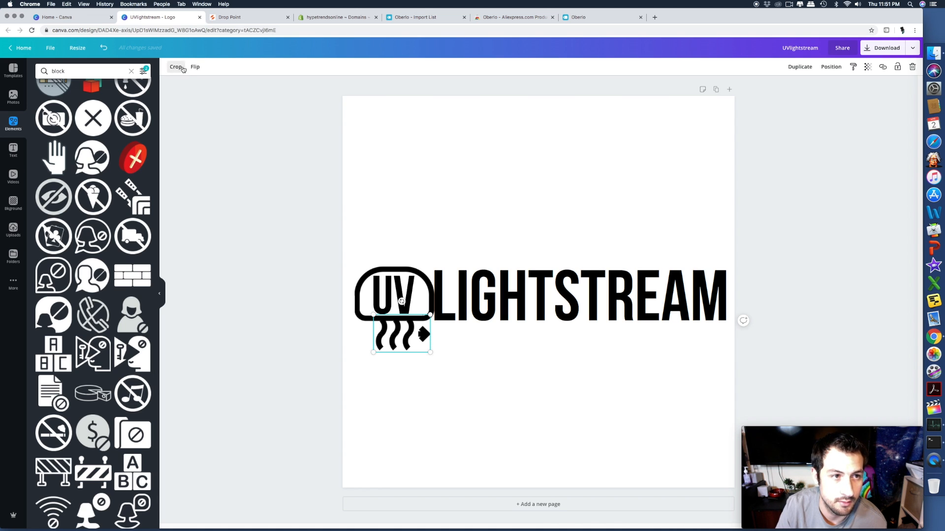
left_click(181, 68)
left_click_drag(429, 341, 416, 353)
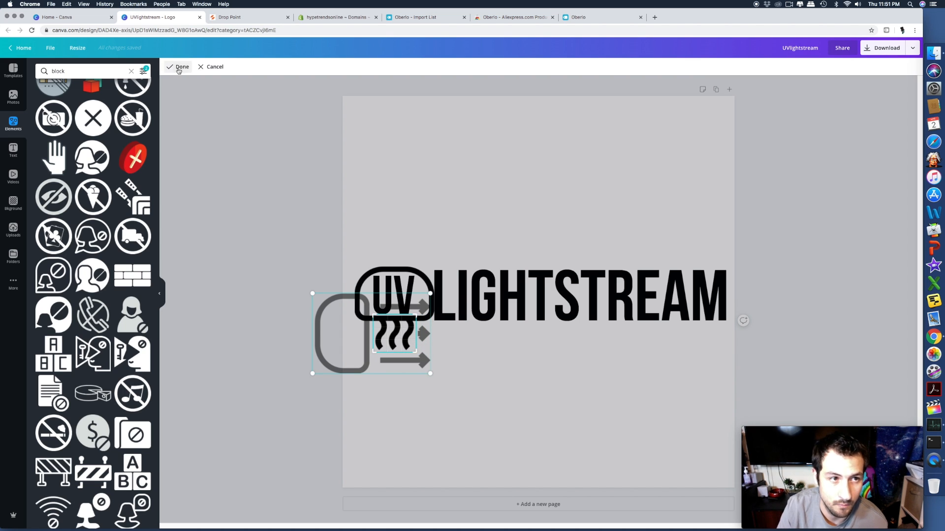
left_click(179, 68)
left_click(506, 407)
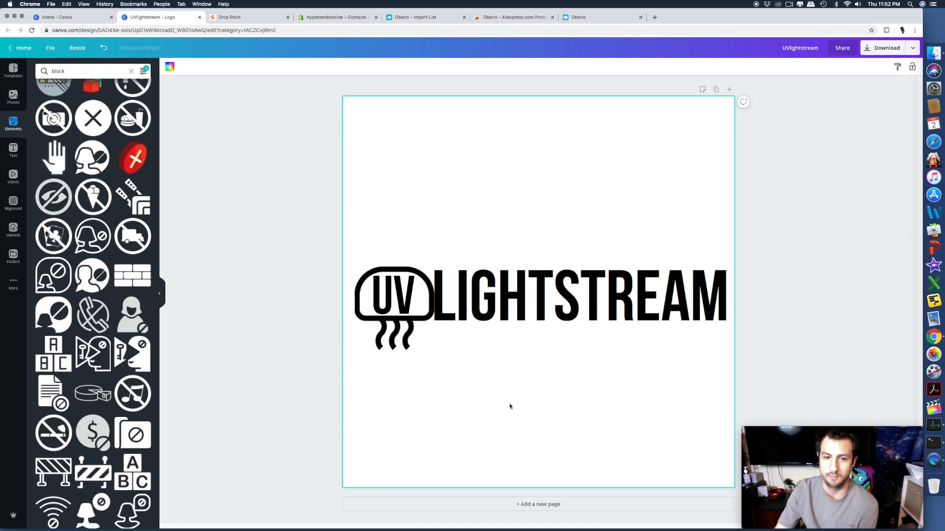
Shift the rounded outline and the UV text slightly left, away from the L of LIGHTSTREAM
left_click_drag(430, 305, 407, 300)
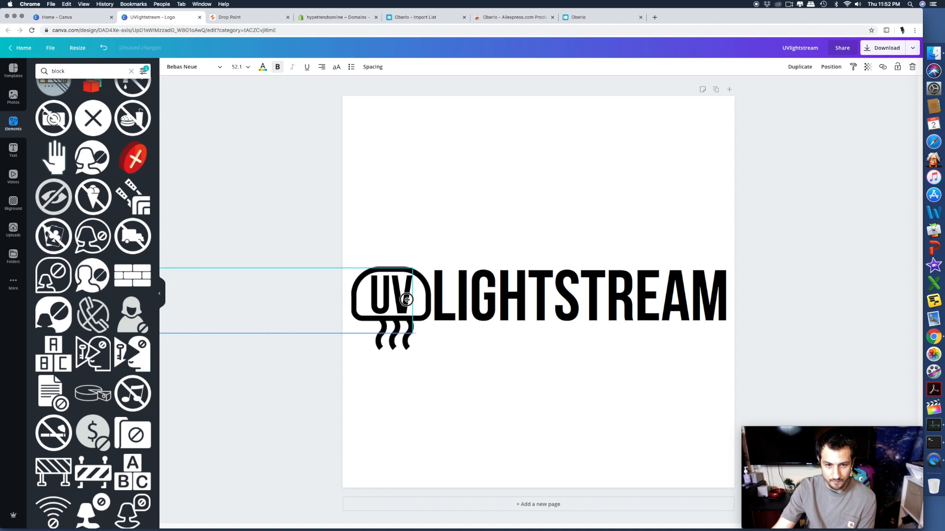
left_click(749, 376)
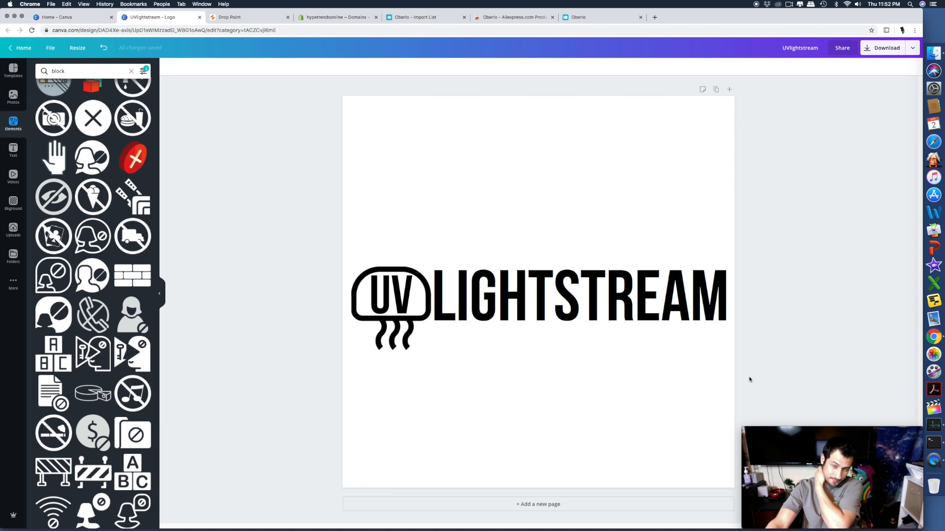
left_click(381, 272)
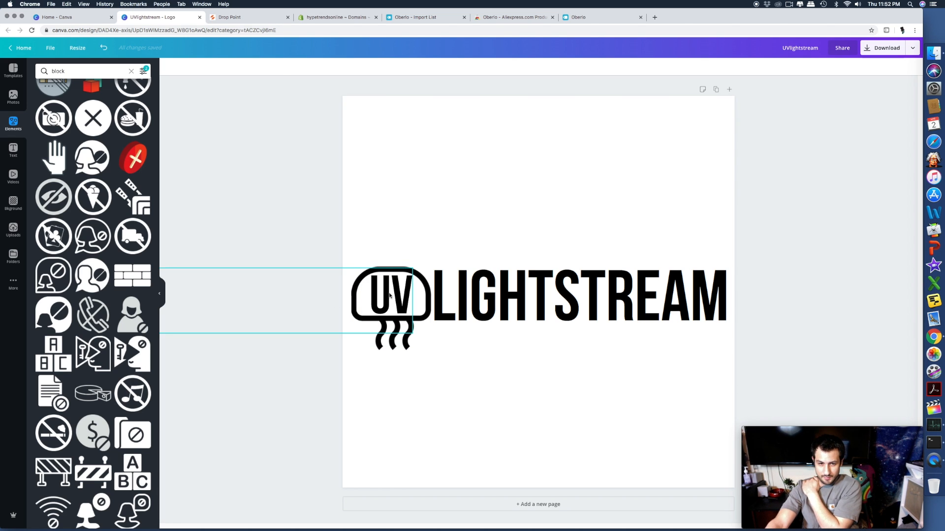
Recolour the UV text inside the rounded outline with the custom bright cyan #45f7ff
left_click(263, 66)
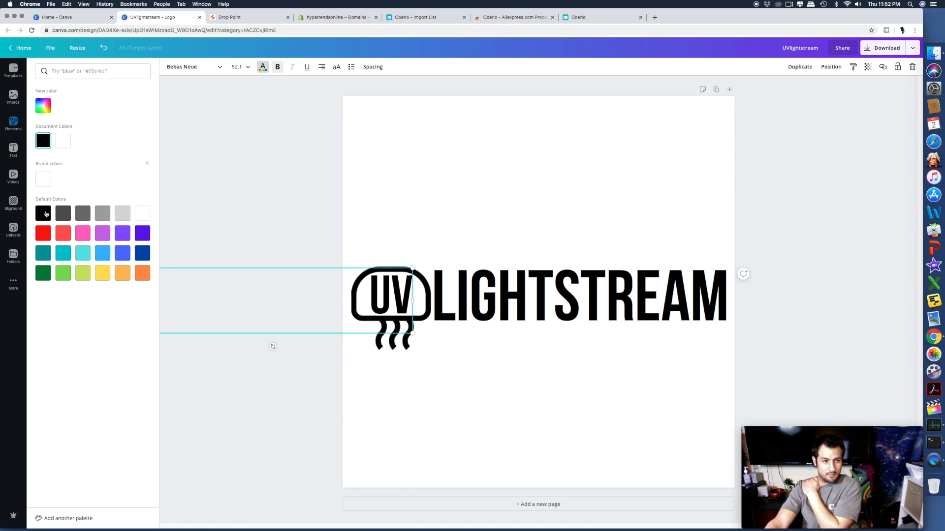
left_click(45, 230)
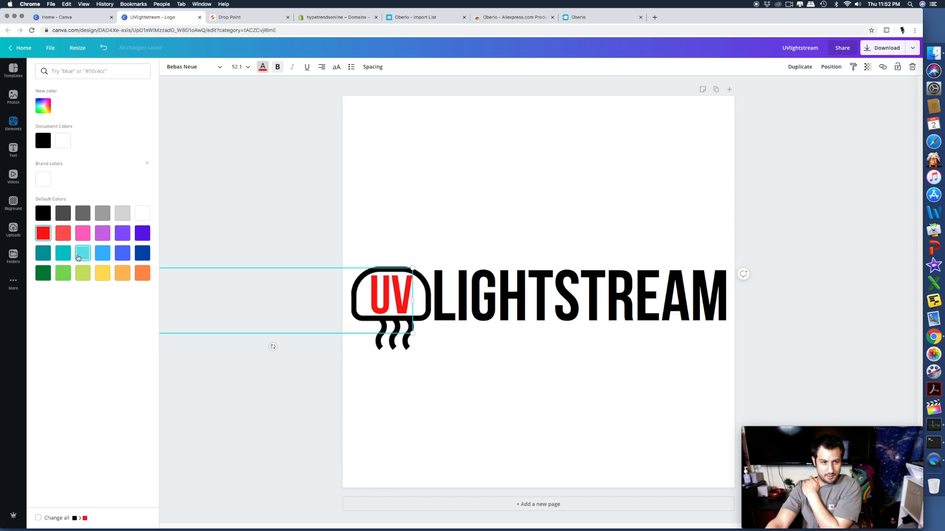
left_click(82, 257)
left_click(66, 259)
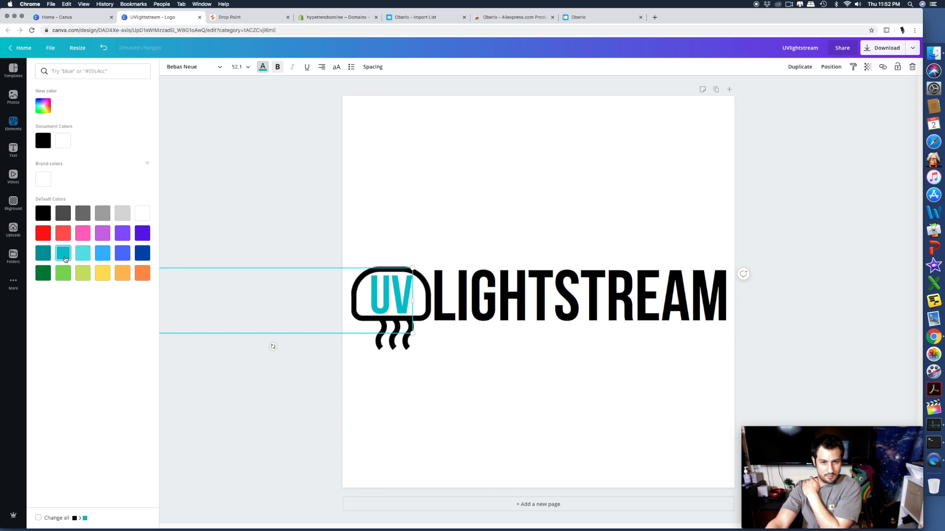
left_click(48, 110)
left_click_drag(136, 148, 113, 123)
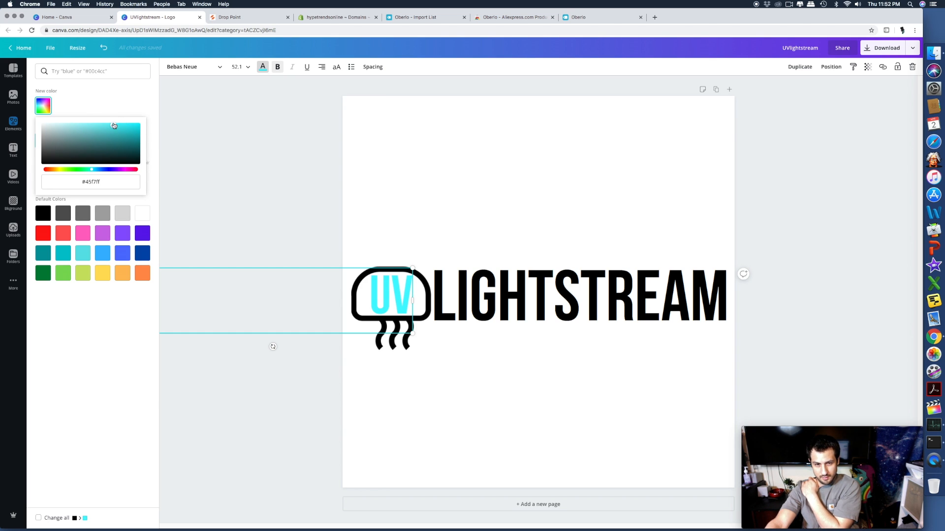
left_click(322, 306)
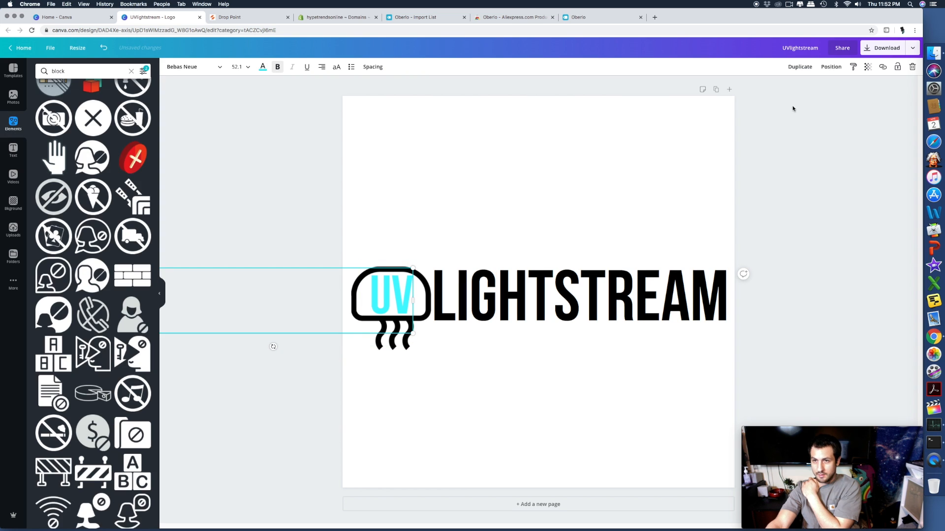
Duplicate the cyan UV text and place the copy directly below the three wavy lines
left_click(800, 66)
left_click_drag(357, 338, 342, 400)
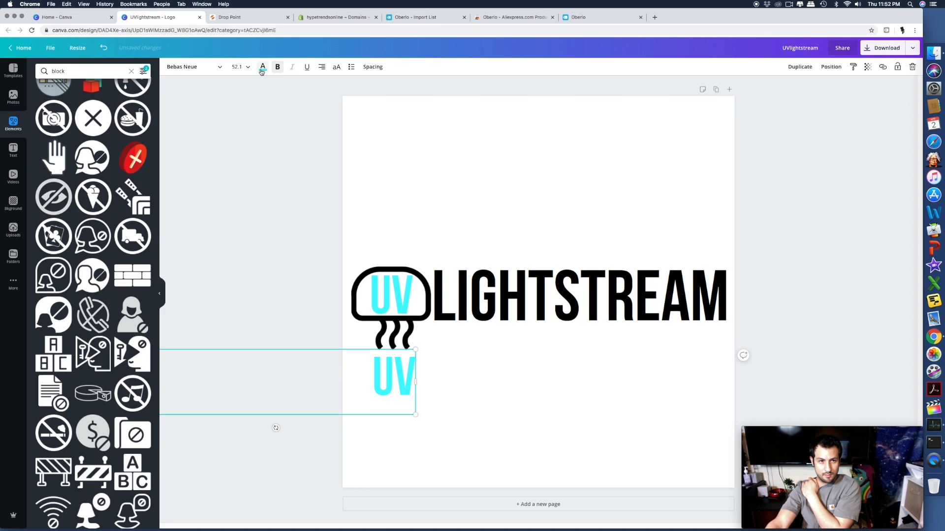
left_click(262, 69)
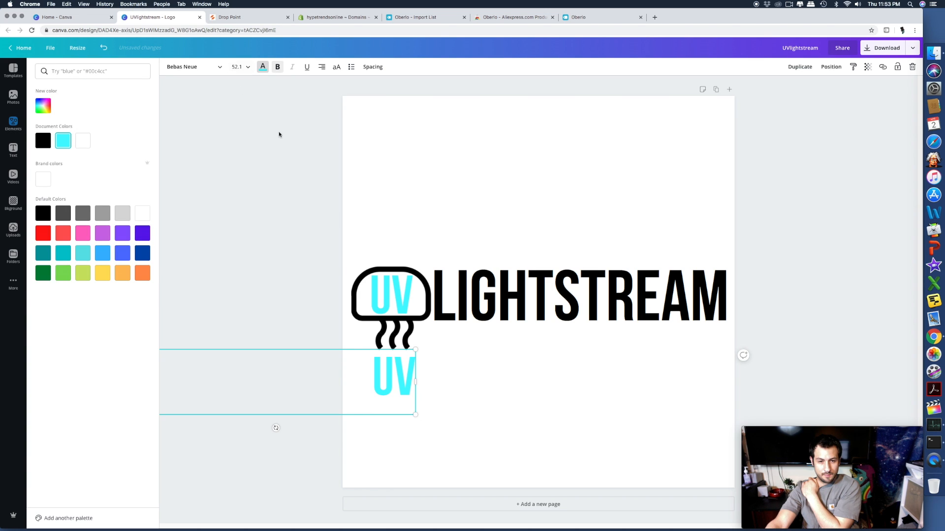
Set the UV text inside the outline to black and move the cyan UV copy up over it
left_click(365, 290)
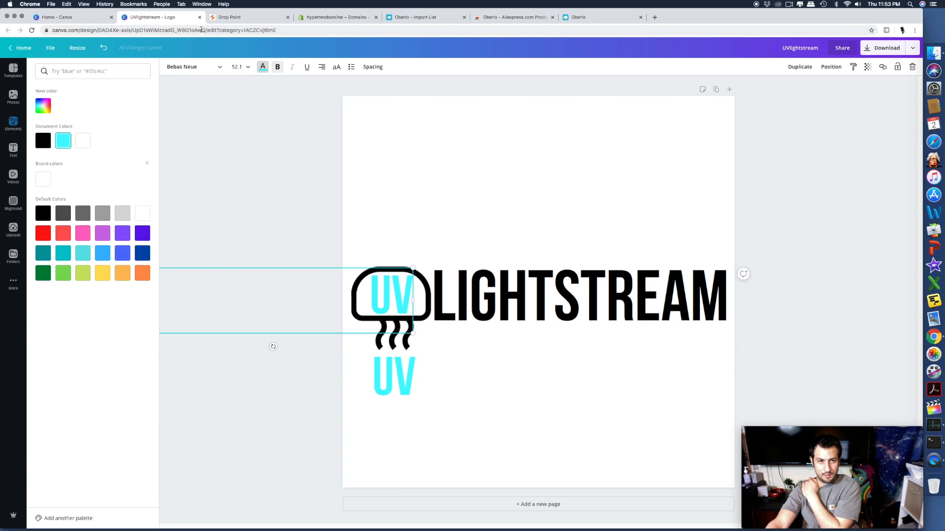
left_click(259, 69)
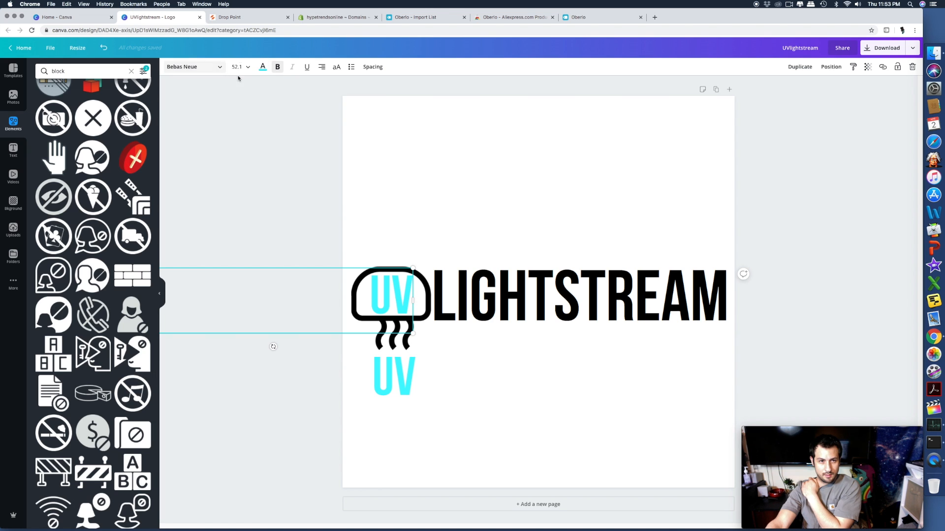
left_click(266, 68)
left_click(43, 140)
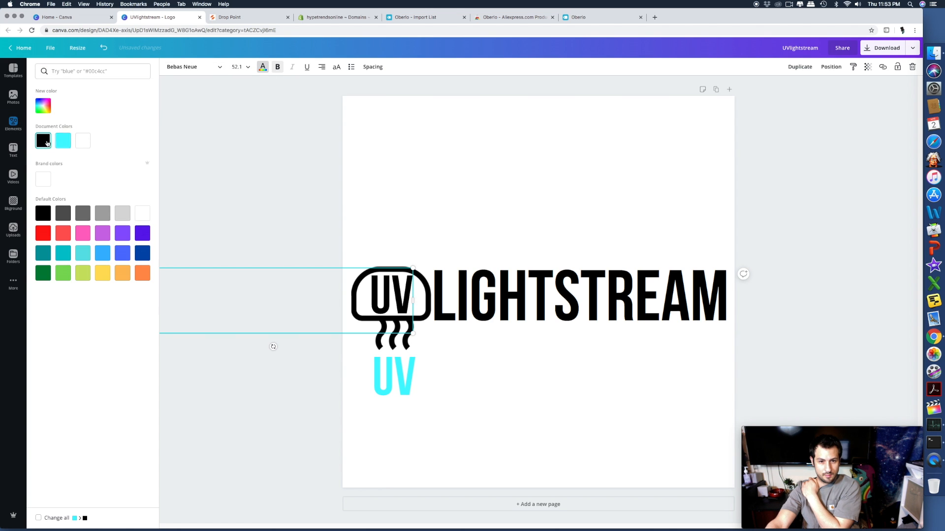
left_click(272, 362)
left_click_drag(350, 386, 351, 308)
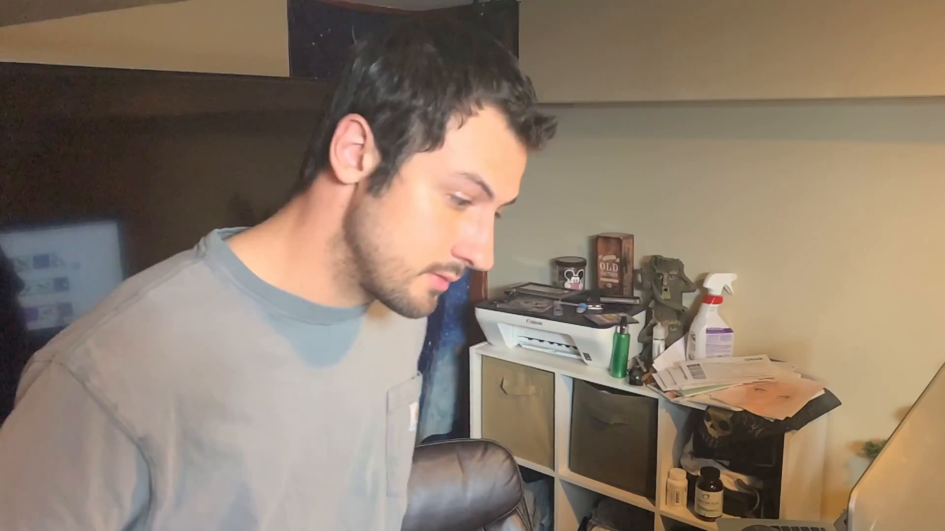